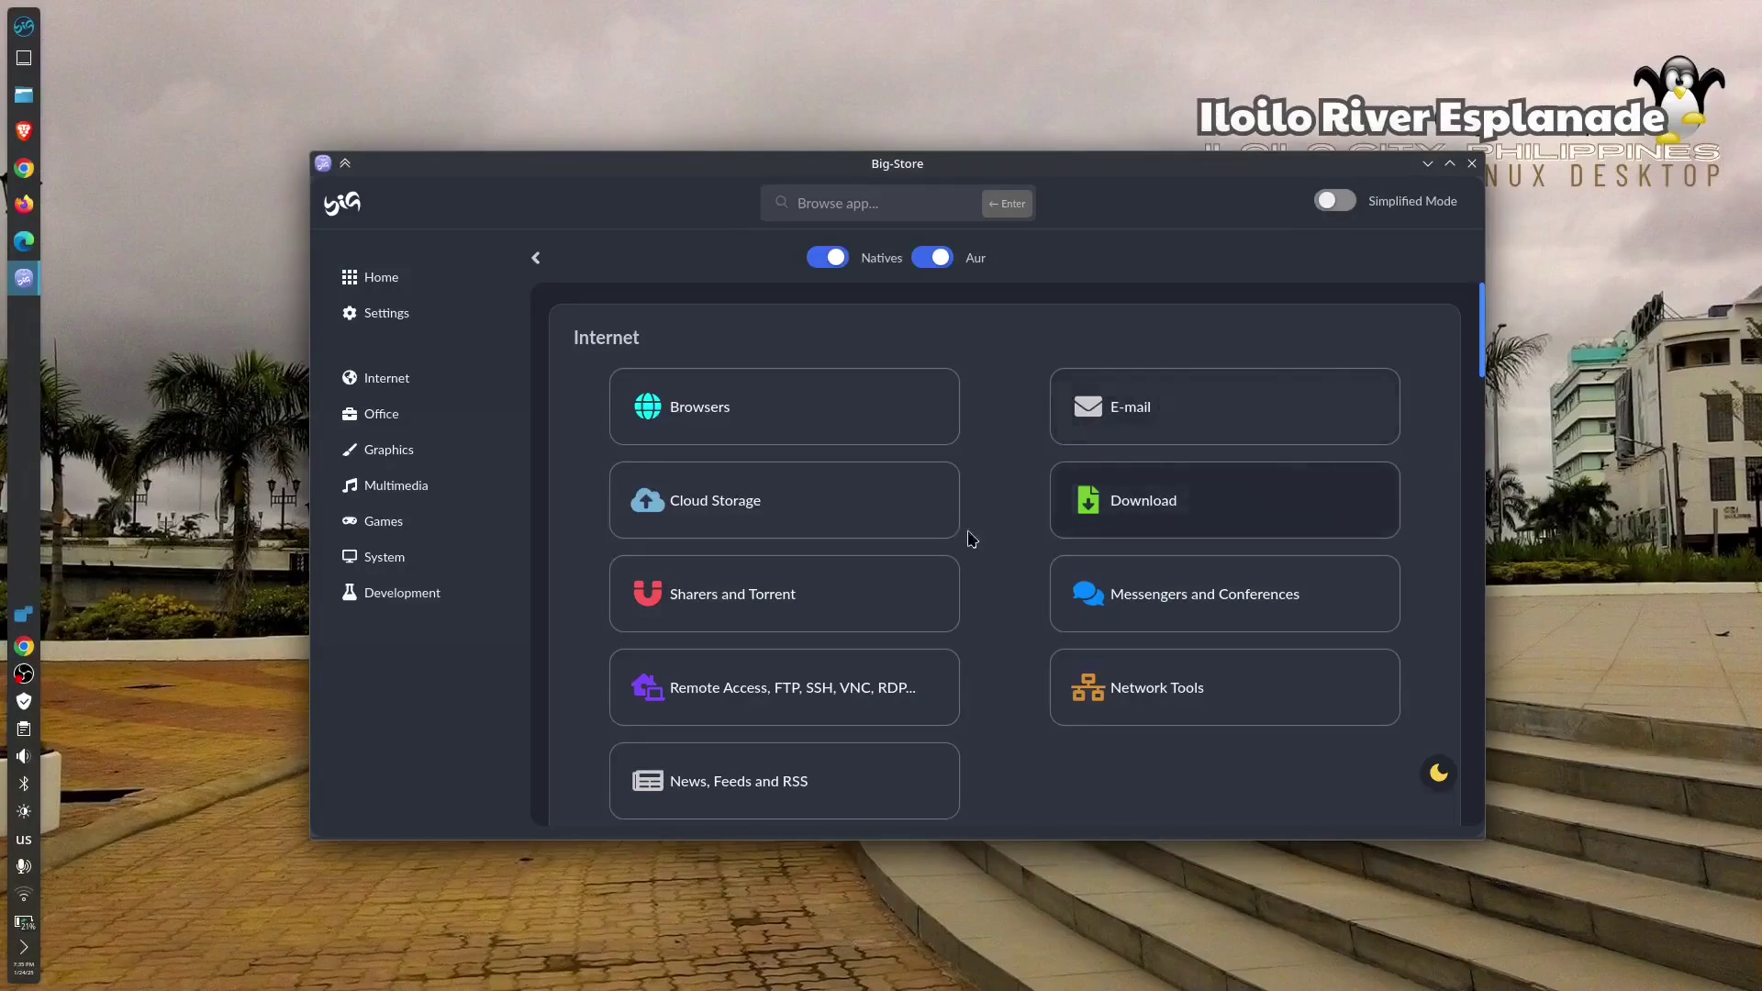
- Find virt-manager in Big-Store's Virtualization category and start installing Virtual Machine Manager
{"action": "left_click", "coordinate": [456, 470]}
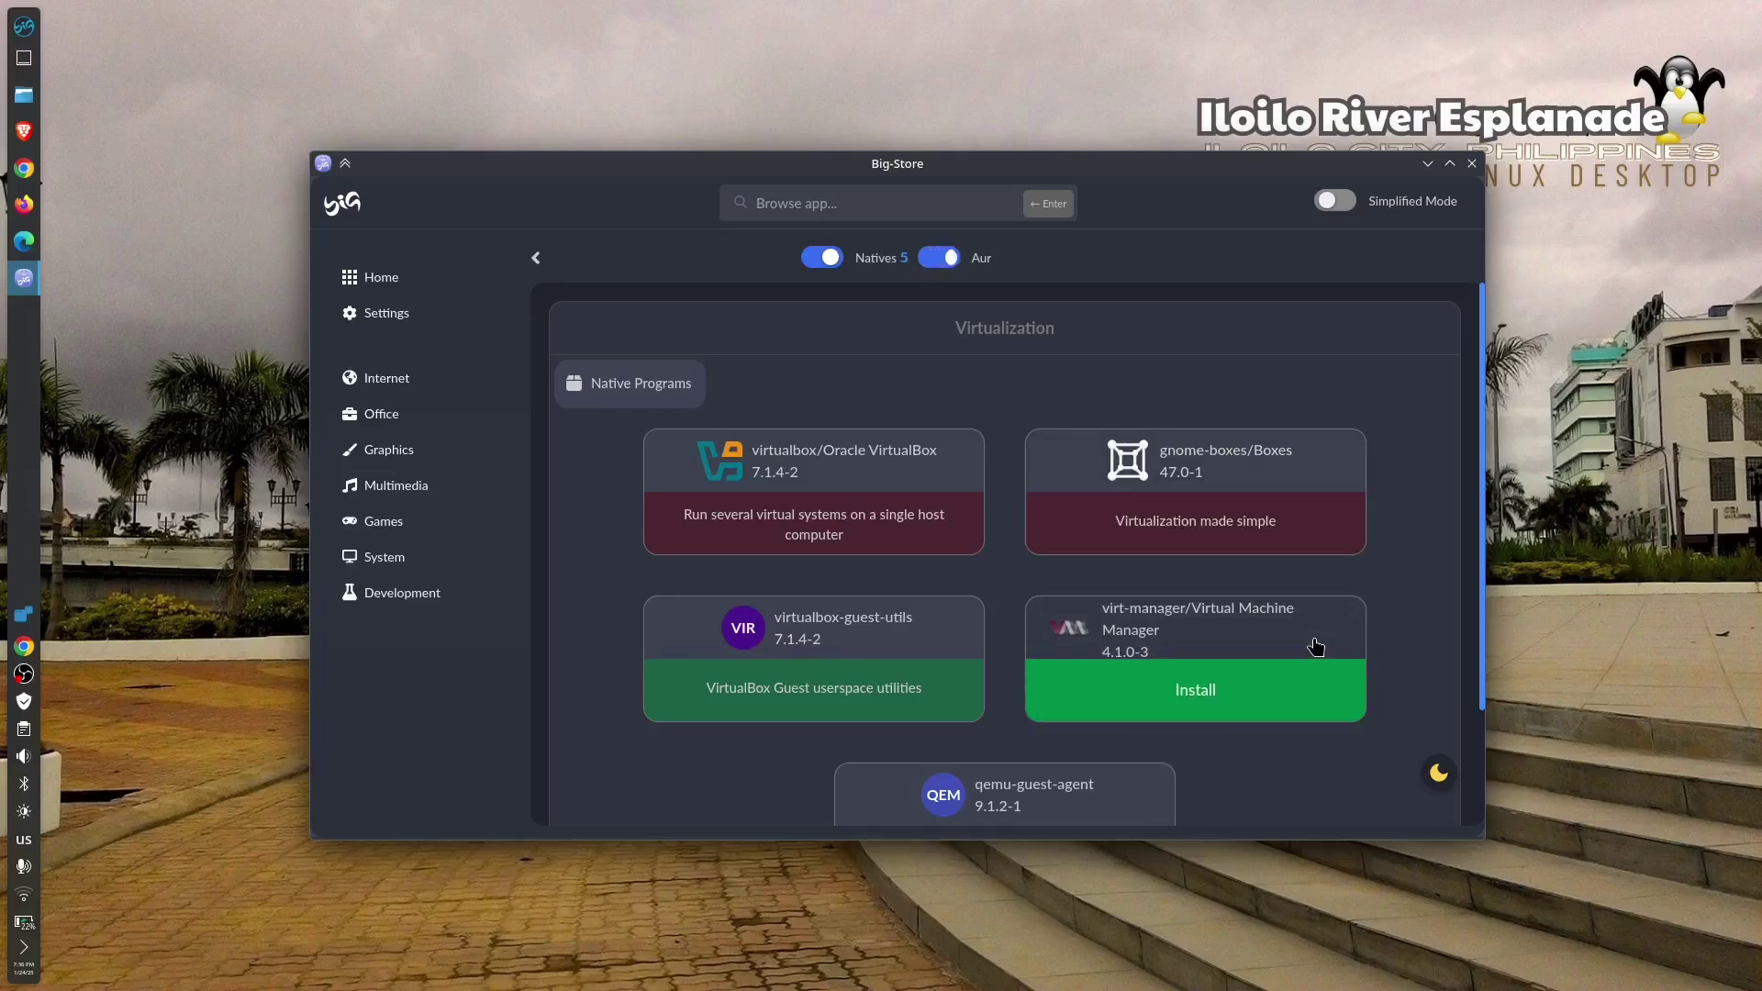
{"action": "left_click", "coordinate": [1276, 702]}
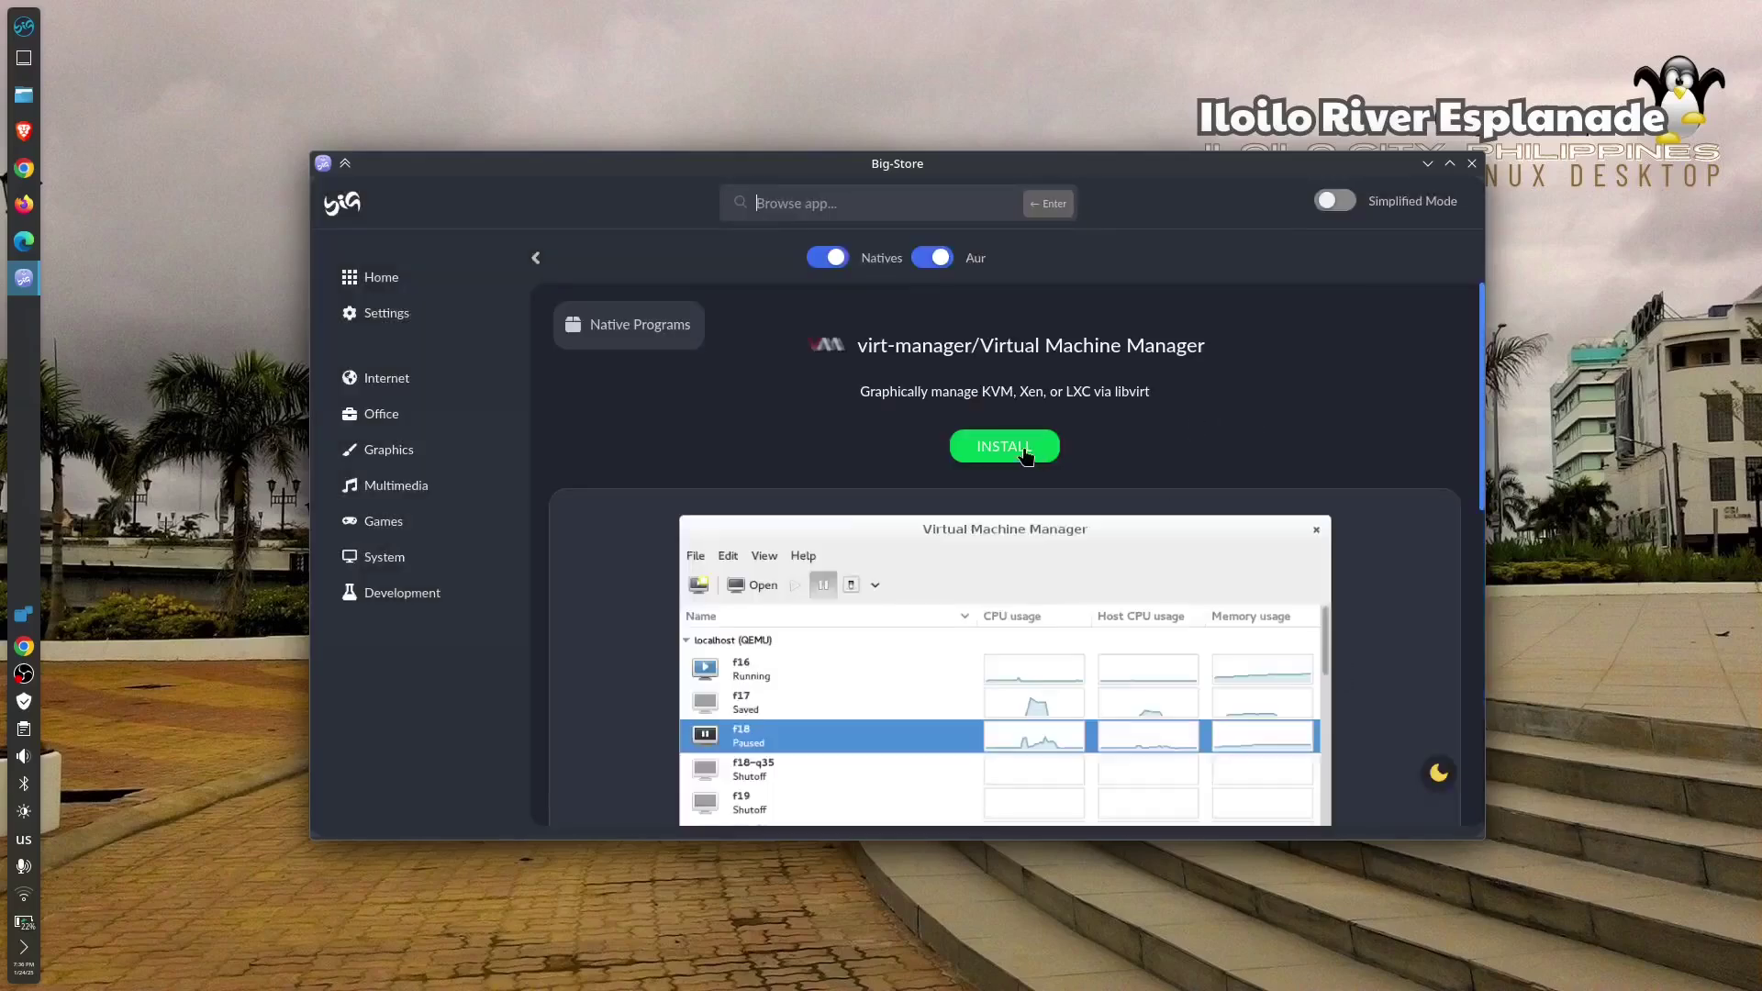
{"action": "left_click", "coordinate": [1024, 450]}
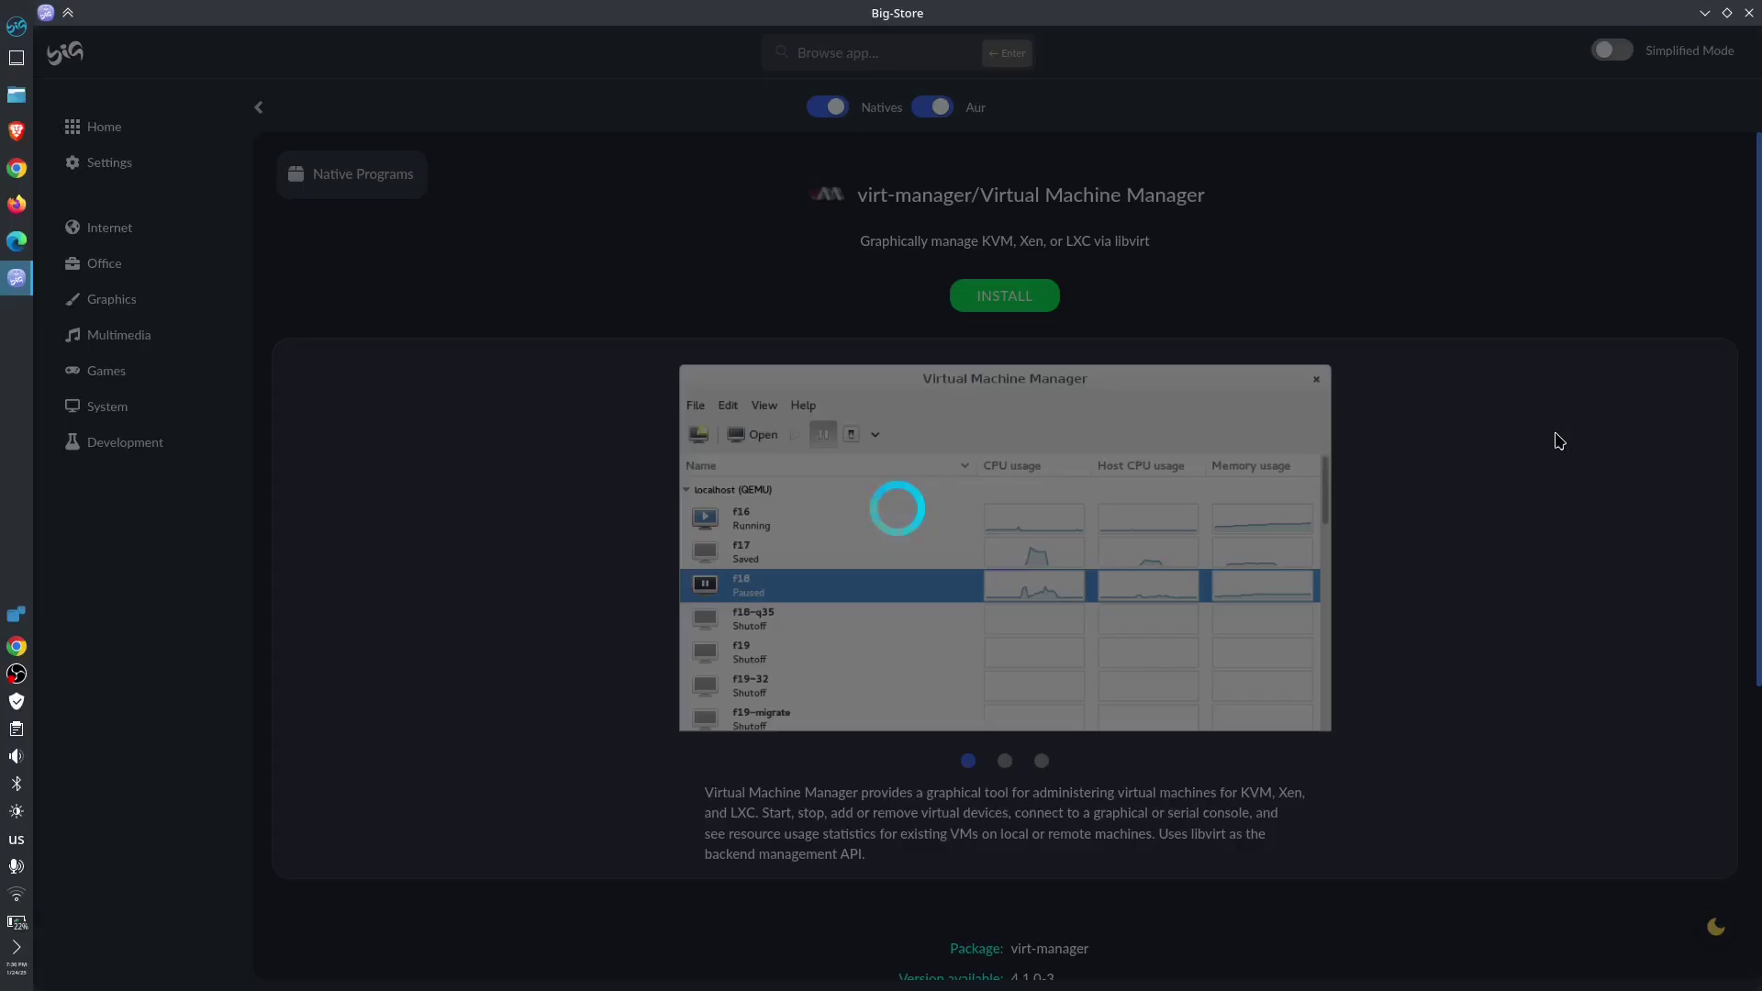
{"action": "left_click", "coordinate": [1726, 14]}
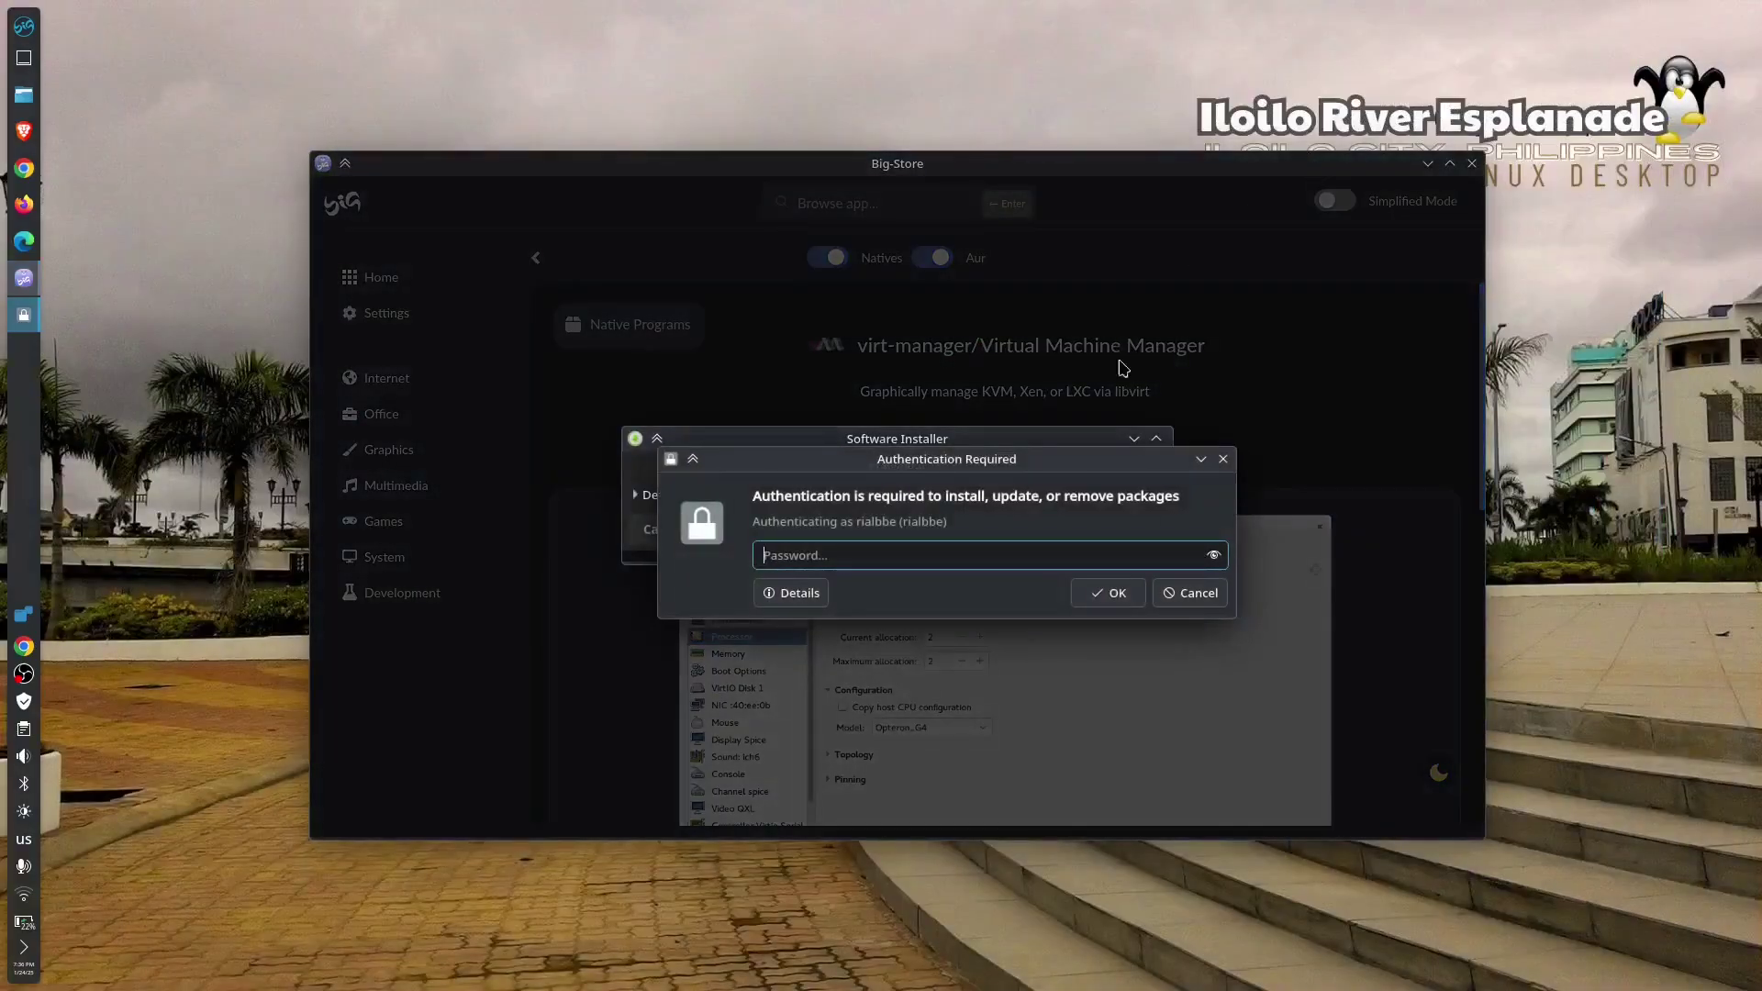
- Authorize with the account password, apply the transaction, and trust and import the Spotify signing key
{"action": "type", "text": "●●"}
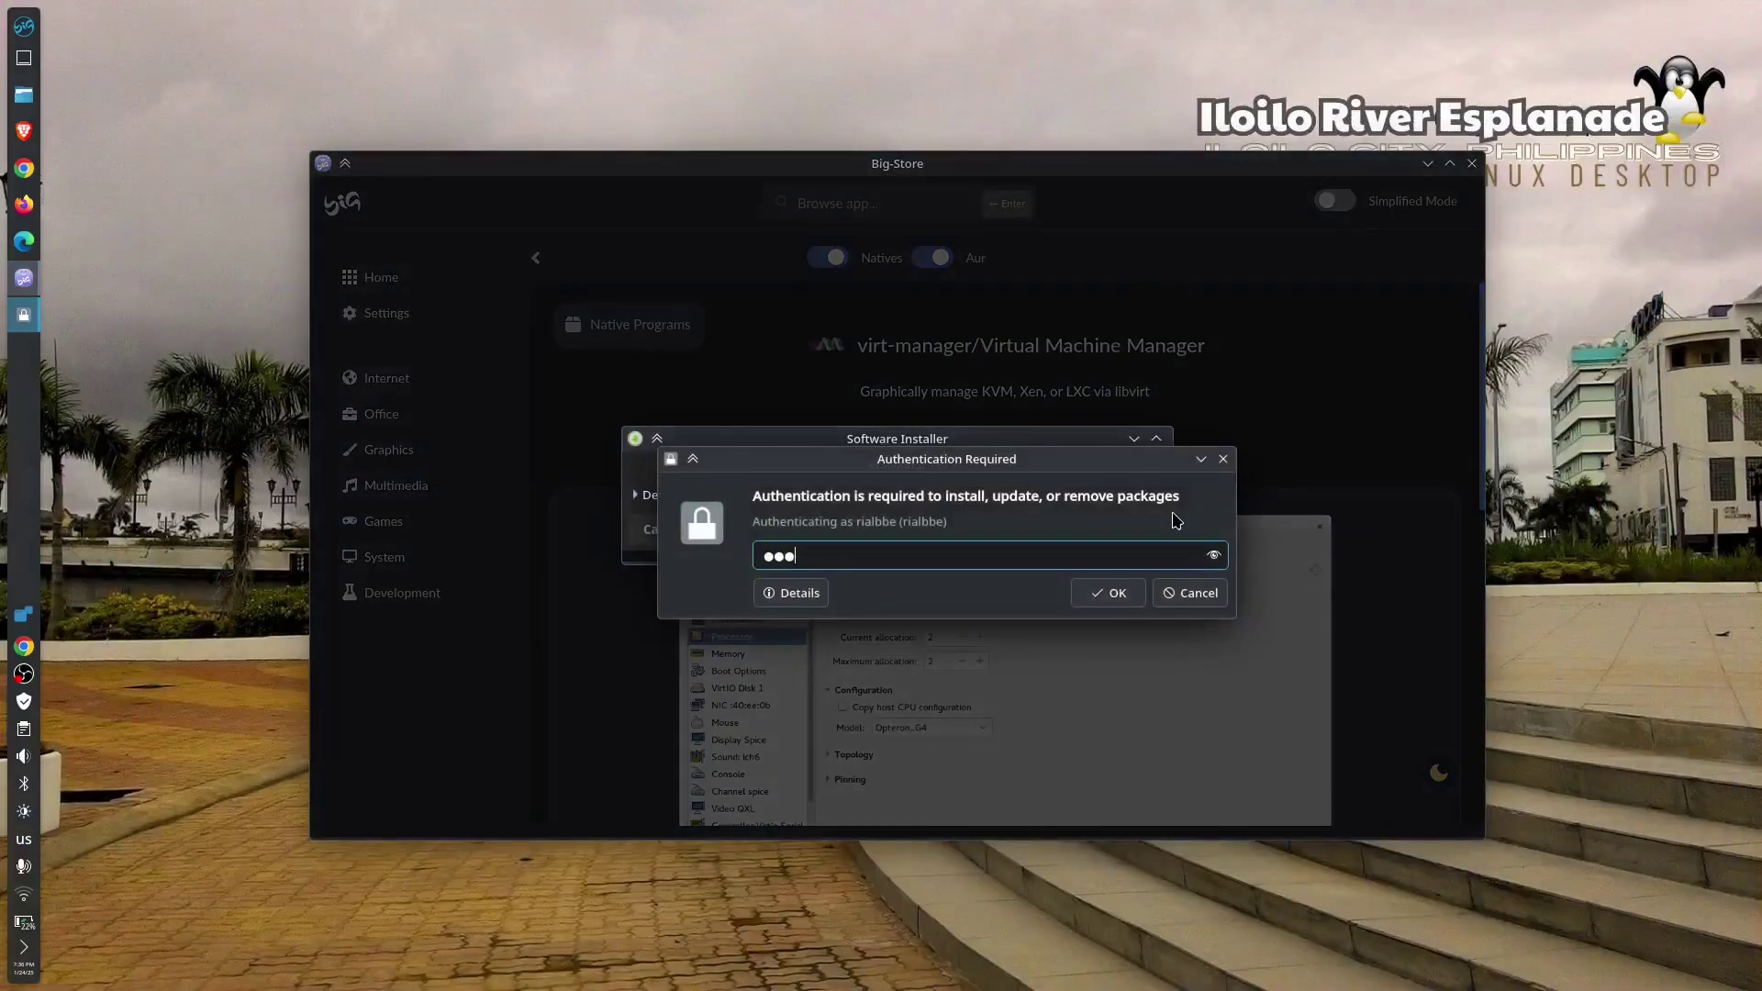
{"action": "key", "text": "Return"}
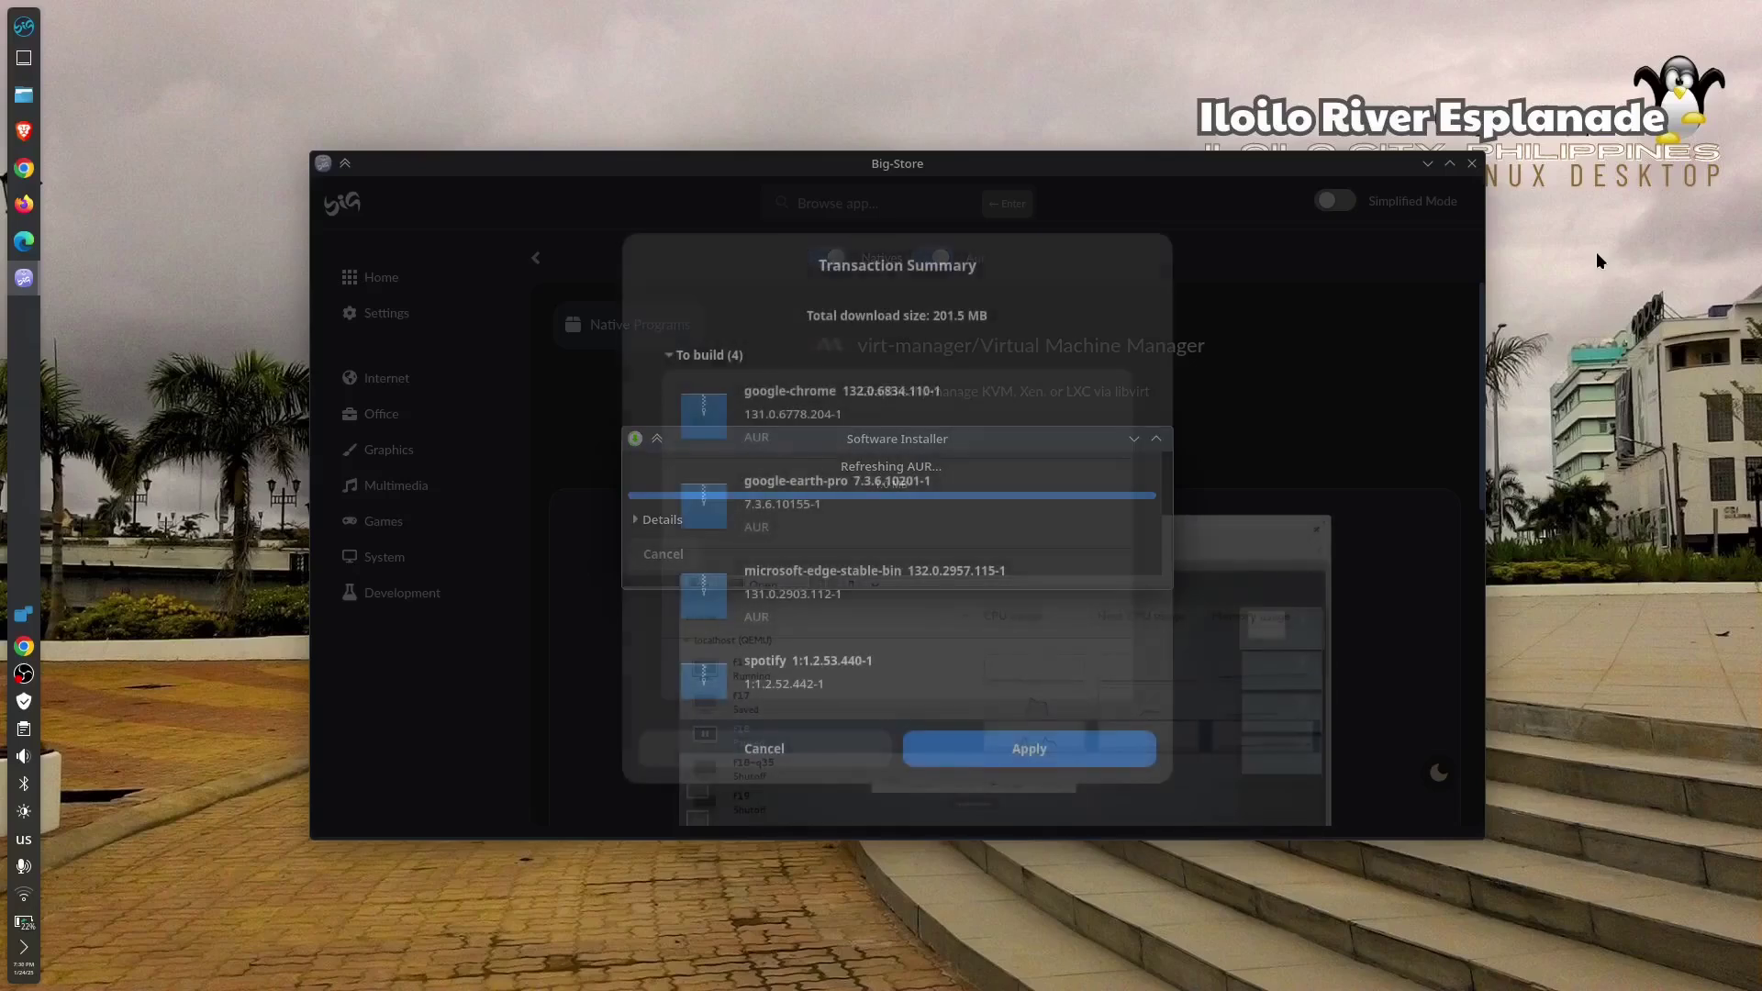
{"action": "left_click", "coordinate": [1080, 754]}
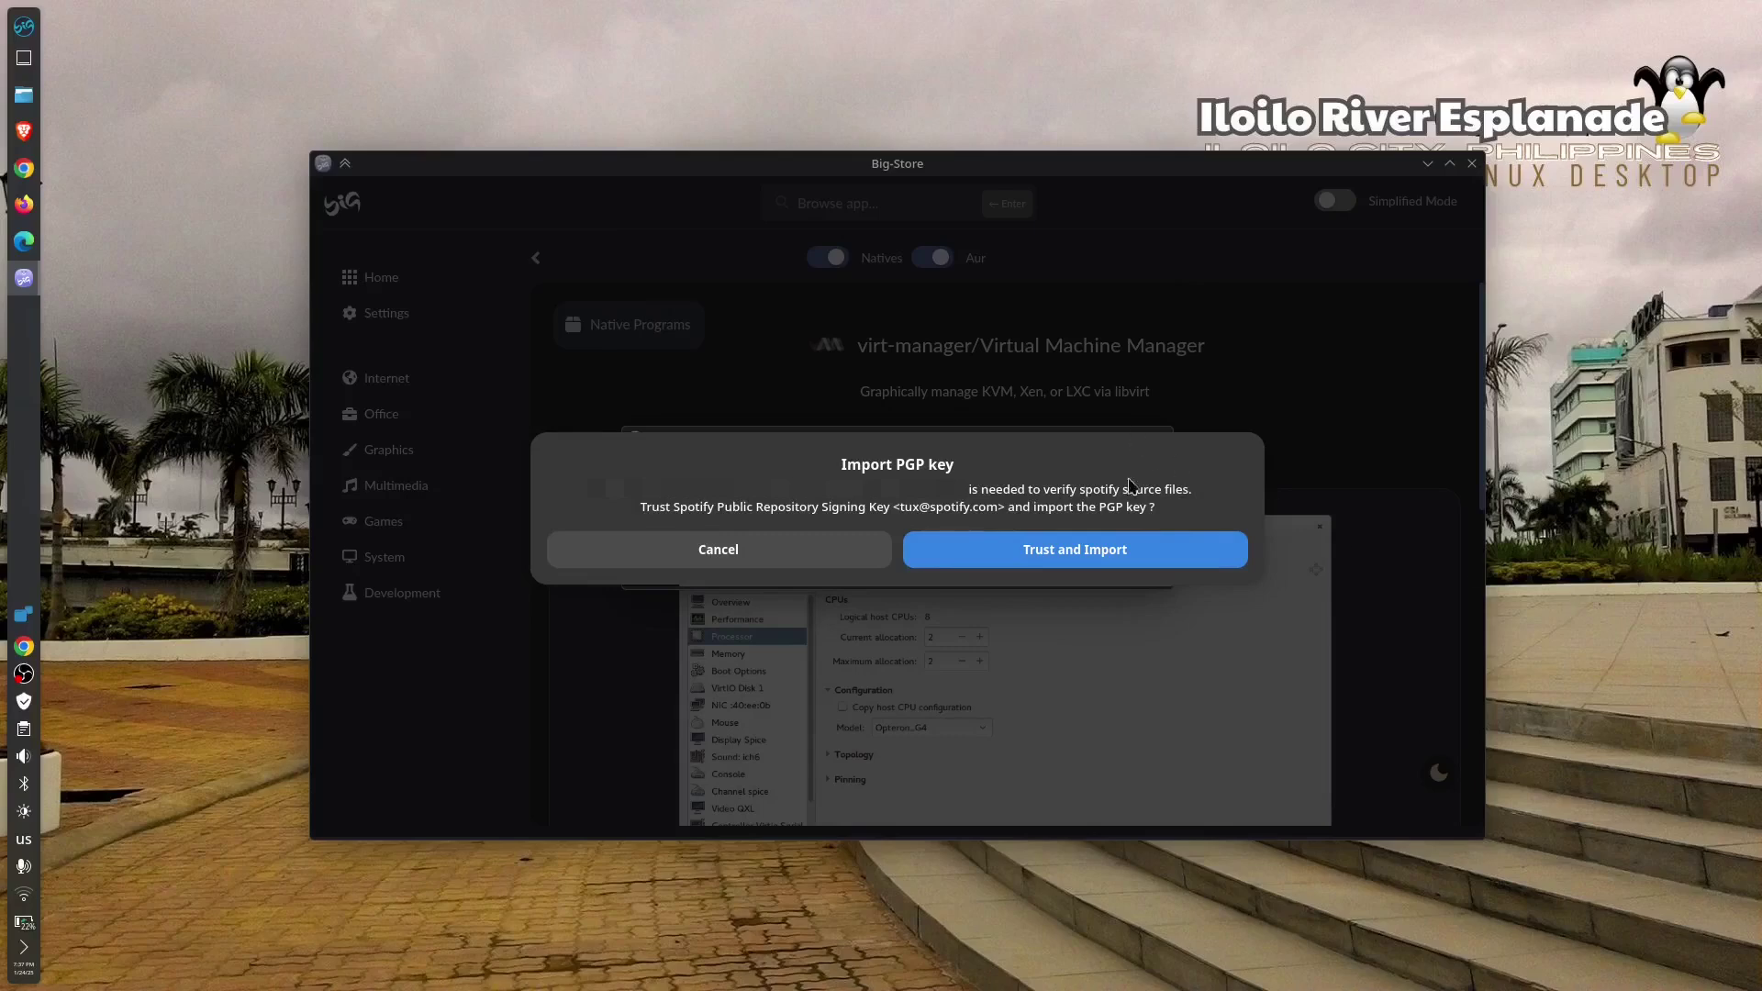
{"action": "left_click", "coordinate": [1110, 554]}
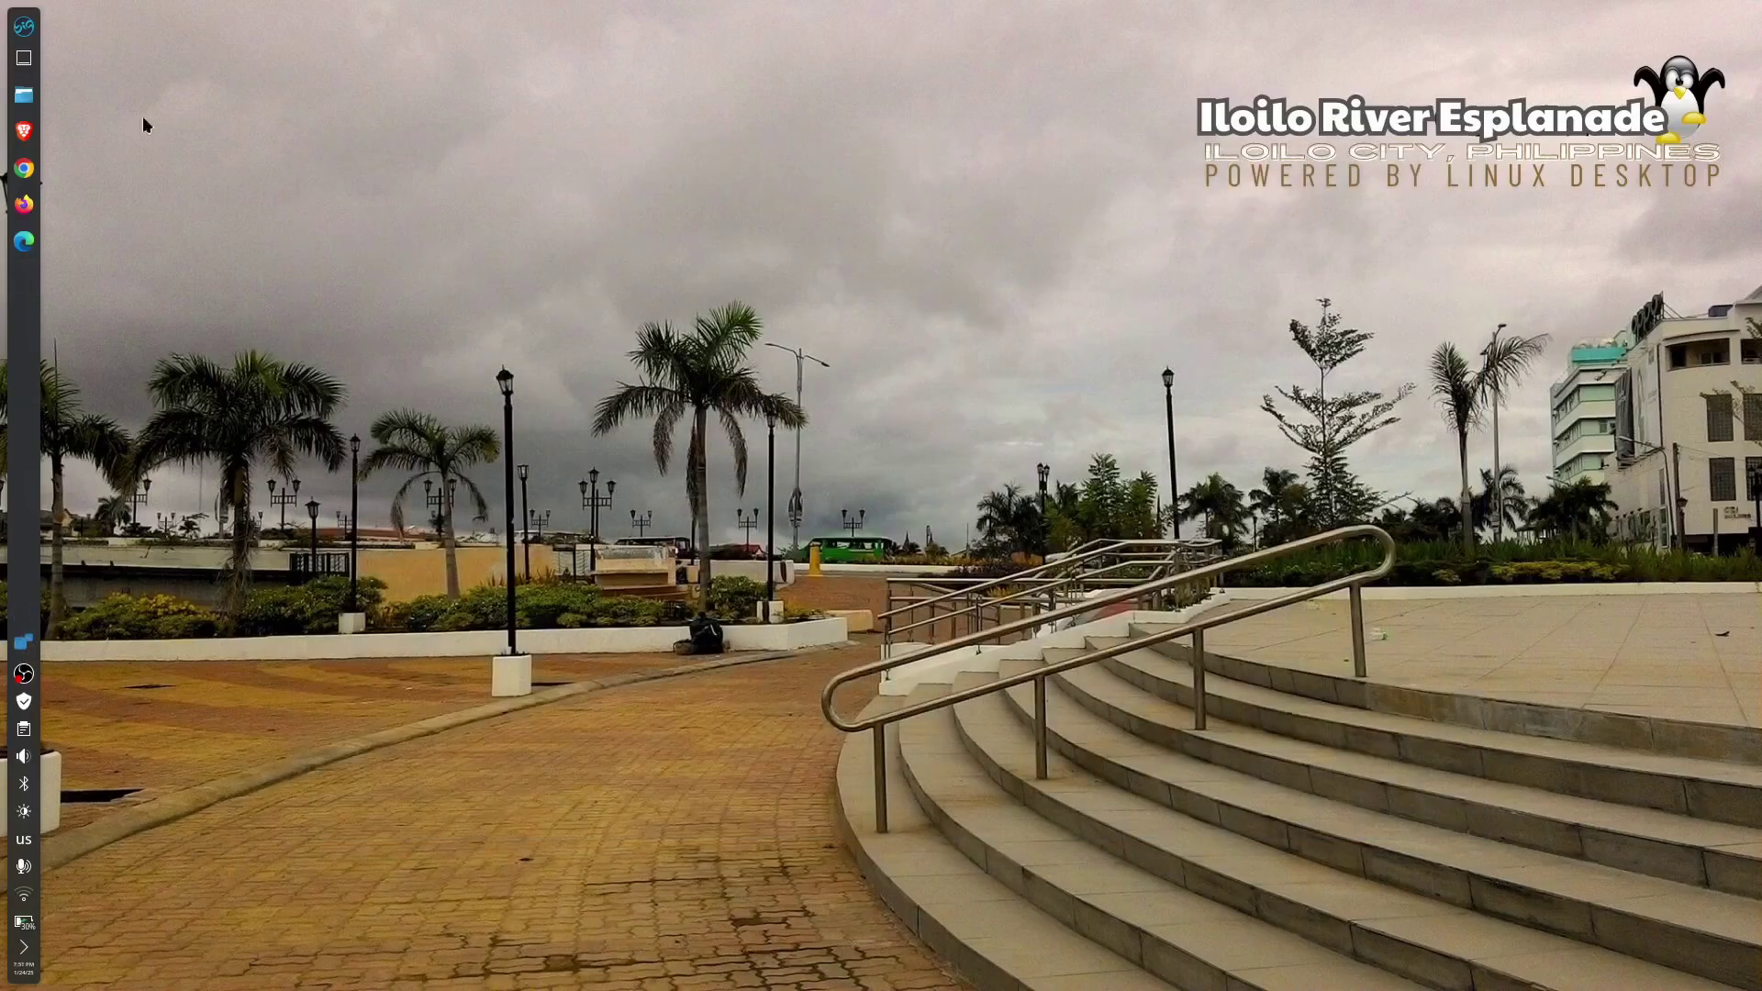
- Launch Virtual Machine Manager from the application launcher and reposition its window
{"action": "left_click", "coordinate": [24, 29]}
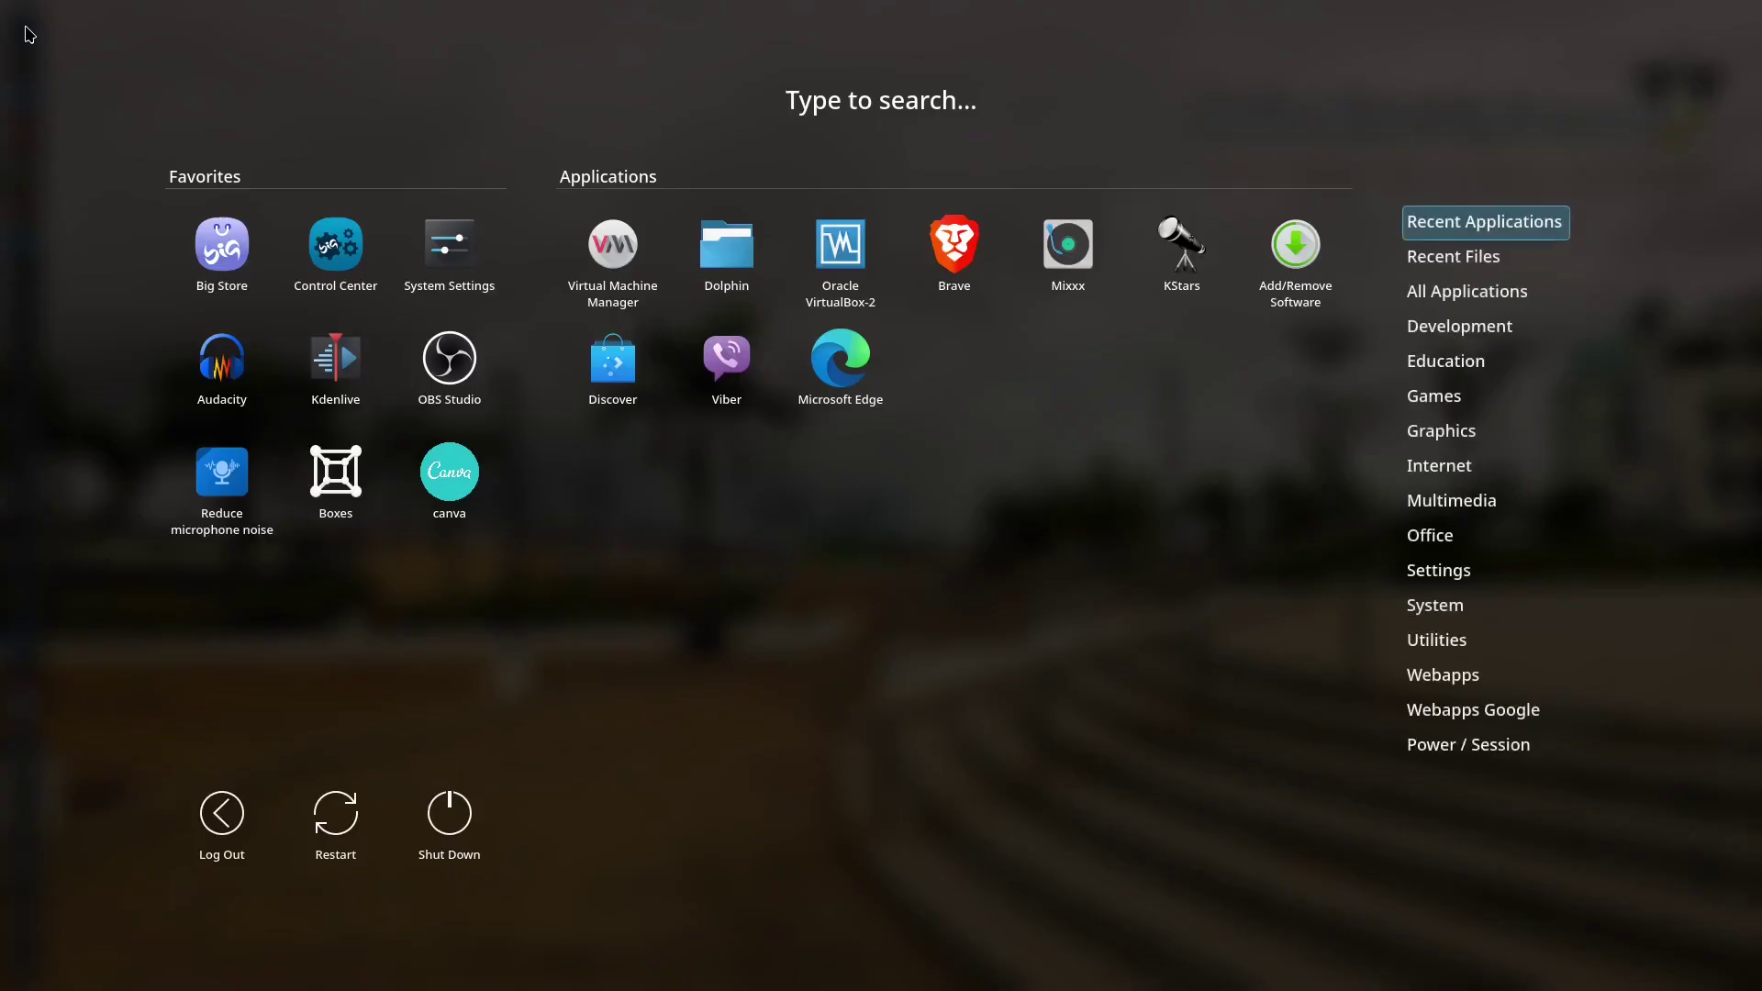
{"action": "left_click", "coordinate": [593, 264]}
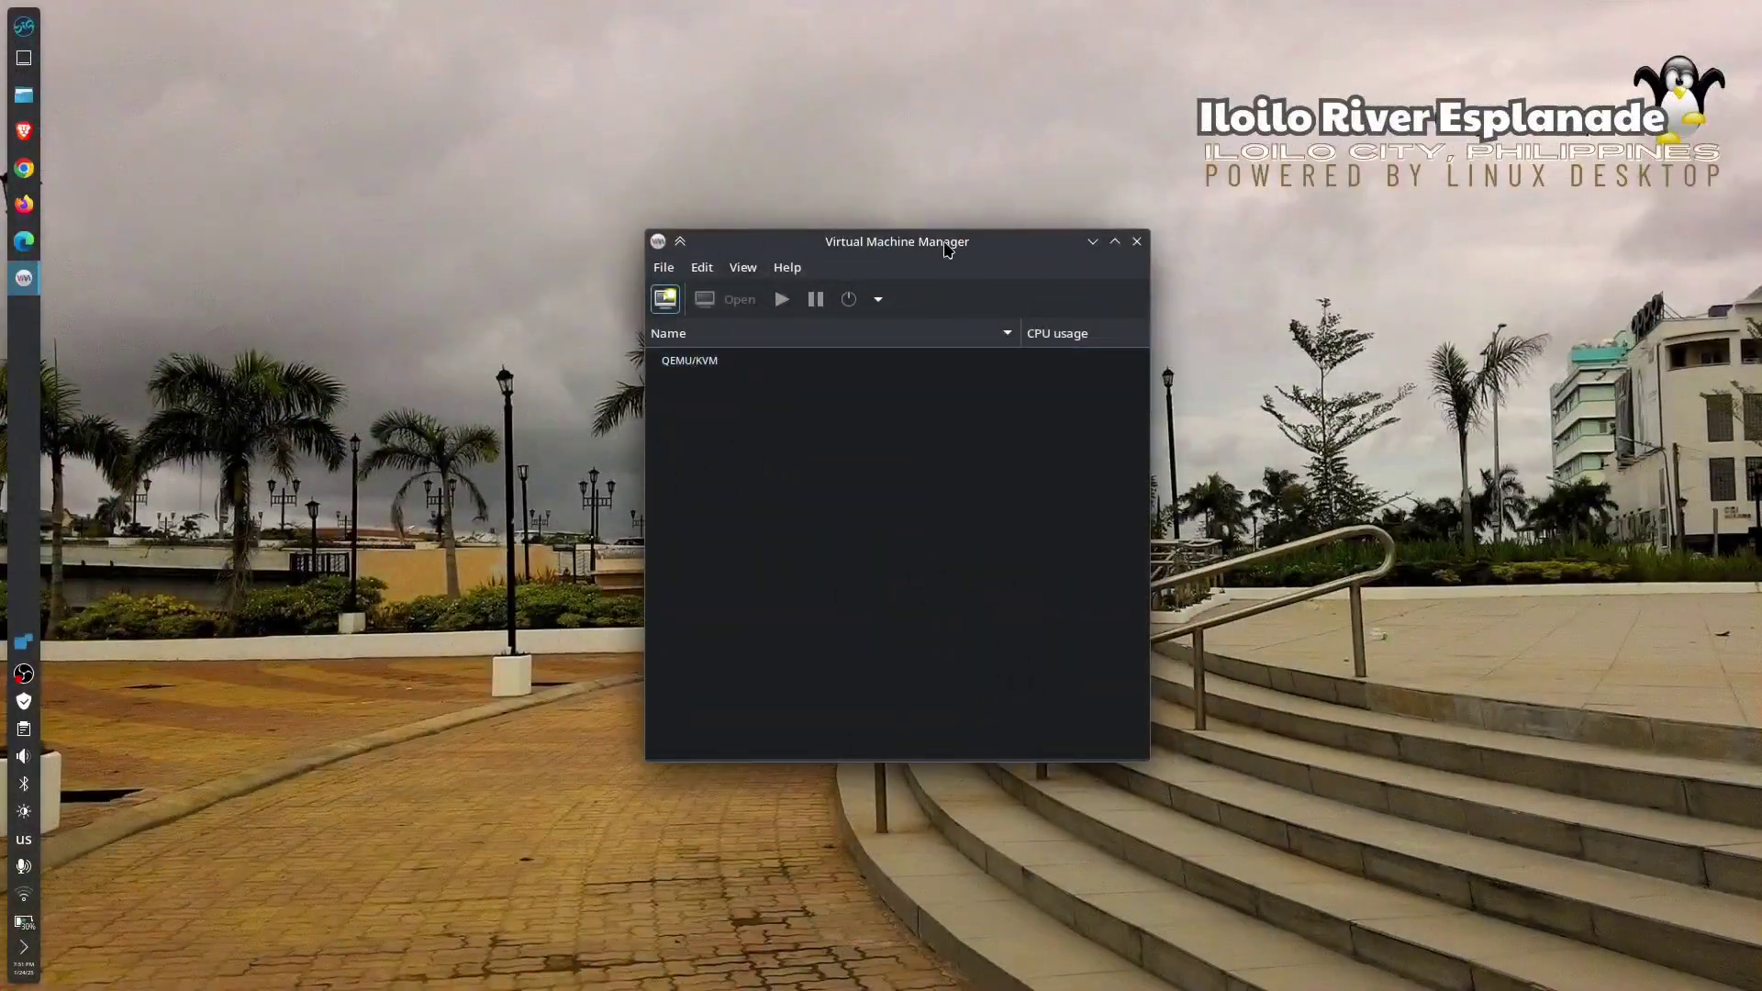
{"action": "left_click_drag", "start_coordinate": [947, 250], "coordinate": [743, 212]}
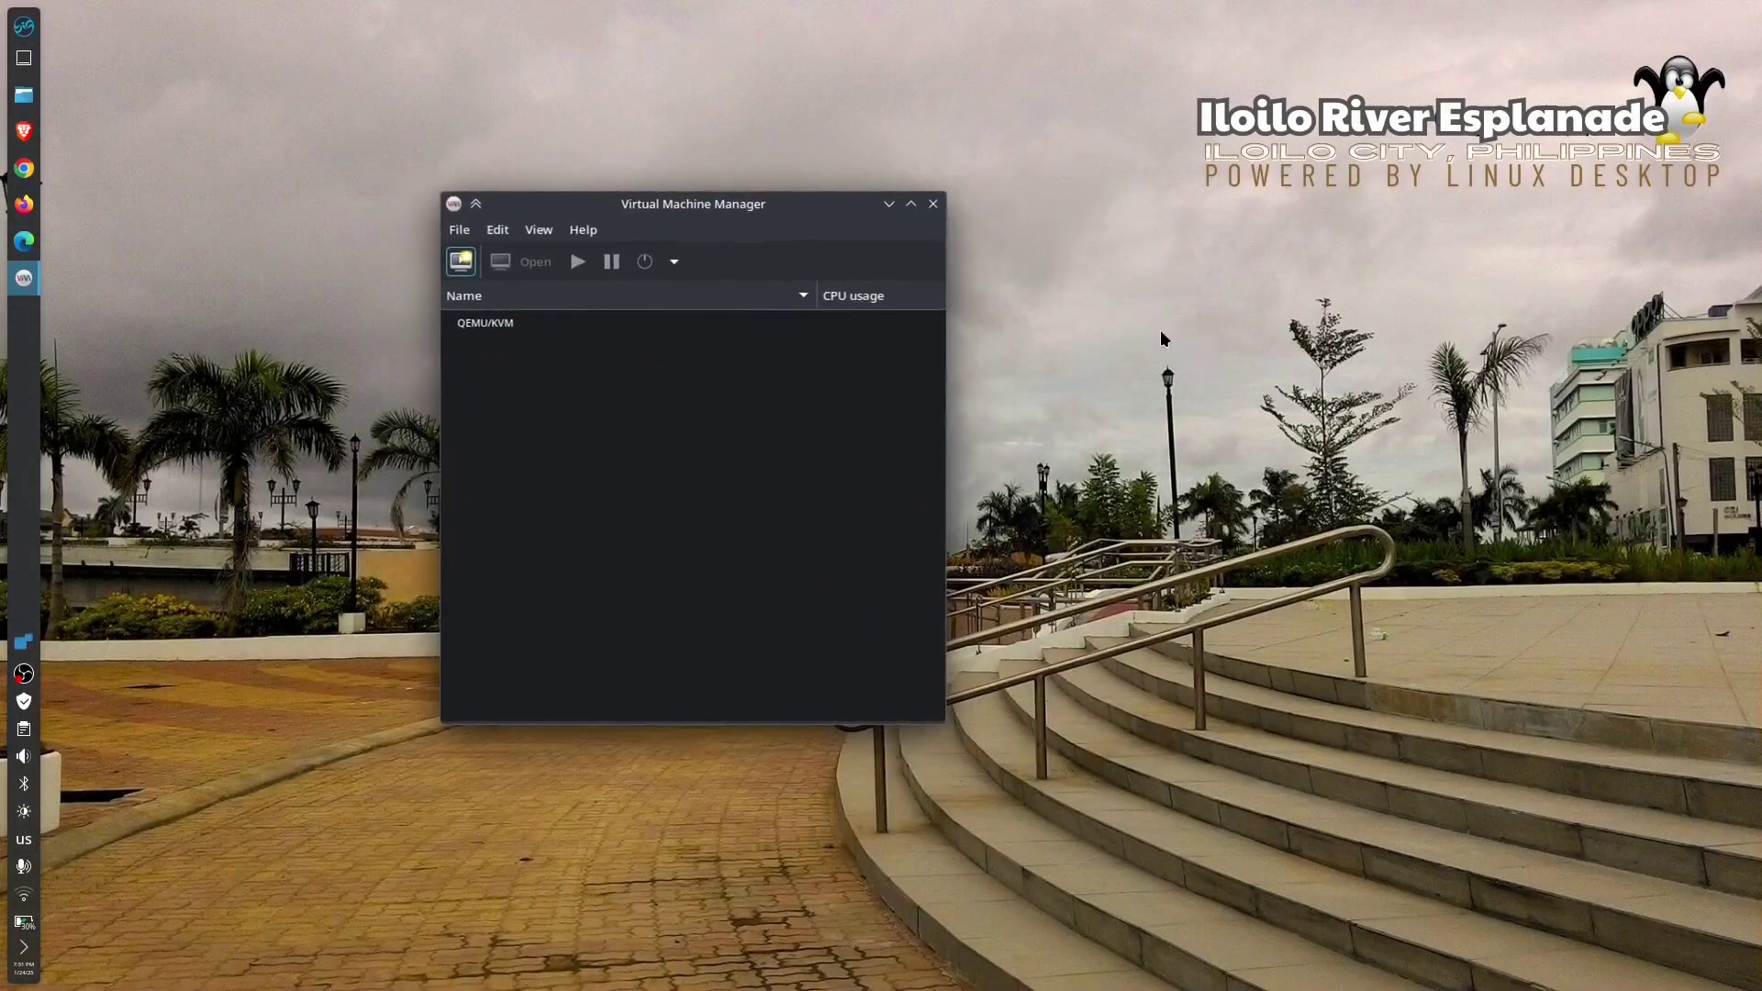
- Start a new VM from local install media and begin adding a new storage pool in the ISO chooser
{"action": "left_click", "coordinate": [459, 261]}
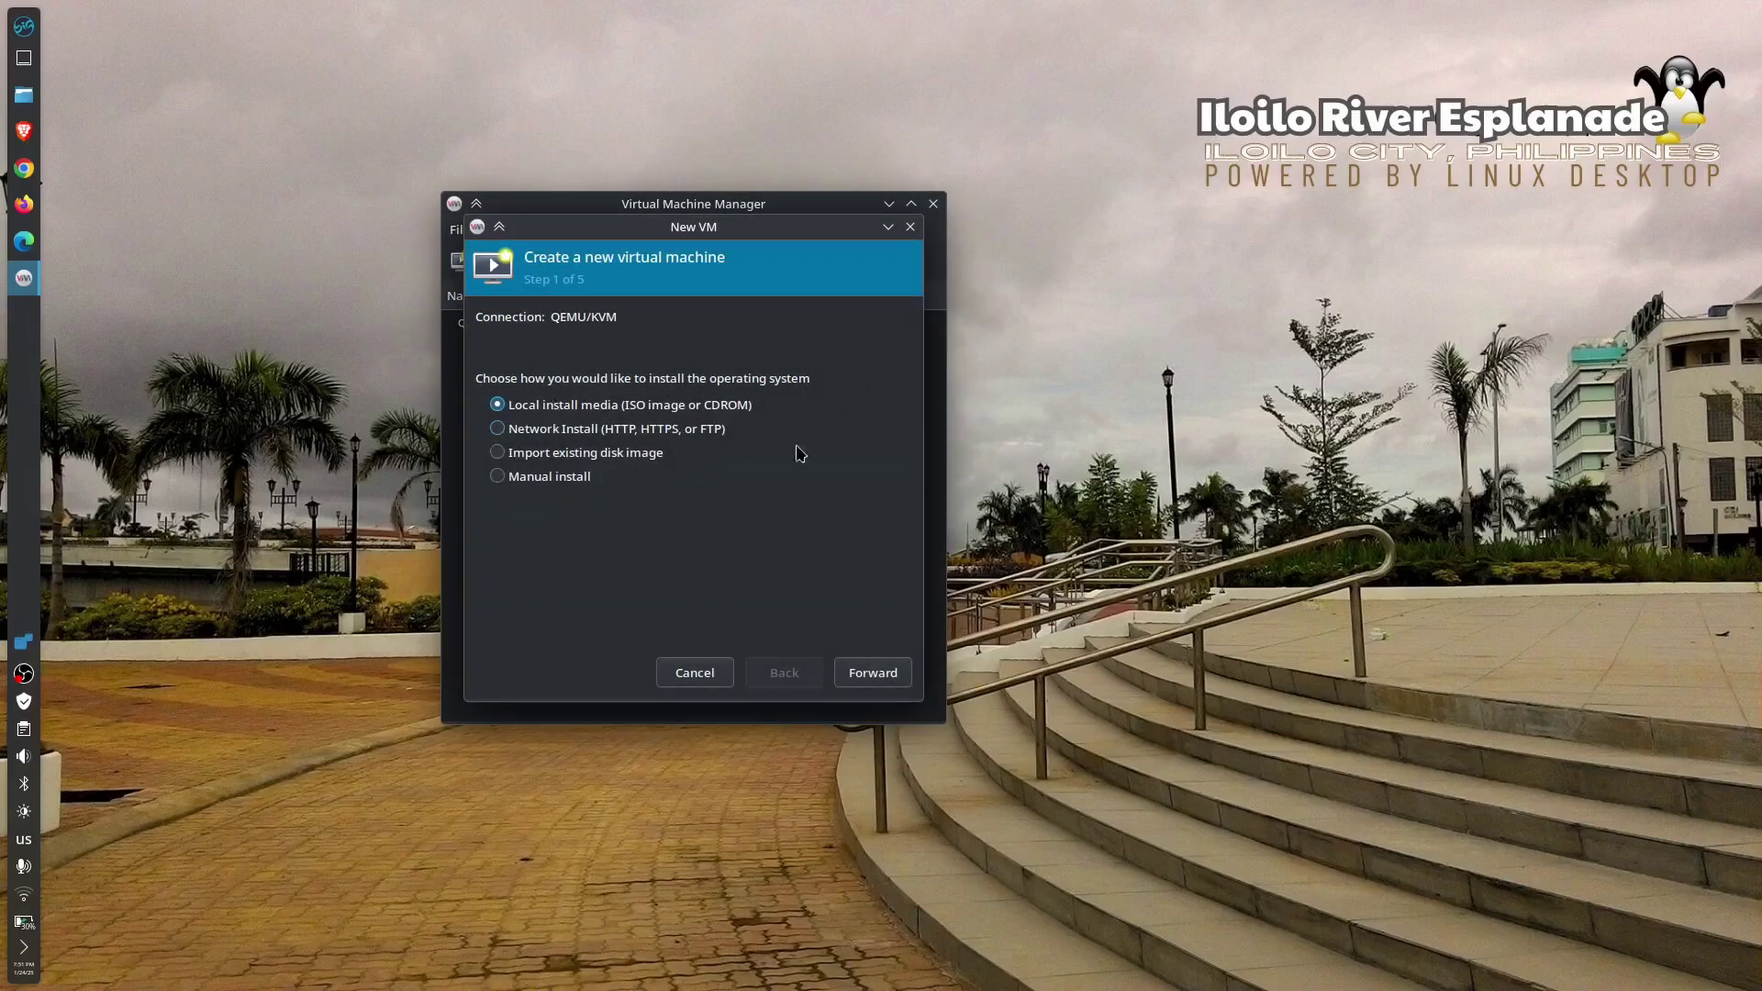
{"action": "left_click", "coordinate": [887, 683]}
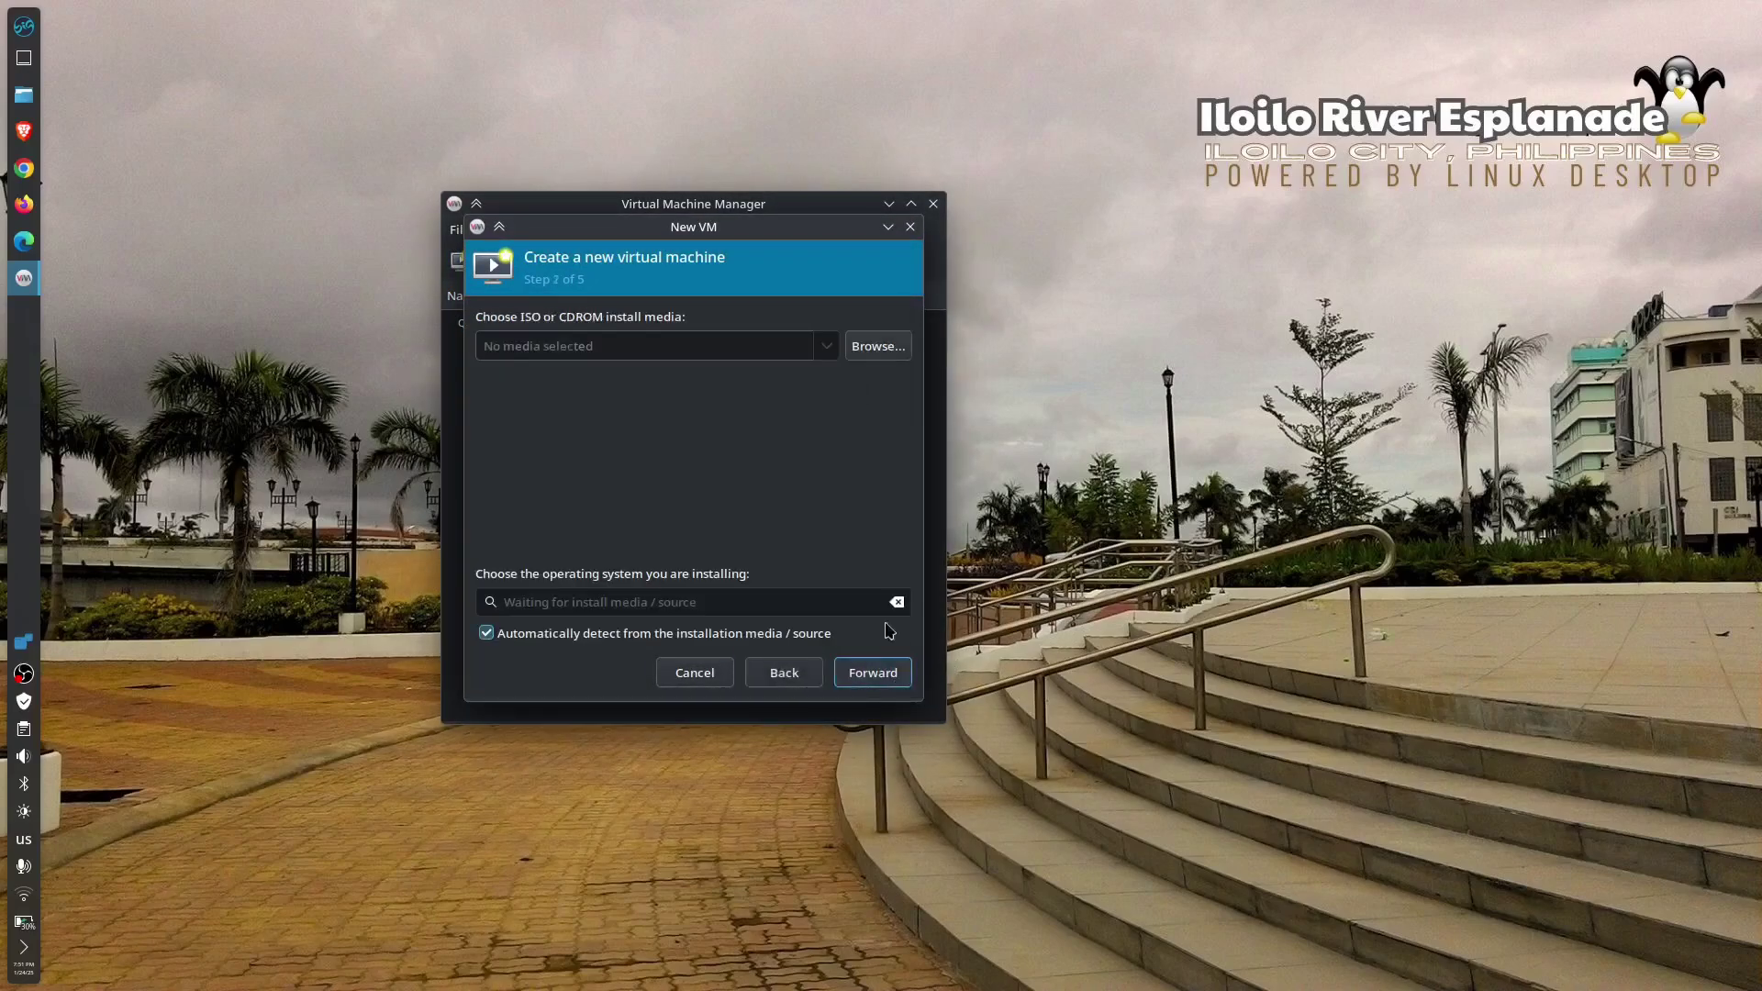
{"action": "left_click", "coordinate": [877, 348]}
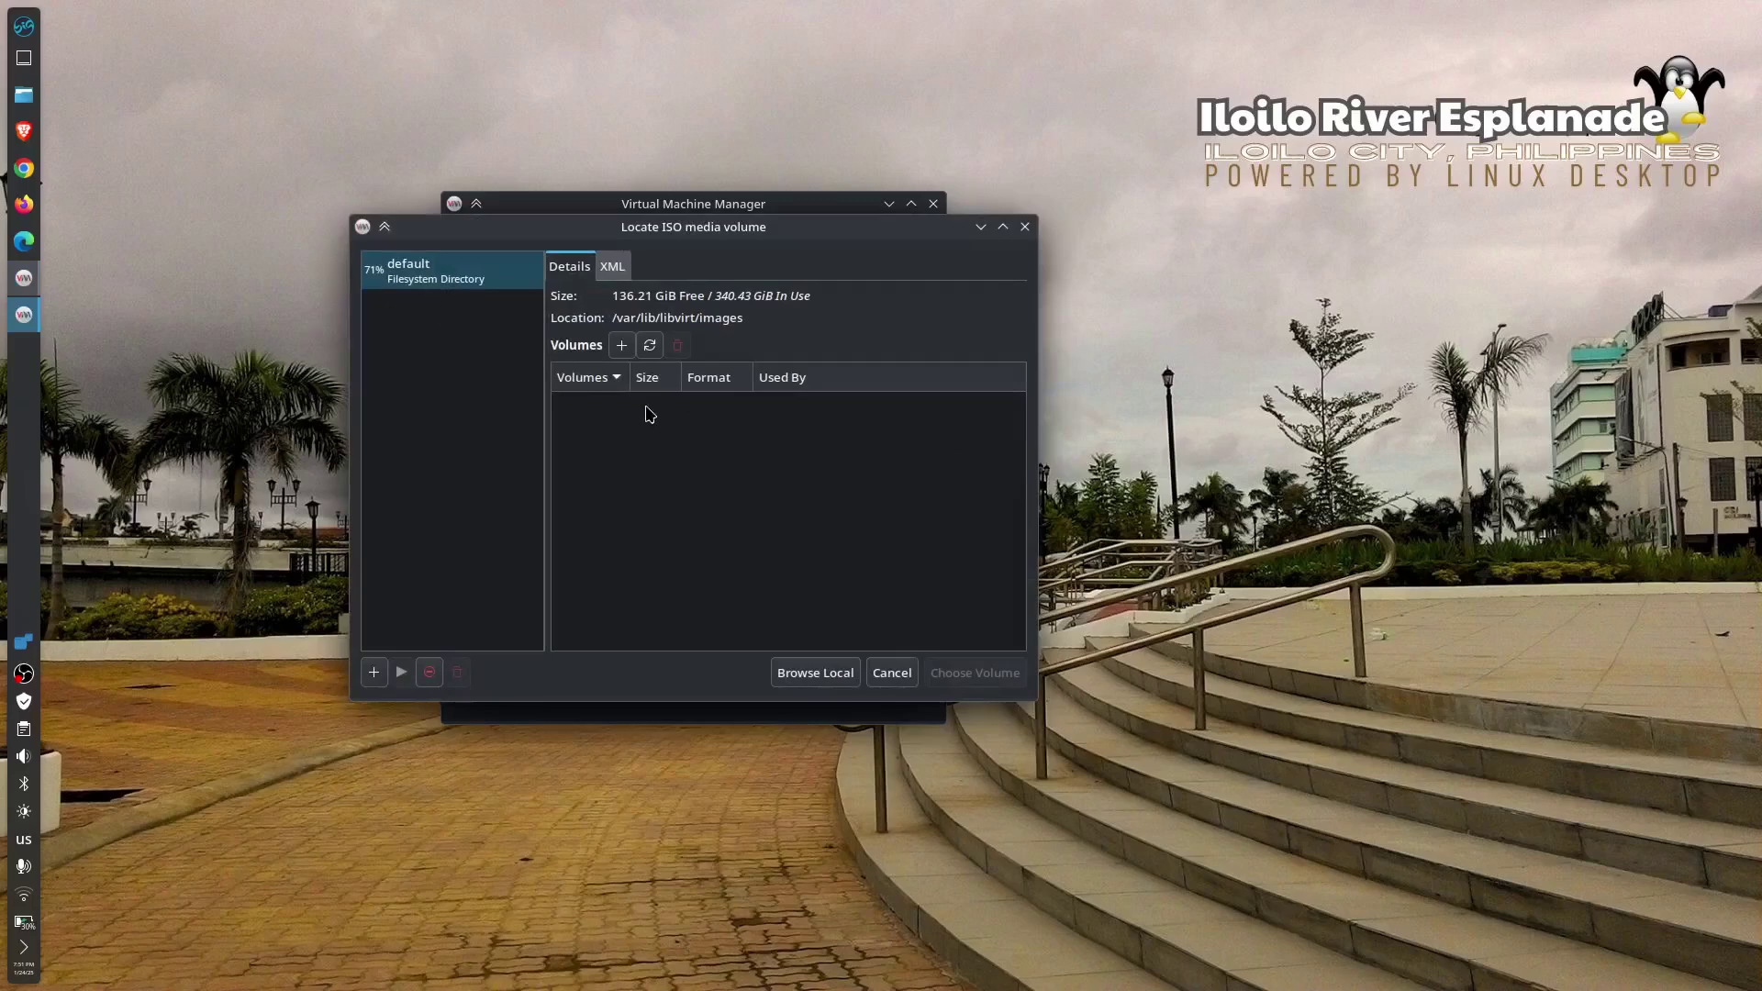
{"action": "left_click", "coordinate": [459, 275]}
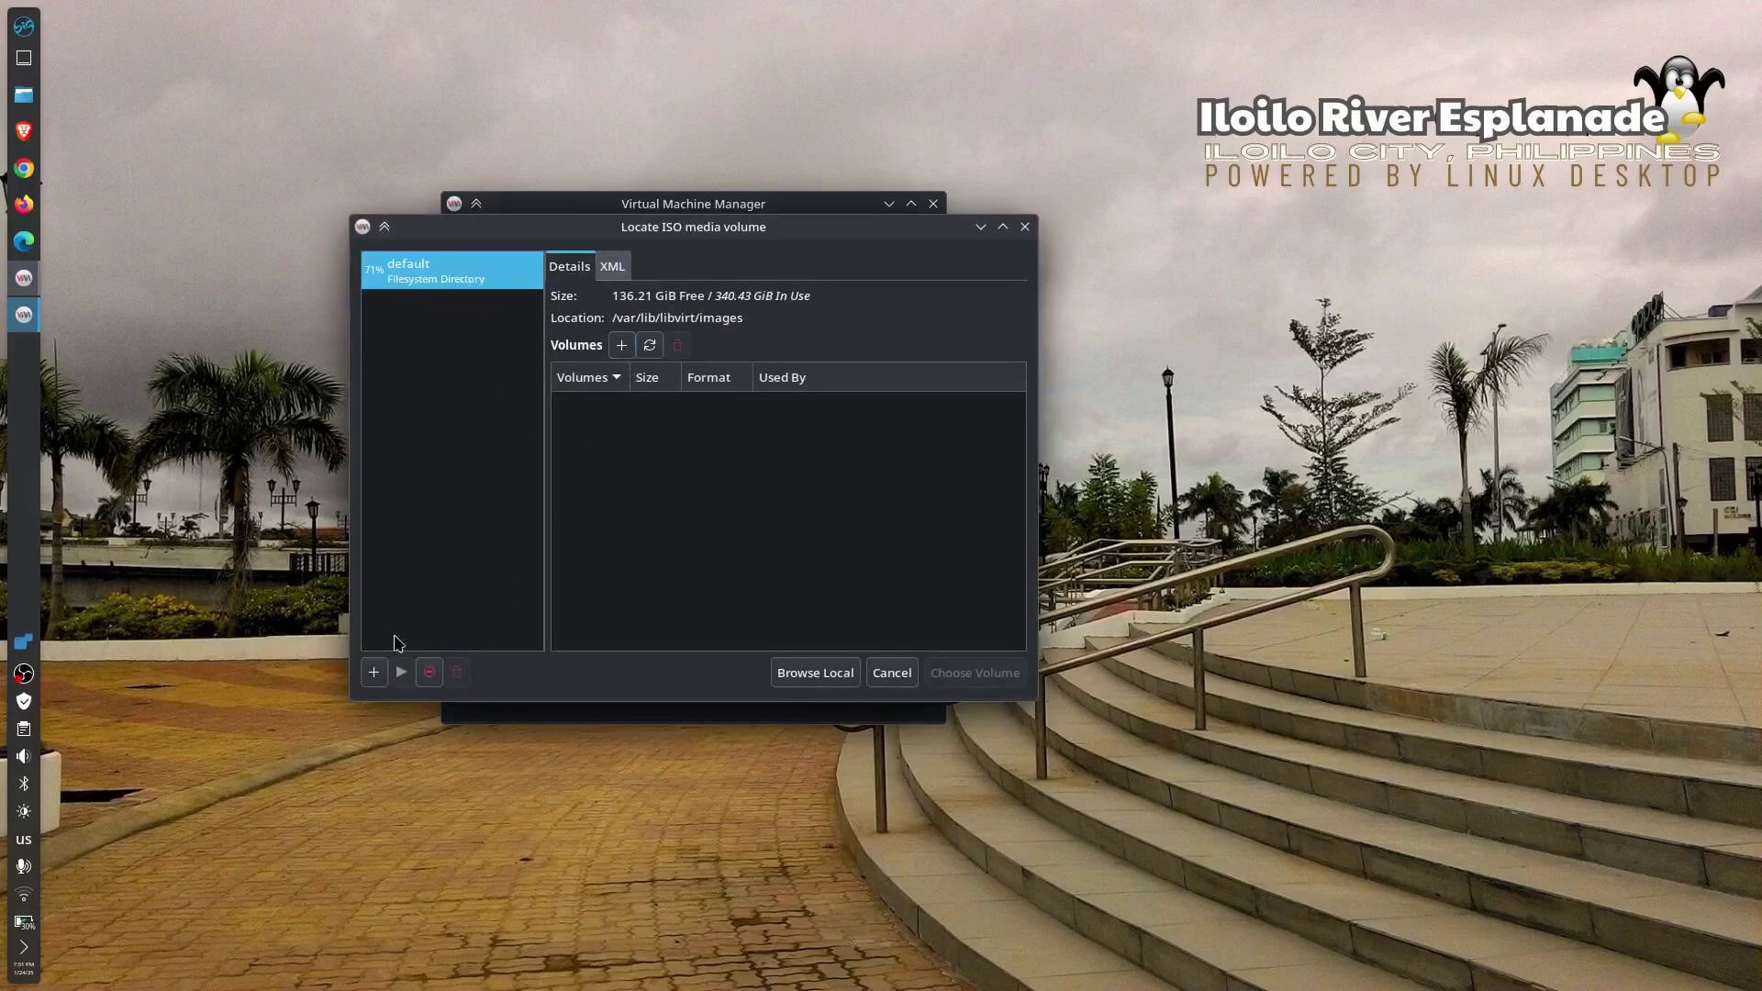
{"action": "left_click", "coordinate": [375, 672]}
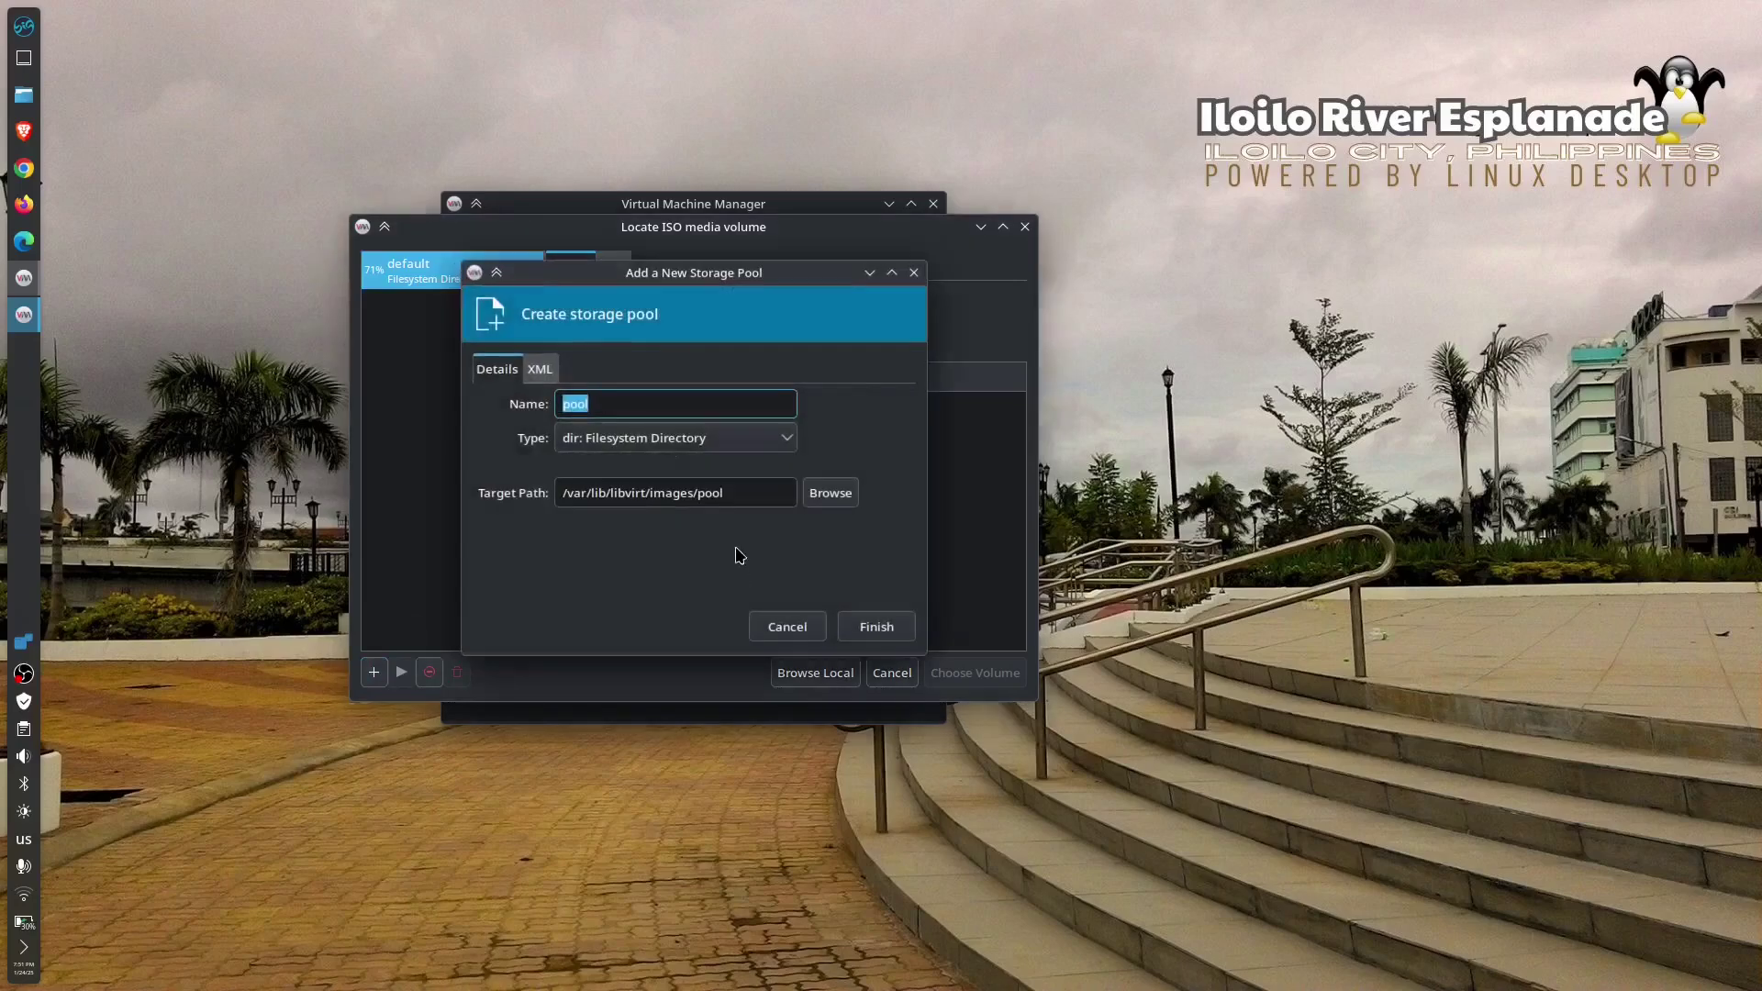
- Create a filesystem directory storage pool named 'pool' targeting the Downloads folder
{"action": "left_click", "coordinate": [841, 500]}
{"action": "left_click", "coordinate": [166, 458]}
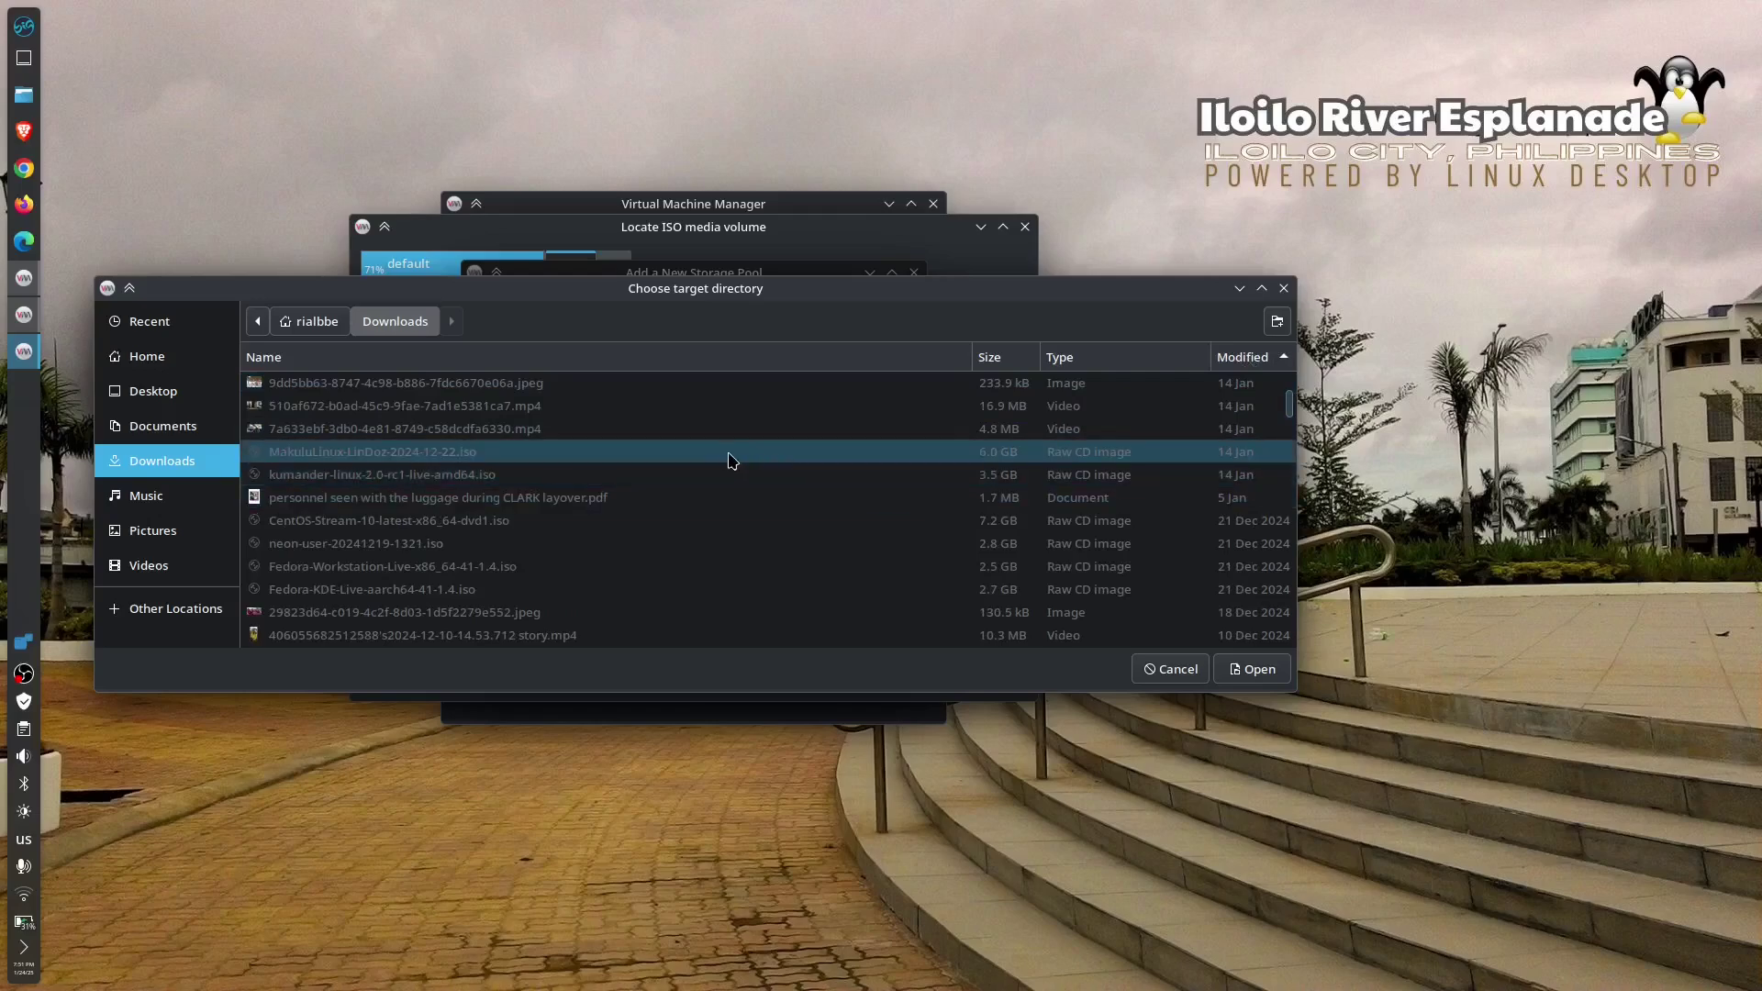
{"action": "scroll", "coordinate": [799, 477], "scroll_direction": "down", "scroll_amount": 1}
{"action": "key", "text": "Return"}
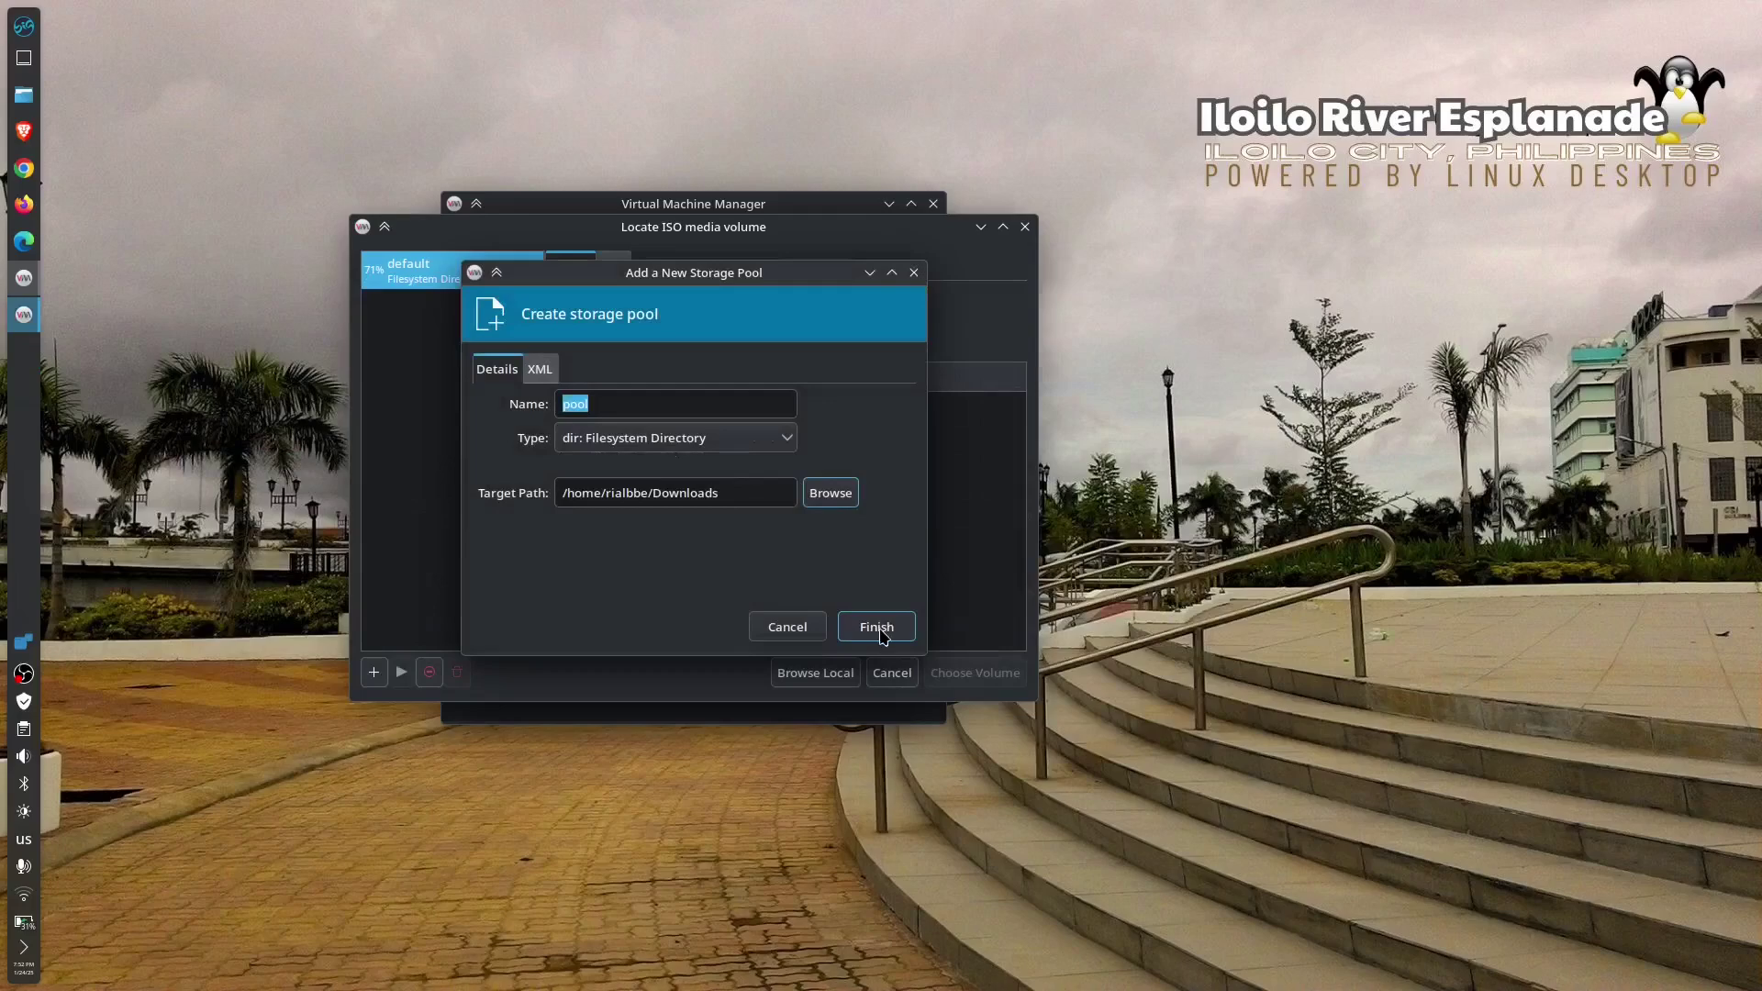
{"action": "left_click", "coordinate": [791, 446]}
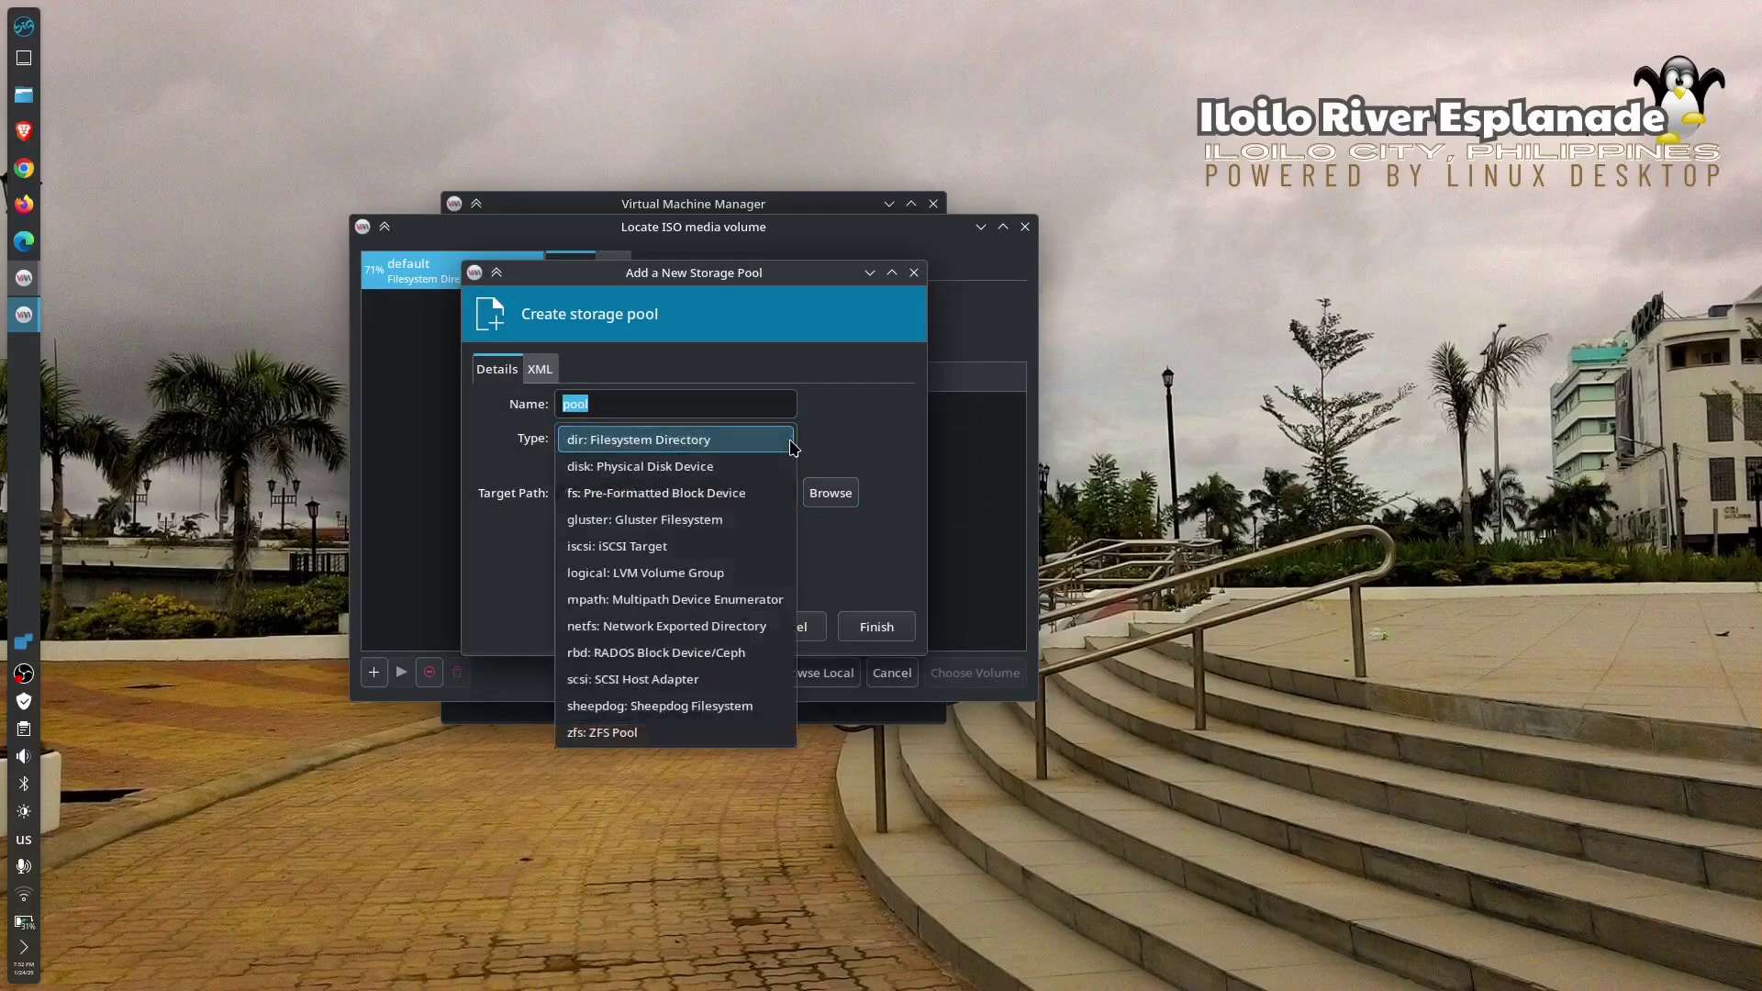
{"action": "left_click", "coordinate": [790, 442]}
{"action": "left_click", "coordinate": [868, 622]}
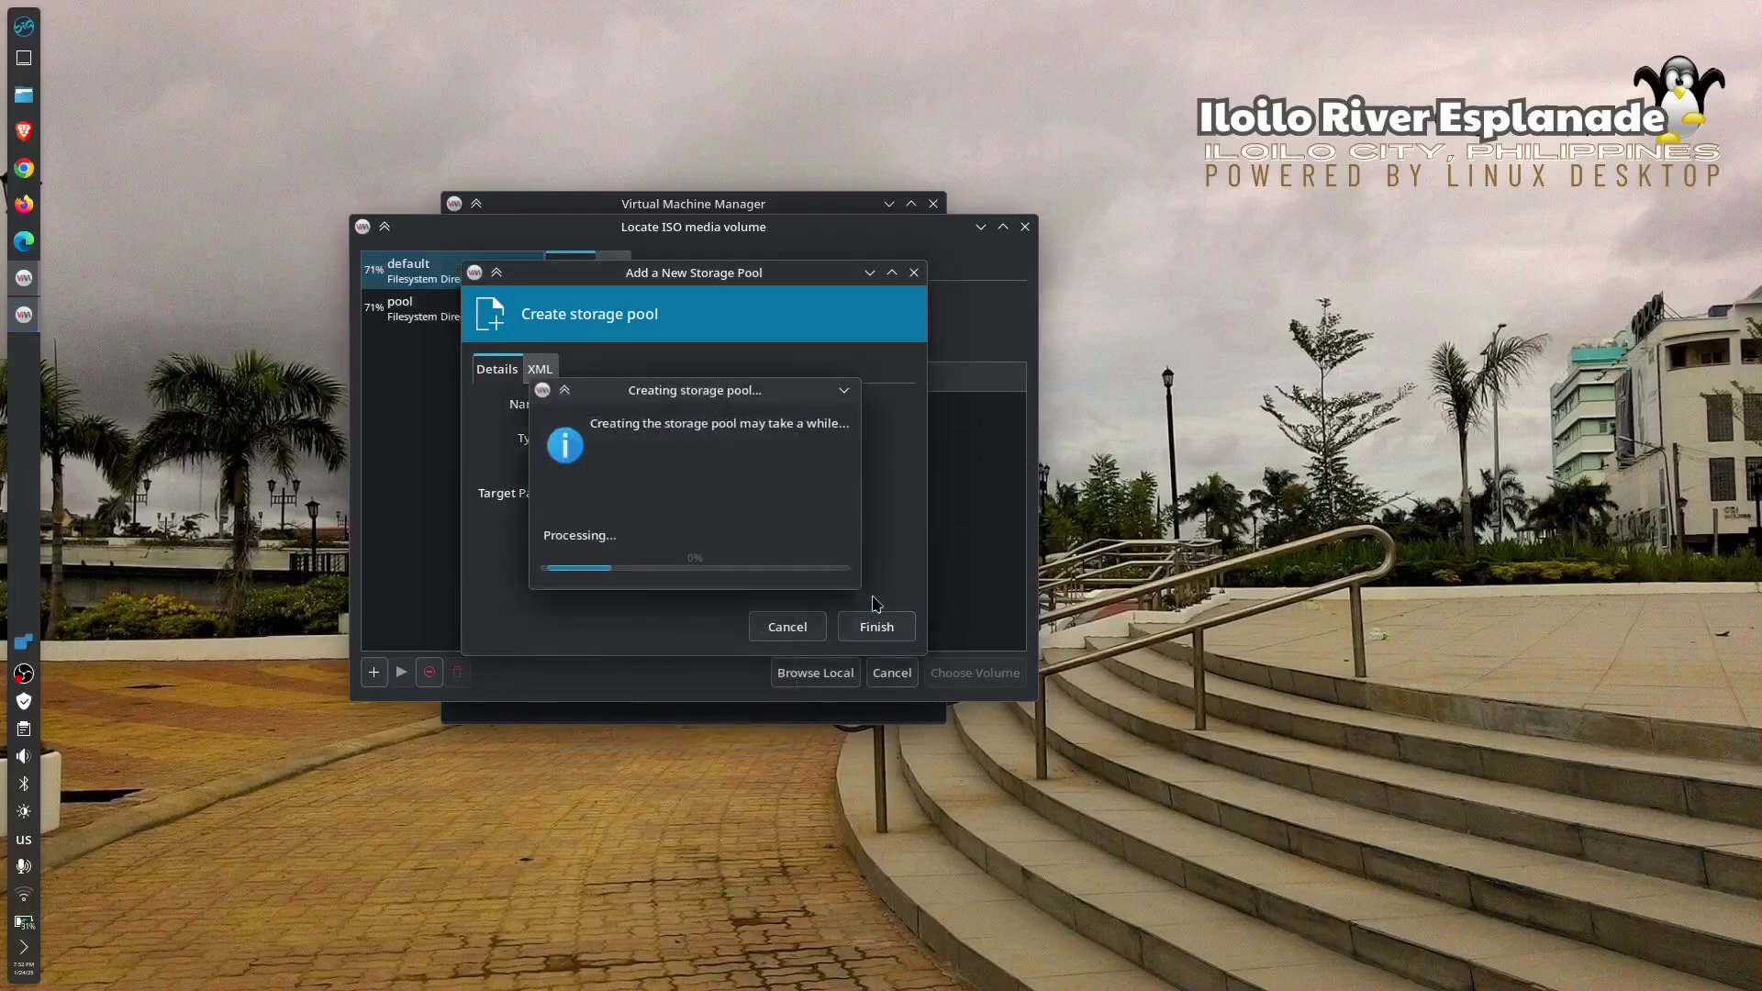
- Choose linuxmint-22.1-cinnamon-64bit.iso as the install media volume
{"action": "scroll", "coordinate": [871, 496], "scroll_direction": "down", "scroll_amount": 10}
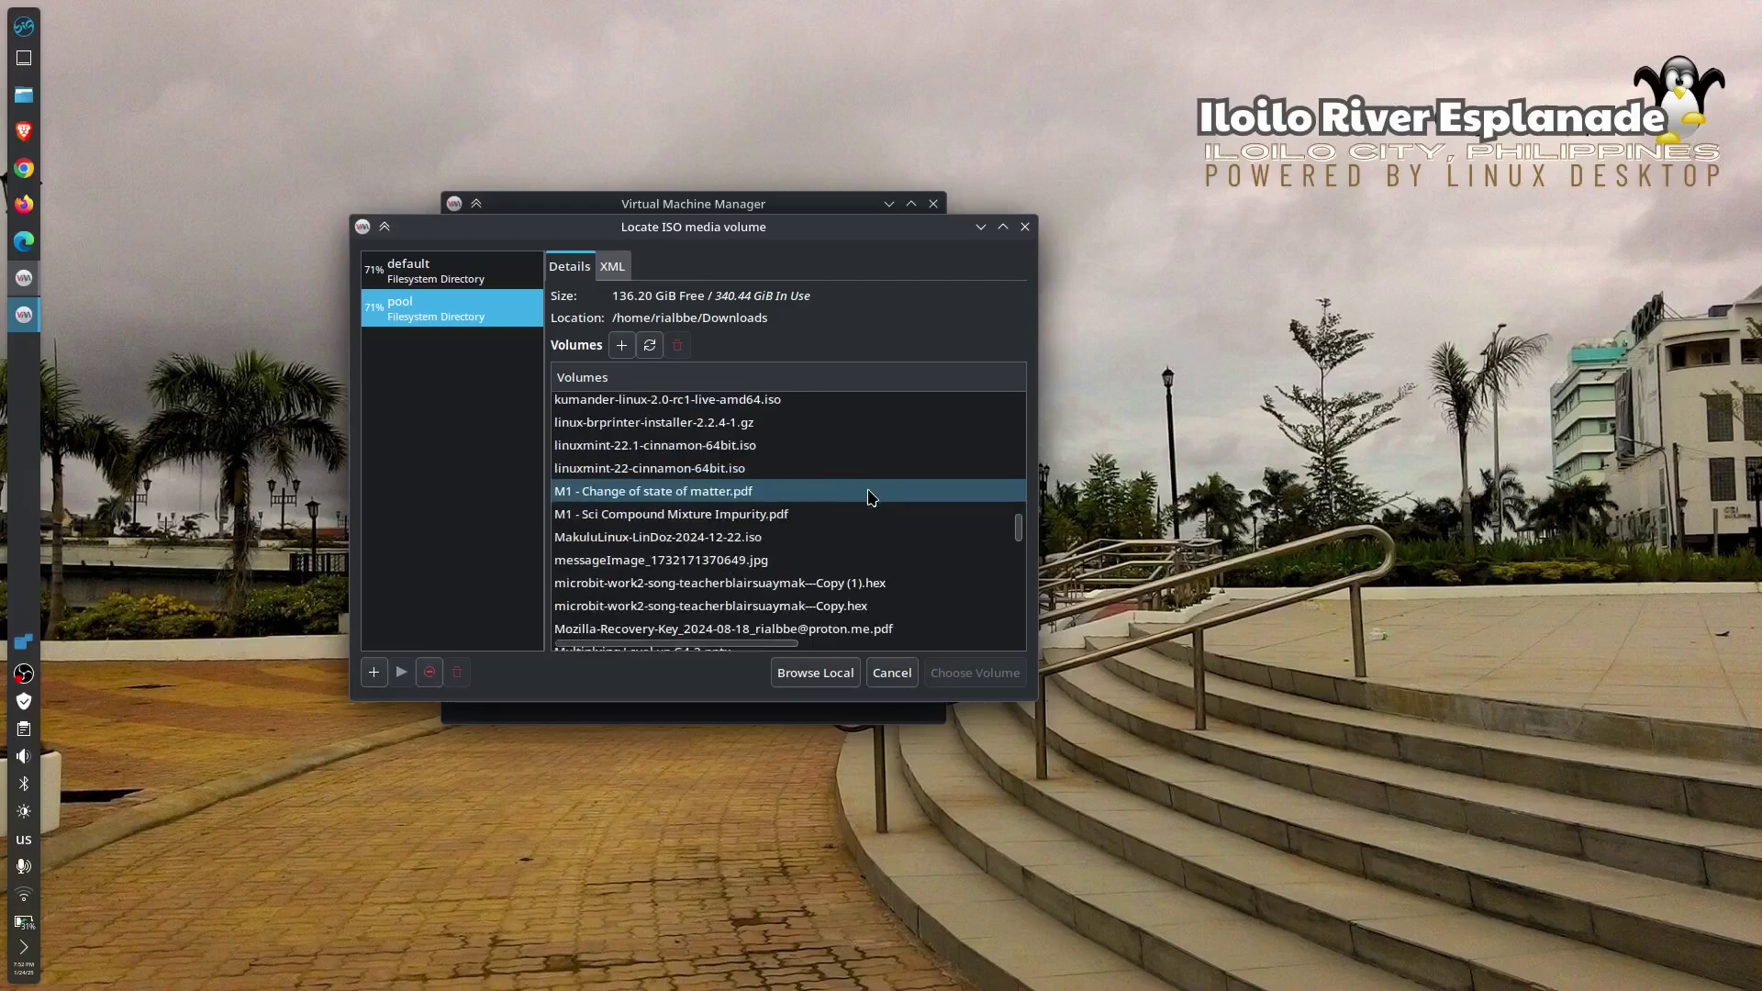
{"action": "scroll", "coordinate": [871, 497], "scroll_direction": "up", "scroll_amount": 1}
{"action": "left_click", "coordinate": [867, 484]}
{"action": "left_click", "coordinate": [979, 674]}
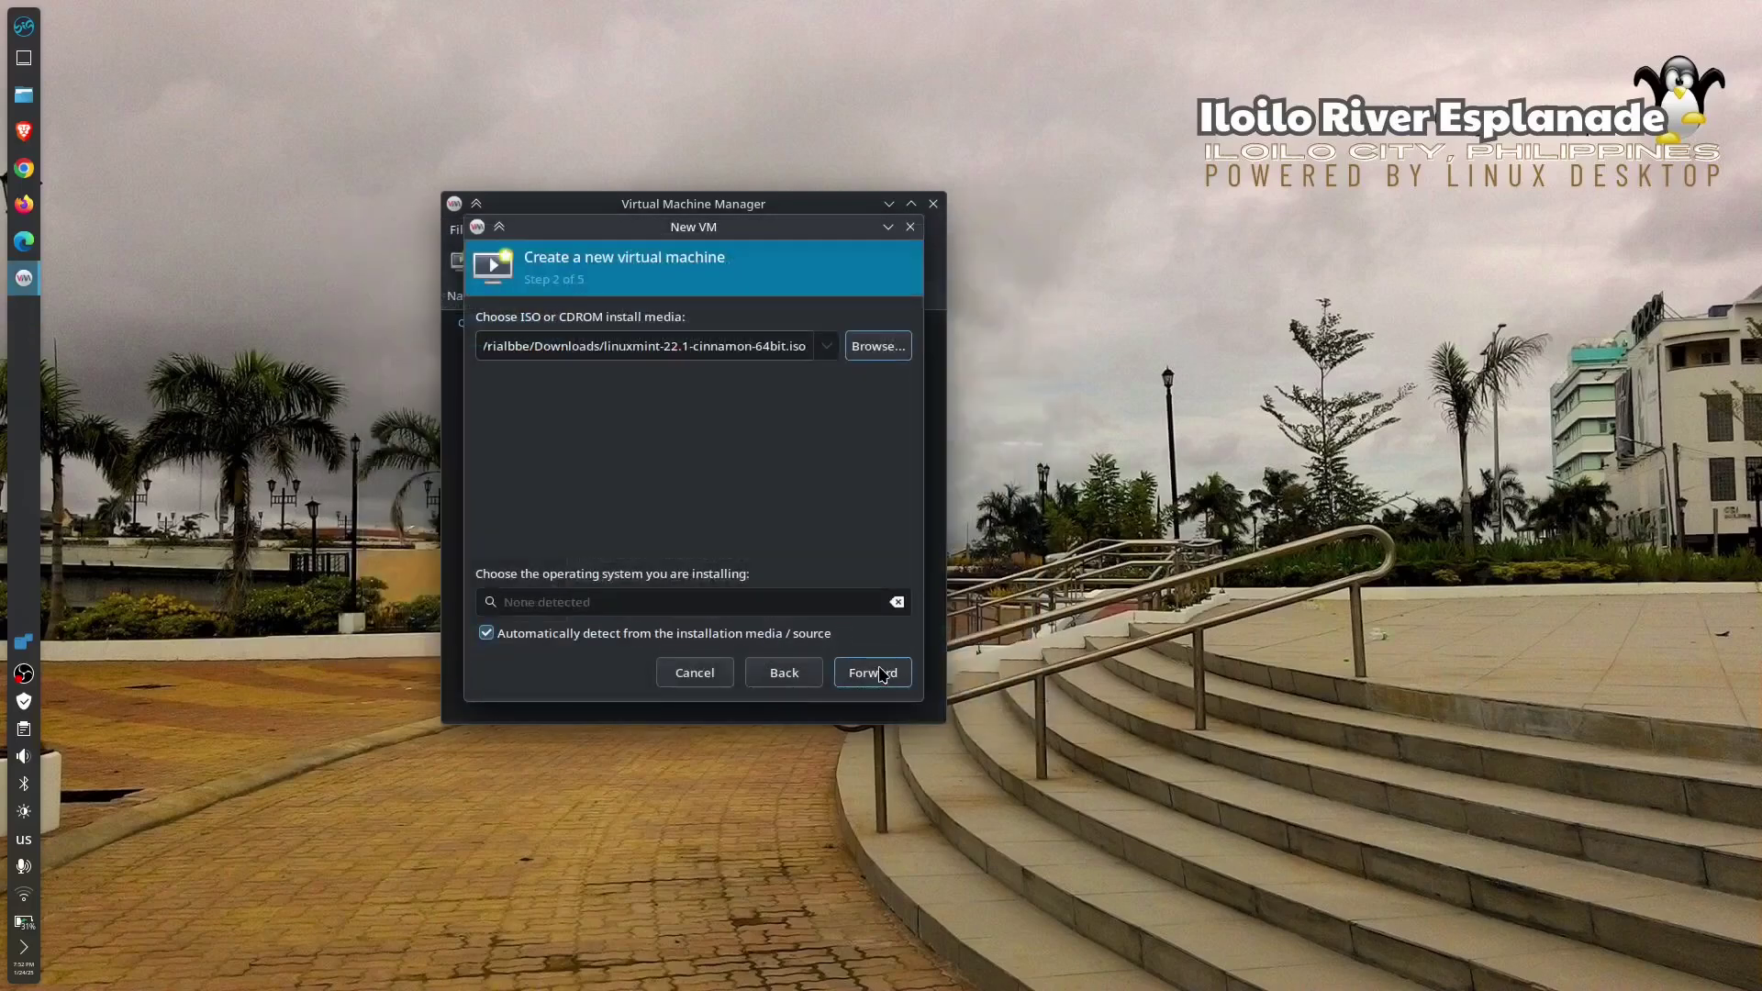
- Set the OS type to Generic Linux 2022 and grant the emulator access to the ISO folder
{"action": "left_click", "coordinate": [881, 674]}
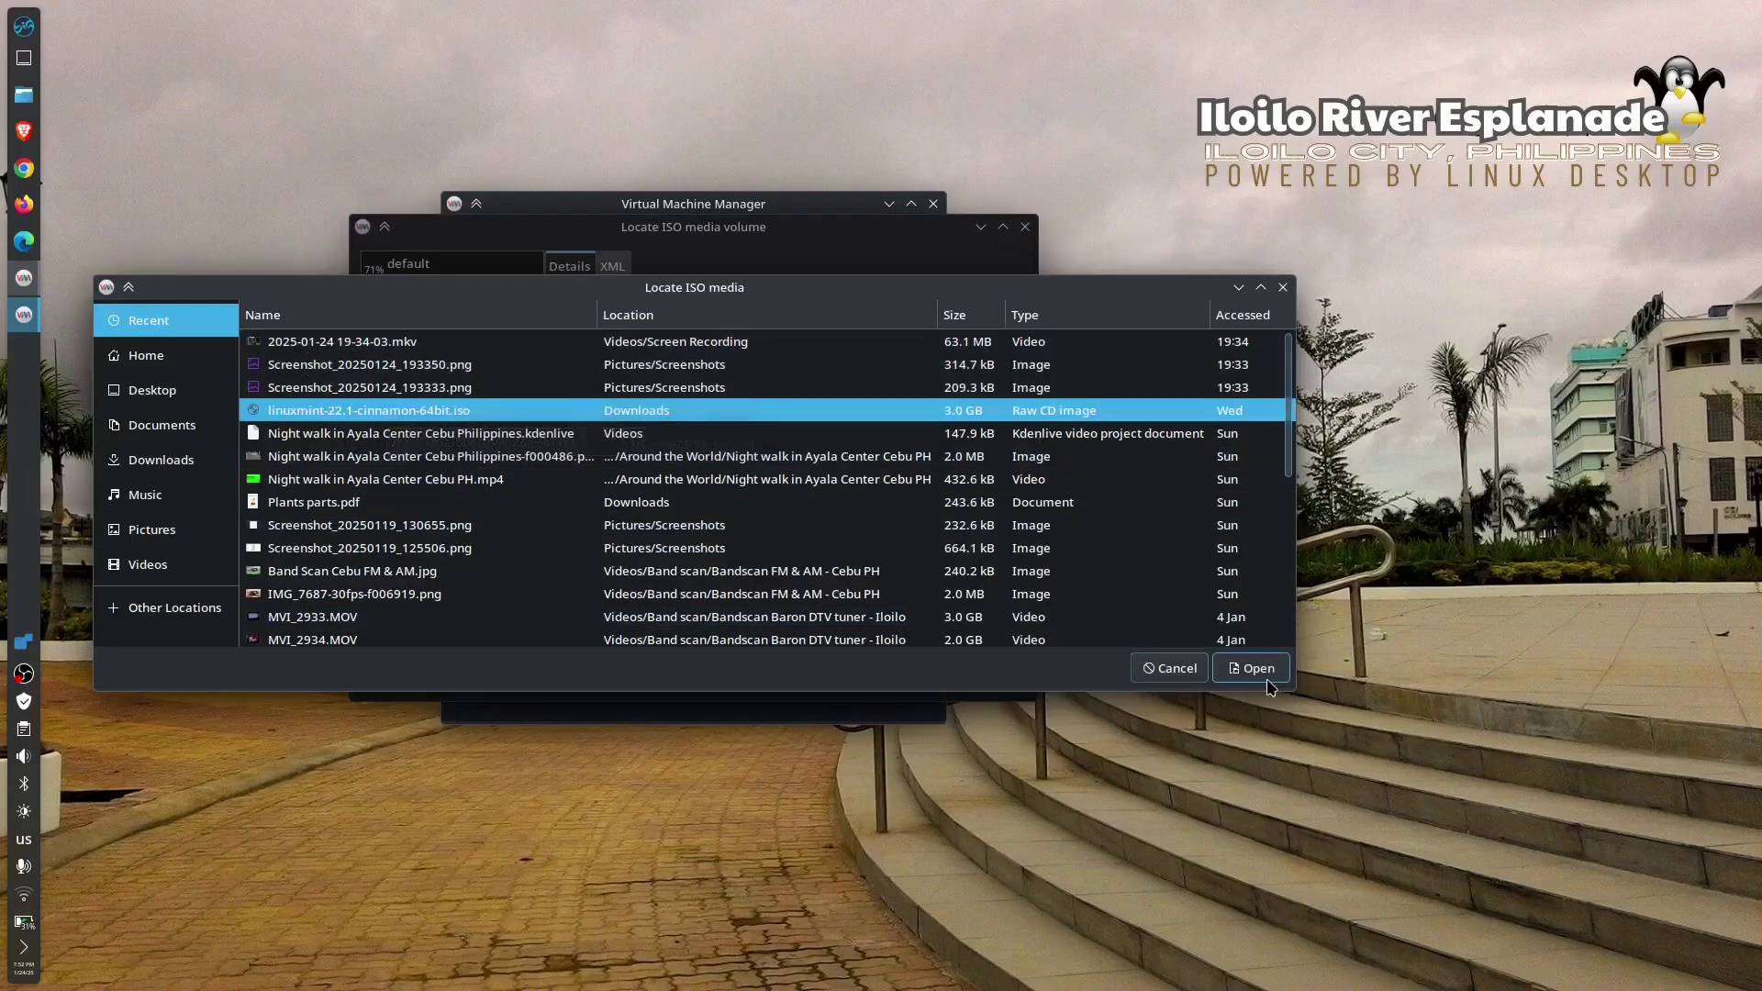
{"action": "left_click", "coordinate": [1269, 675]}
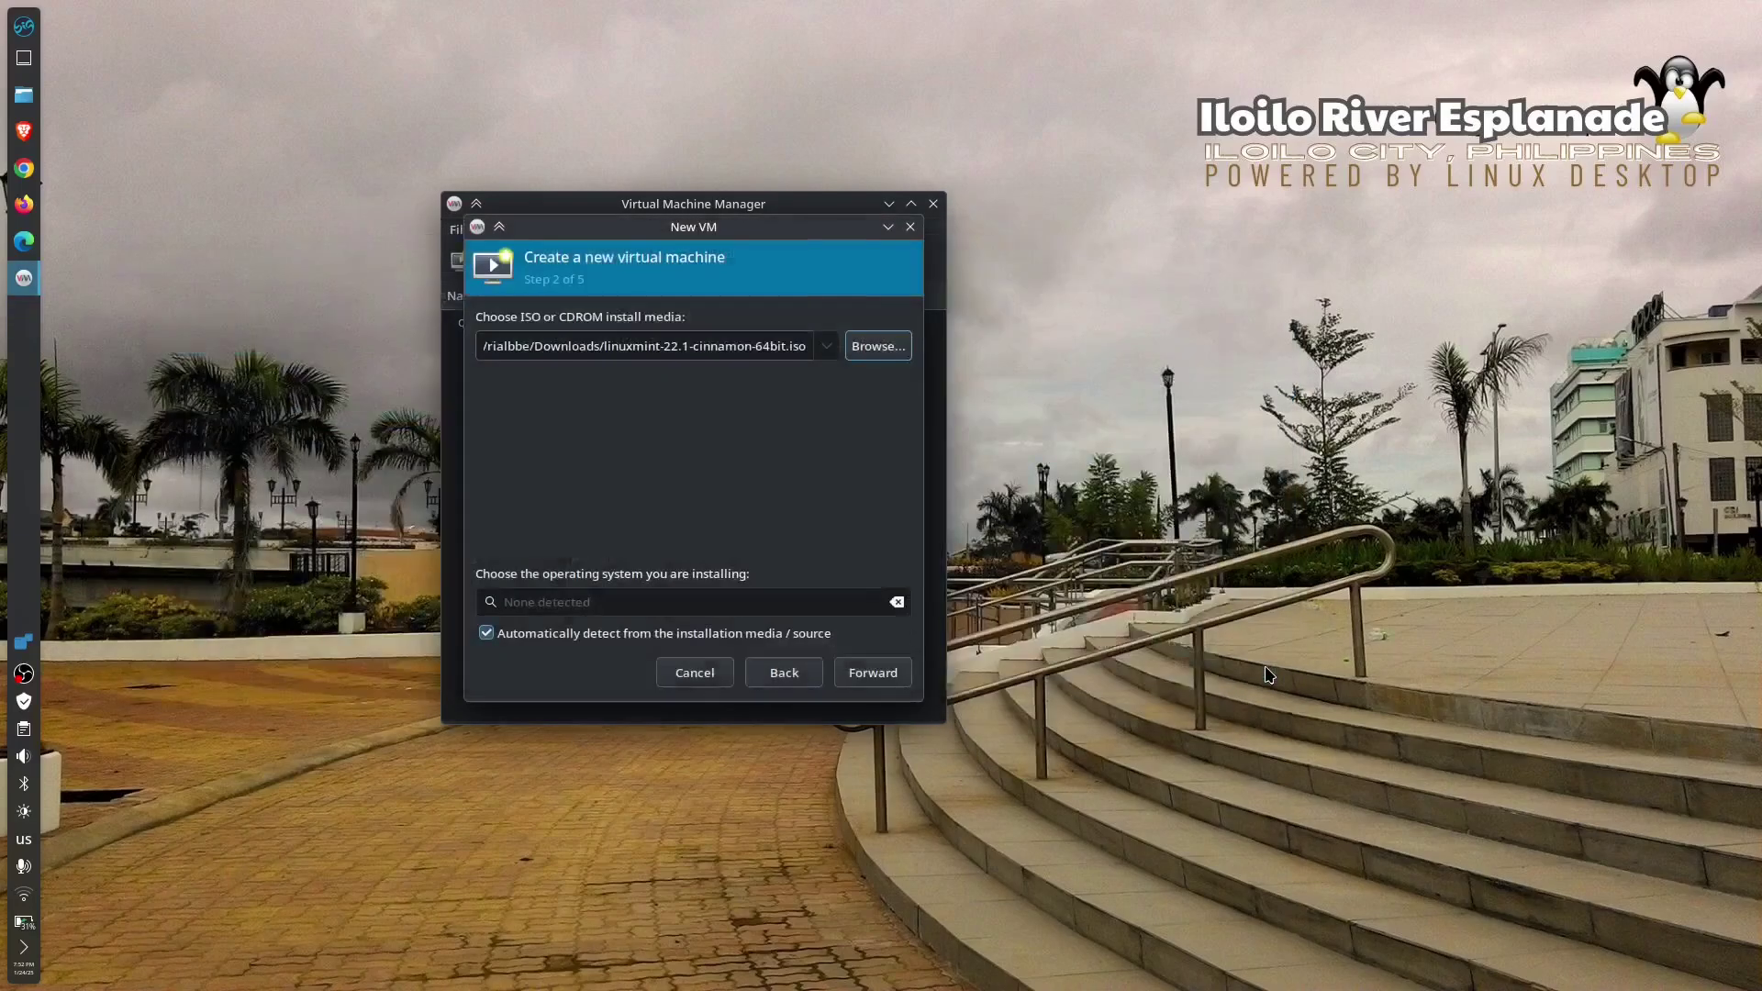
{"action": "left_click", "coordinate": [871, 672]}
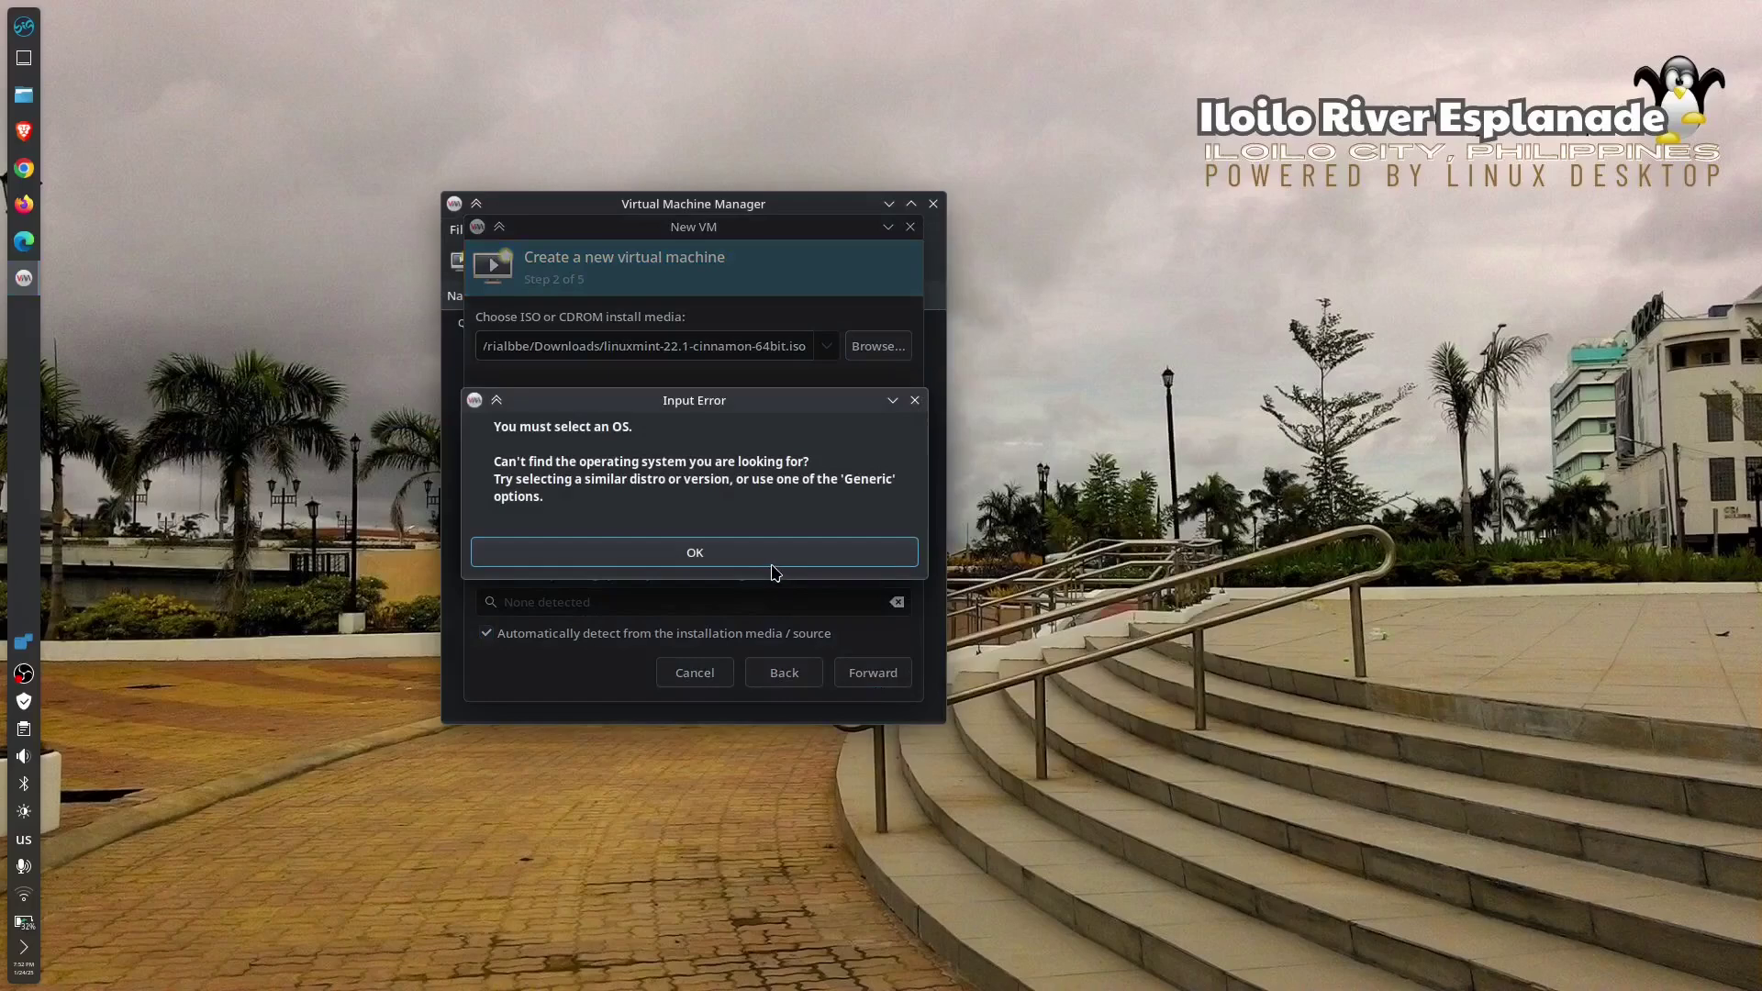
{"action": "left_click", "coordinate": [784, 561]}
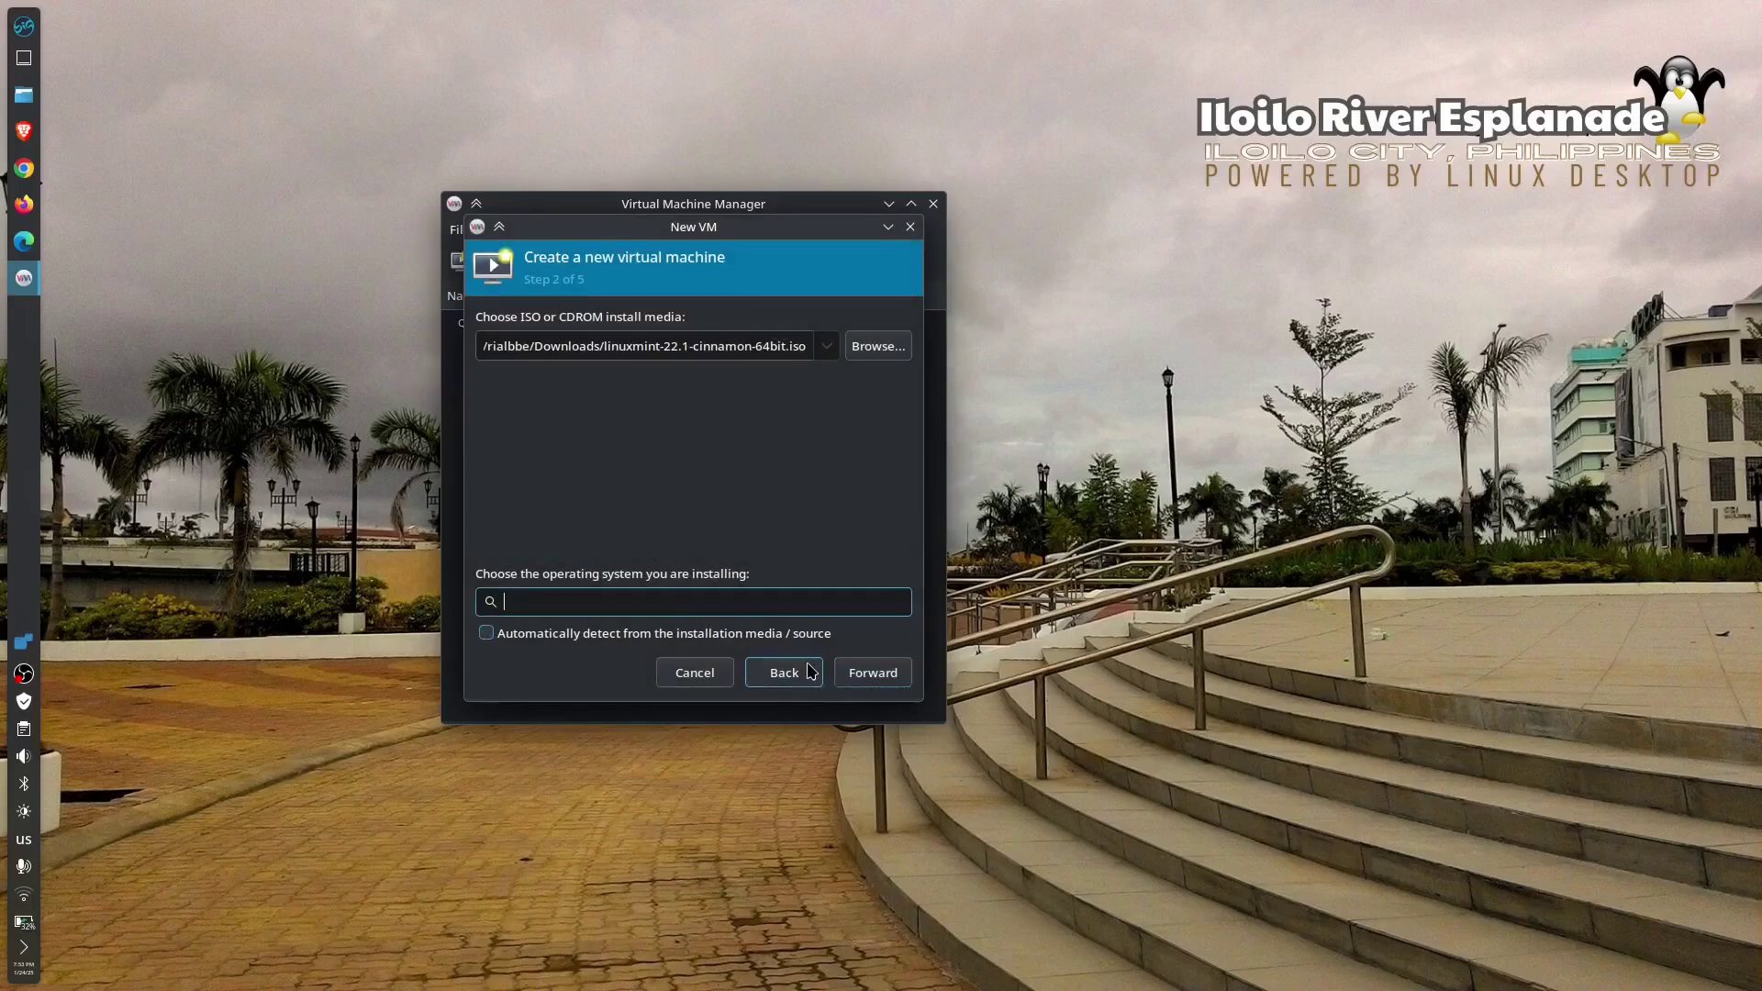
{"action": "type", "text": "Limn"}
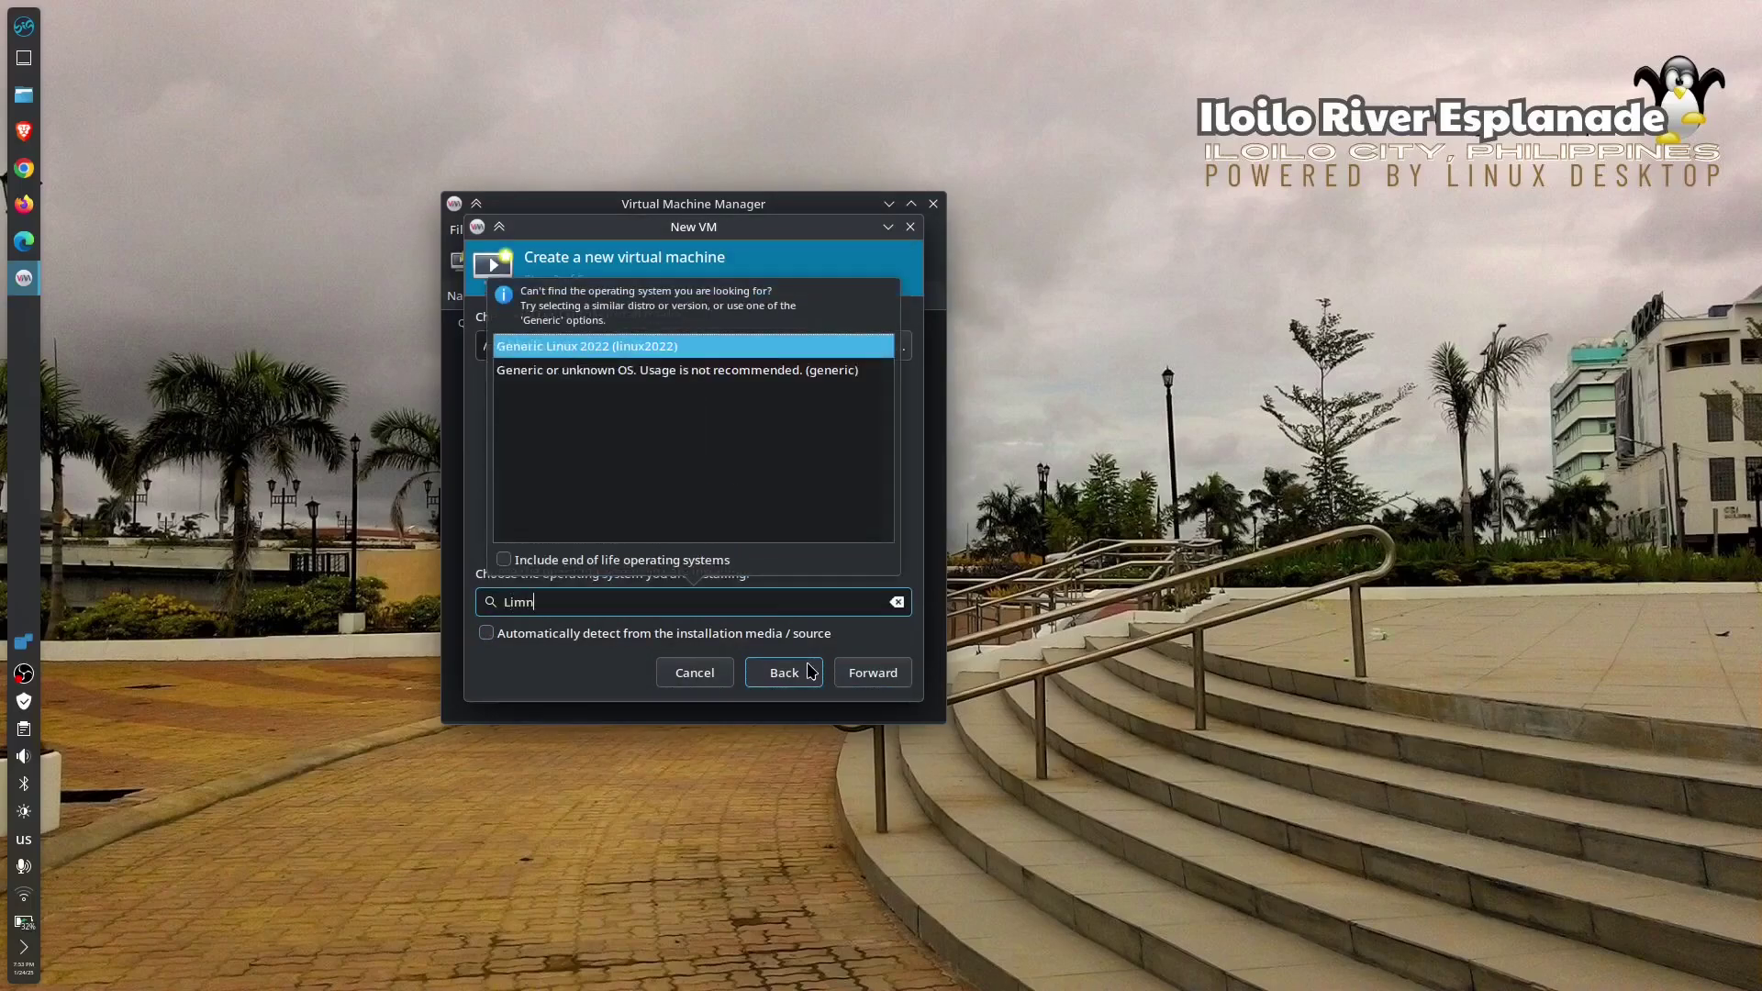
{"action": "key", "text": "BackSpace"}
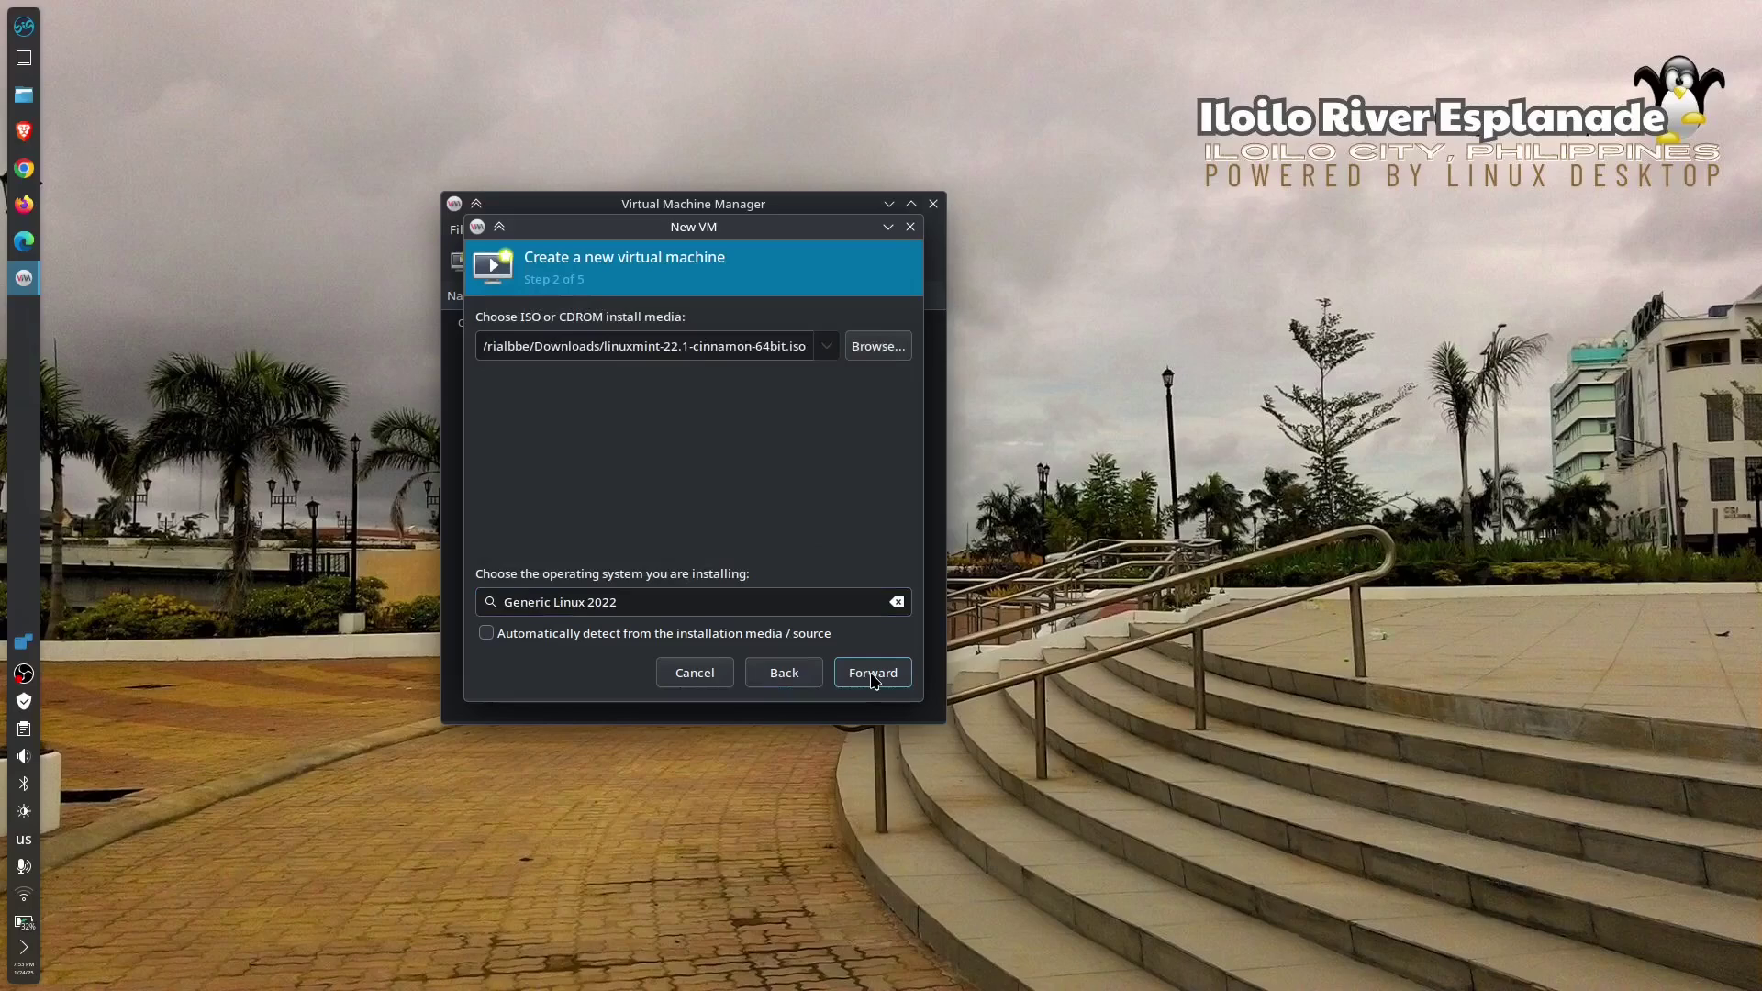
{"action": "left_click", "coordinate": [874, 680]}
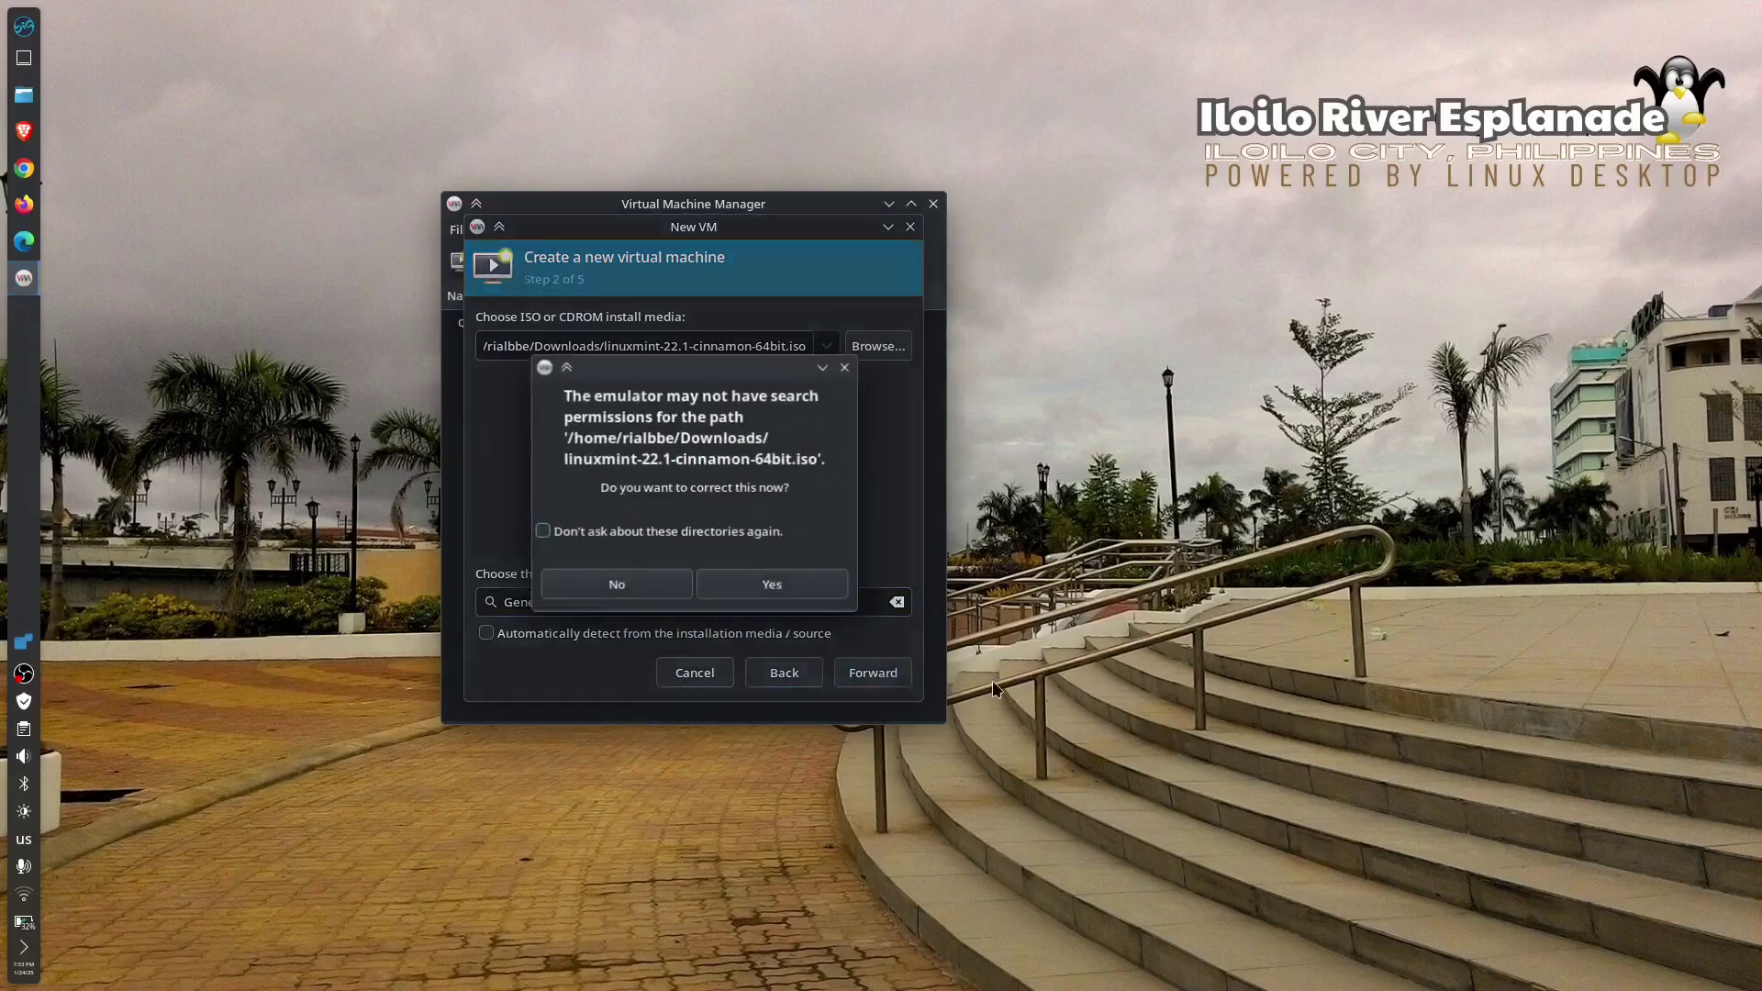
{"action": "left_click", "coordinate": [766, 587]}
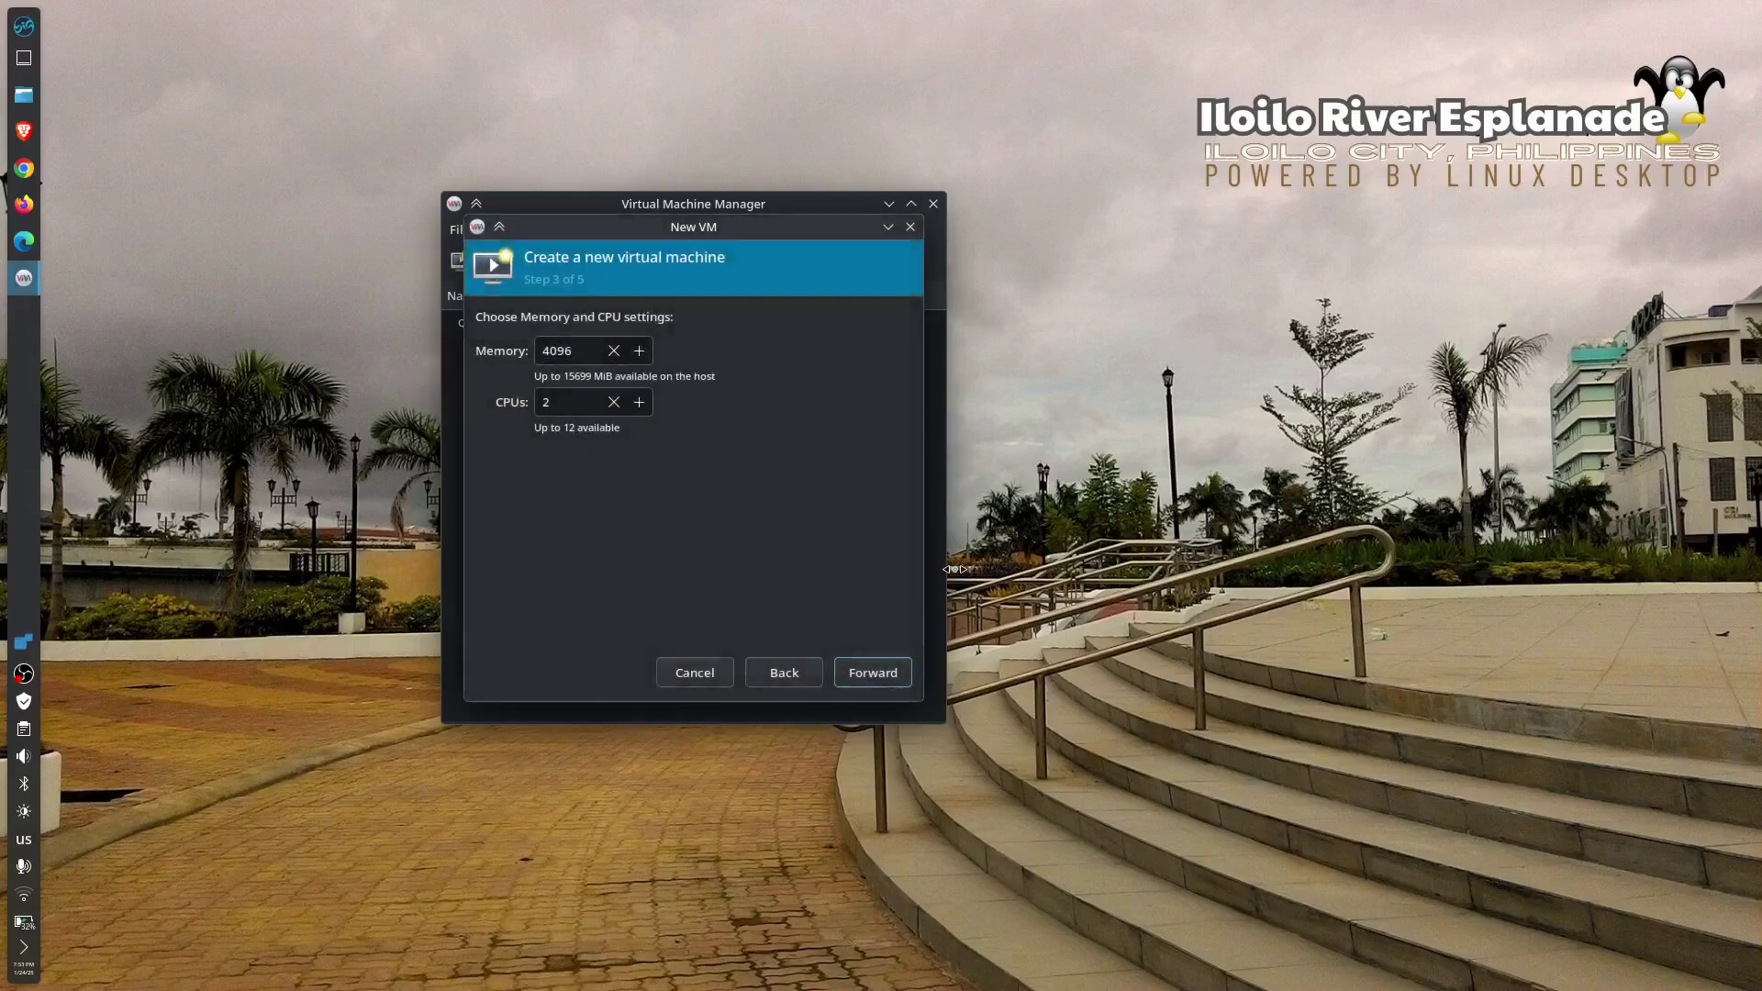
- Give the VM 8096 MiB of memory and 8 CPUs
{"action": "left_click", "coordinate": [554, 356]}
{"action": "key", "text": "BackSpace"}
{"action": "type", "text": "8"}
{"action": "left_click", "coordinate": [640, 403]}
{"action": "left_click", "coordinate": [640, 403]}
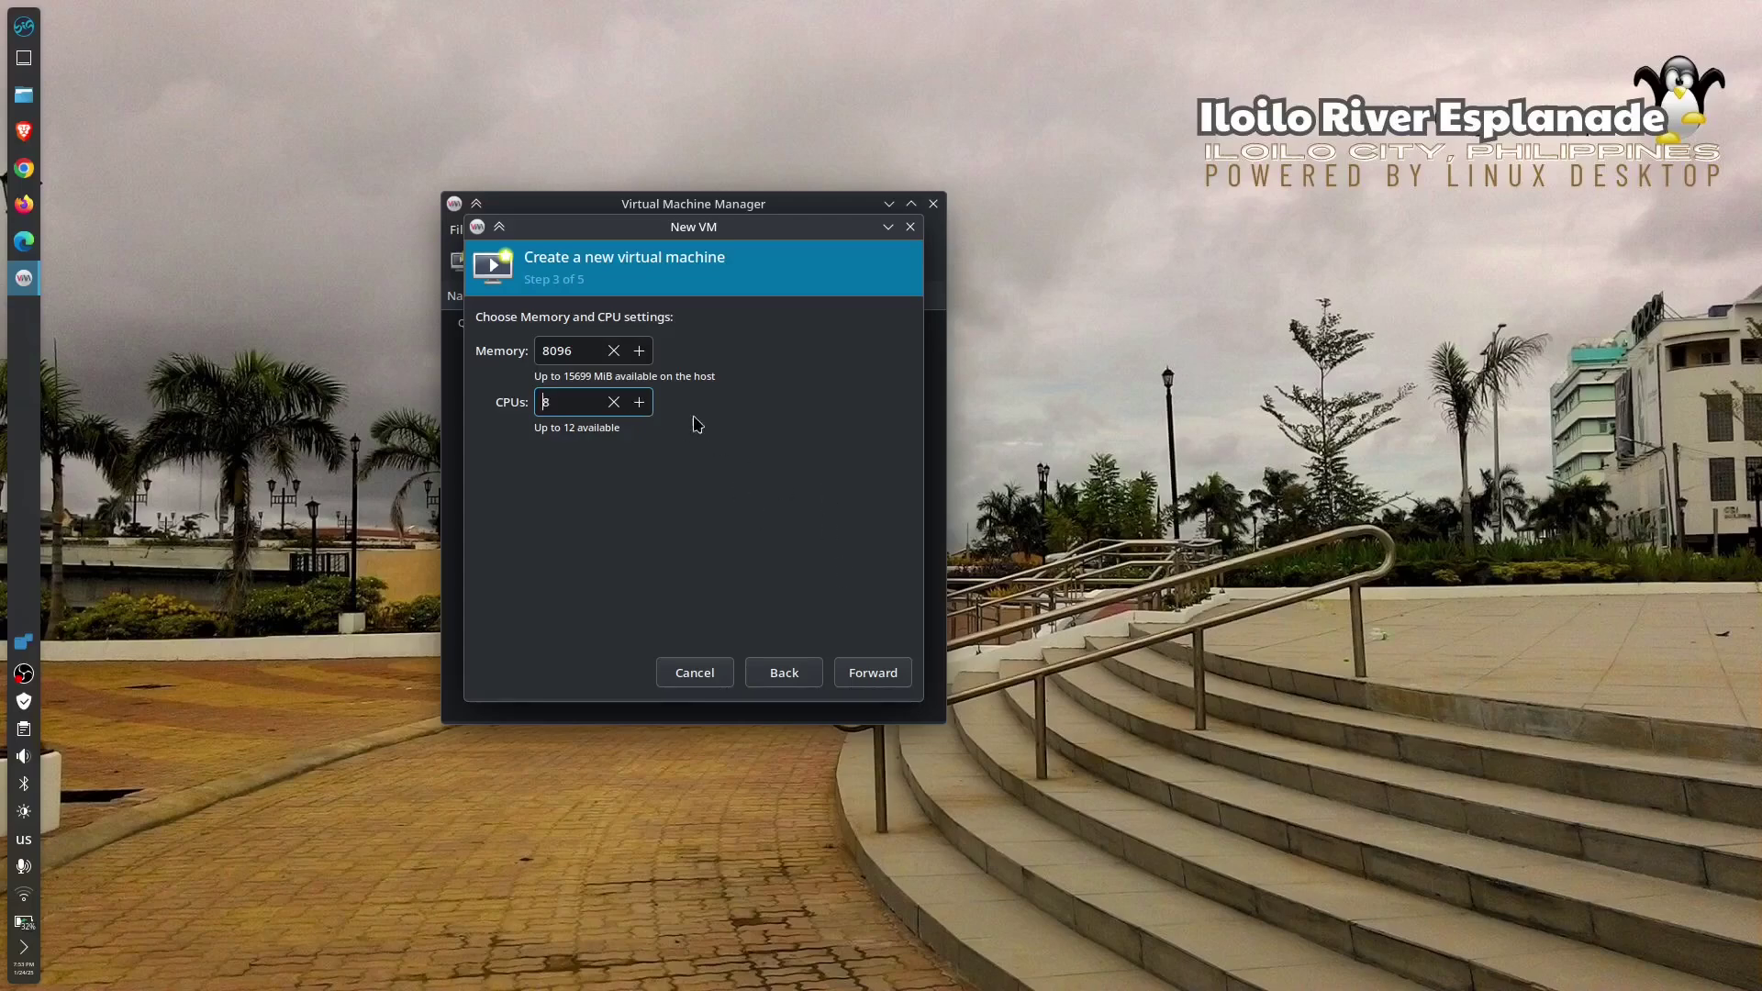
{"action": "left_click", "coordinate": [872, 674]}
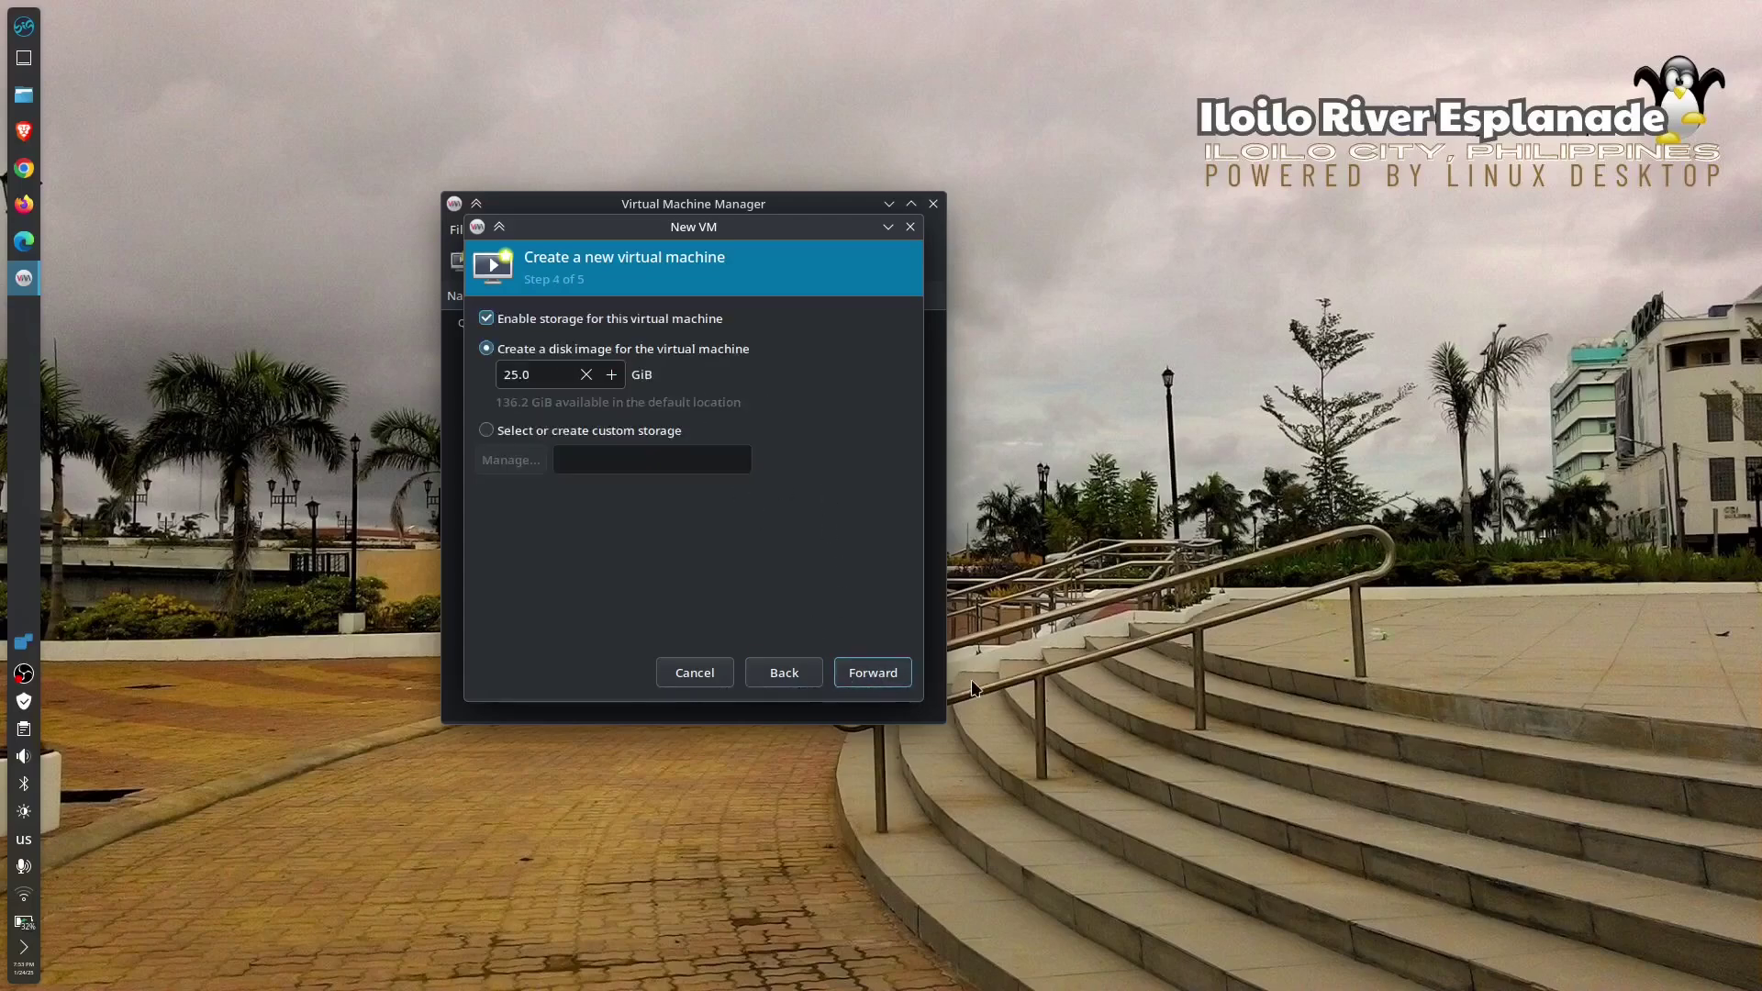
- Set the VM's disk image size to 30 GiB
{"action": "left_click", "coordinate": [614, 375]}
{"action": "left_click_drag", "start_coordinate": [620, 376], "coordinate": [472, 376]}
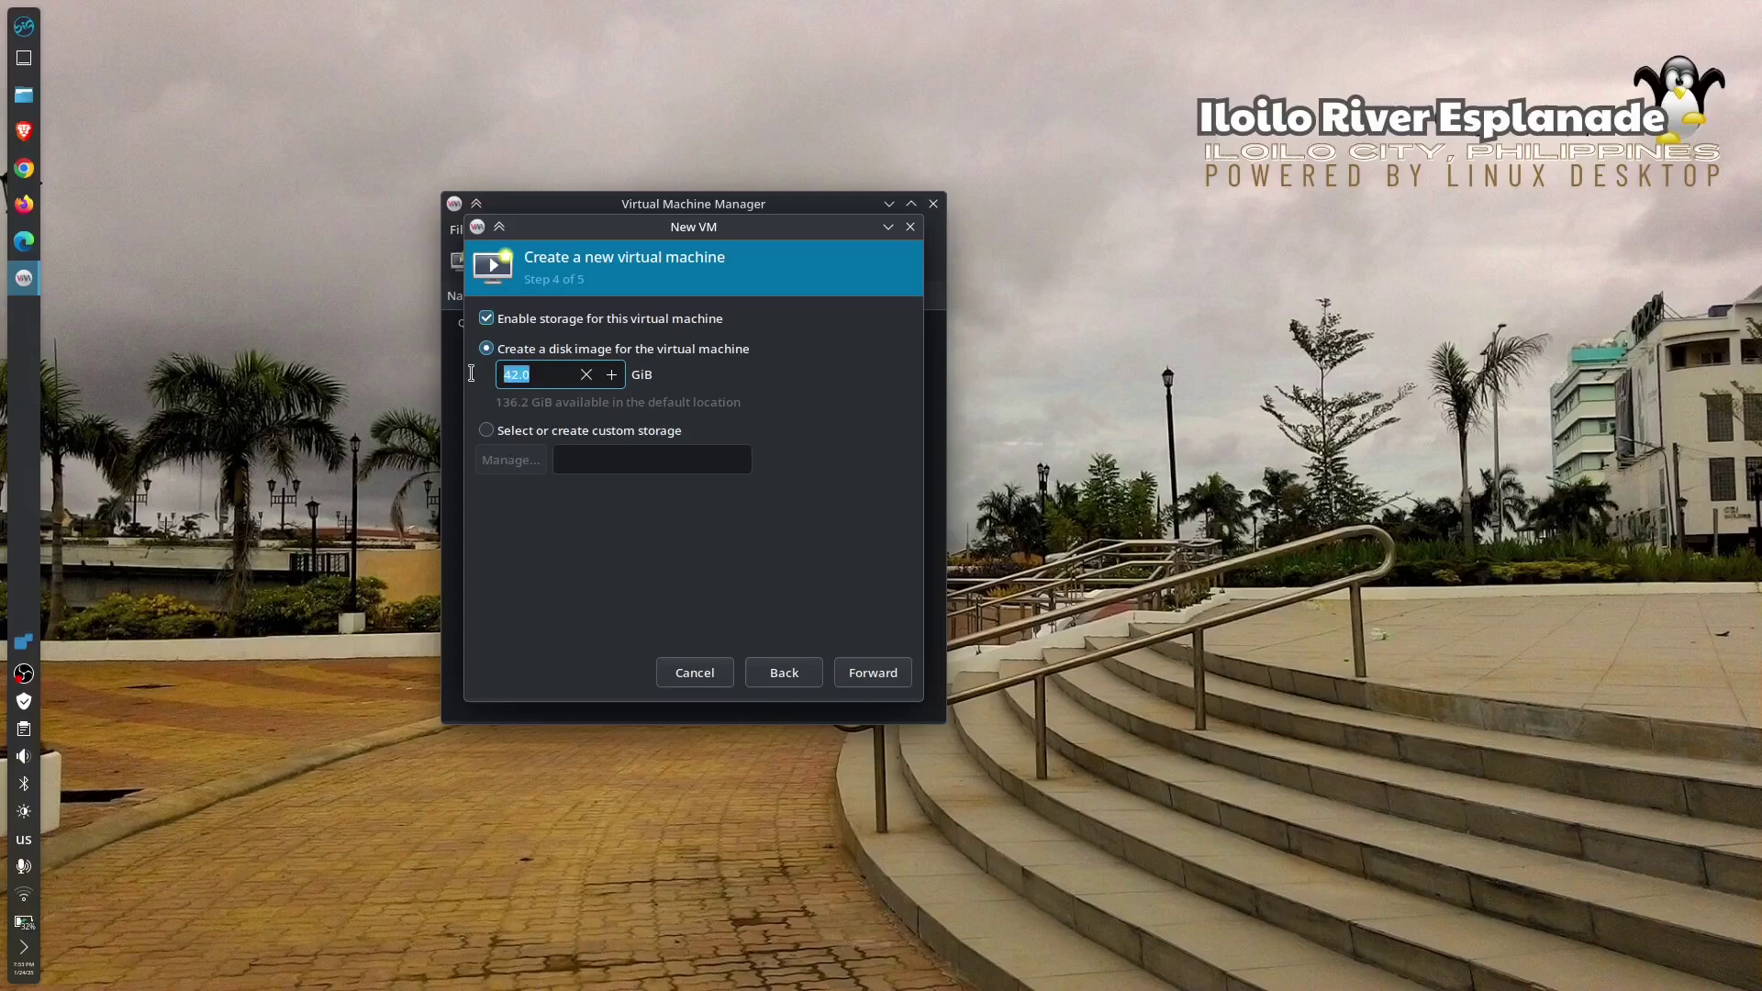
{"action": "type", "text": "30"}
{"action": "left_click", "coordinate": [874, 684]}
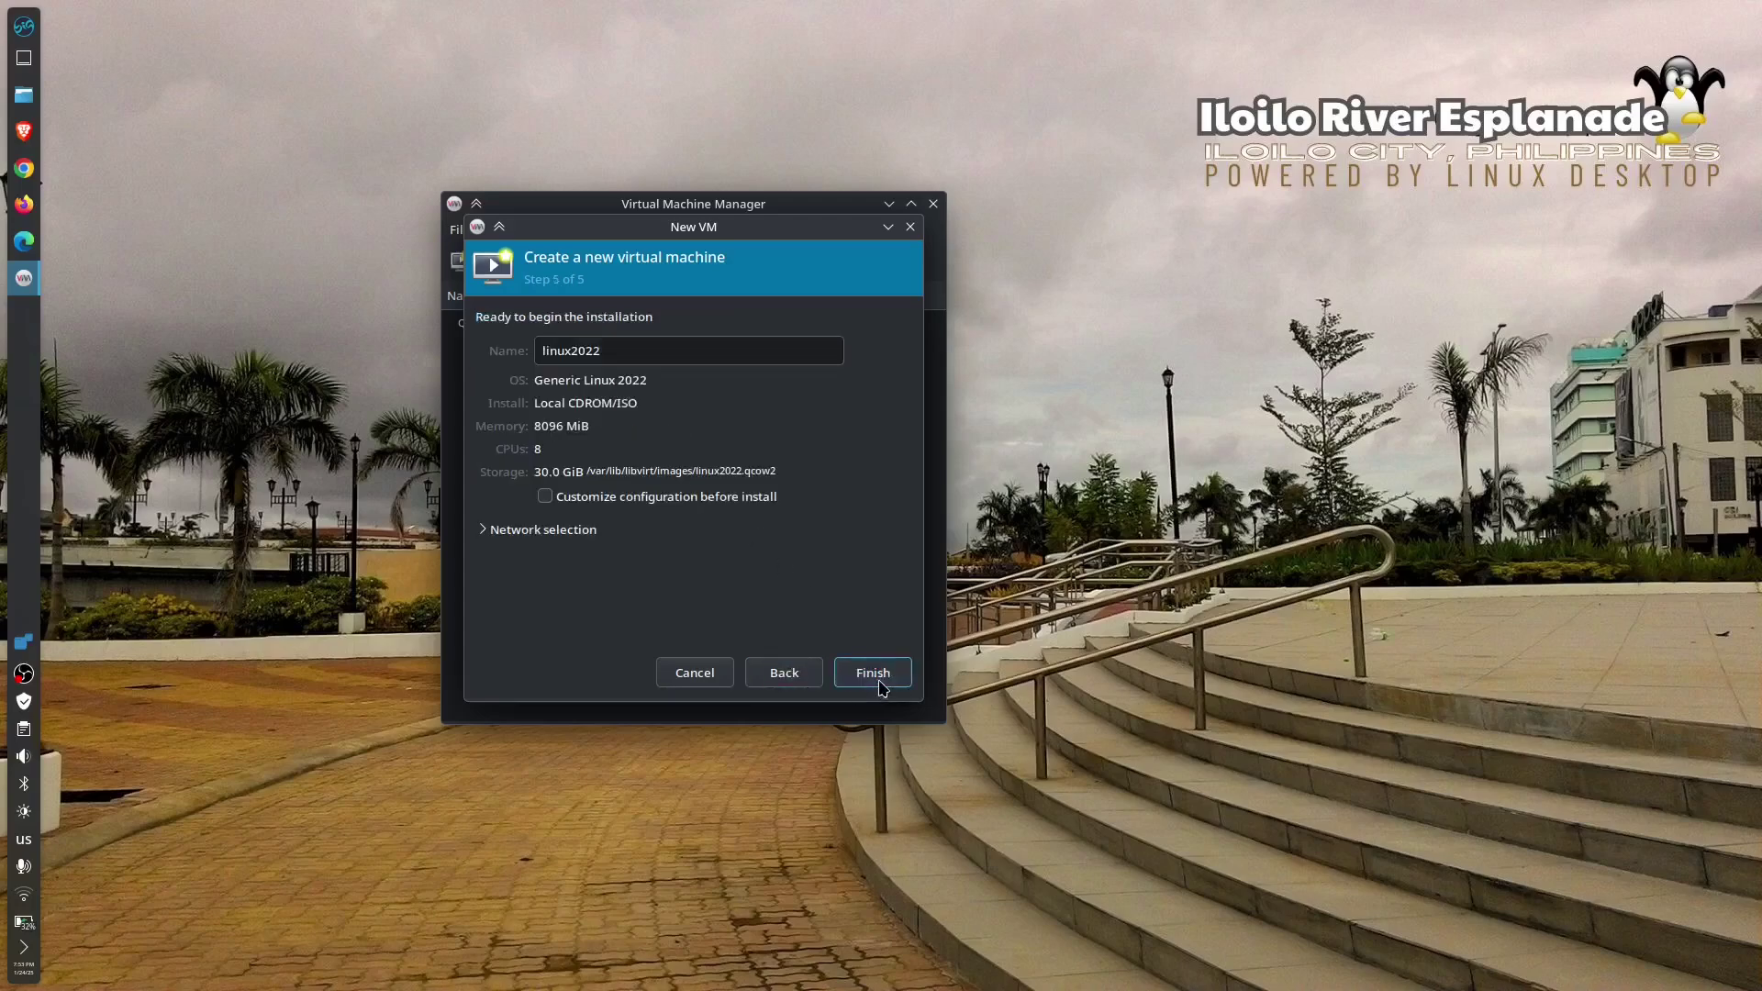
- Rename the VM from linux2022 to linuxtest
{"action": "left_click", "coordinate": [624, 355]}
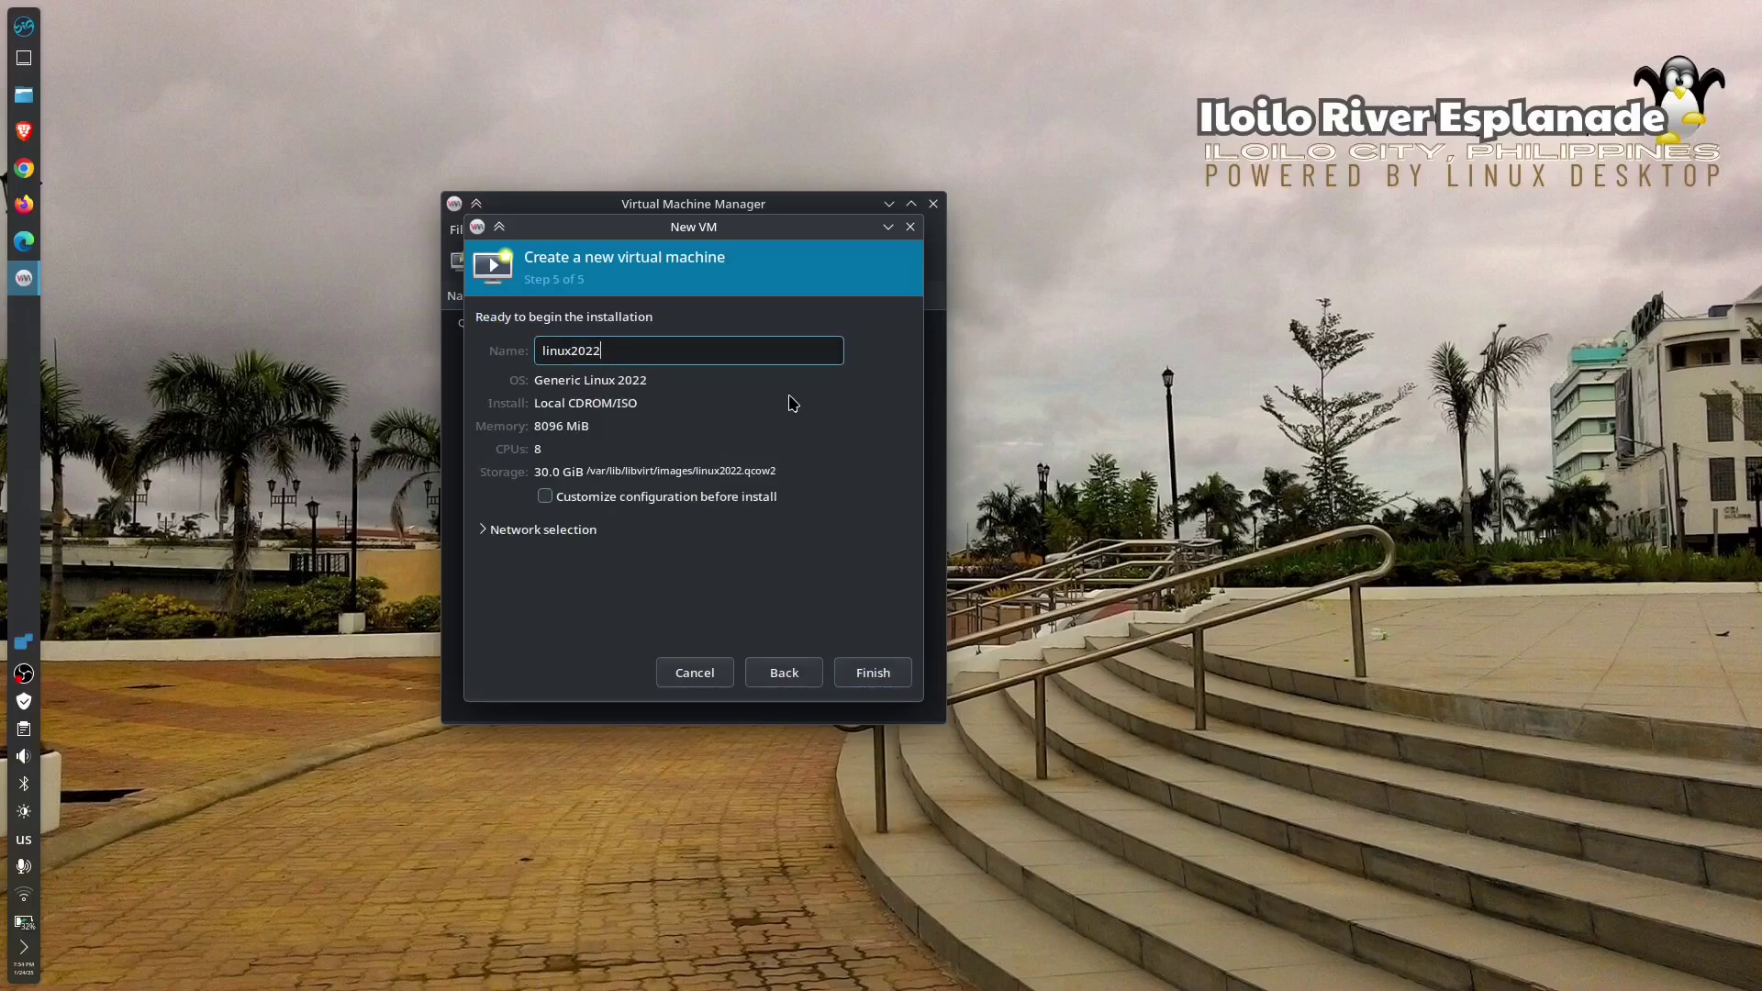
{"action": "key", "text": "BackSpace"}
{"action": "key", "text": "BackSpace"}
{"action": "key", "text": "BackSpace"}
{"action": "key", "text": "BackSpace"}
{"action": "type", "text": "test"}
- Create linuxtest, make its console full-screen, and boot Start Linux Mint into the live desktop
{"action": "left_click", "coordinate": [873, 674]}
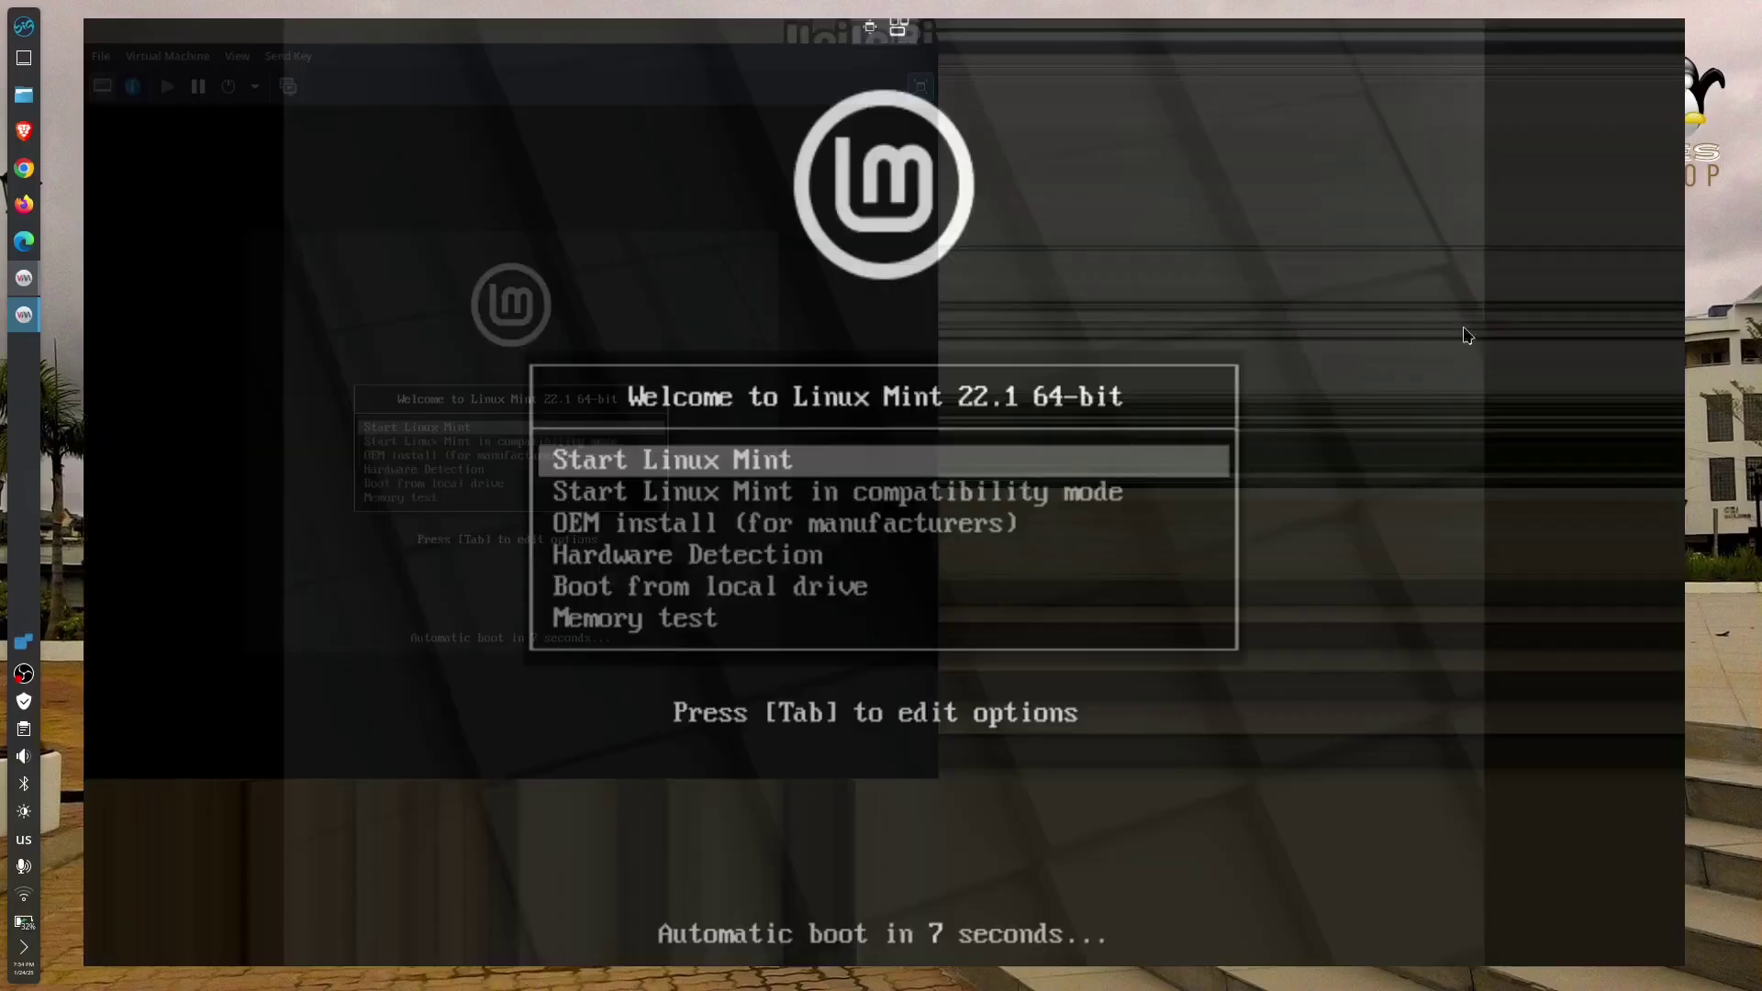
{"action": "left_click", "coordinate": [1347, 166]}
{"action": "key", "text": "Down"}
{"action": "key", "text": "Up"}
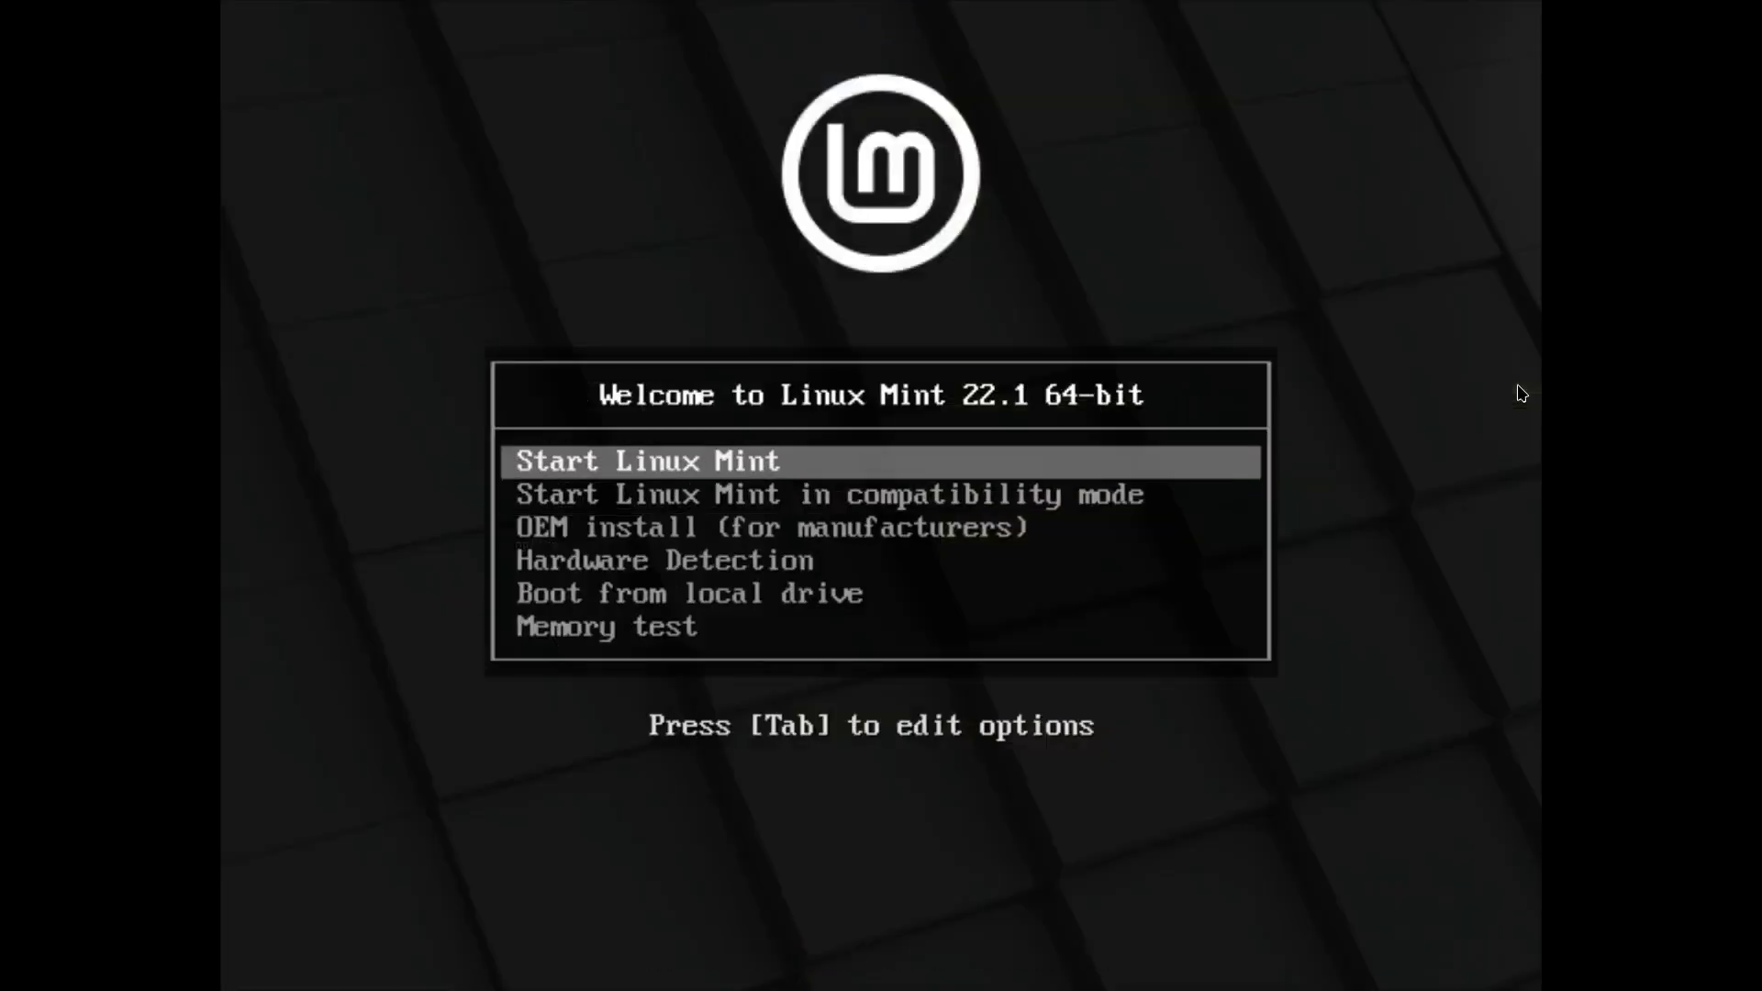
{"action": "key", "text": "Down"}
{"action": "key", "text": "Down"}
{"action": "key", "text": "Down"}
{"action": "key", "text": "Down"}
{"action": "key", "text": "Down"}
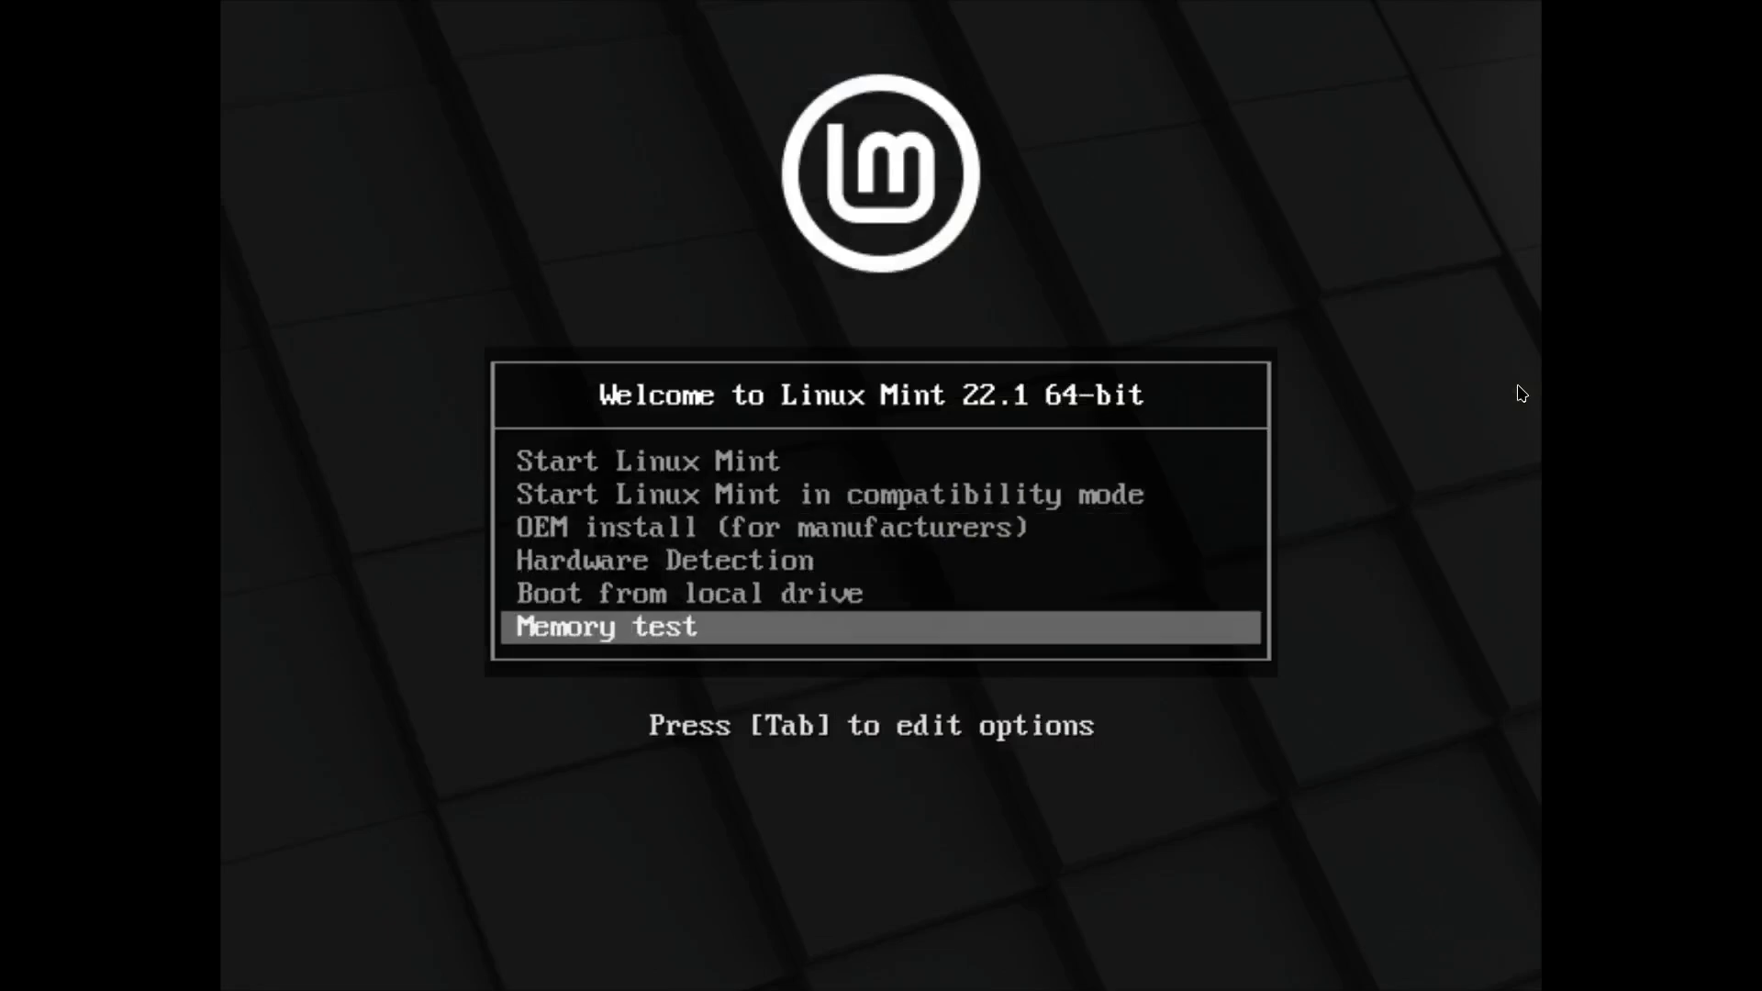
{"action": "key", "text": "Up"}
{"action": "key", "text": "Up"}
{"action": "key", "text": "Up"}
{"action": "key", "text": "Up"}
{"action": "key", "text": "Up"}
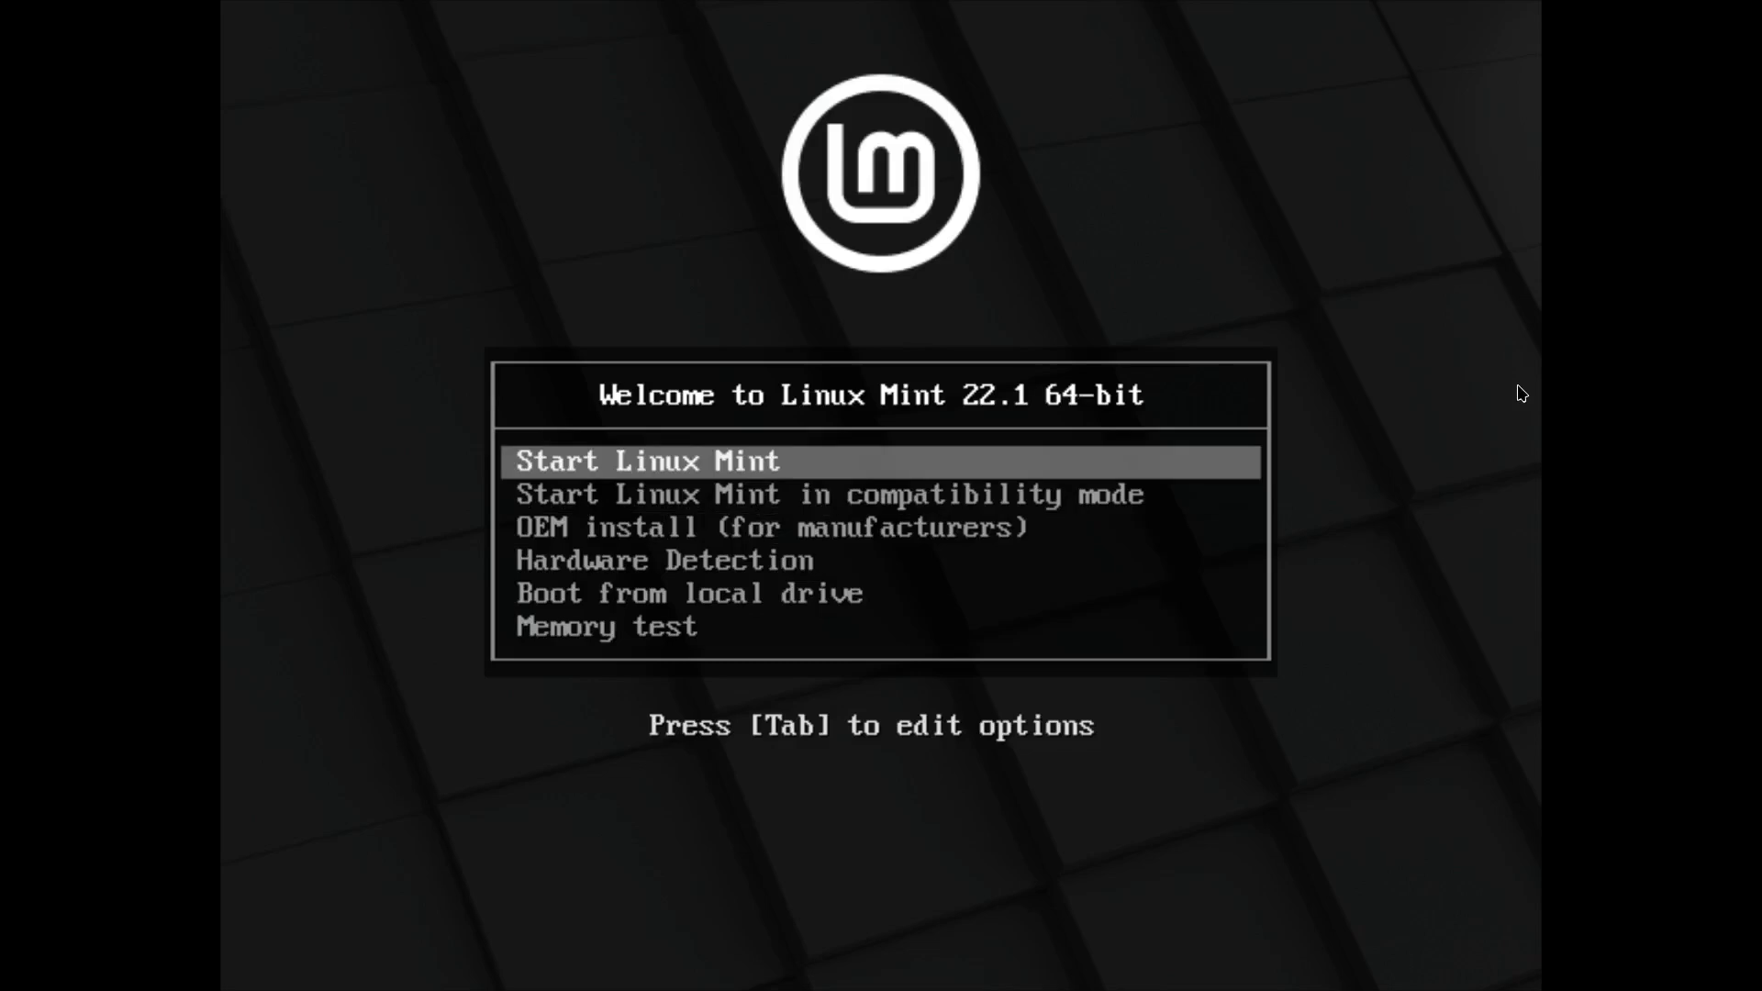
{"action": "key", "text": "Return"}
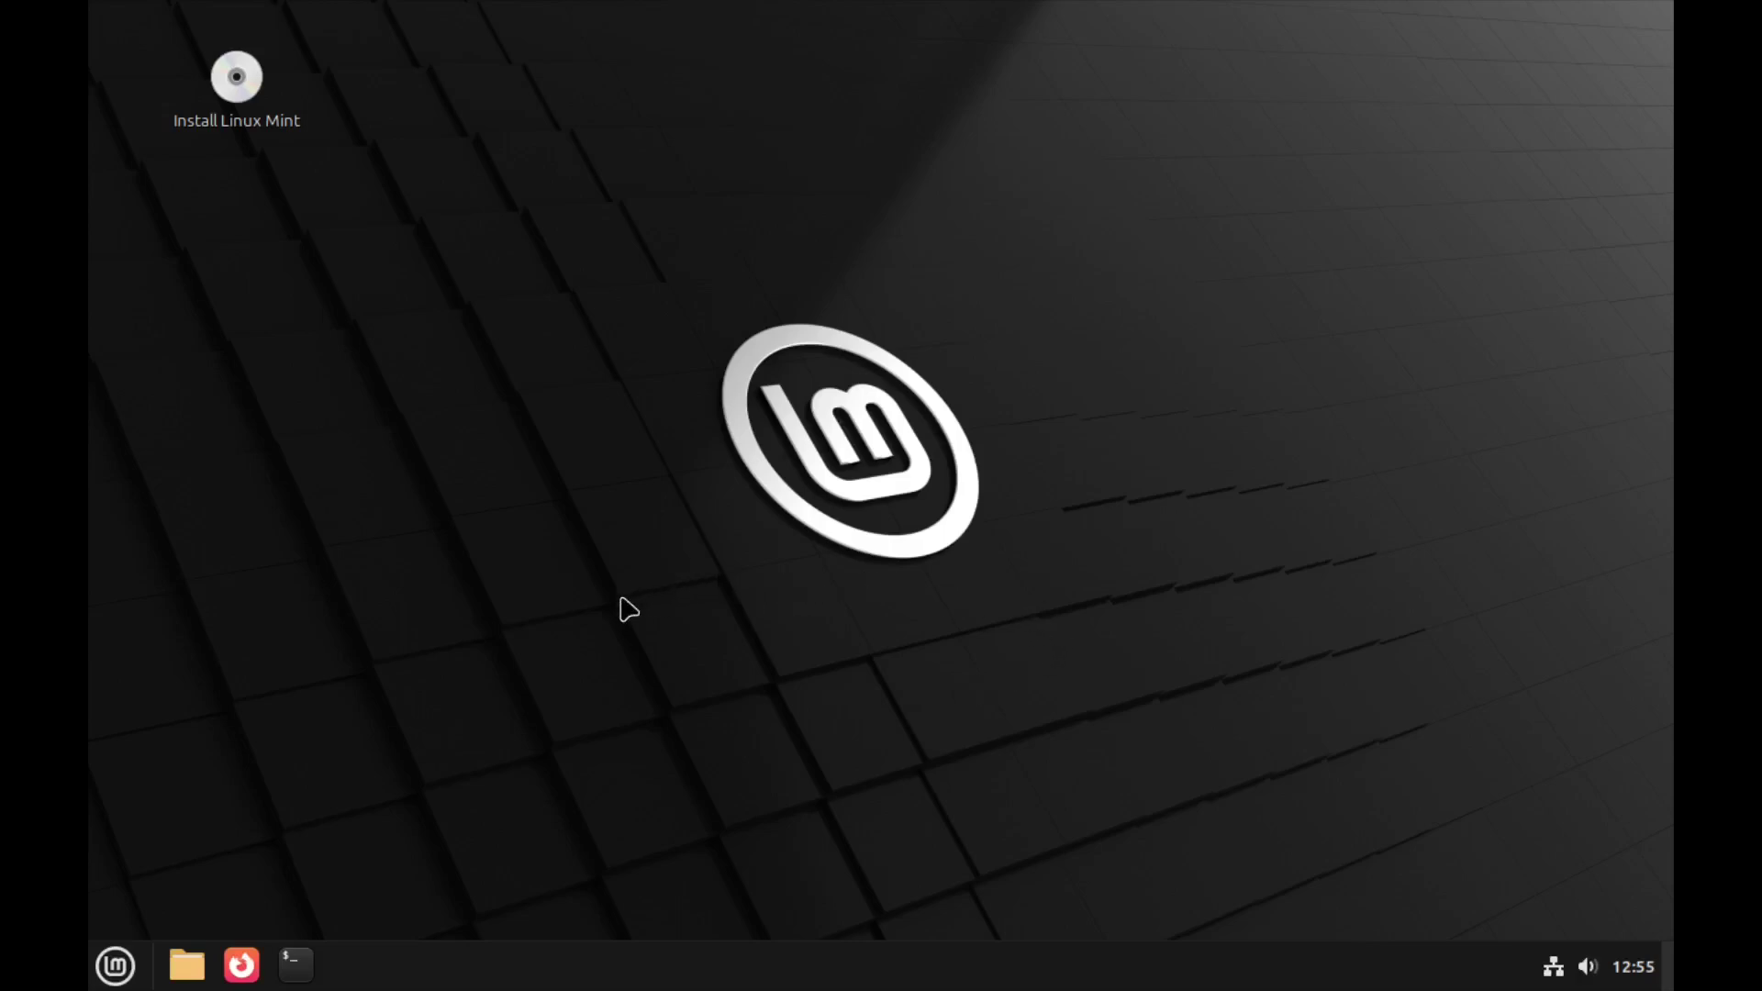
{"action": "right_click", "coordinate": [585, 527]}
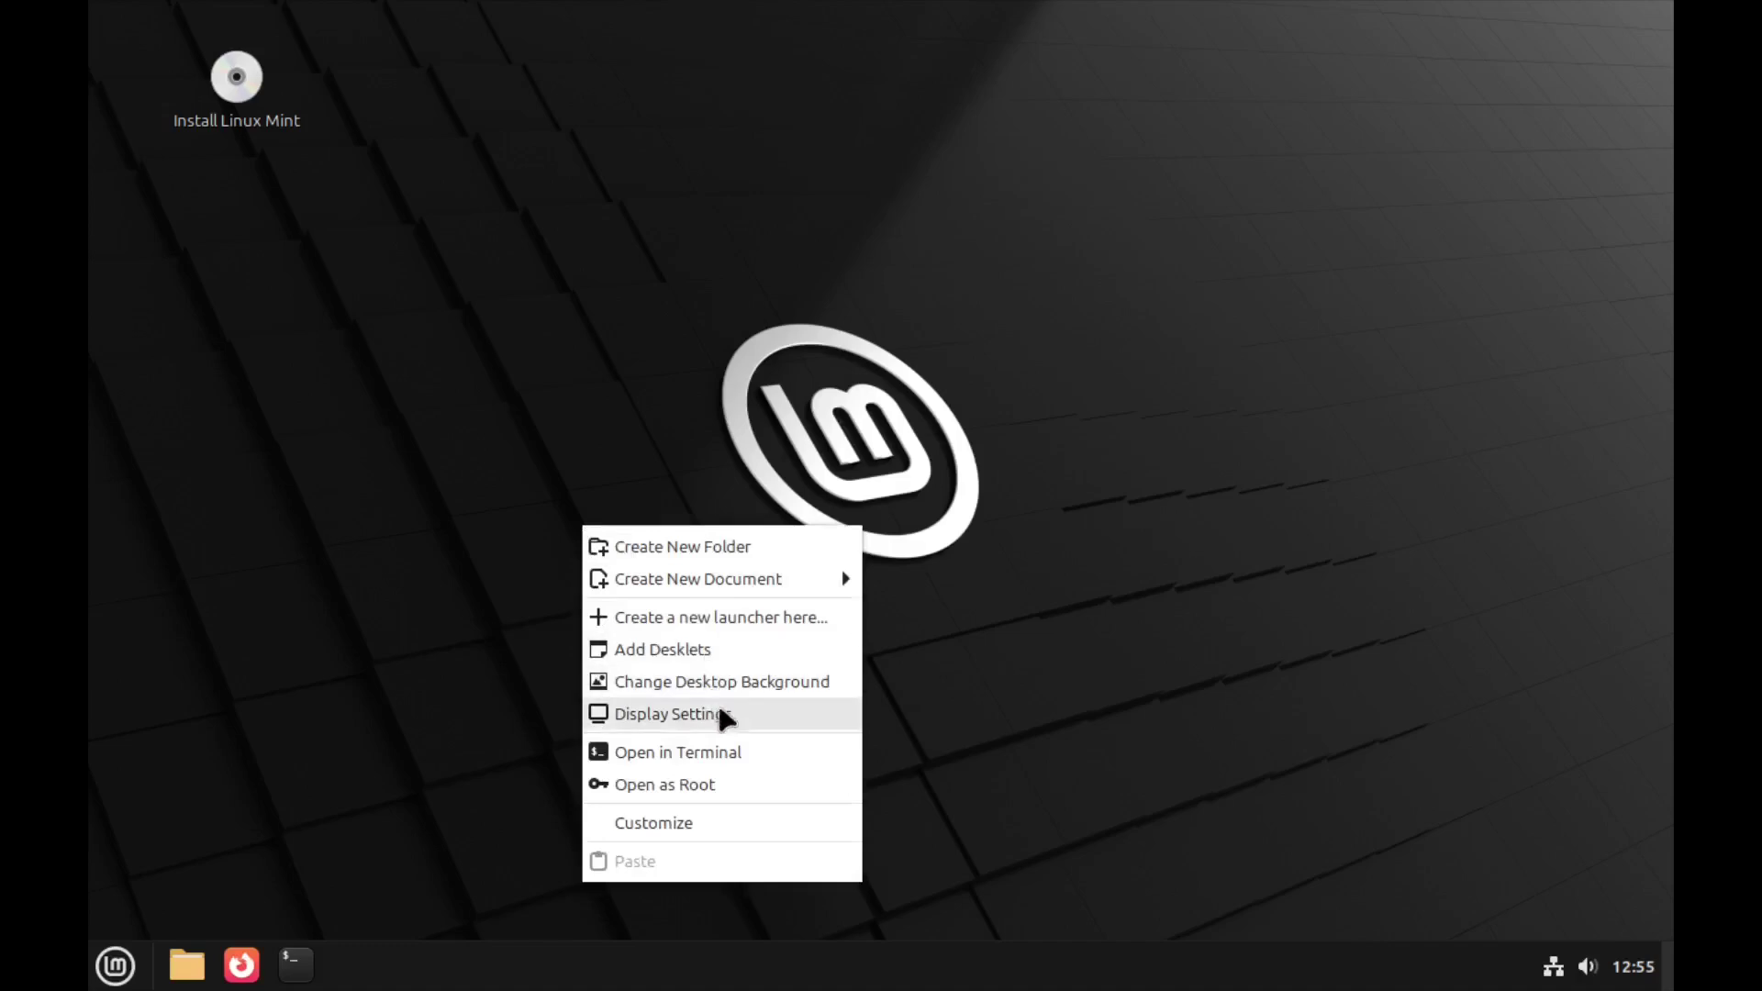
- Change the guest display resolution to 1920 × 1080, keep the change, and close Display Settings
{"action": "left_click", "coordinate": [725, 717]}
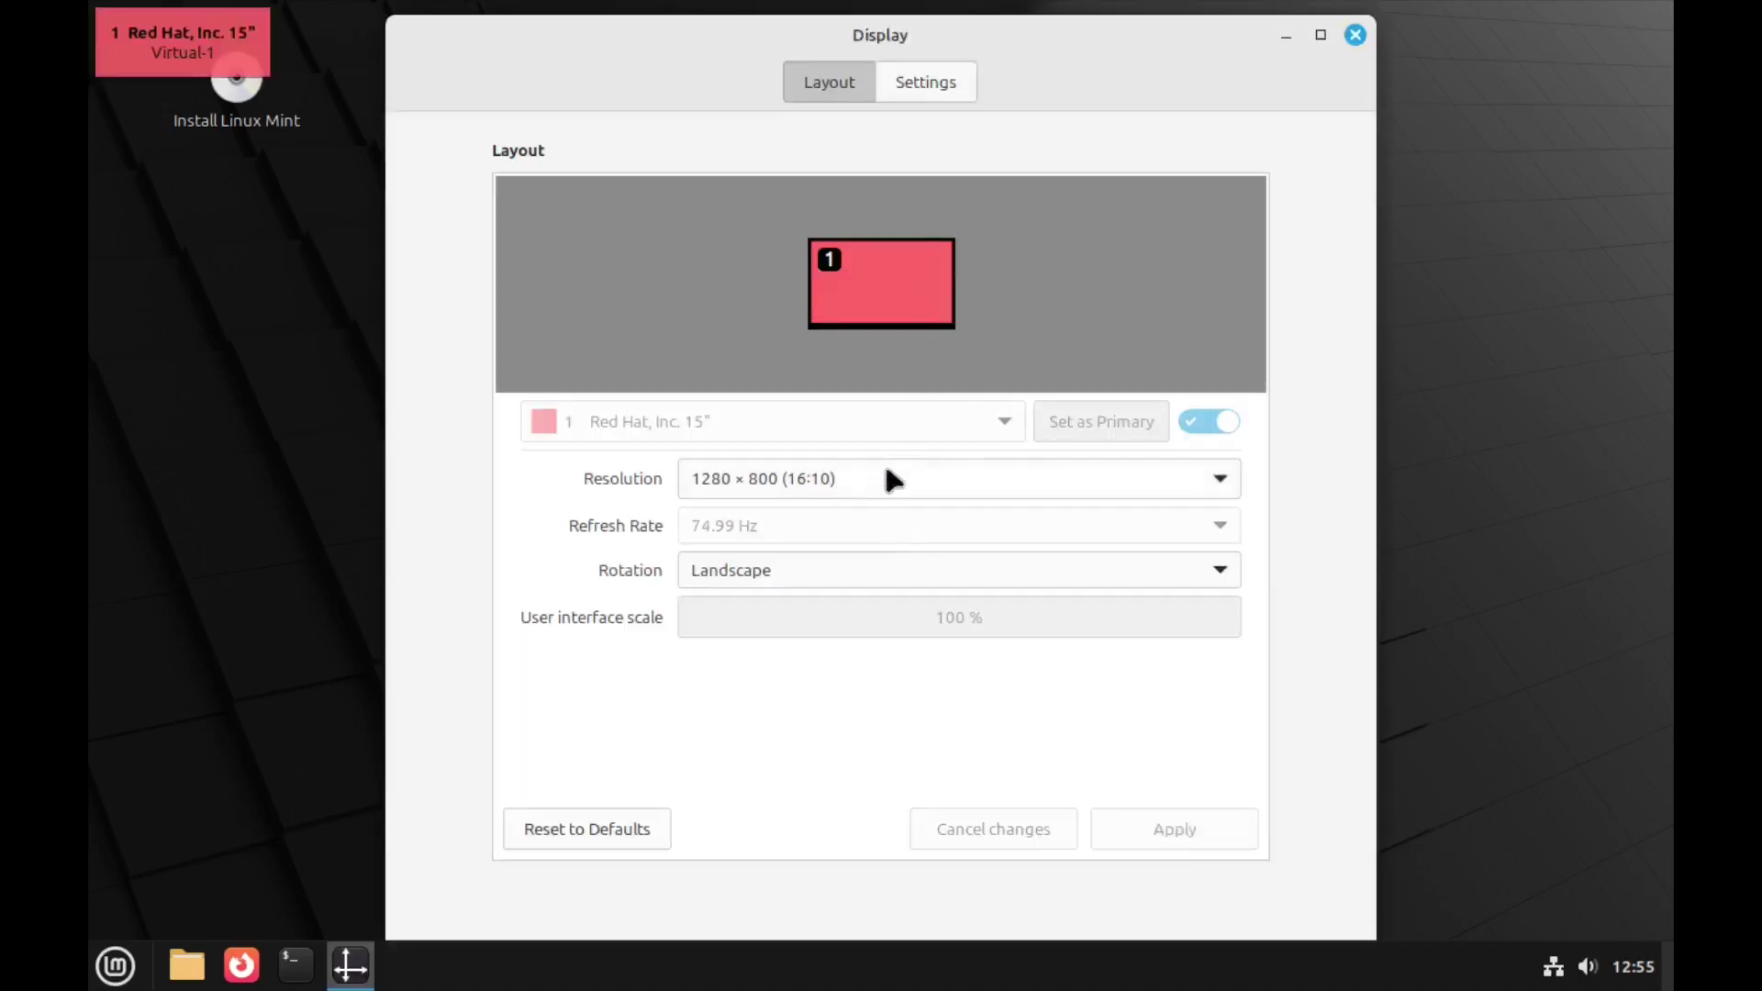
{"action": "left_click", "coordinate": [888, 477]}
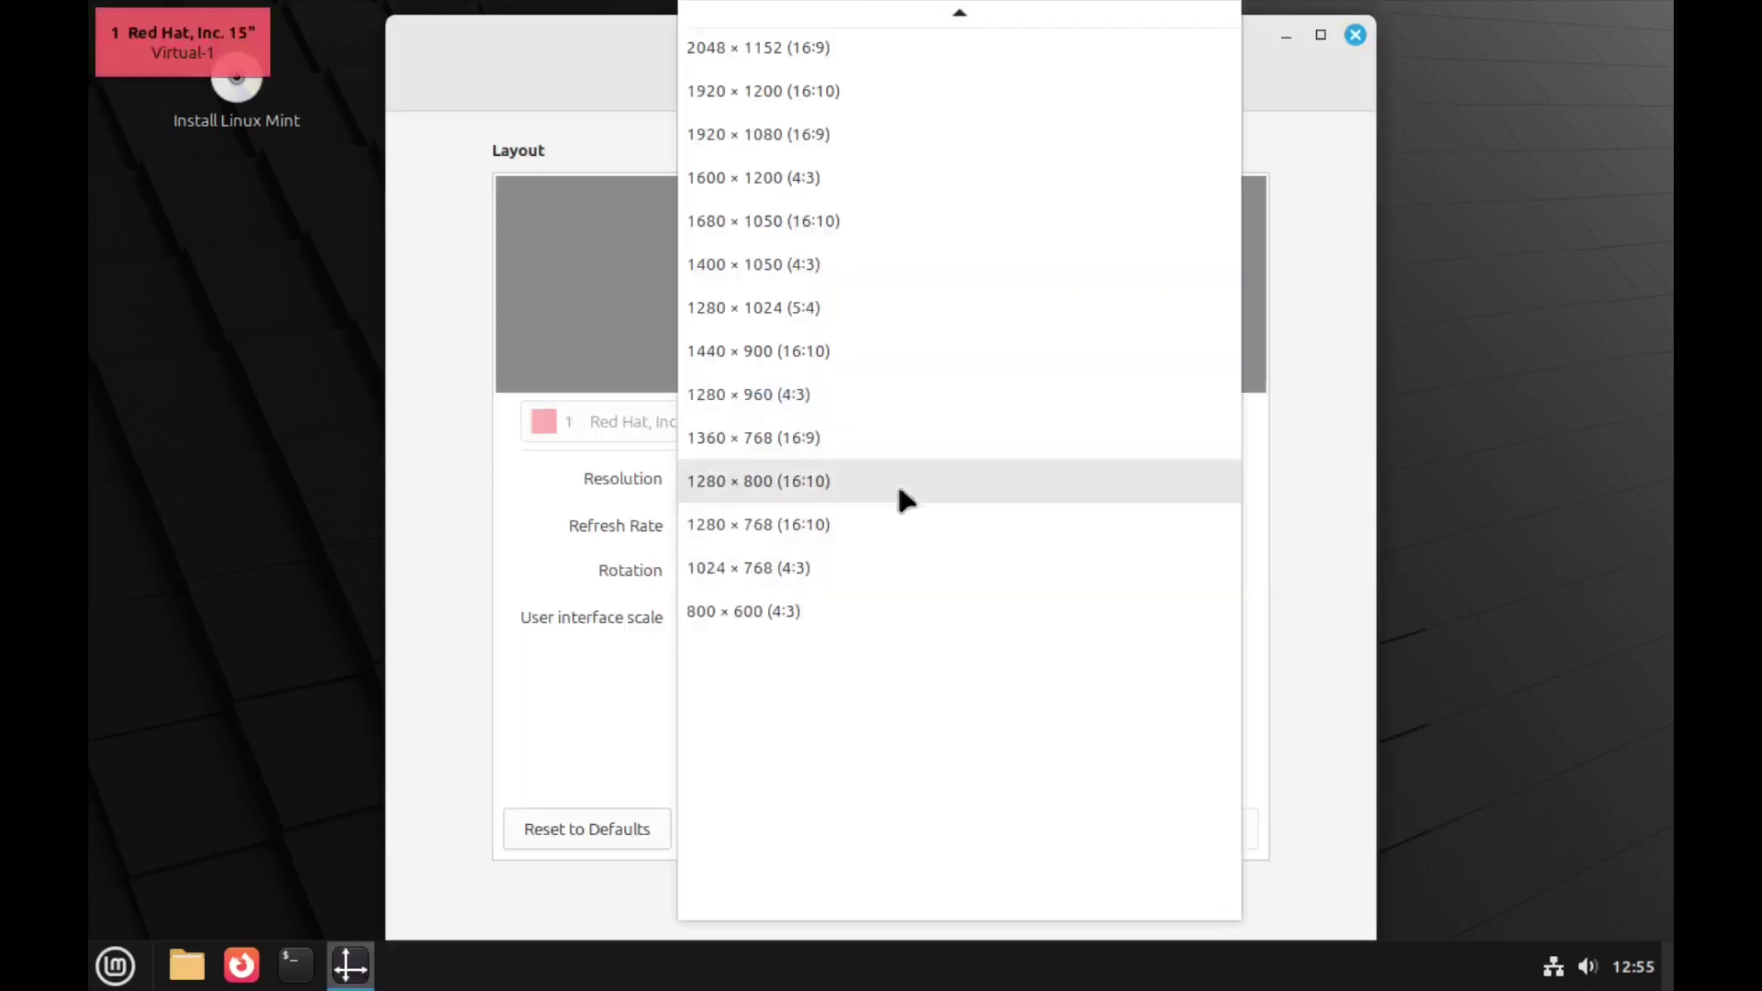
{"action": "left_click", "coordinate": [902, 138]}
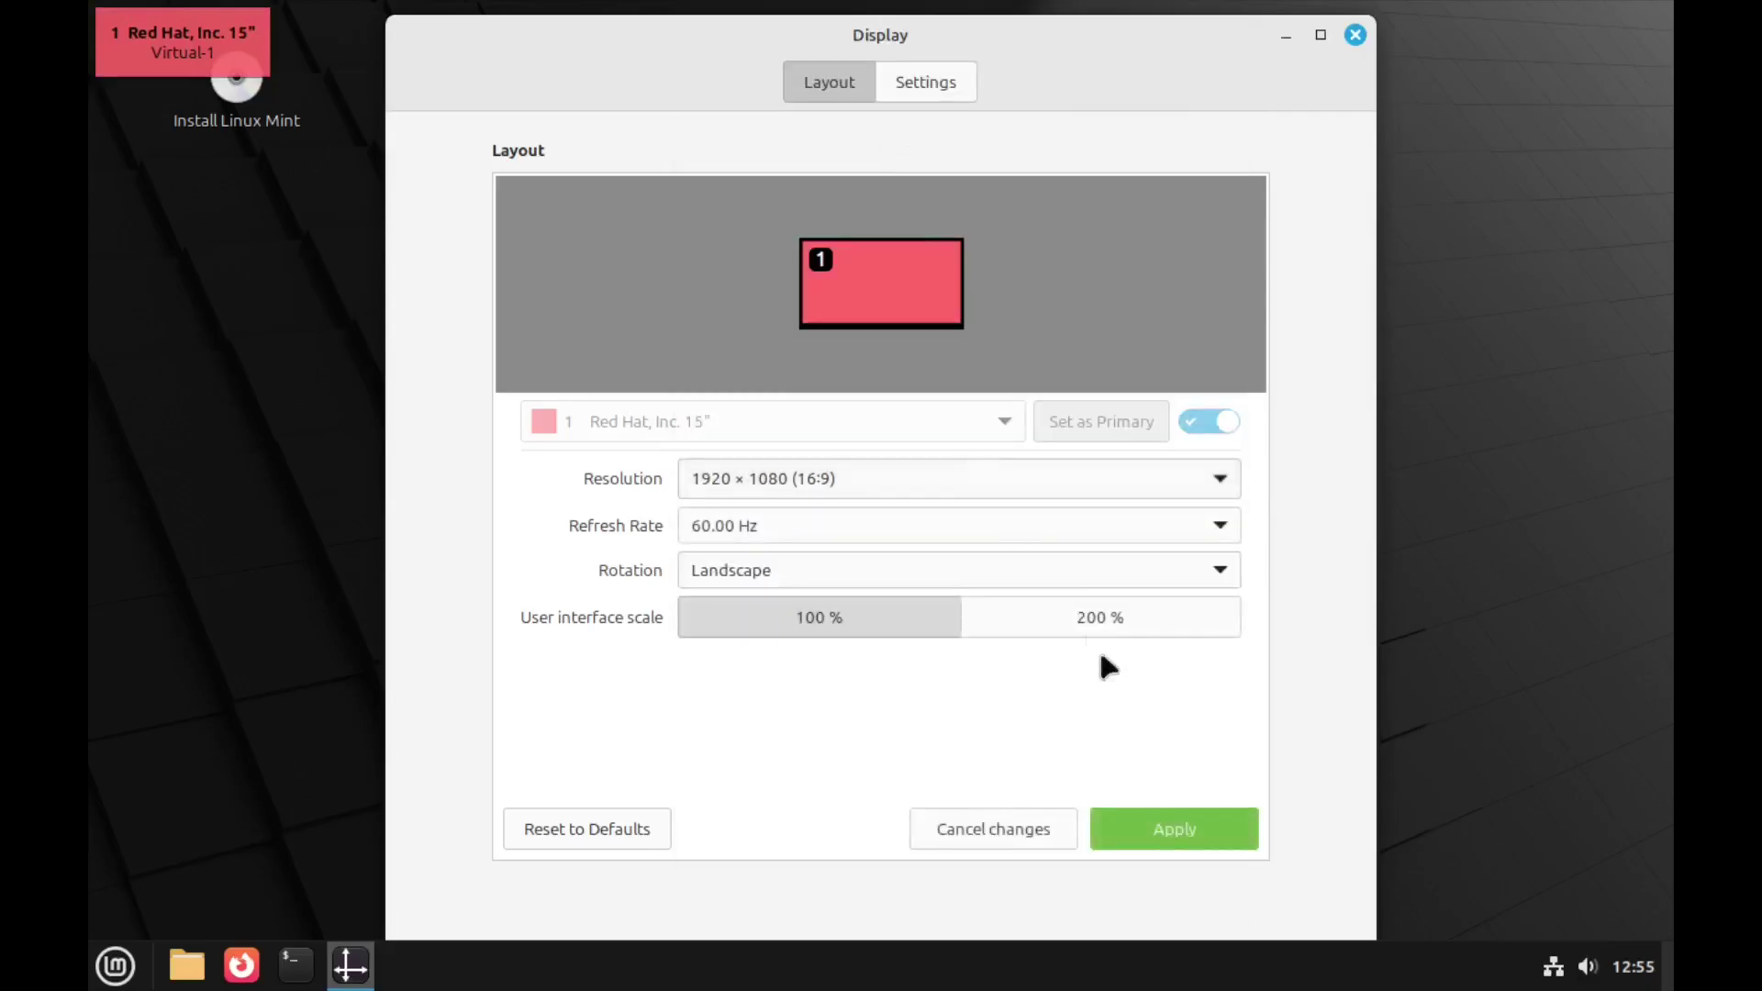
{"action": "left_click", "coordinate": [1178, 830]}
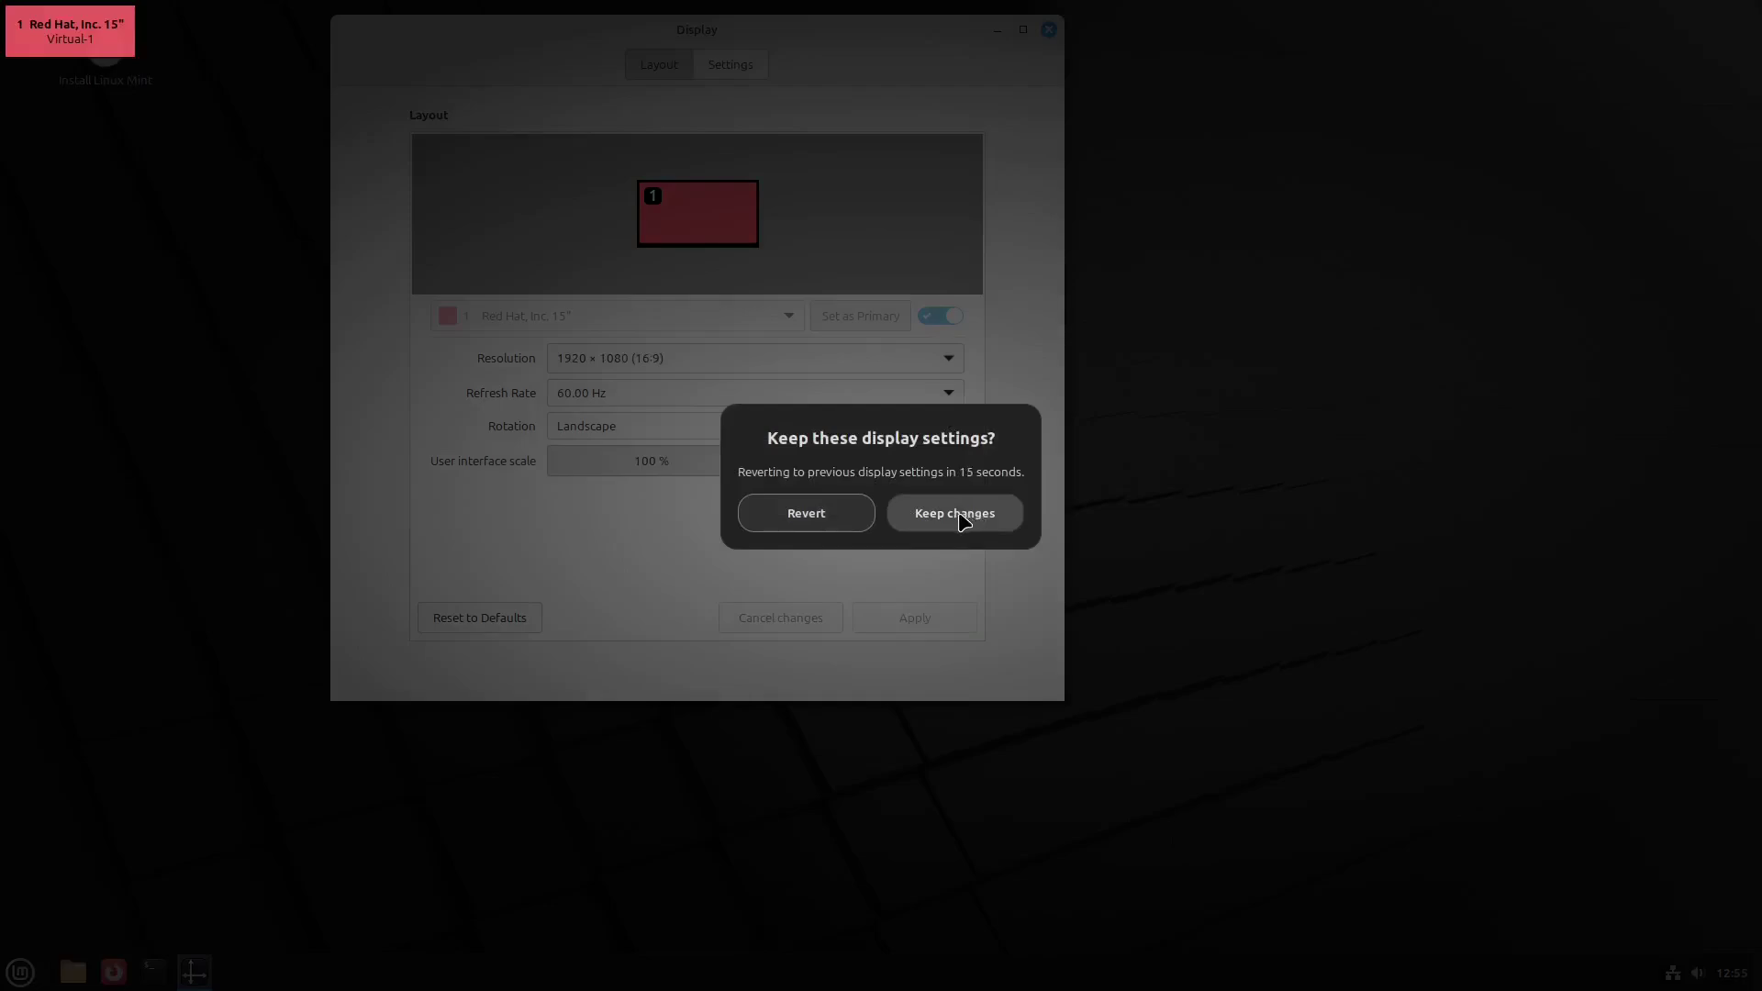
{"action": "left_click", "coordinate": [963, 520]}
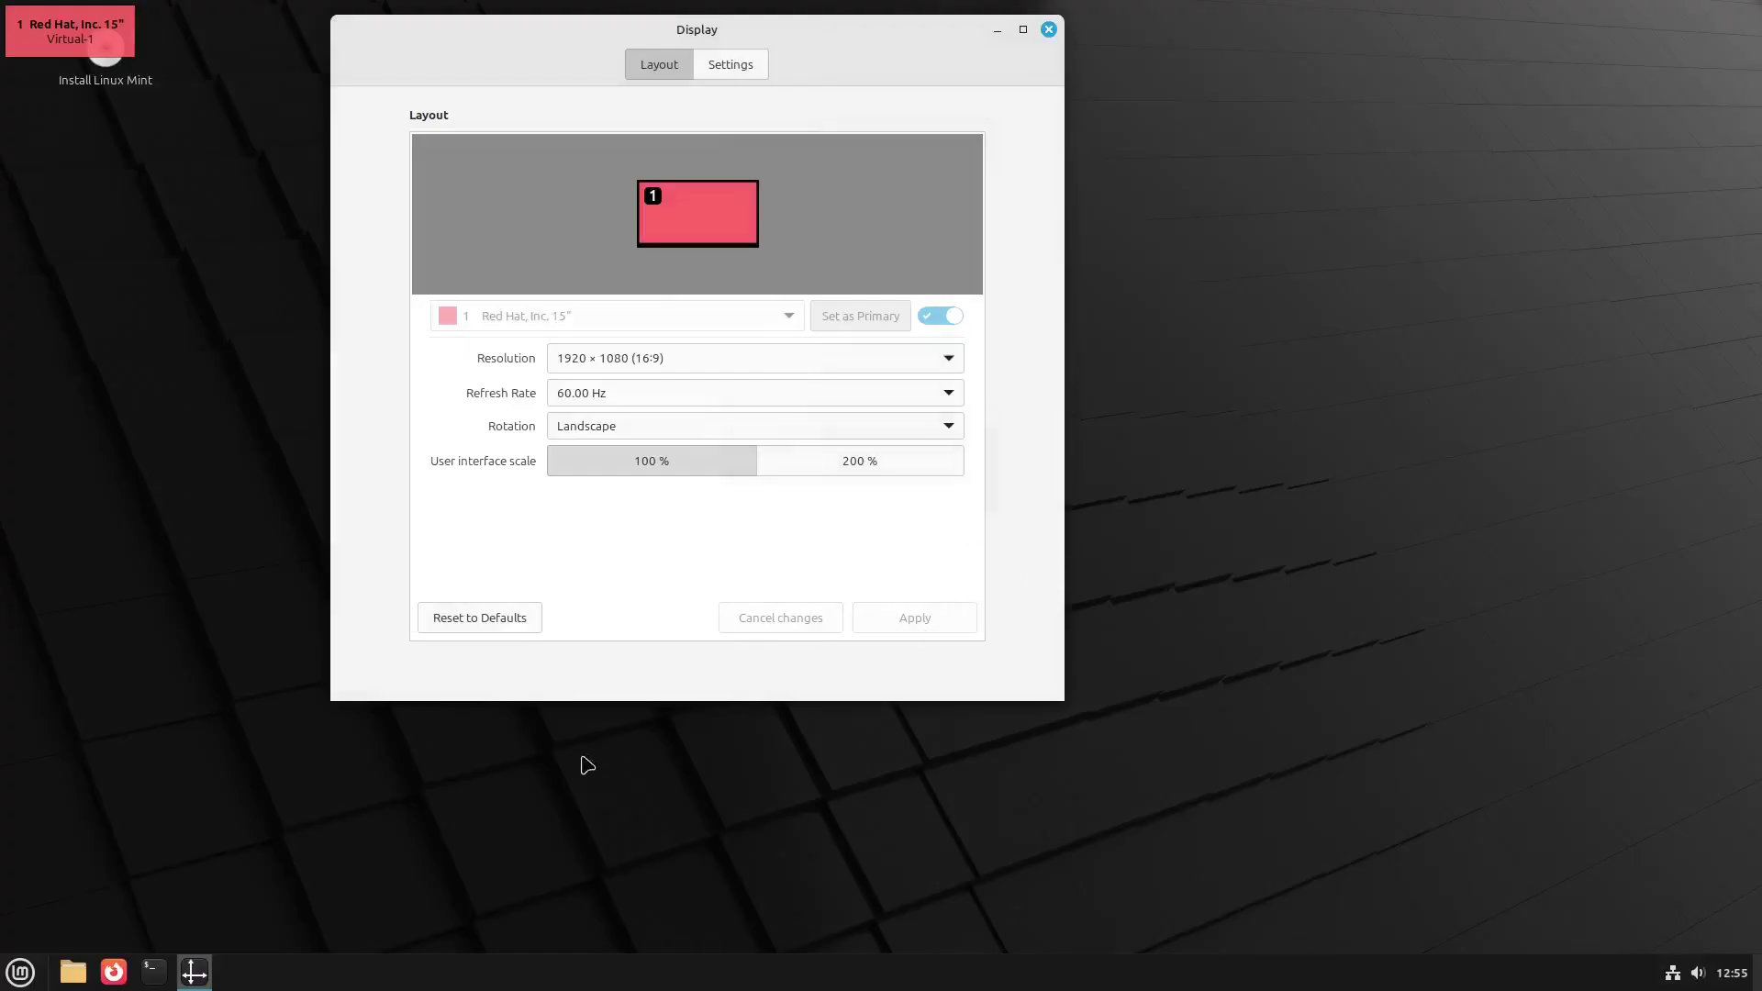
{"action": "left_click", "coordinate": [1048, 30]}
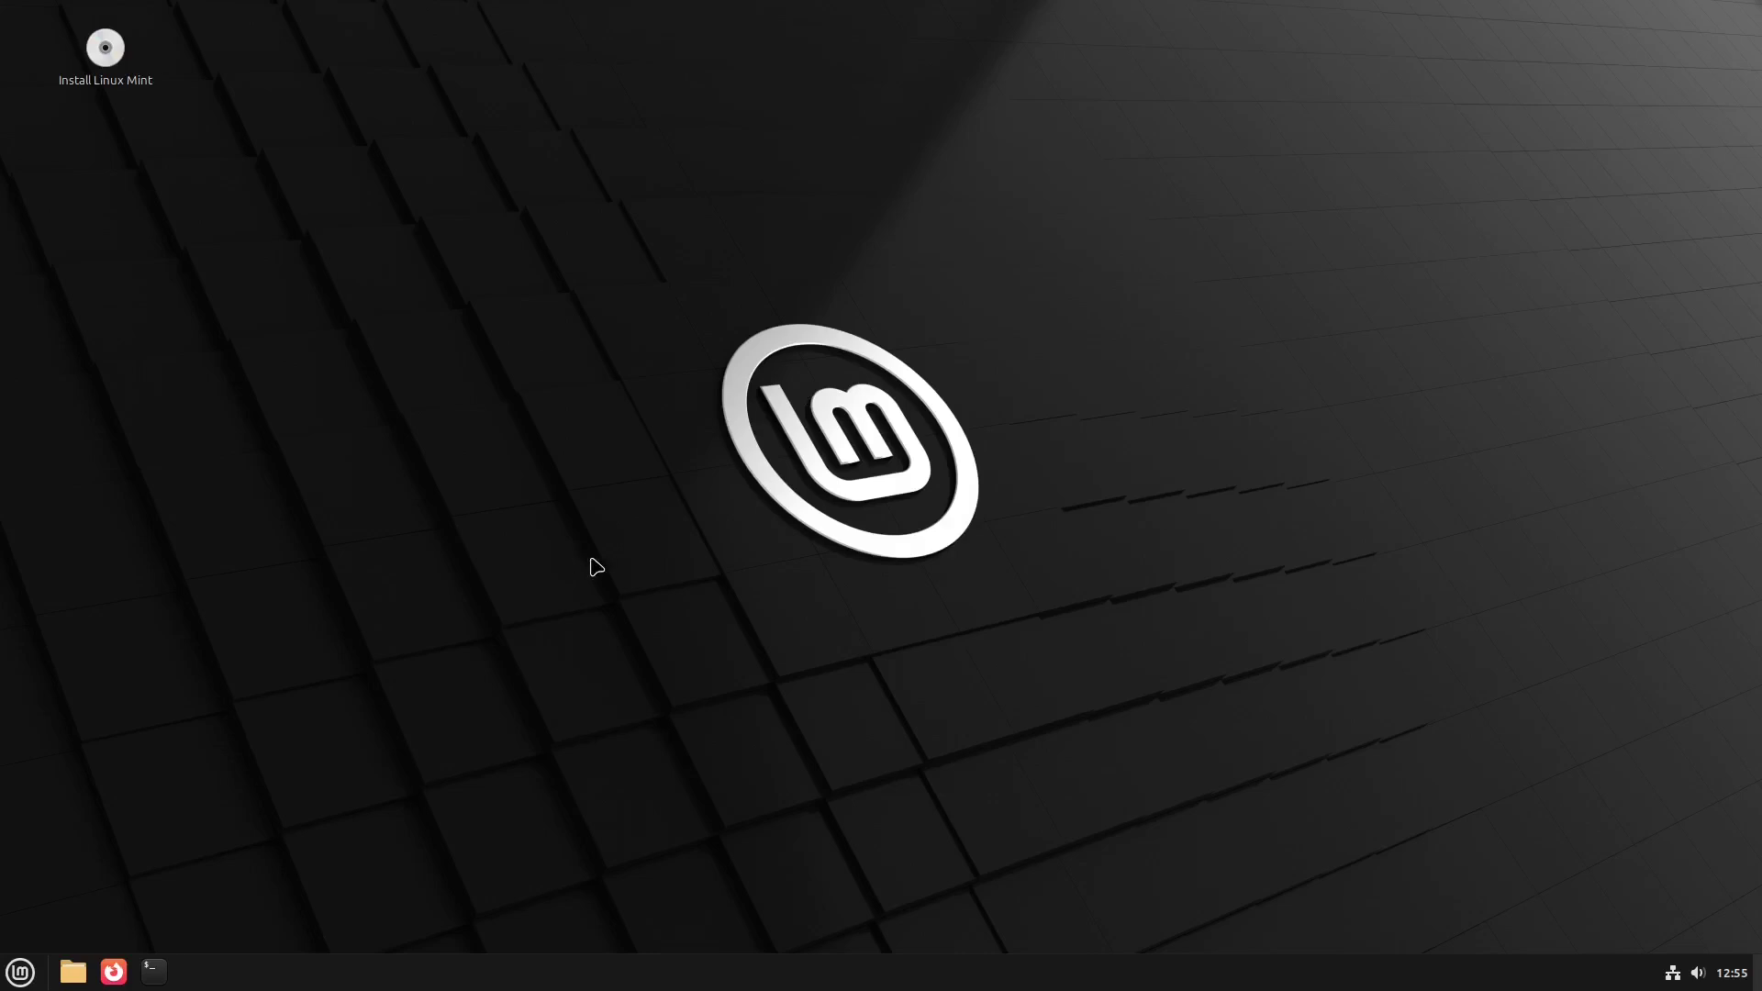
{"action": "left_click", "coordinate": [154, 971]}
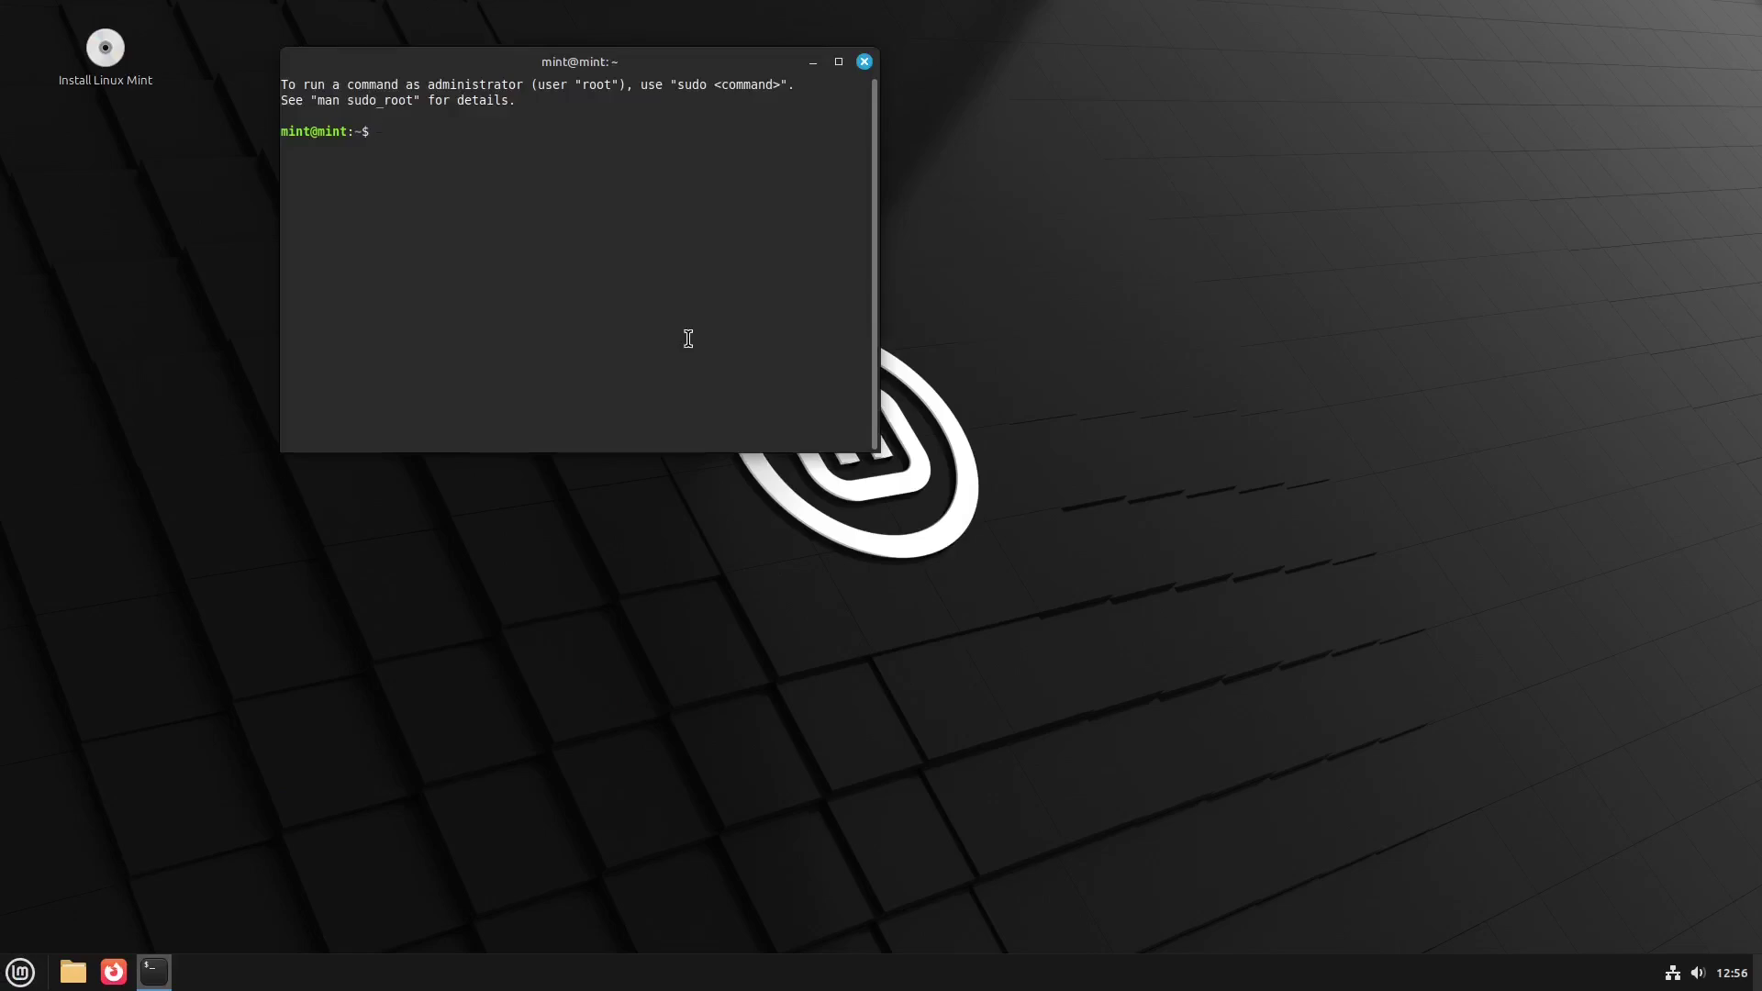
- Run neofetch in the terminal to print the system summary, then close the terminal
{"action": "type", "text": "neofetch"}
{"action": "key", "text": "Return"}
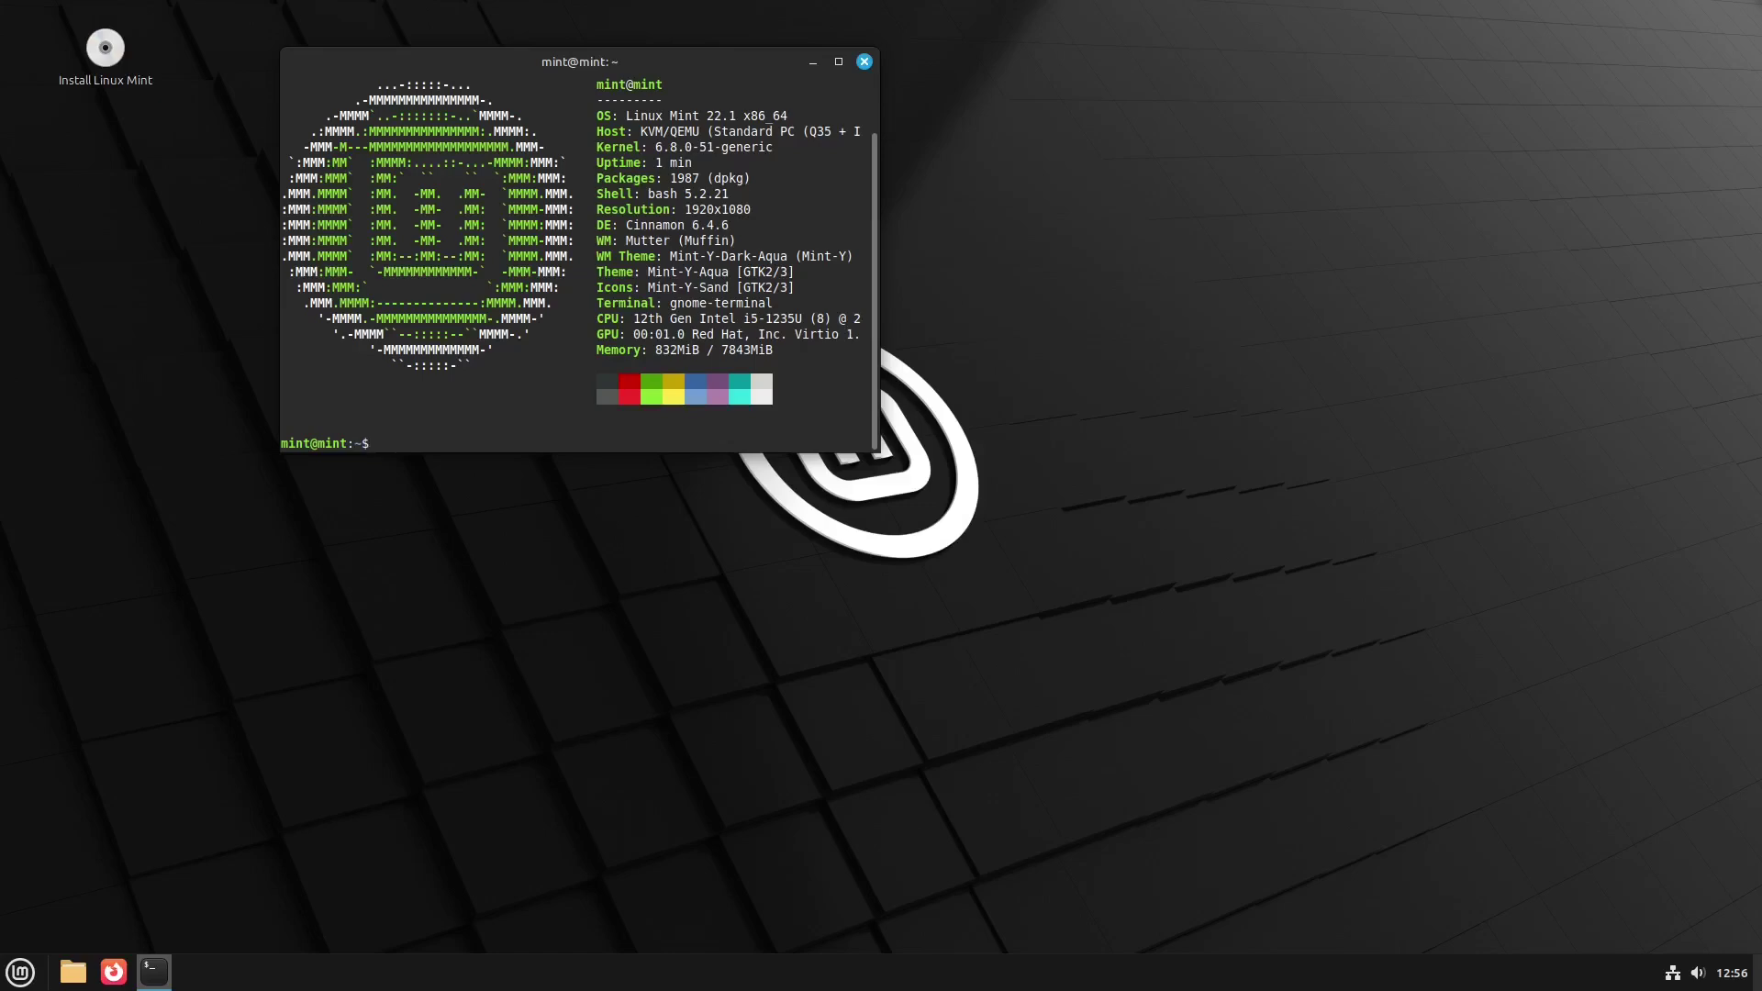
{"action": "left_click", "coordinate": [863, 62]}
{"action": "left_click", "coordinate": [15, 980]}
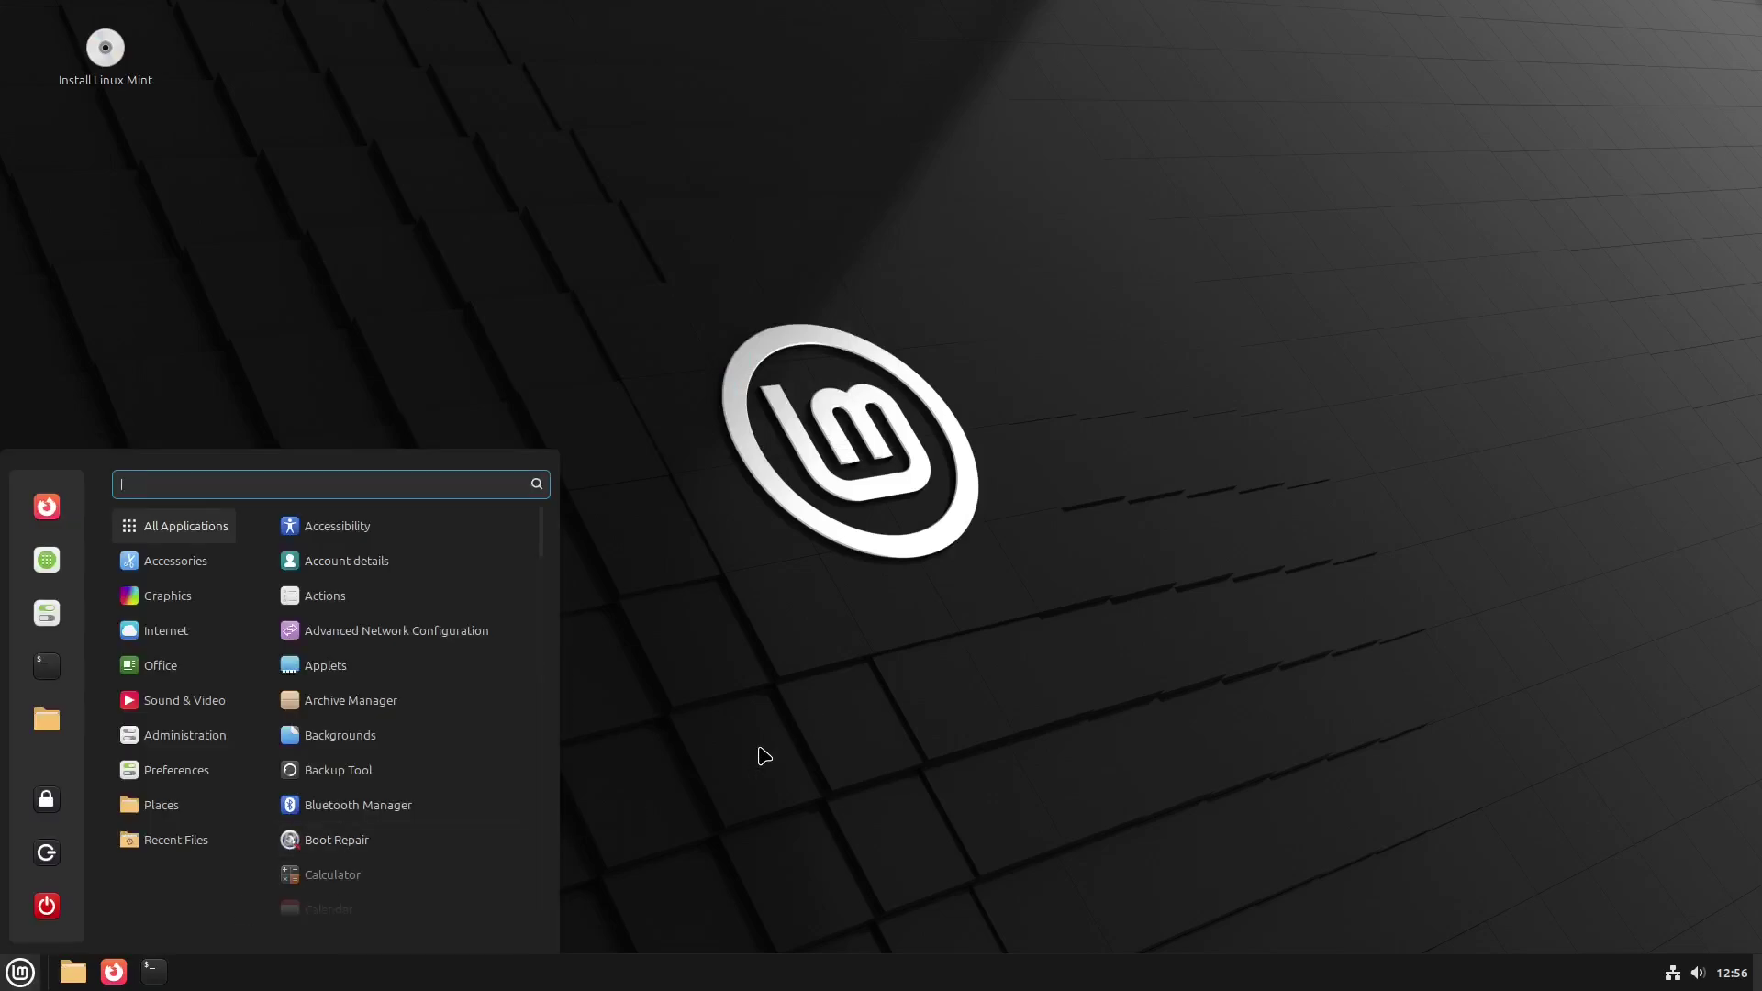
- Open the General settings from the Preferences menu and close them again
{"action": "mouse_move", "coordinate": [184, 787]}
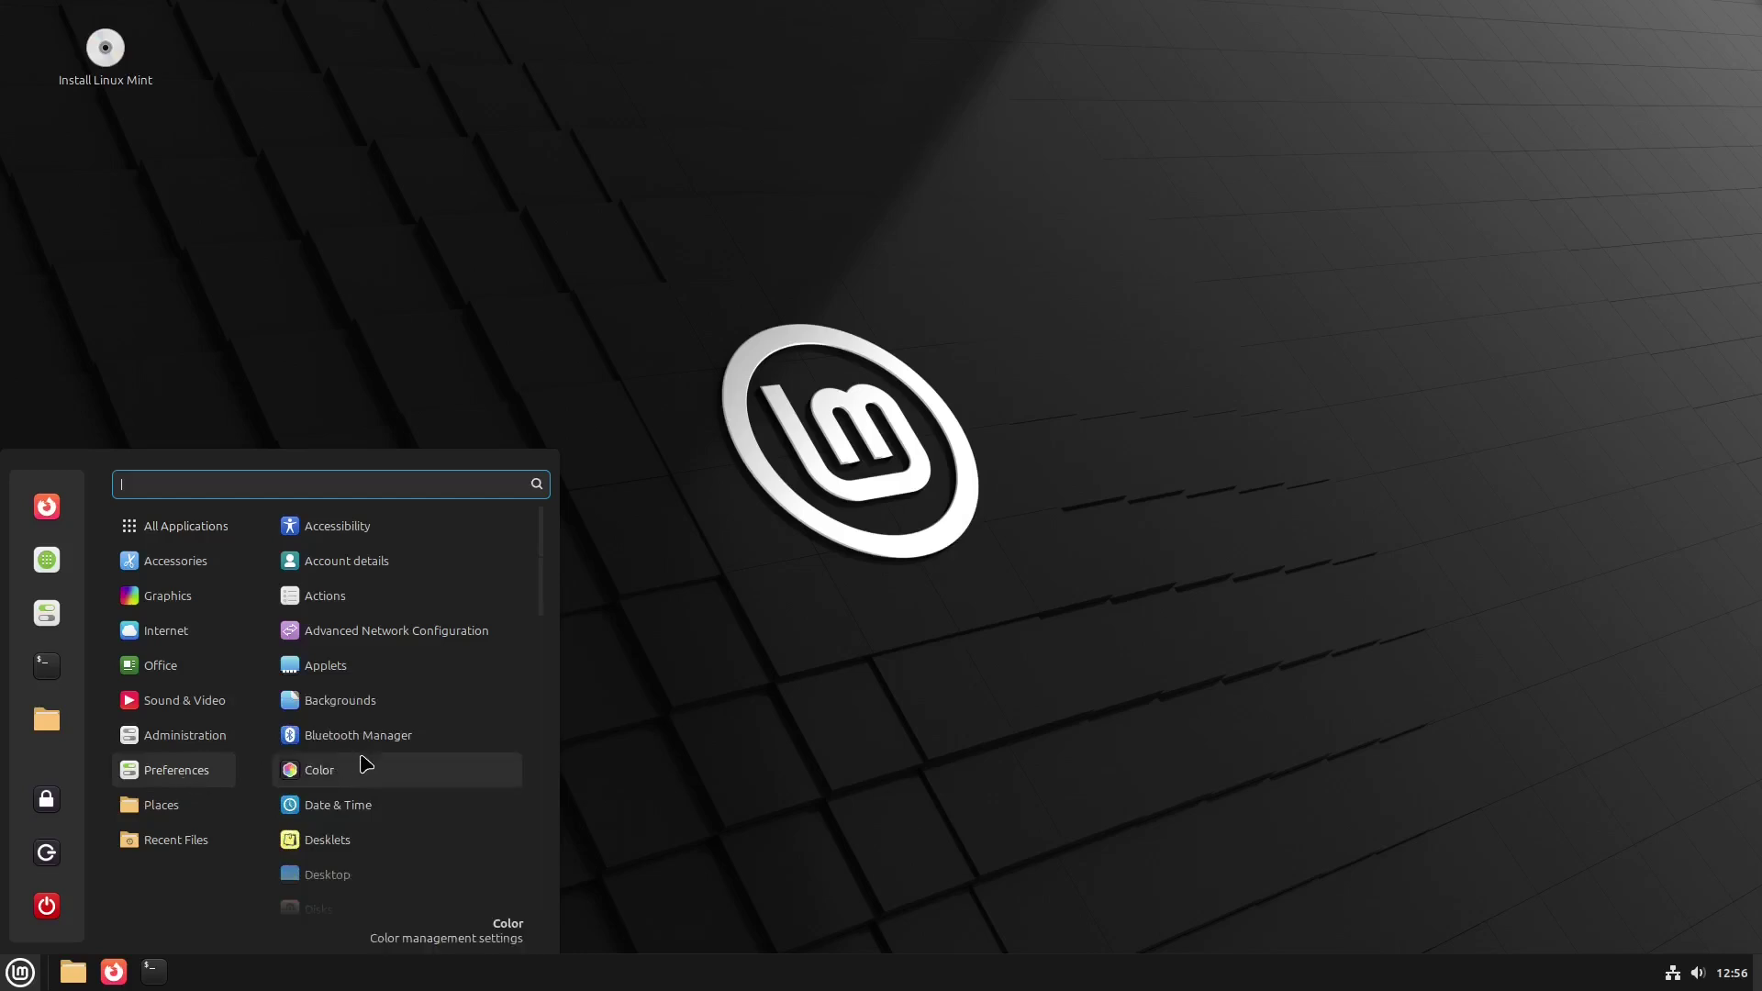
{"action": "scroll", "coordinate": [409, 706], "scroll_direction": "down", "scroll_amount": 5}
{"action": "scroll", "coordinate": [412, 731], "scroll_direction": "down", "scroll_amount": 3}
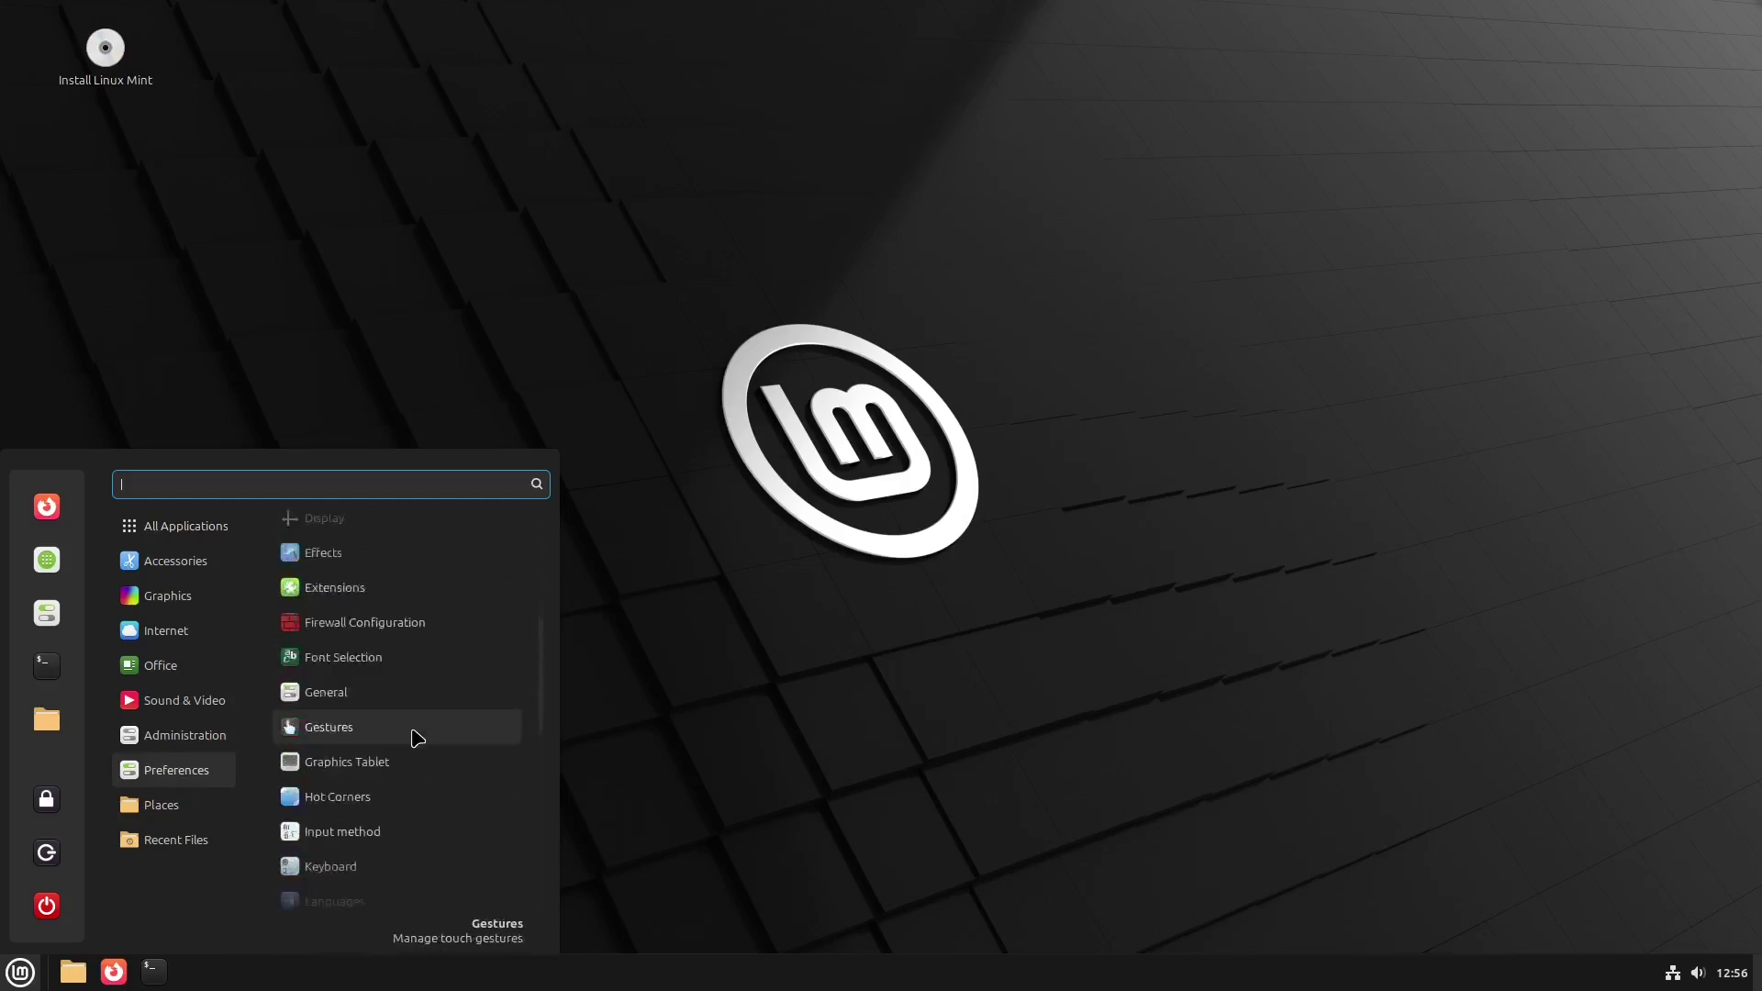
{"action": "left_click", "coordinate": [404, 651]}
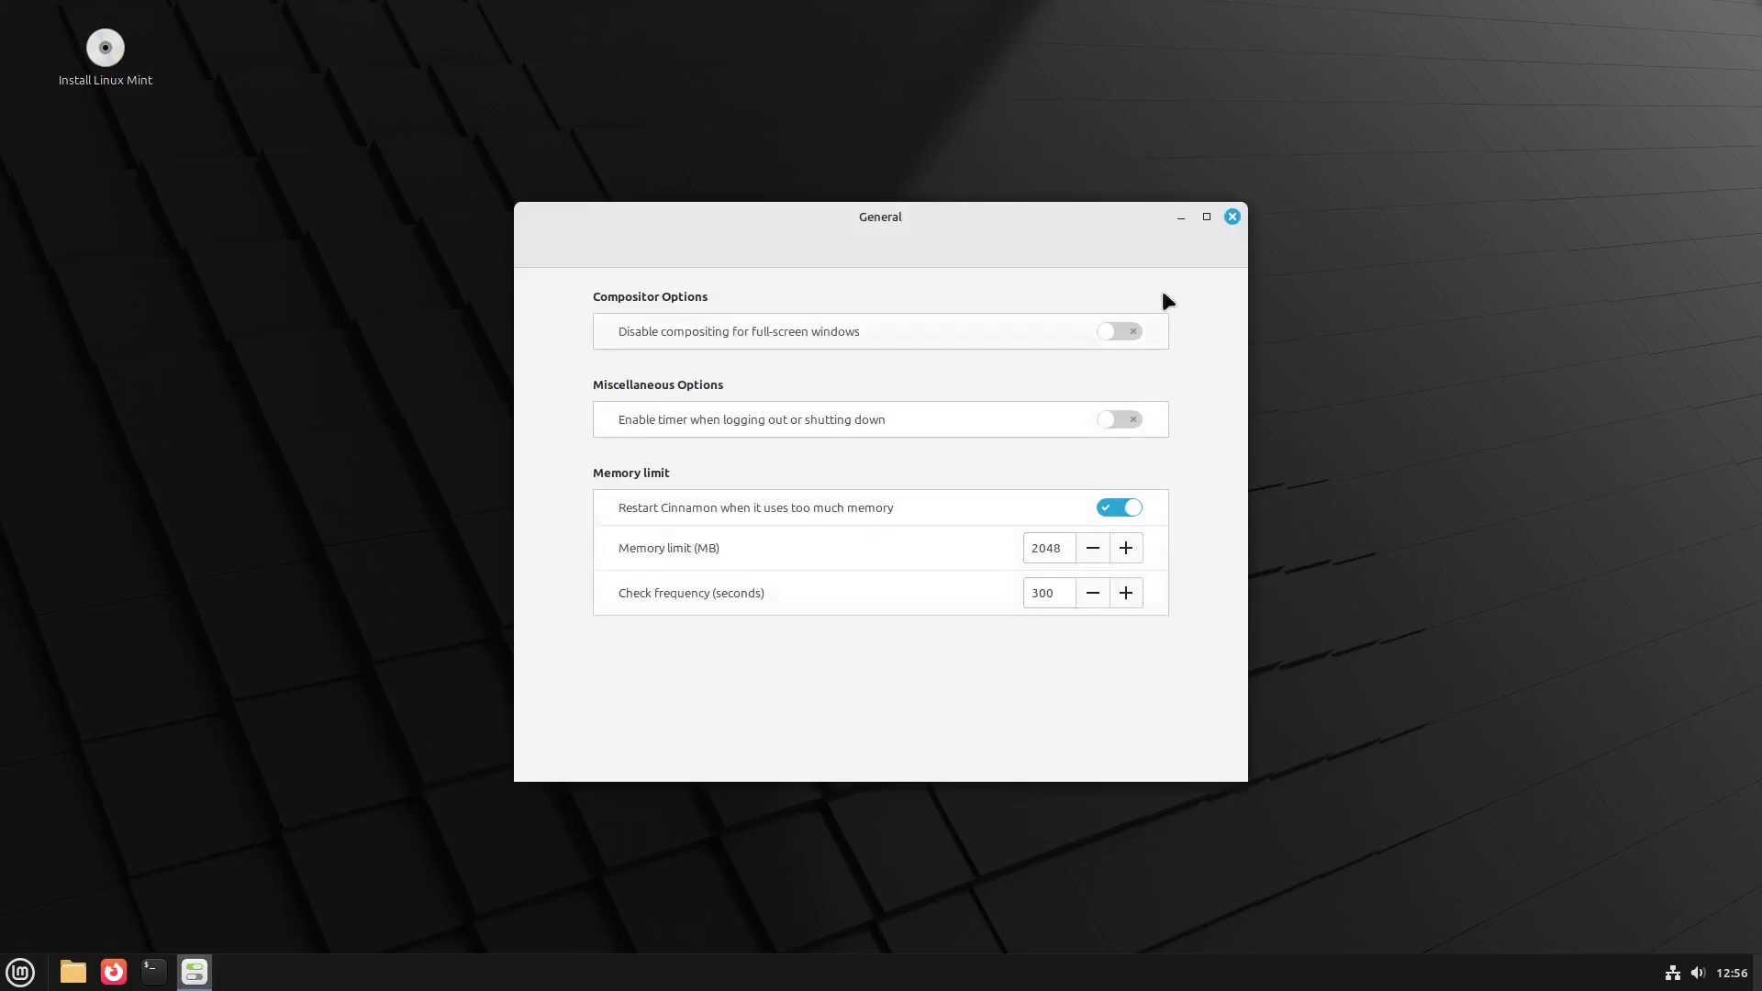
{"action": "left_click", "coordinate": [1231, 216]}
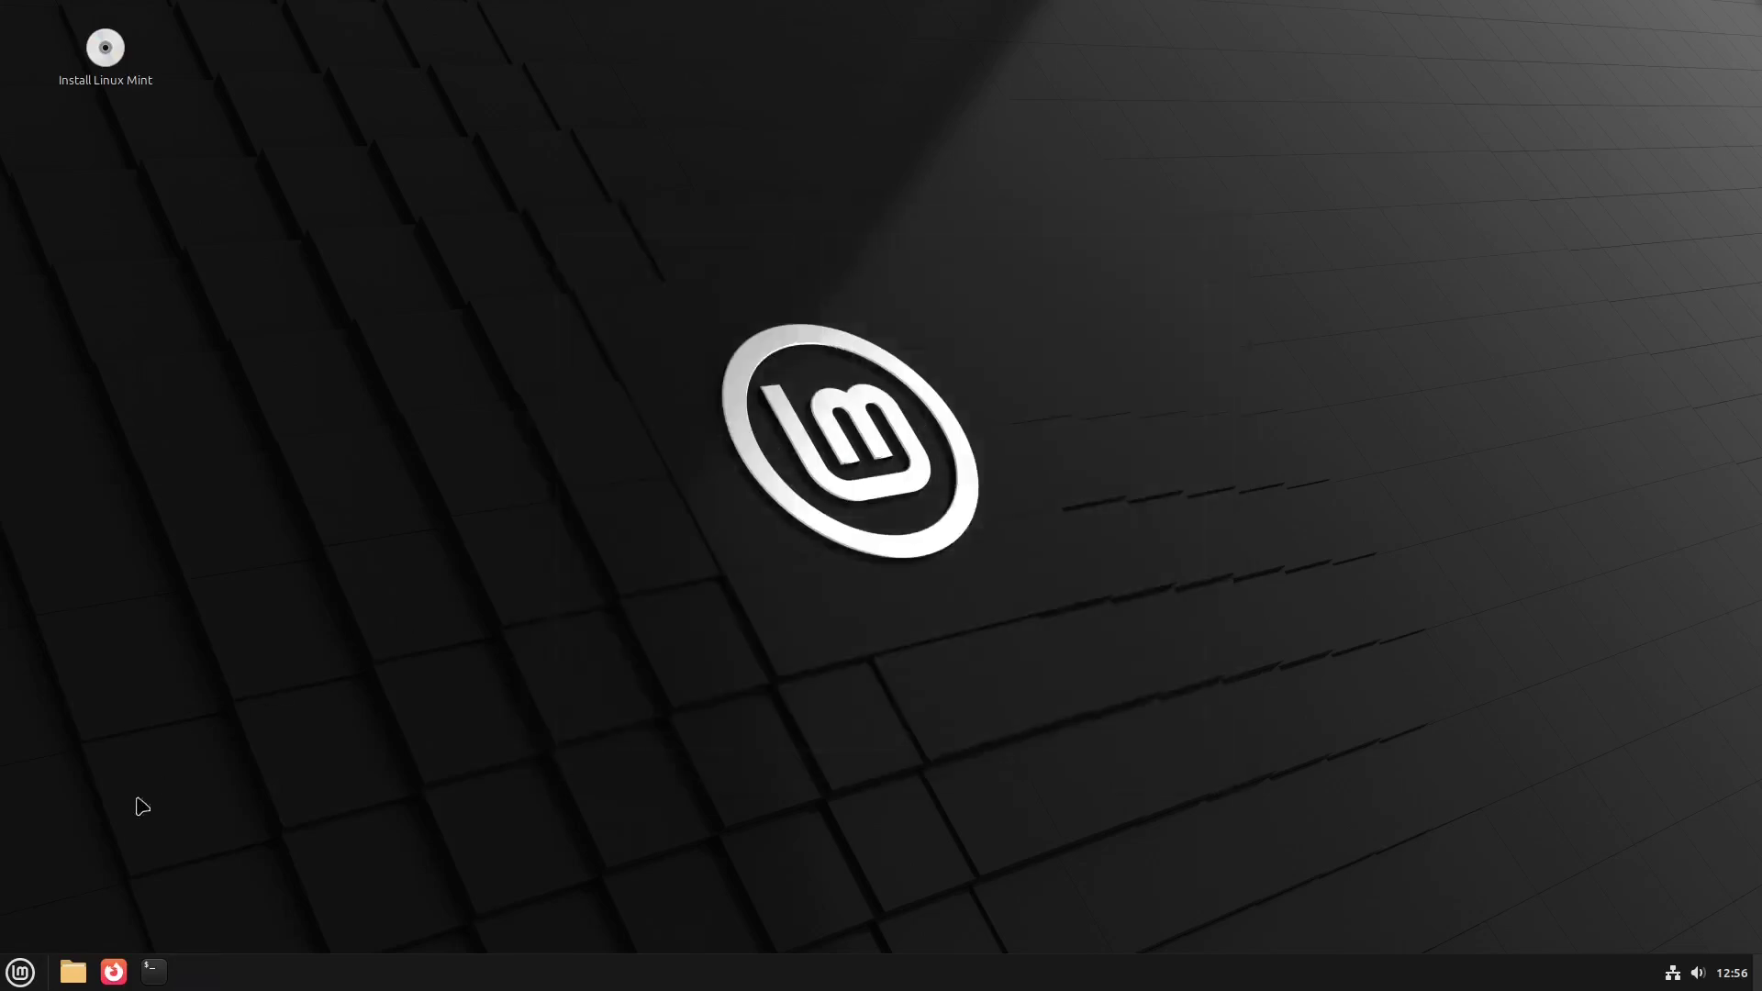
- View System Info (7.7 GiB memory, 37.7 GB disk) in System Settings, then close it
{"action": "left_click", "coordinate": [20, 971]}
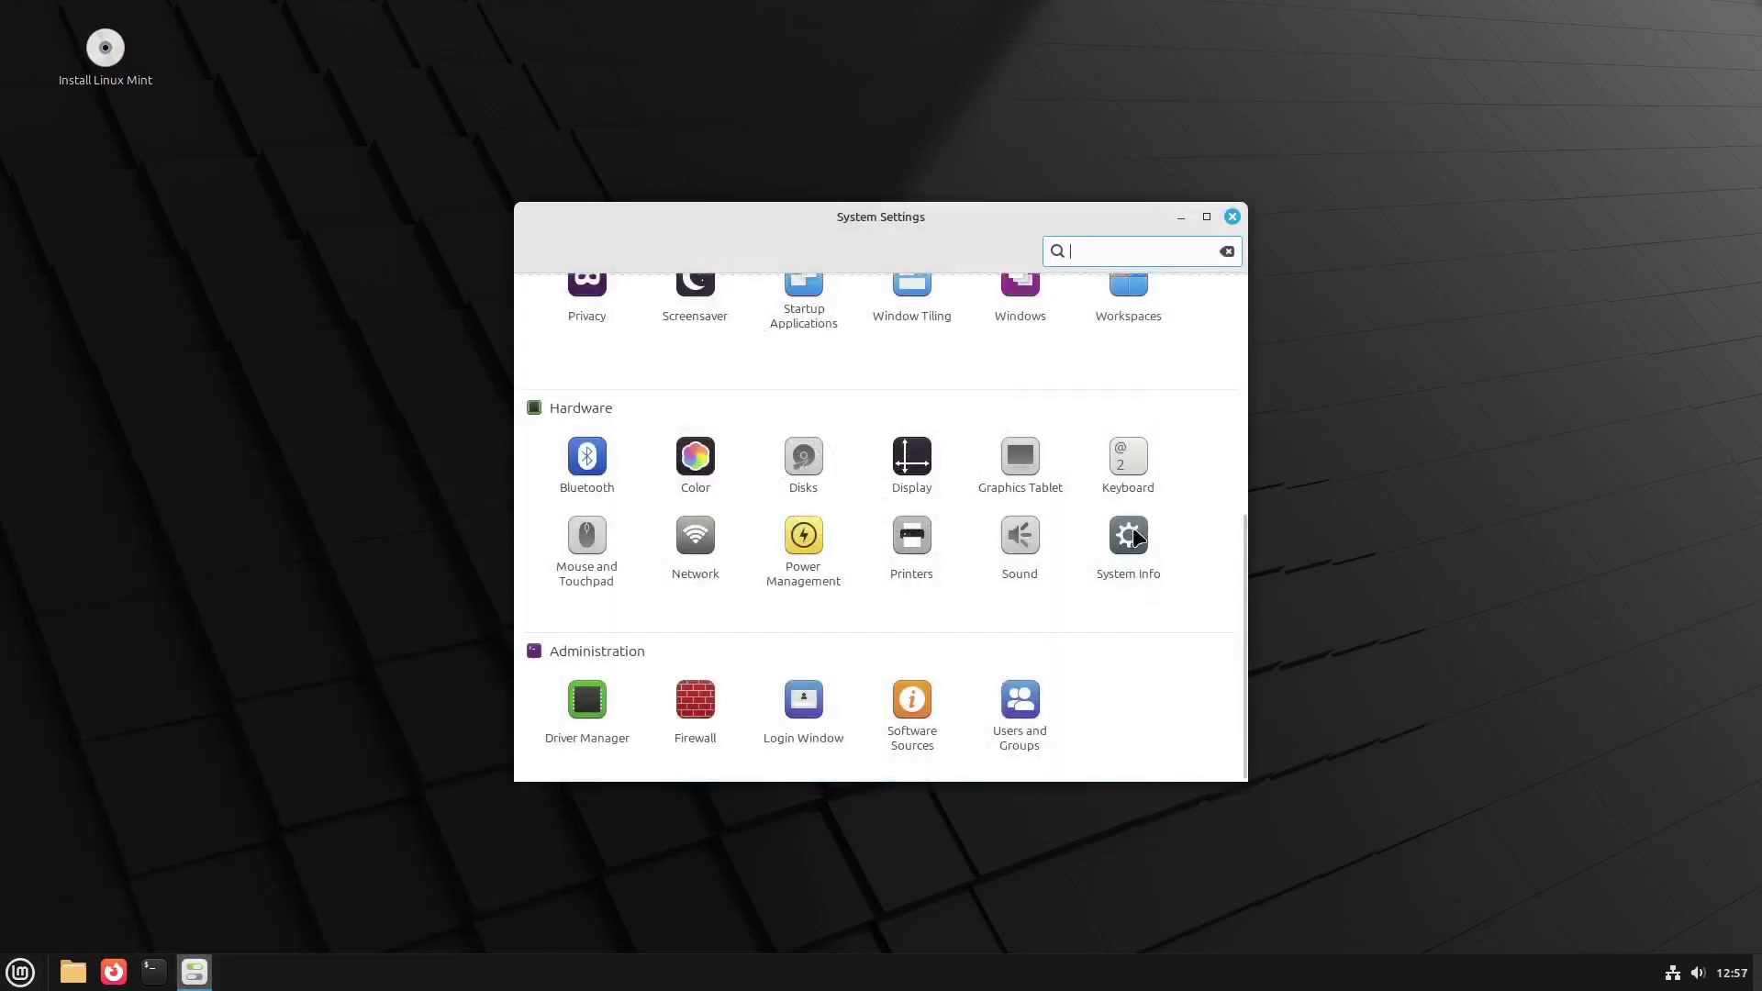
{"action": "left_click", "coordinate": [1127, 551]}
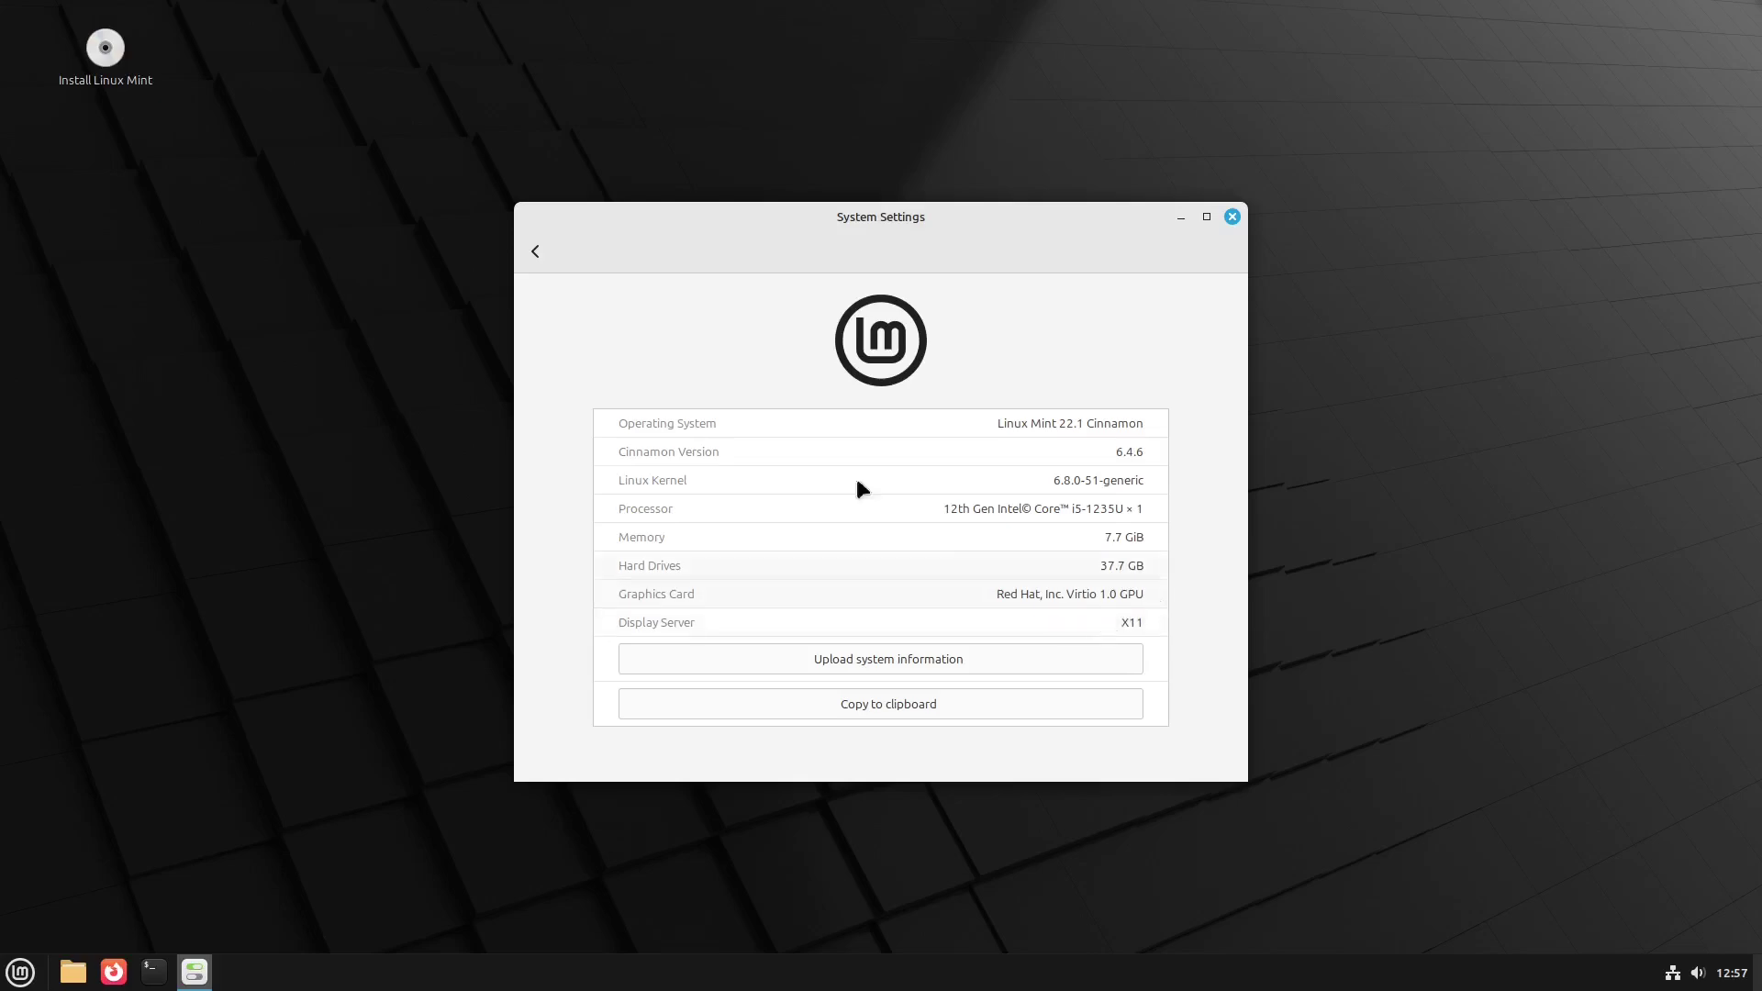
{"action": "left_click", "coordinate": [536, 253]}
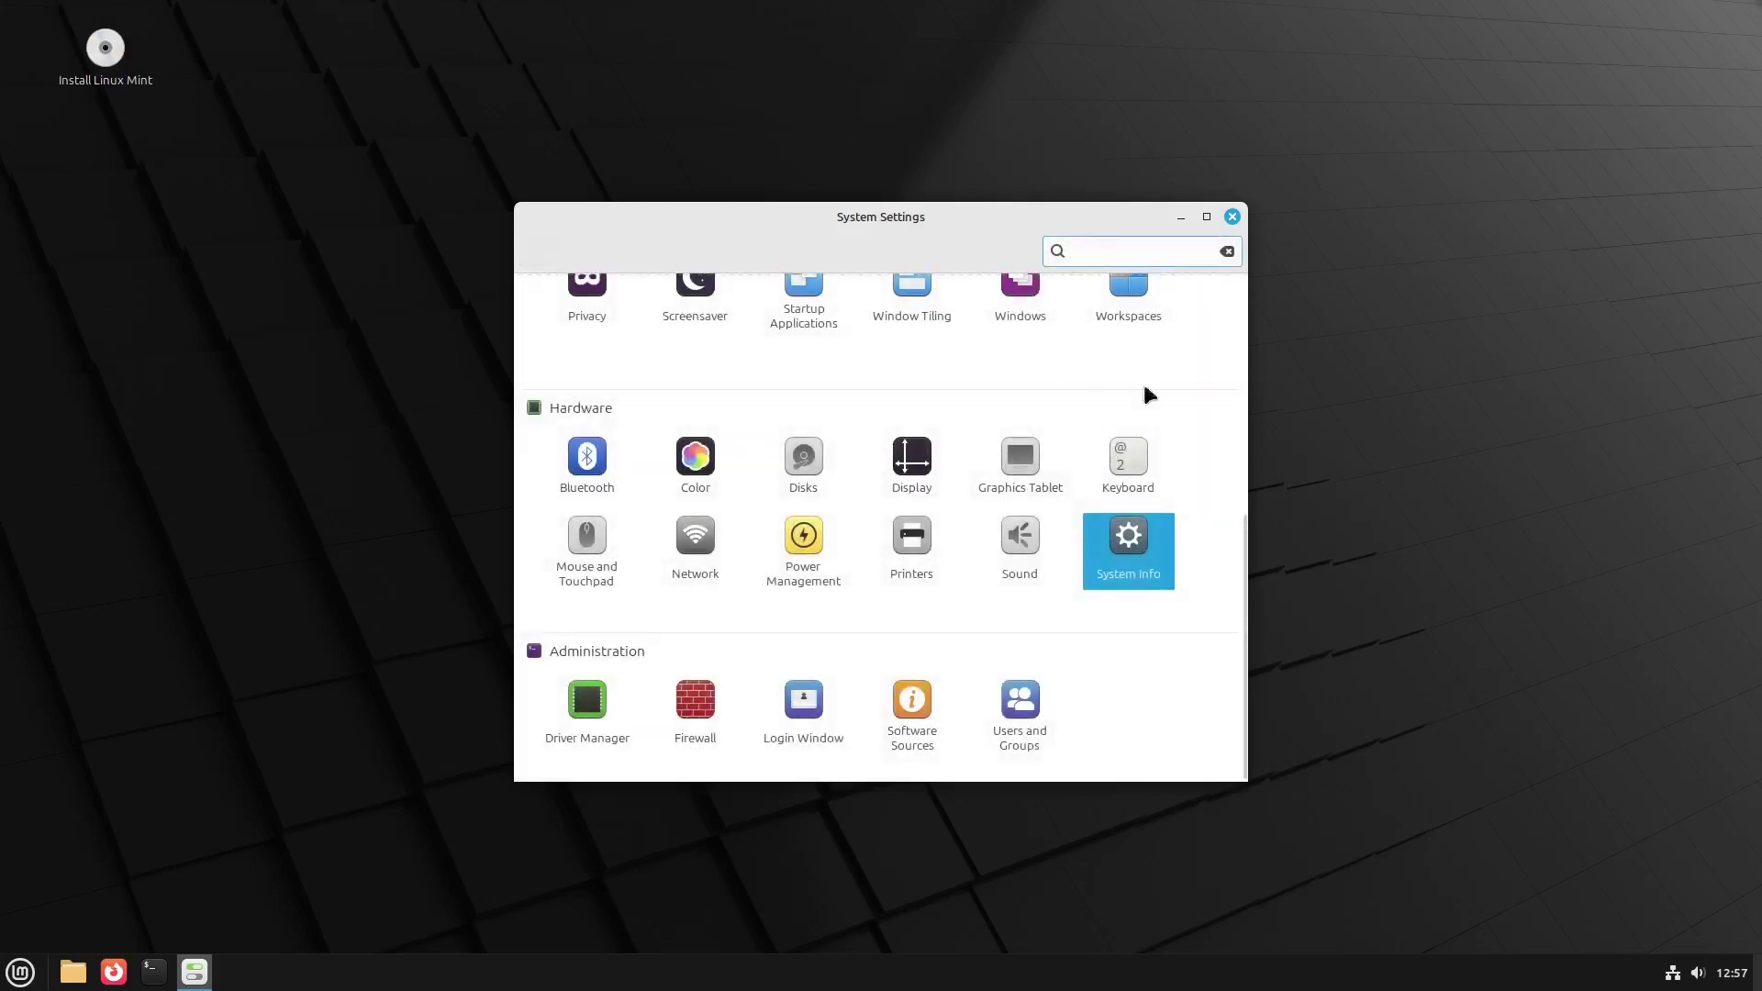
{"action": "left_click", "coordinate": [1232, 217]}
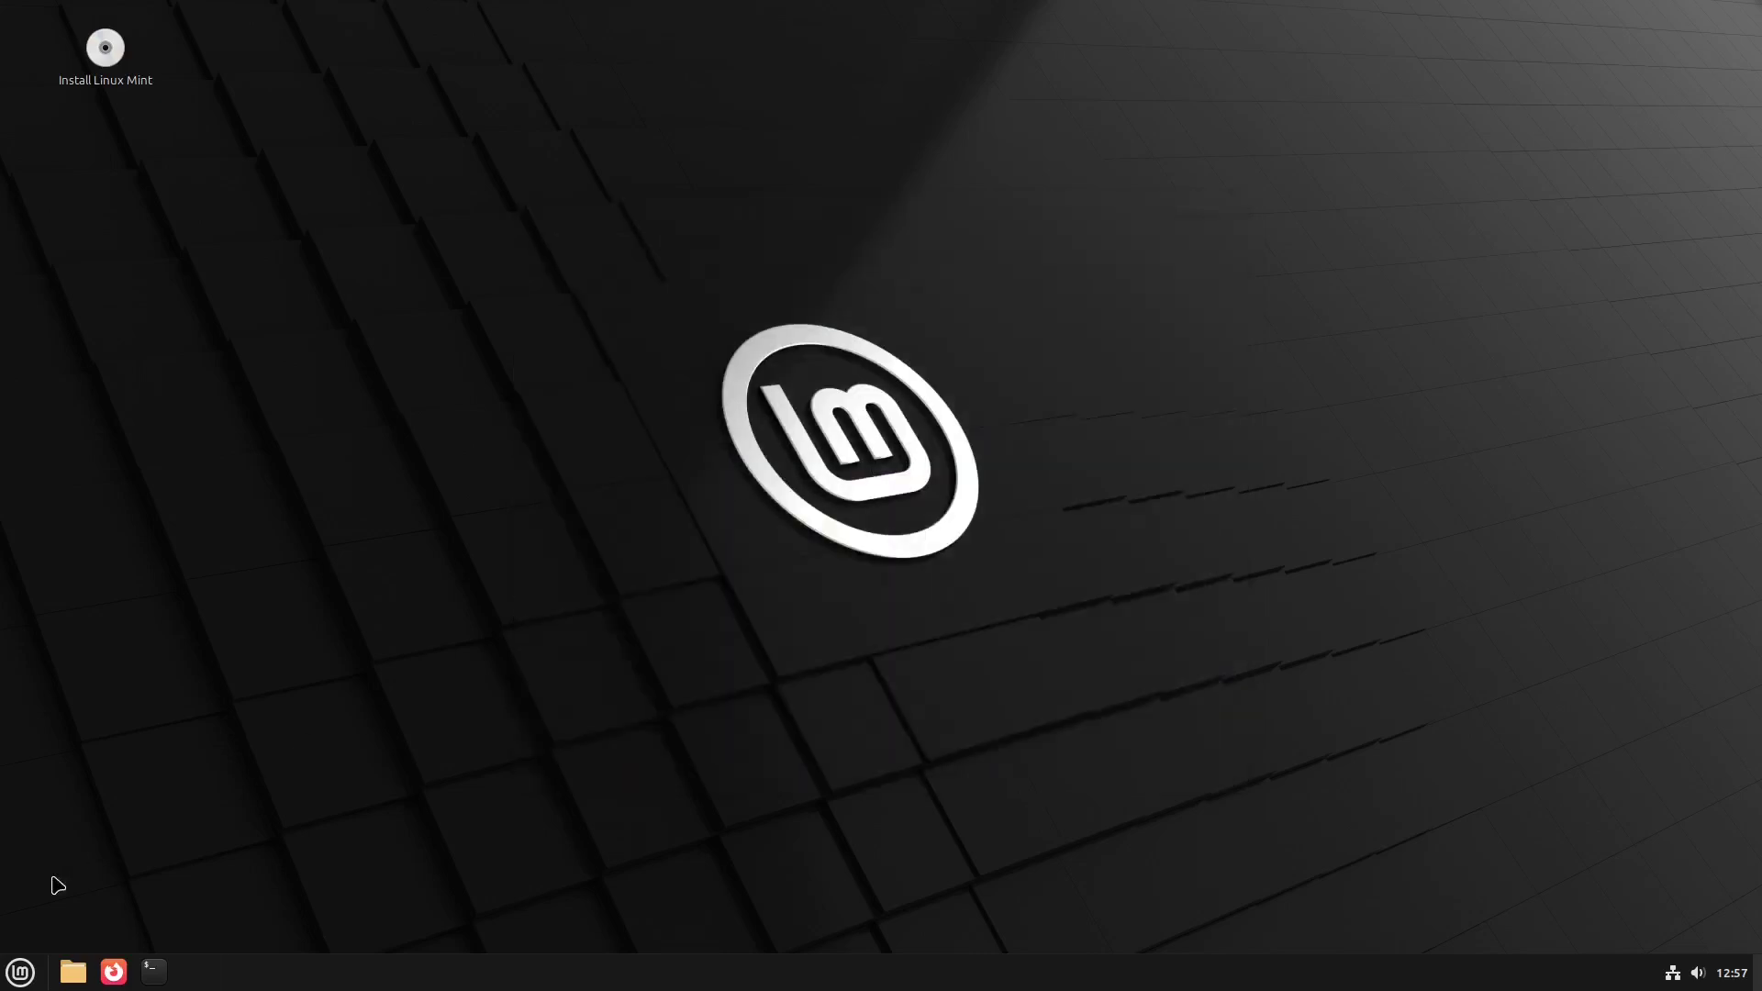
- Shut down the Linux Mint live session via Menu > Quit, confirming the remove-medium prompt
{"action": "left_click", "coordinate": [17, 978]}
{"action": "left_click", "coordinate": [47, 907]}
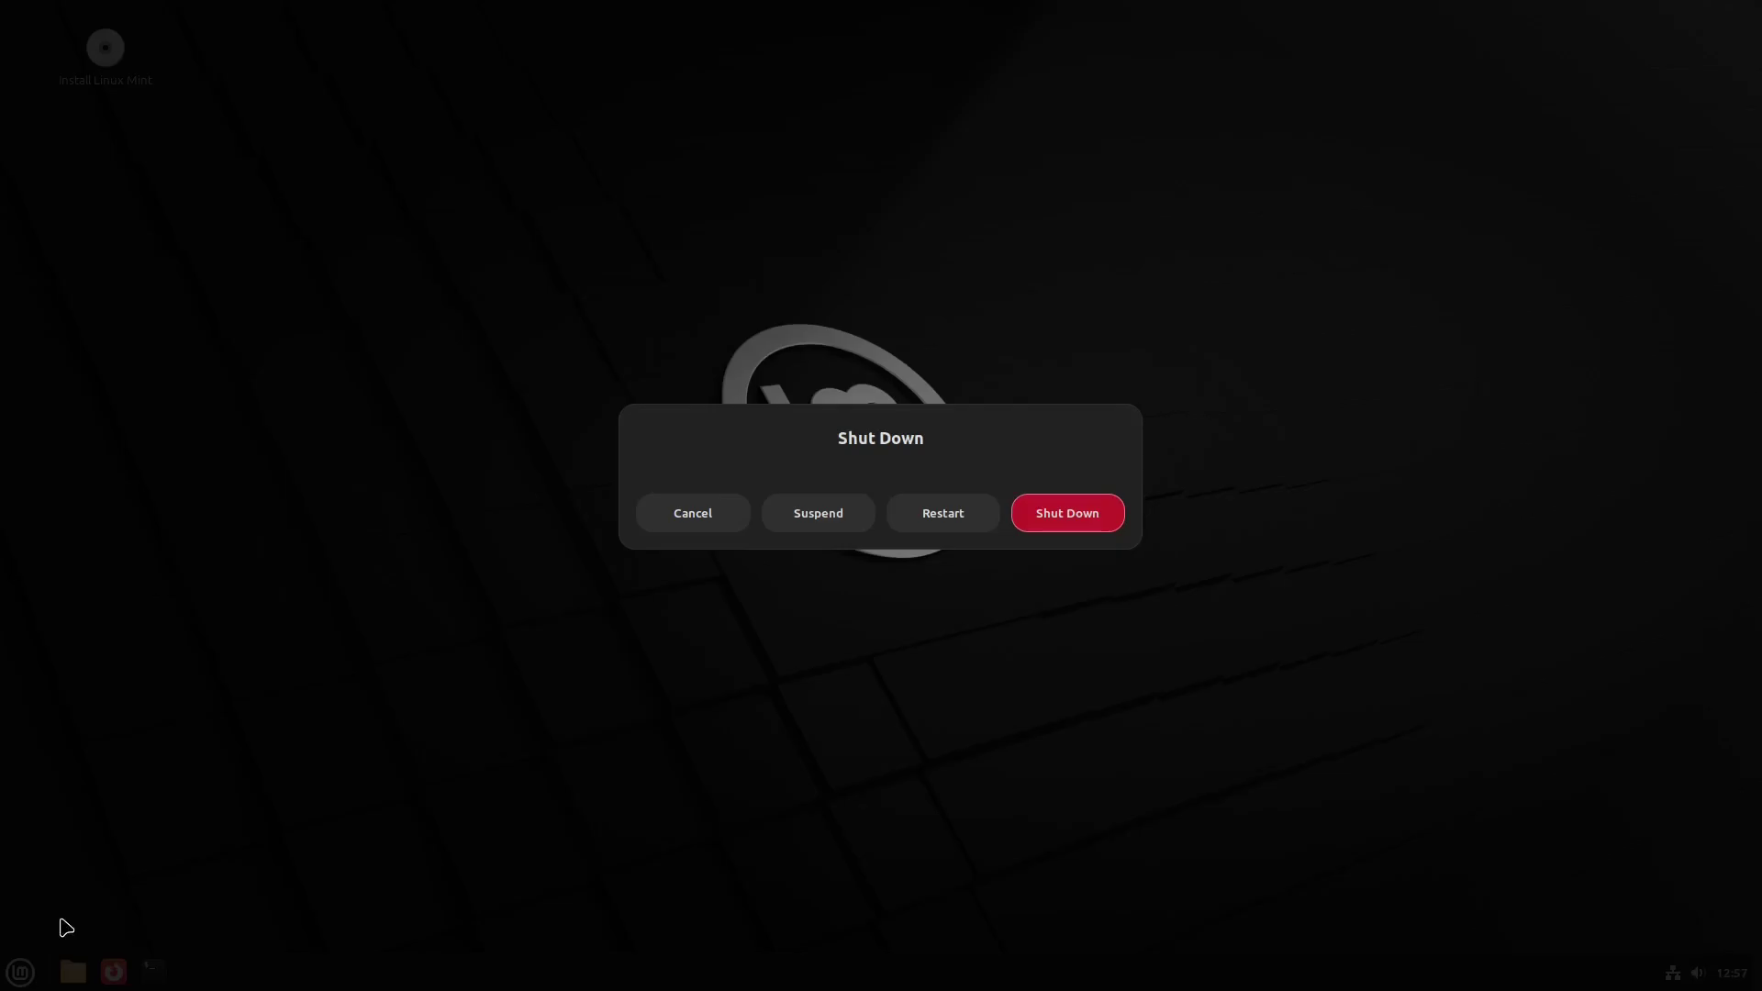
{"action": "left_click", "coordinate": [1088, 516]}
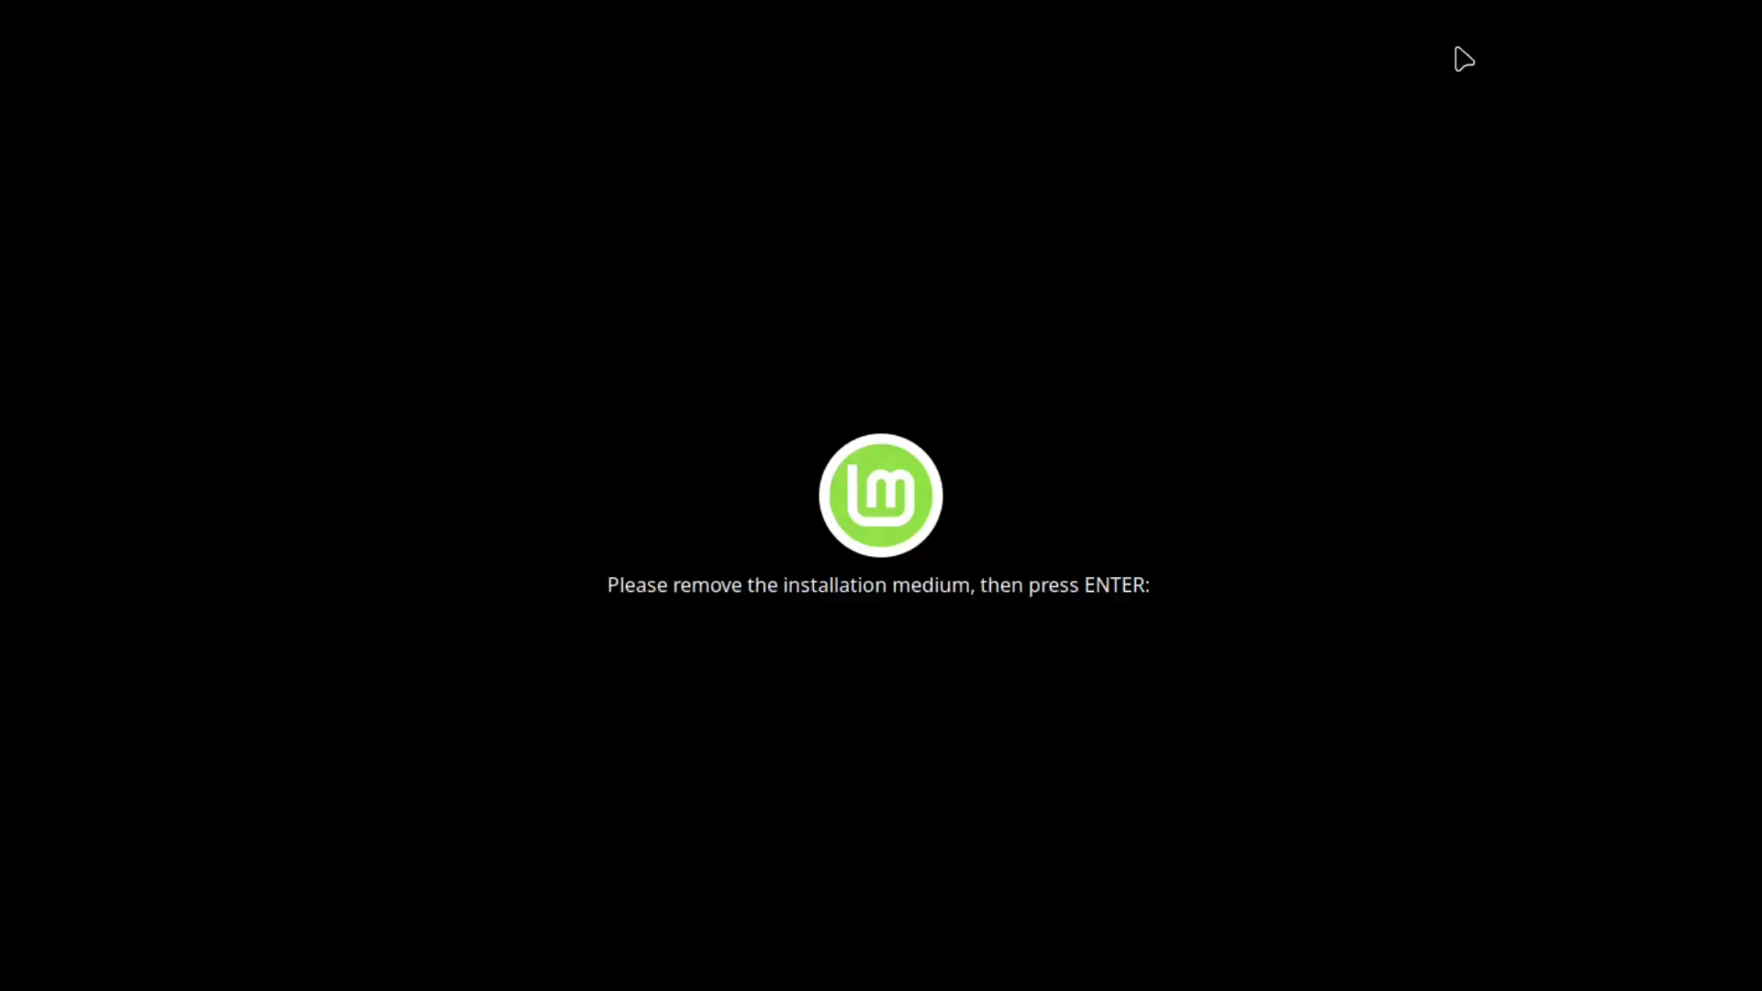
{"action": "key", "text": "Return"}
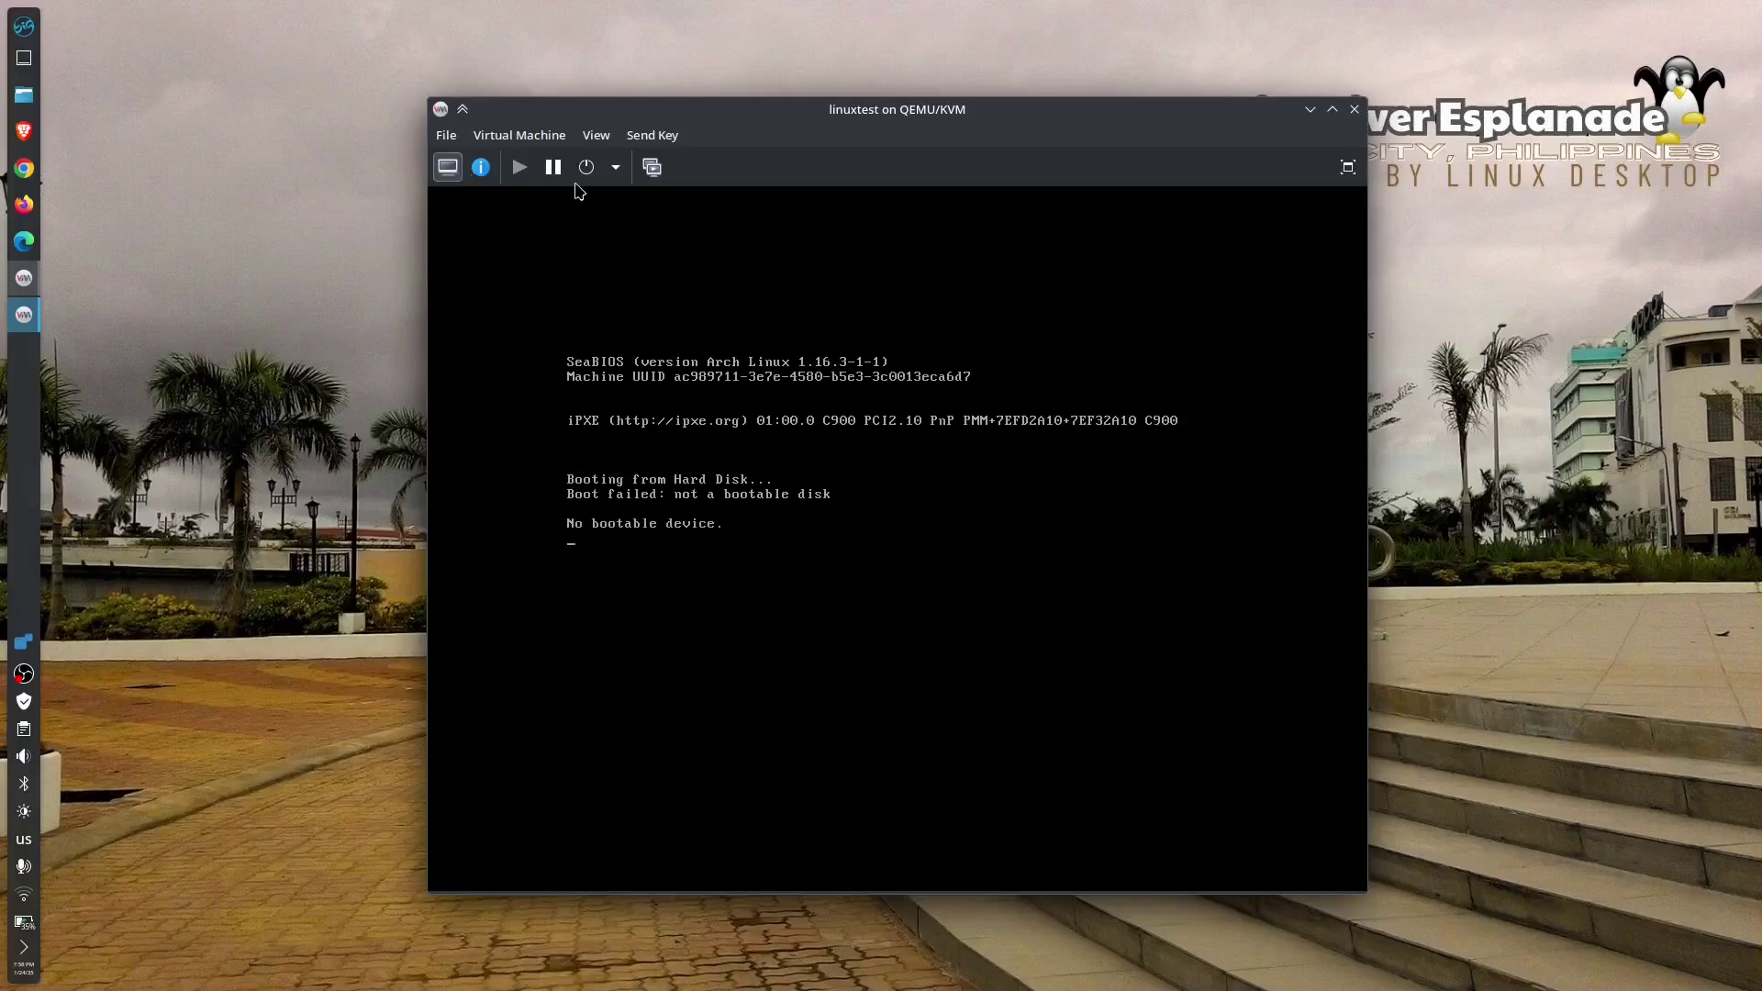
- Look through the console's power, Virtual Machine and Send Key menus, then close the linuxtest console
{"action": "left_click", "coordinate": [616, 169]}
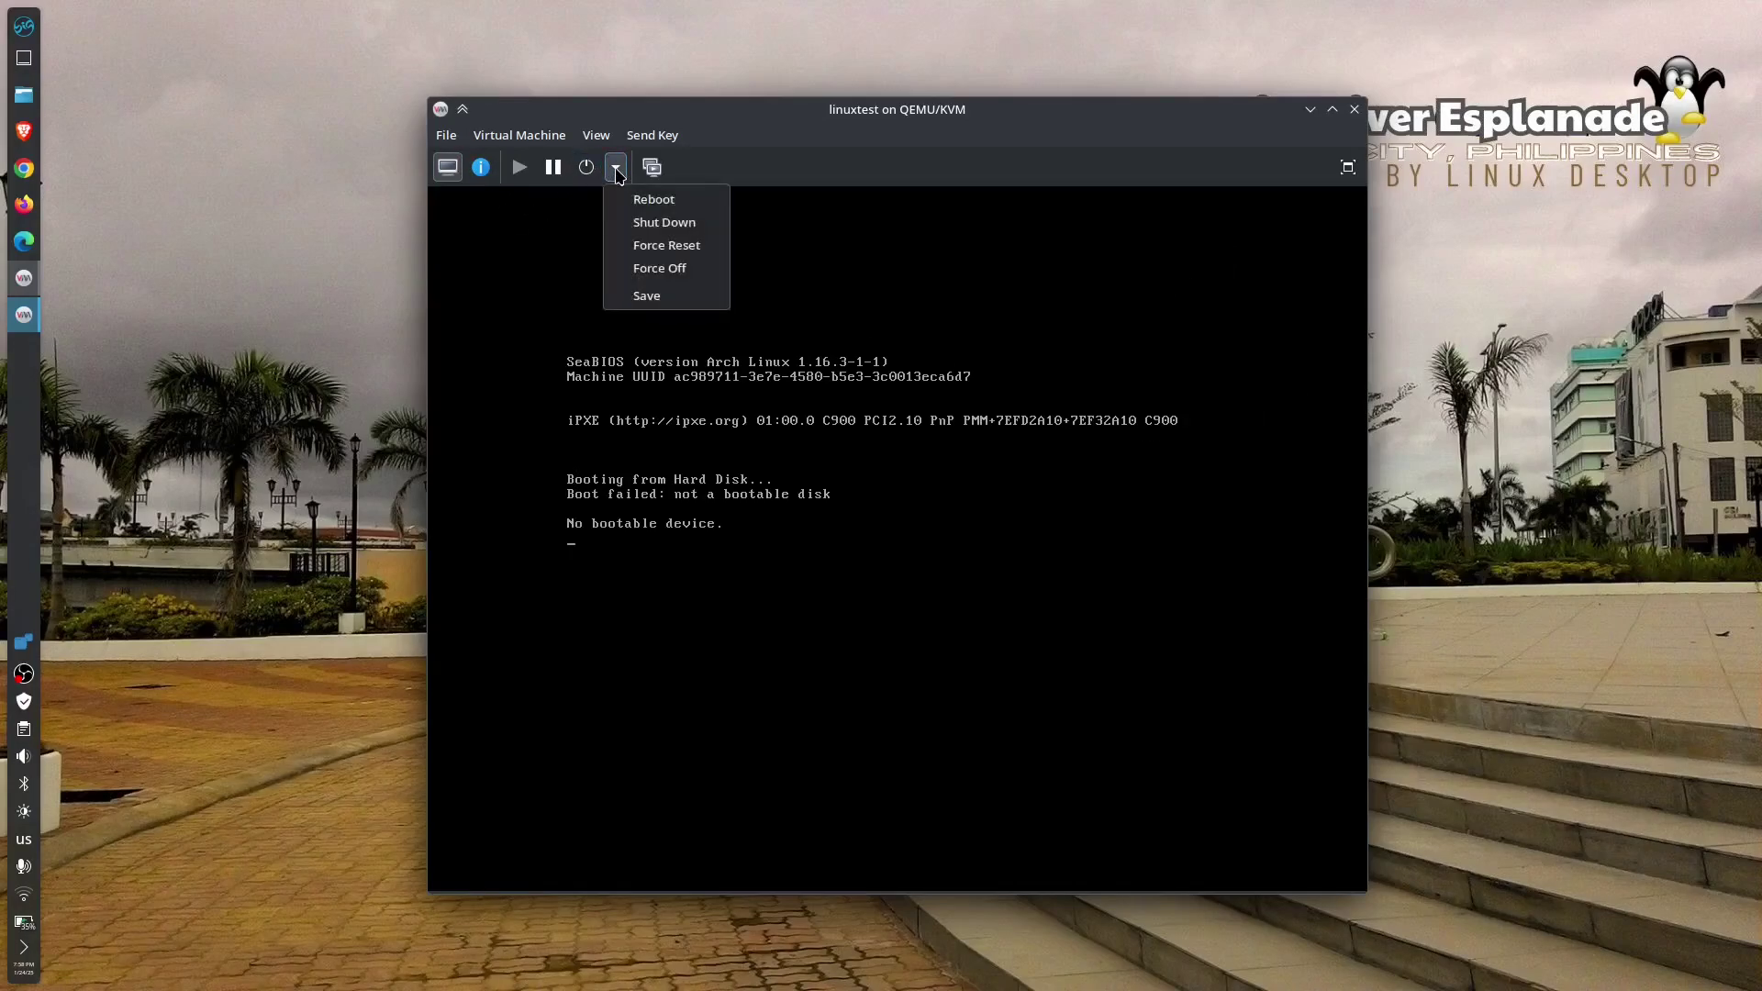
{"action": "left_click", "coordinate": [767, 167]}
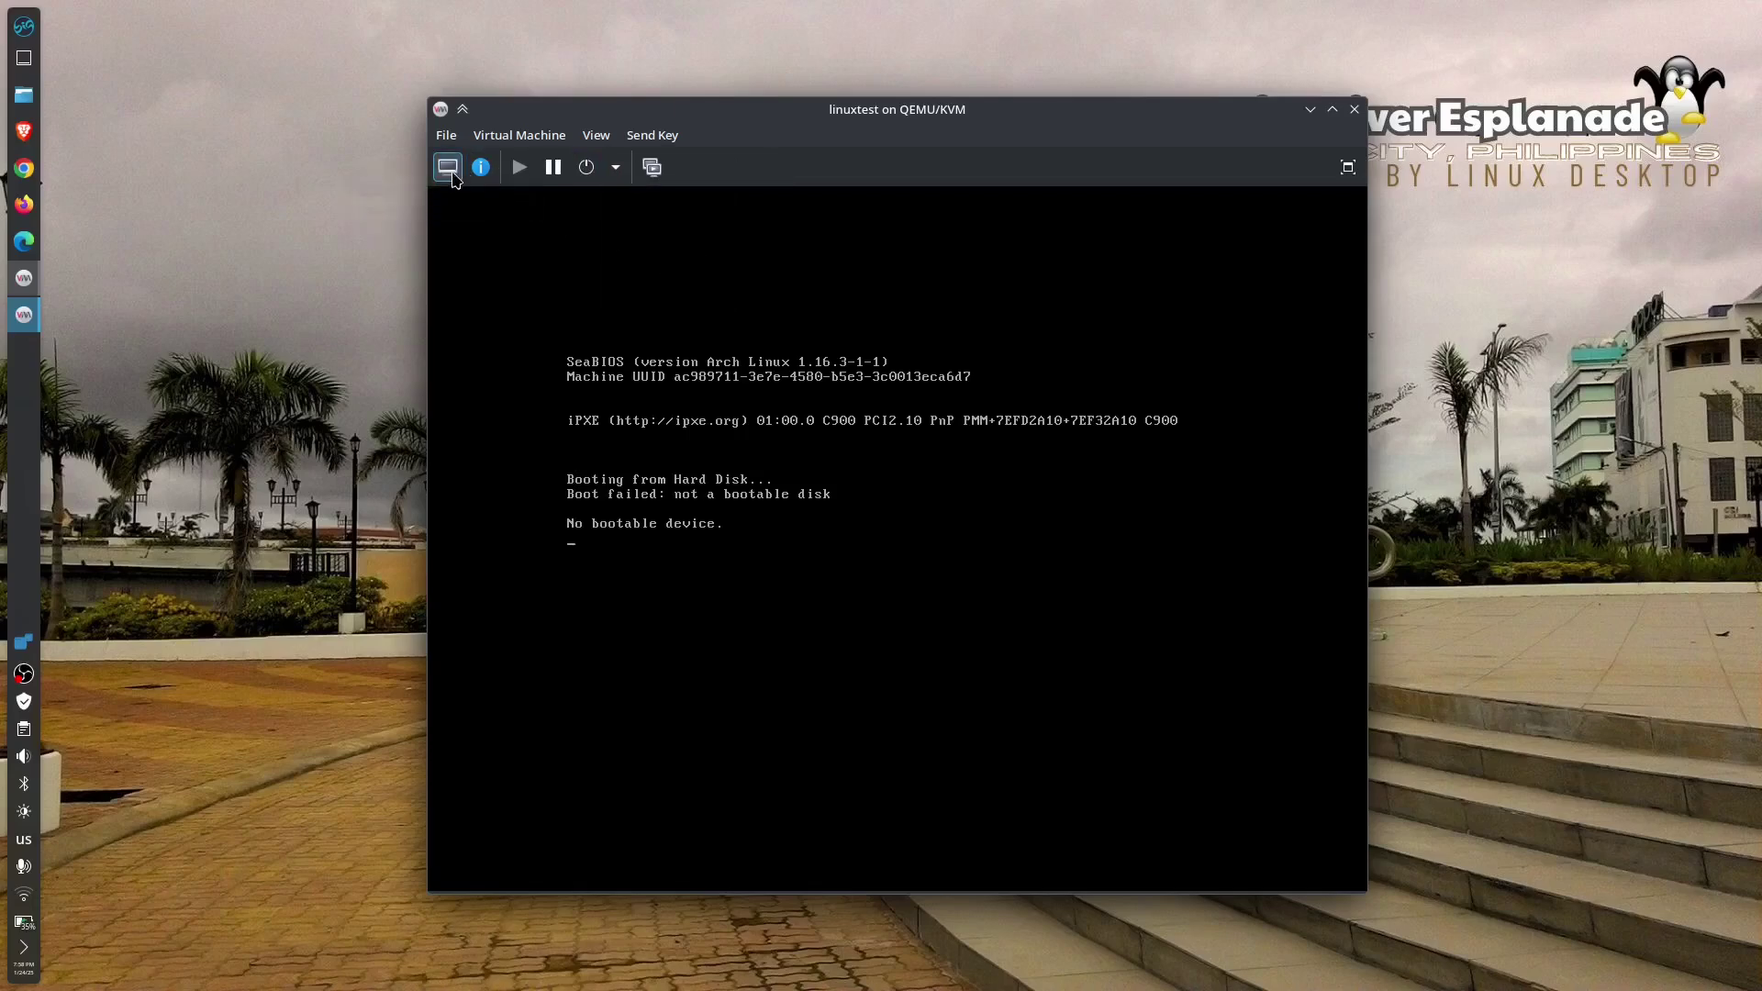
{"action": "left_click", "coordinate": [528, 137]}
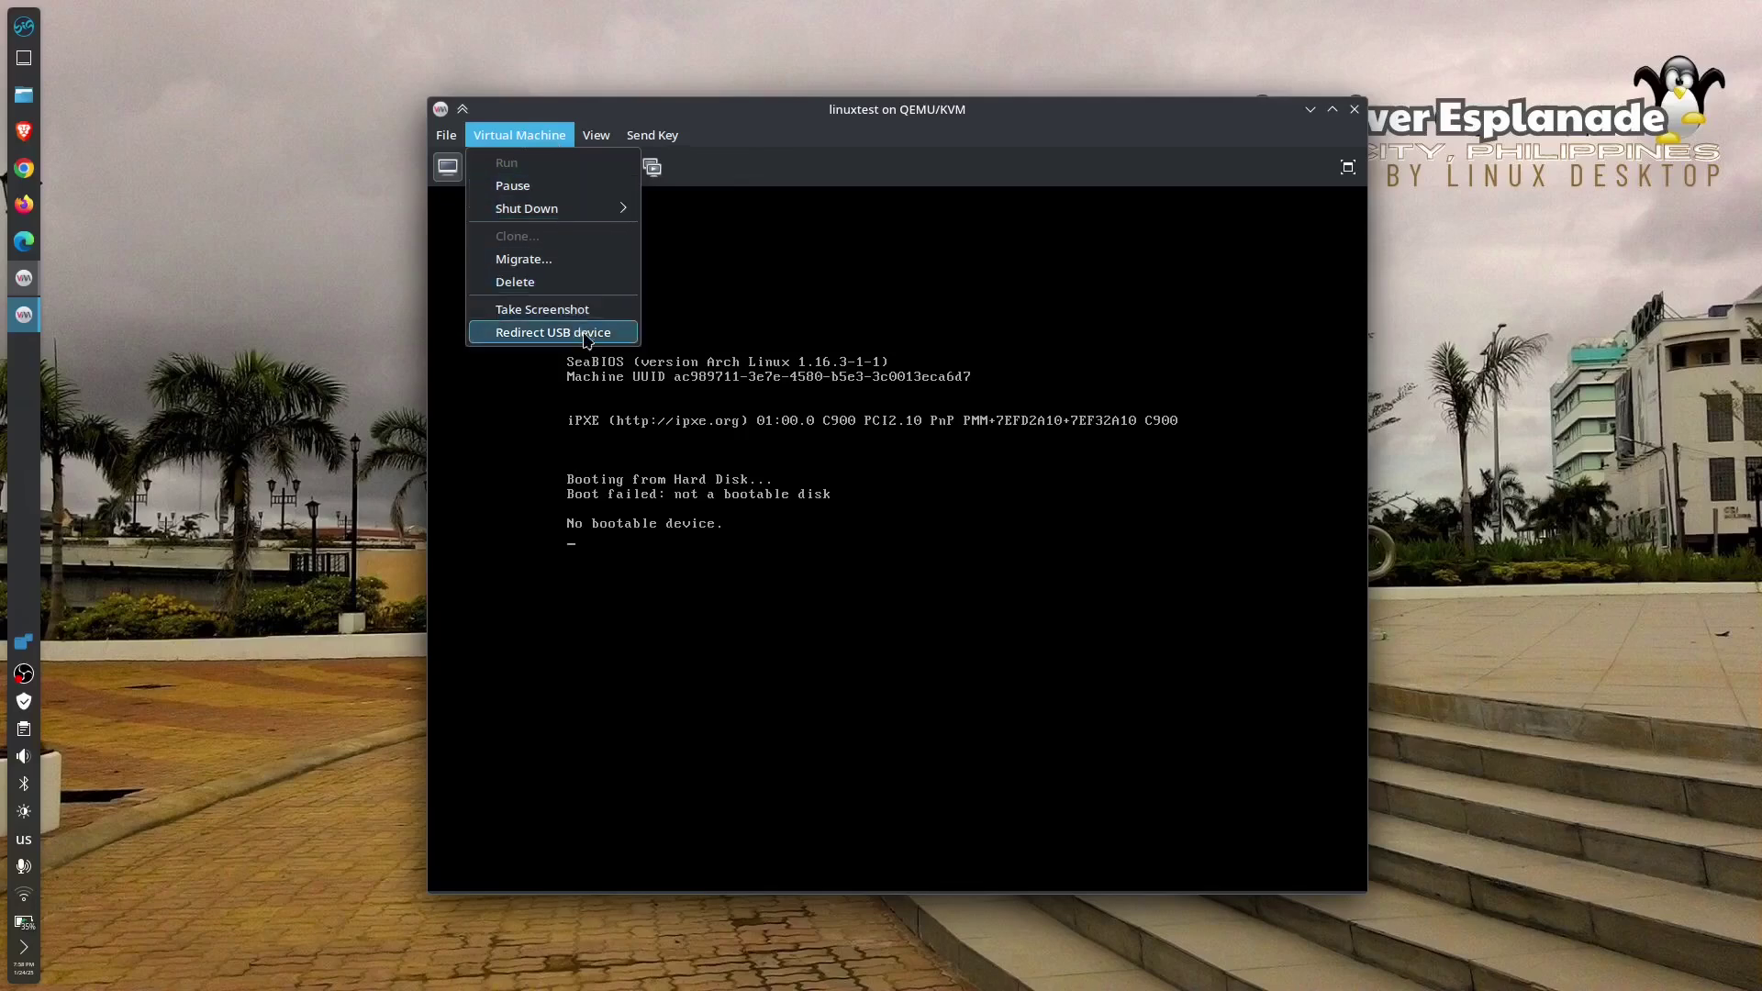
{"action": "mouse_move", "coordinate": [597, 136]}
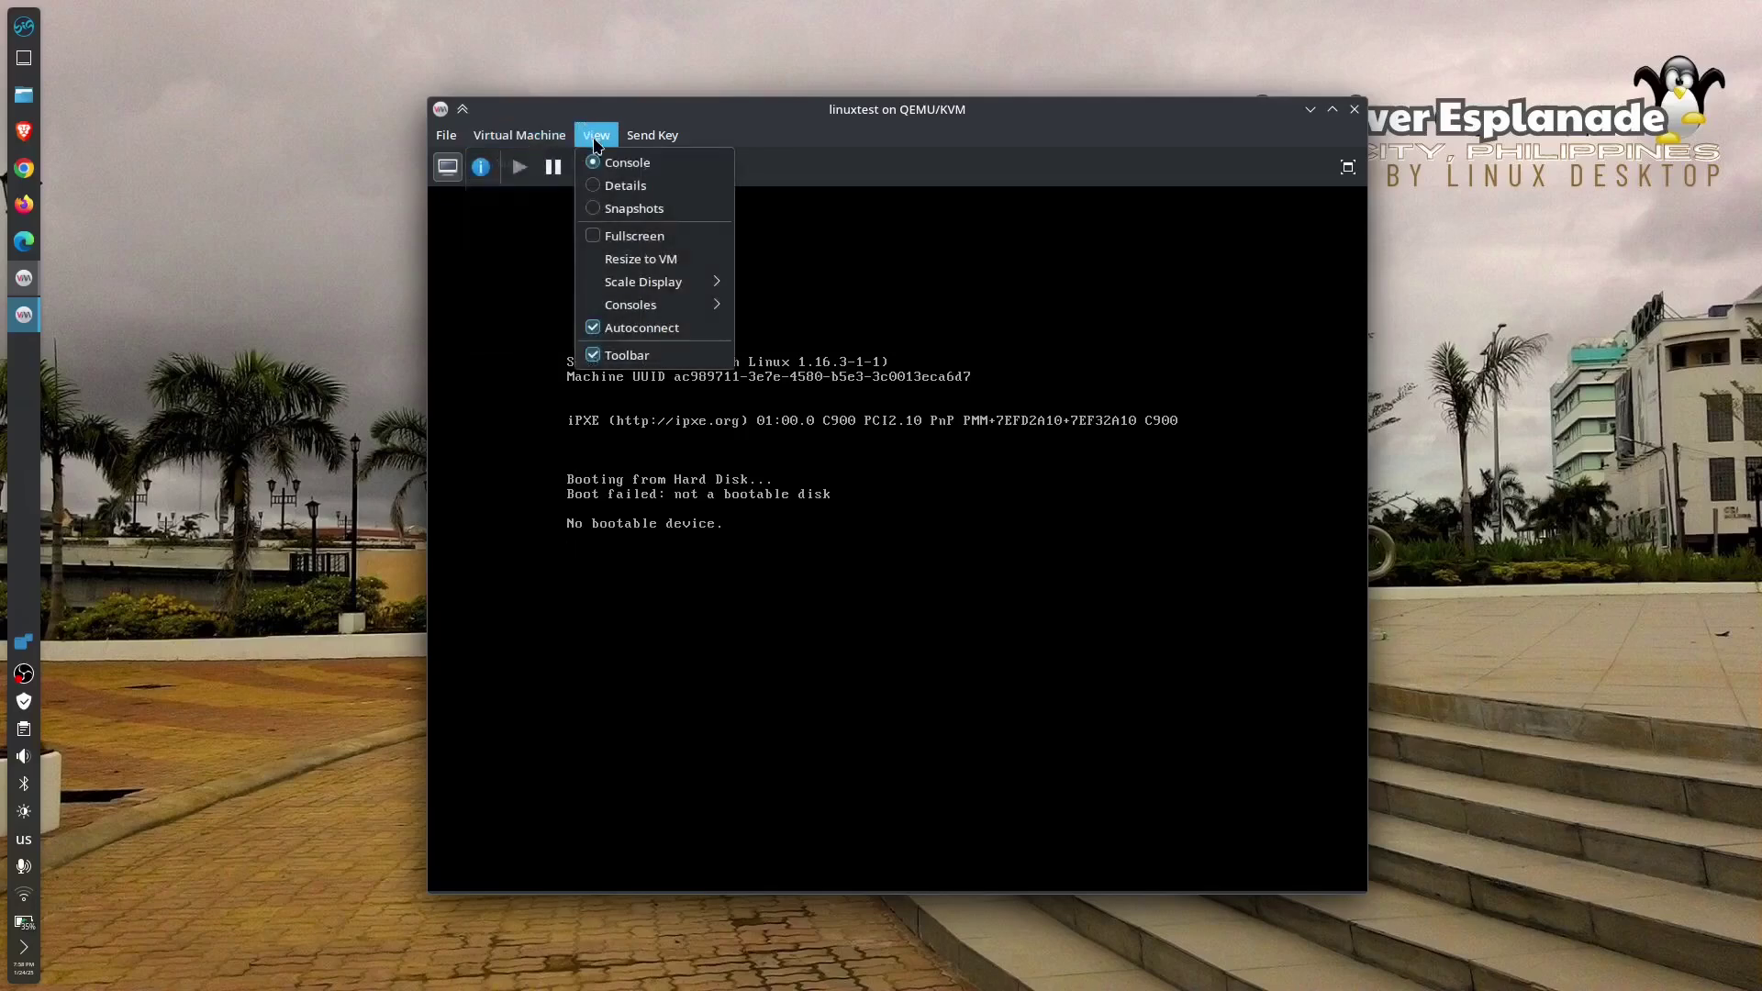
{"action": "mouse_move", "coordinate": [663, 138]}
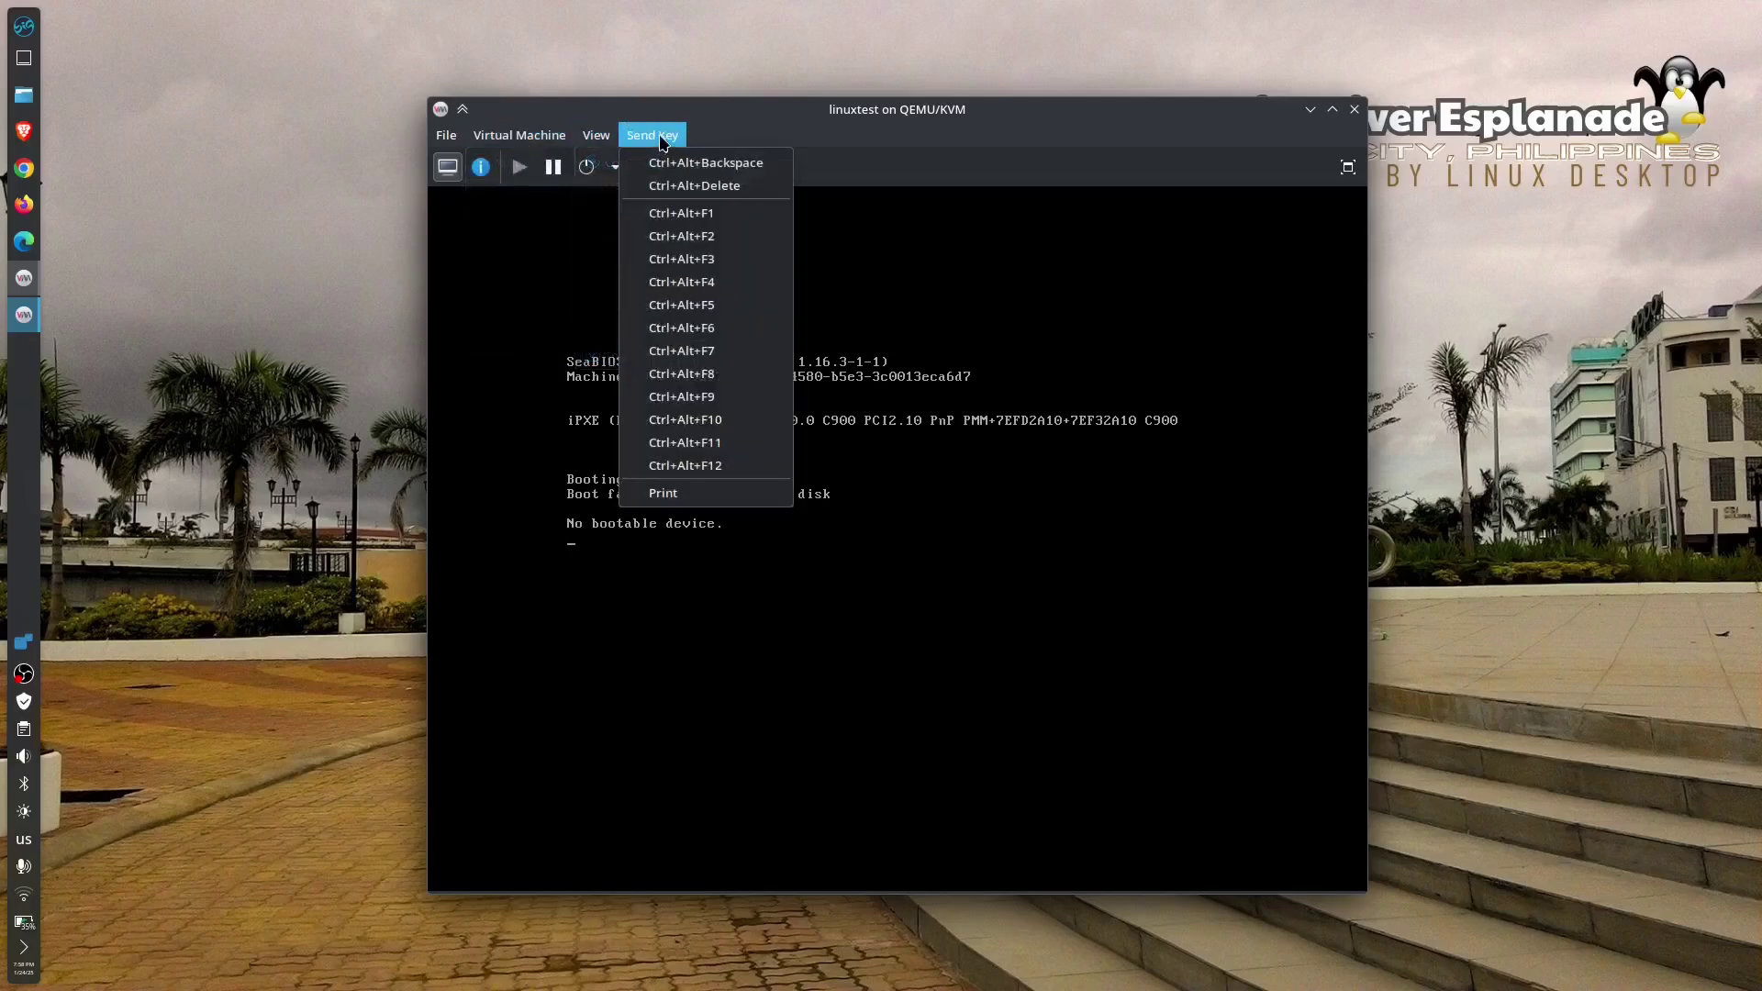
{"action": "left_click", "coordinate": [989, 141]}
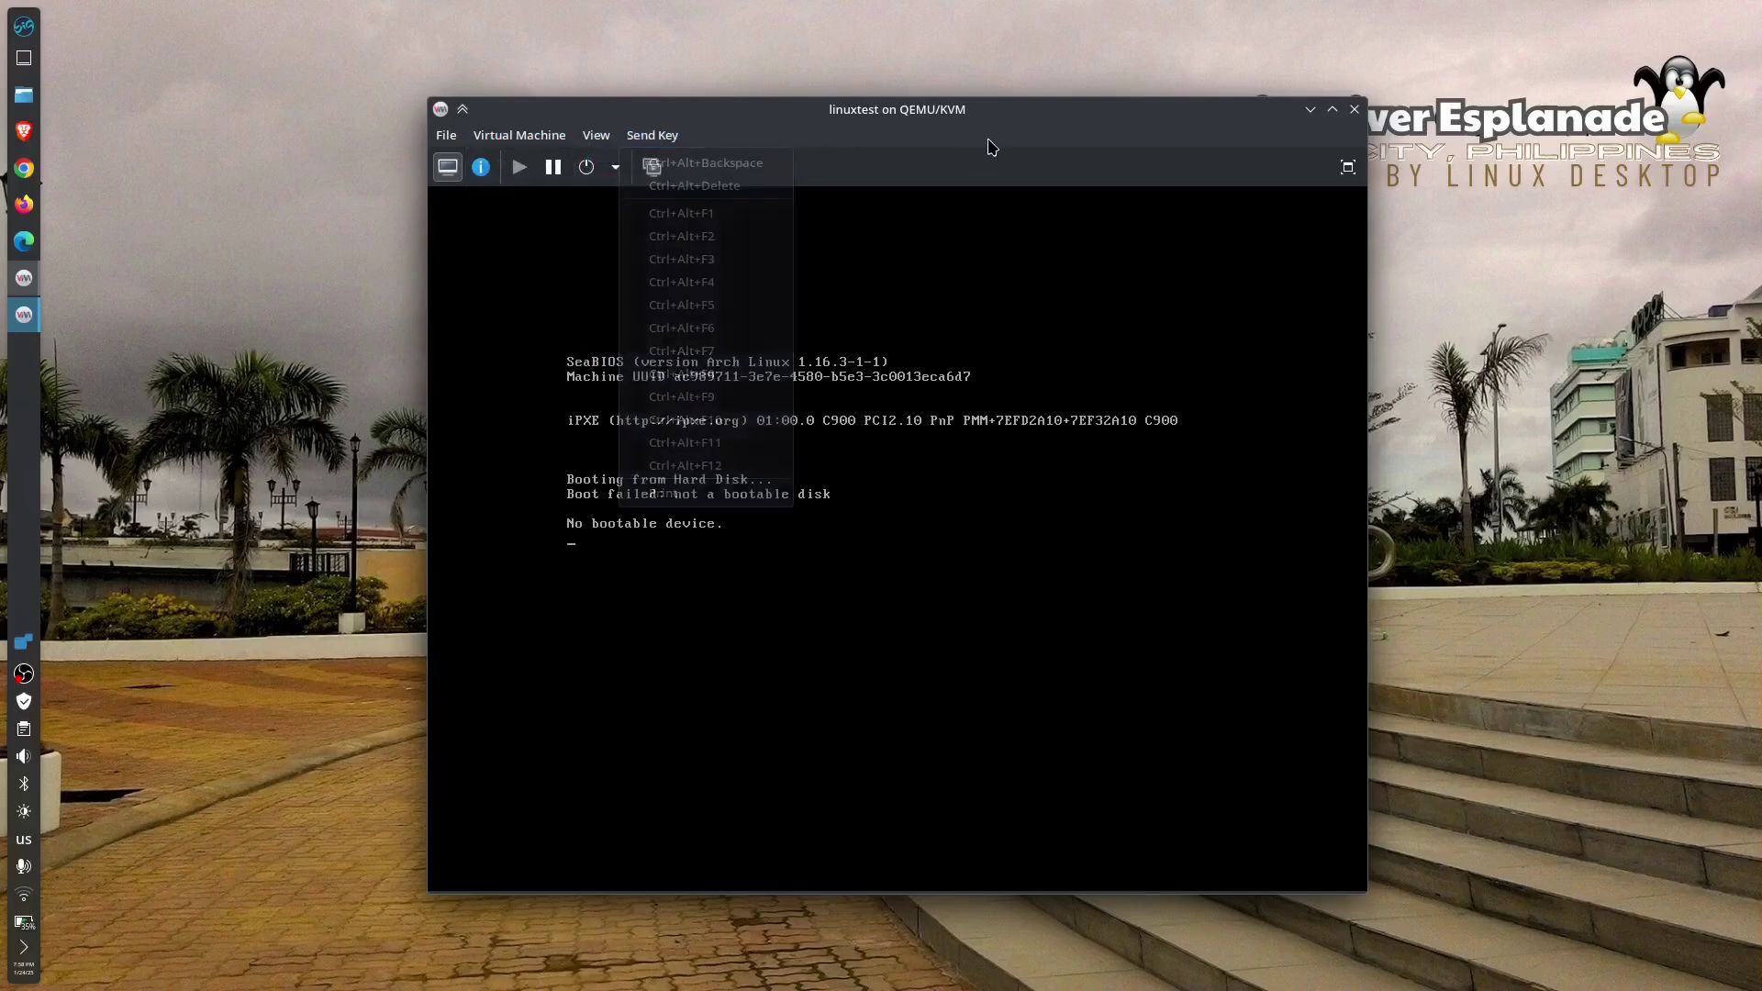
{"action": "left_click_drag", "start_coordinate": [1046, 114], "coordinate": [827, 91]}
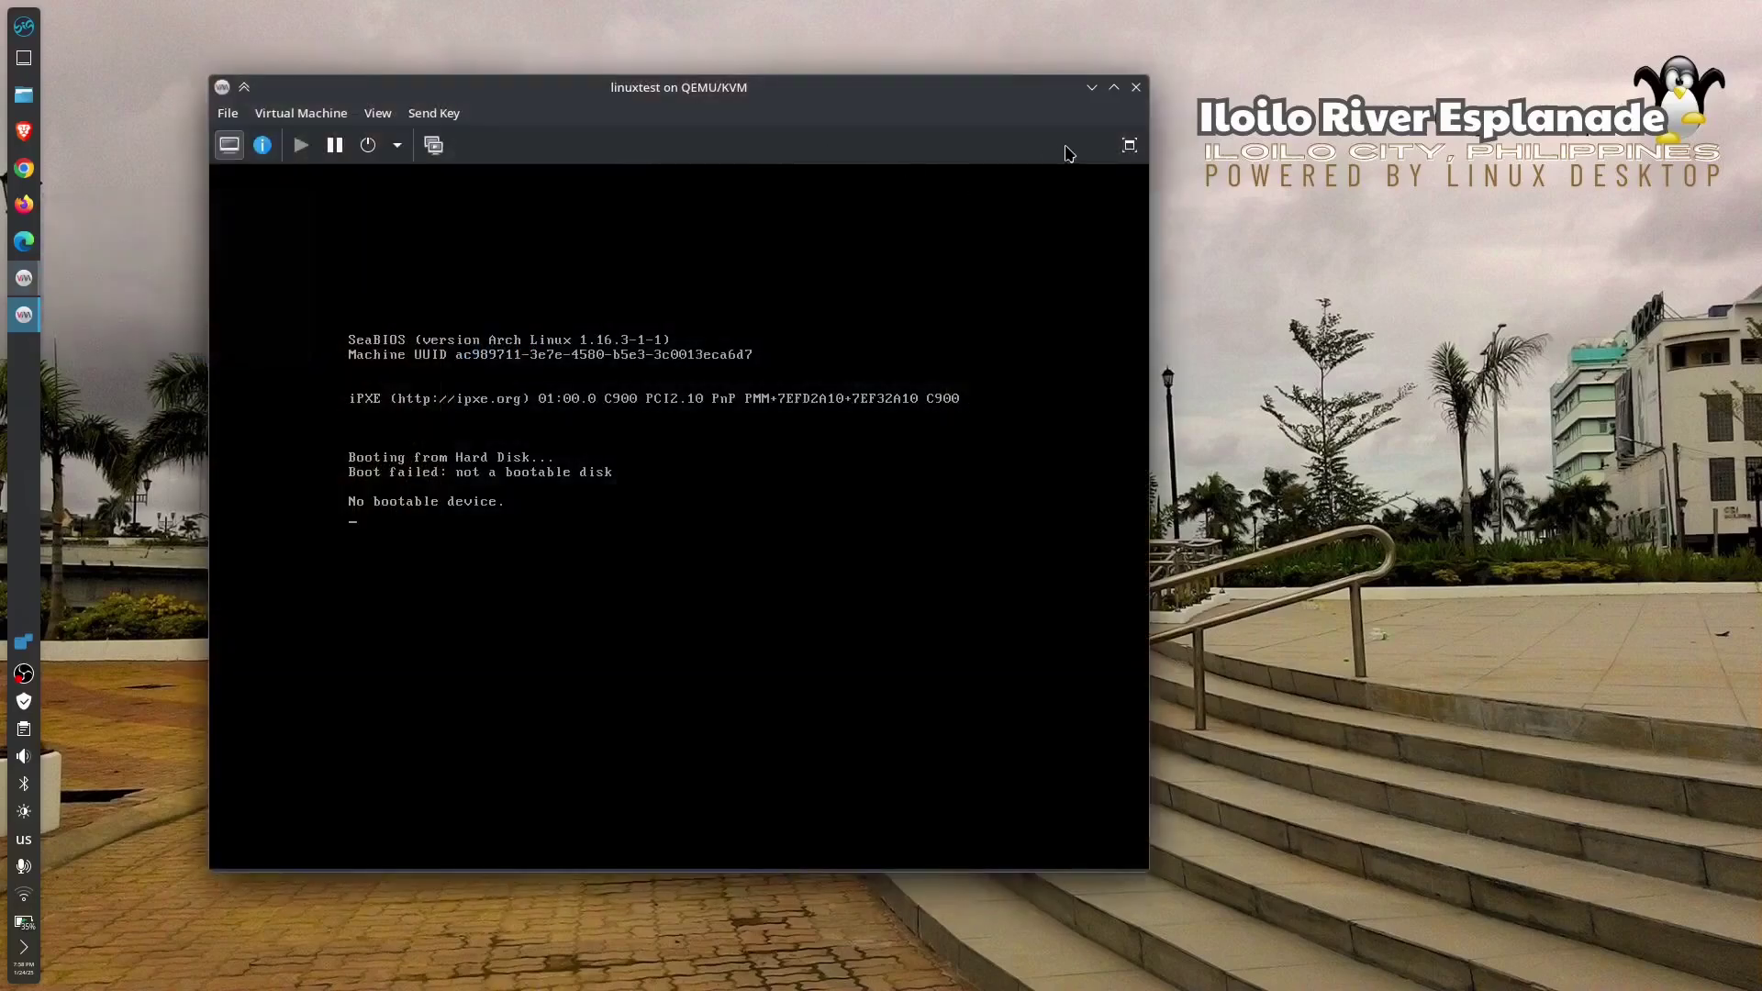
{"action": "left_click", "coordinate": [1136, 88]}
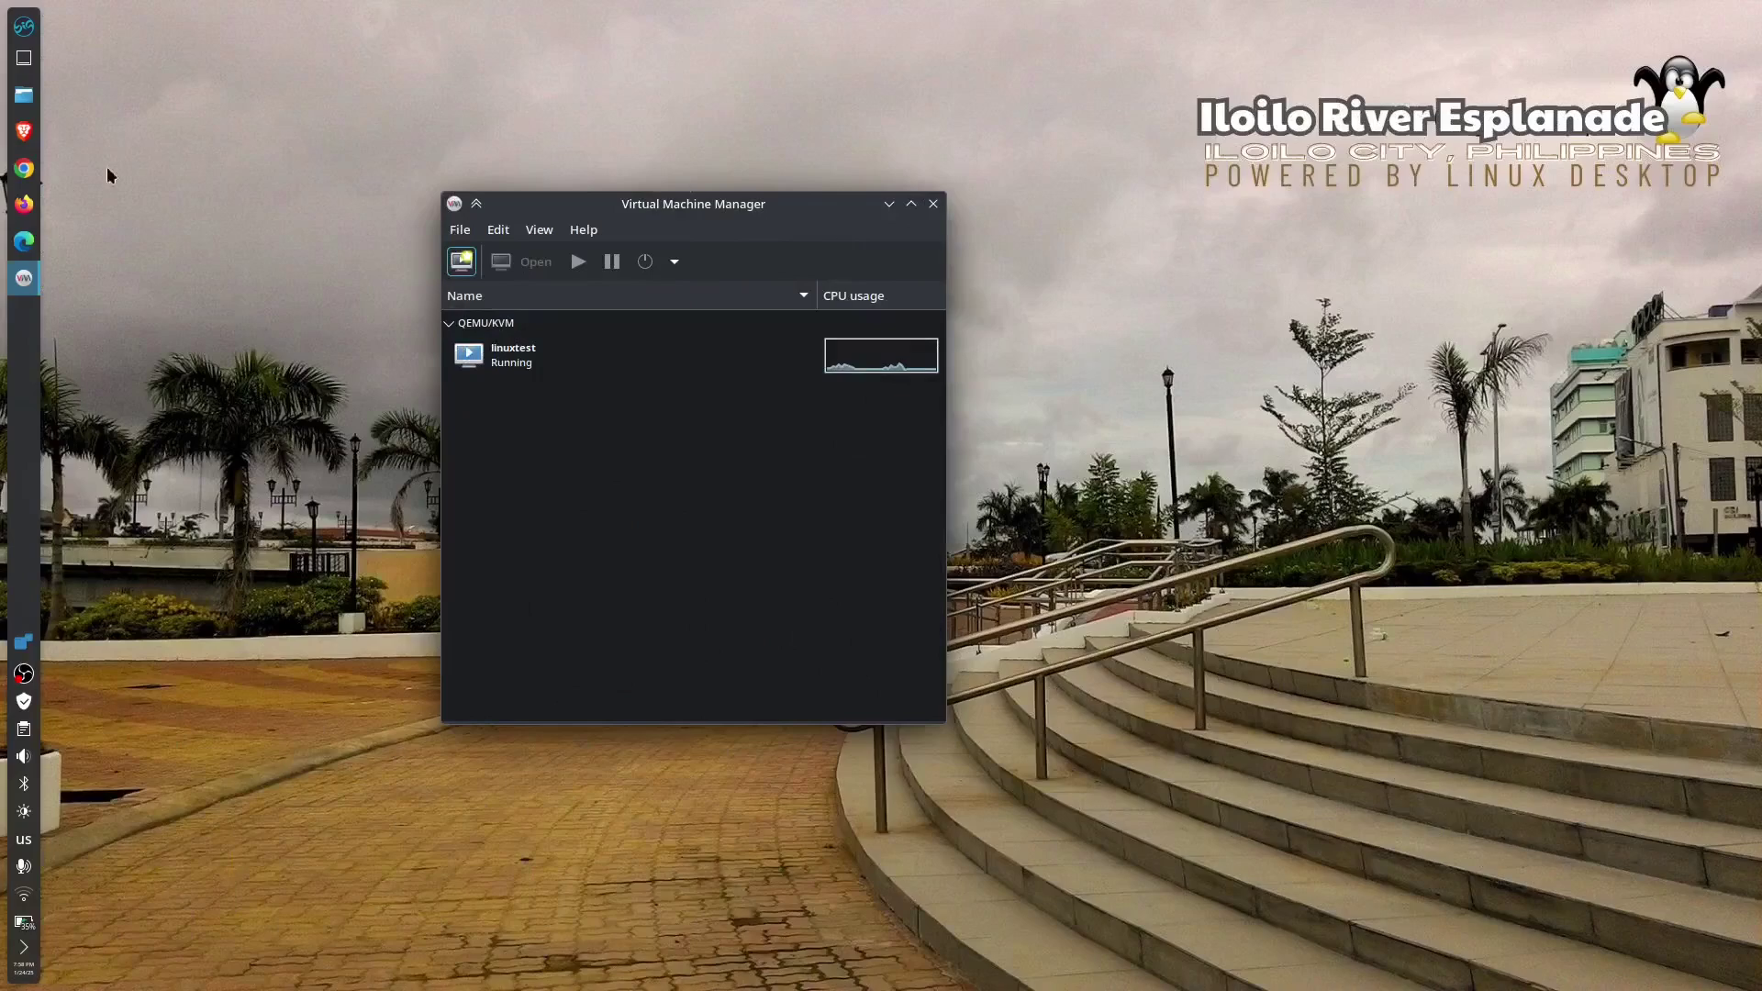
- Browse the KDE launcher through Utilities and Webapps to the System category
{"action": "left_click", "coordinate": [24, 27]}
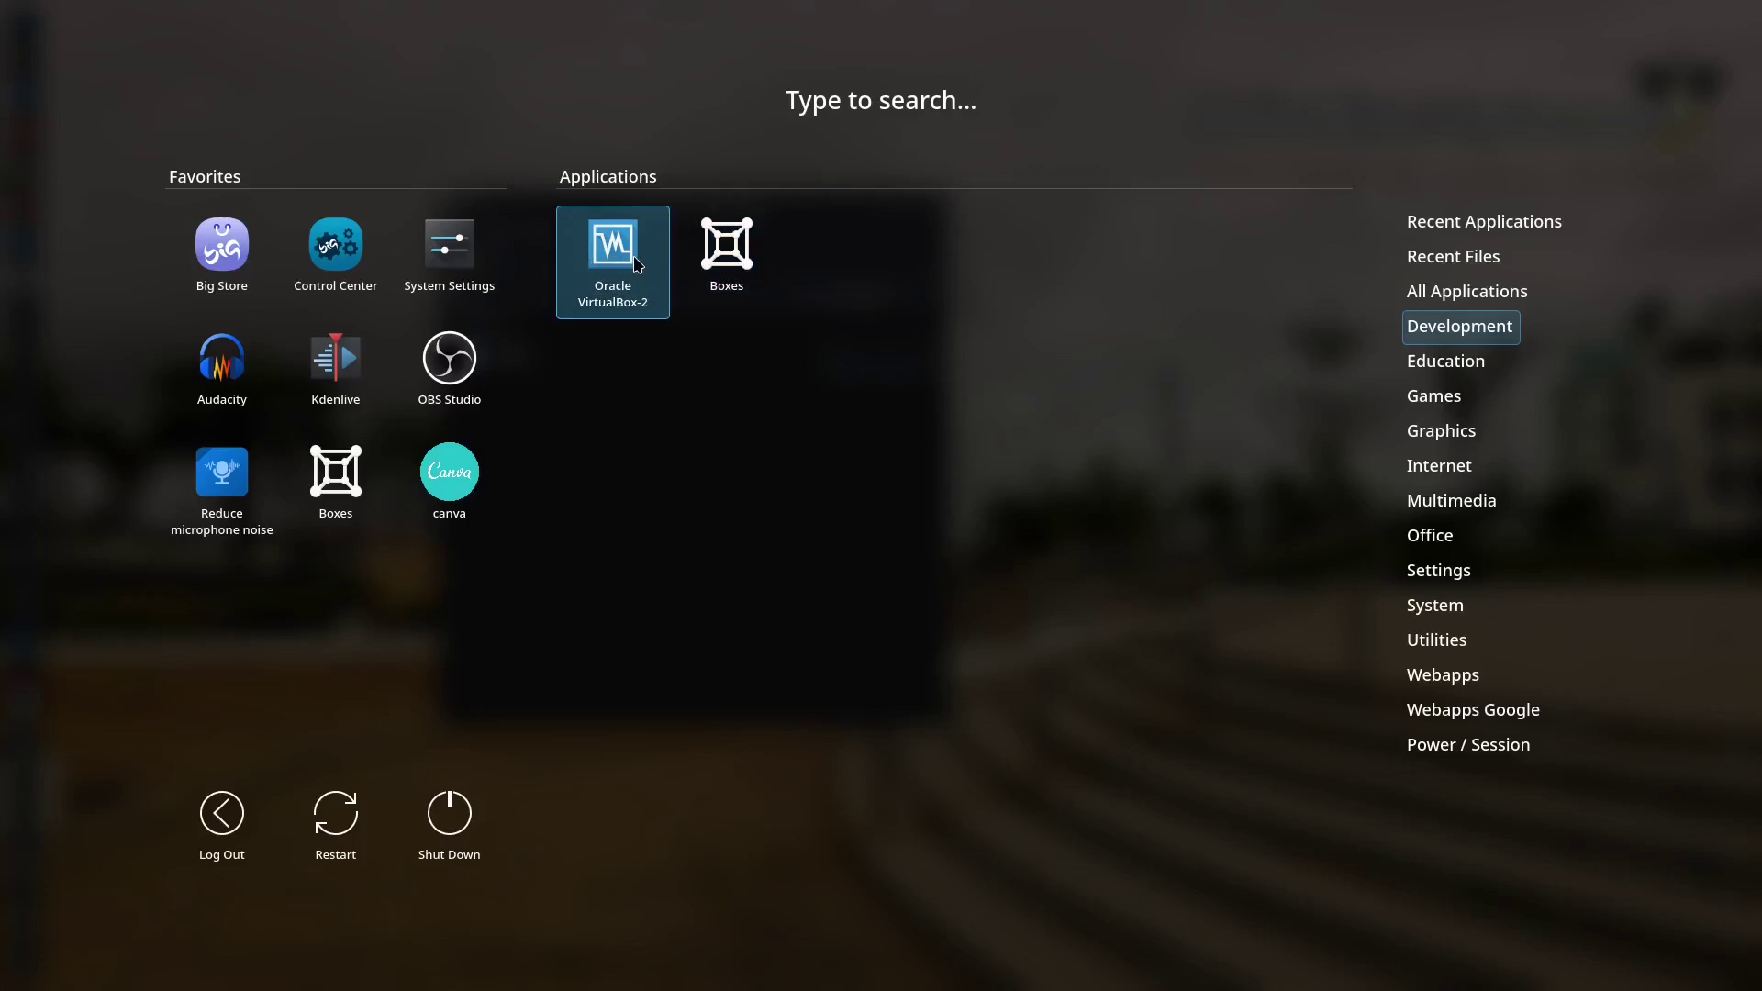
{"action": "left_click", "coordinate": [1429, 642]}
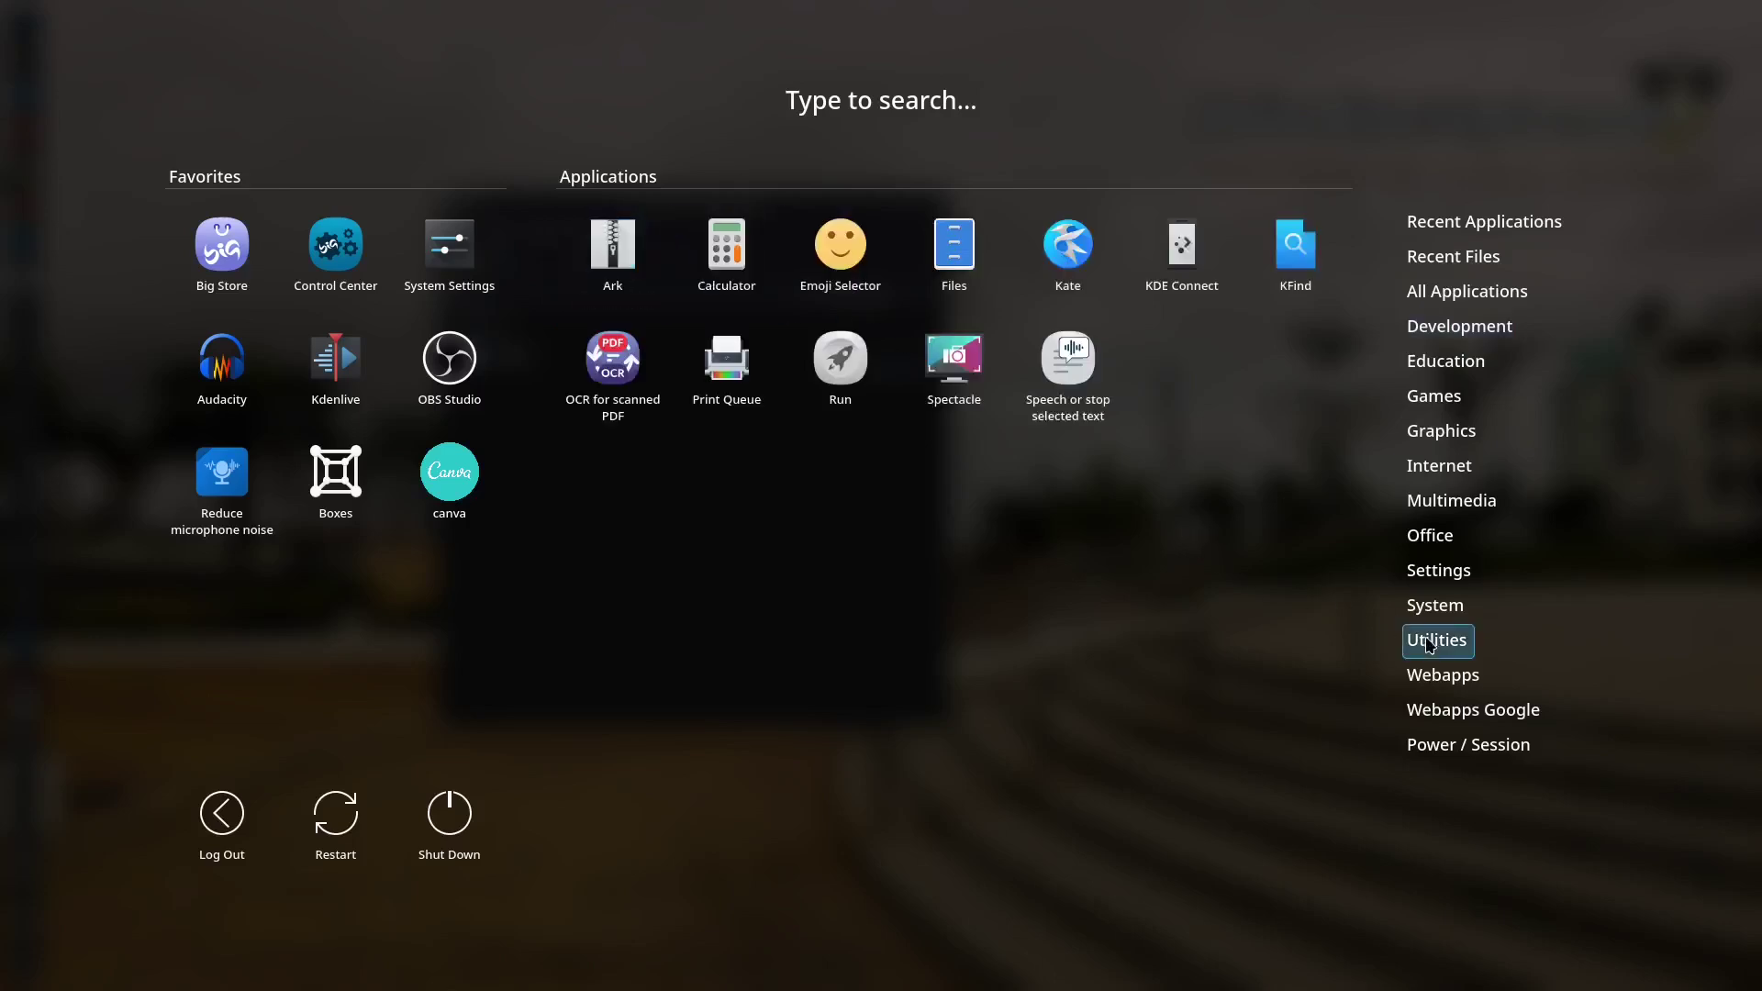
{"action": "left_click", "coordinate": [1450, 678]}
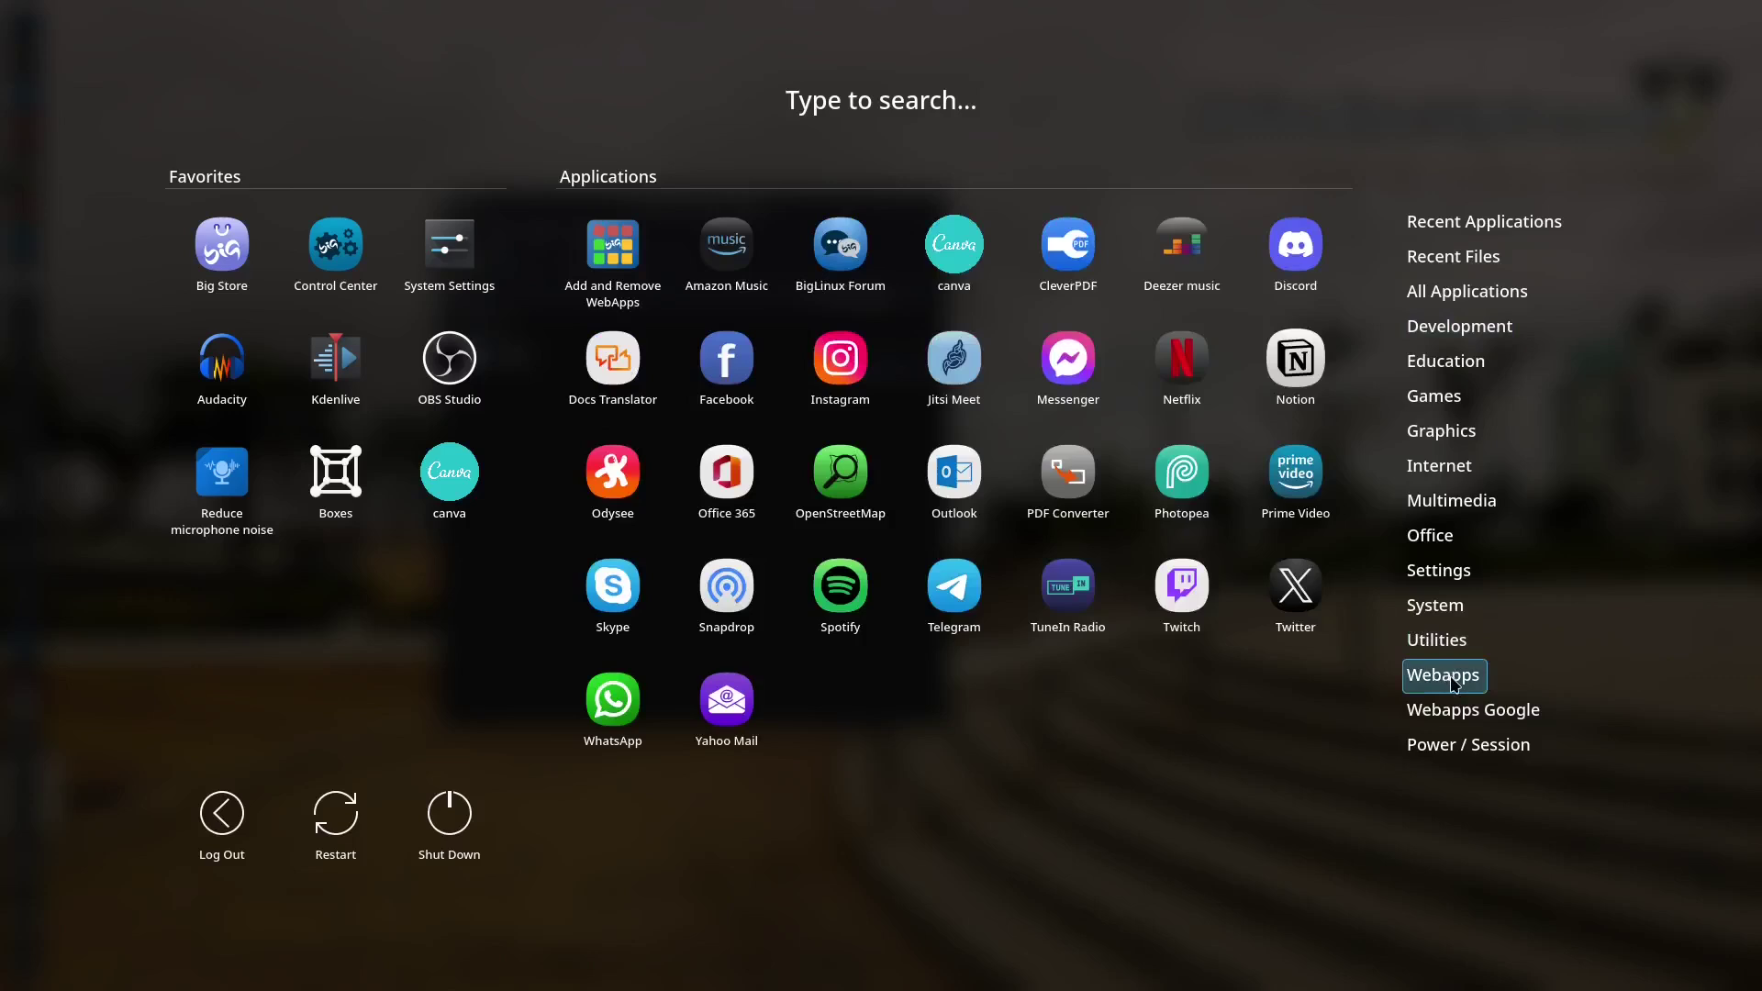
{"action": "left_click", "coordinate": [1435, 642]}
{"action": "left_click", "coordinate": [1434, 609]}
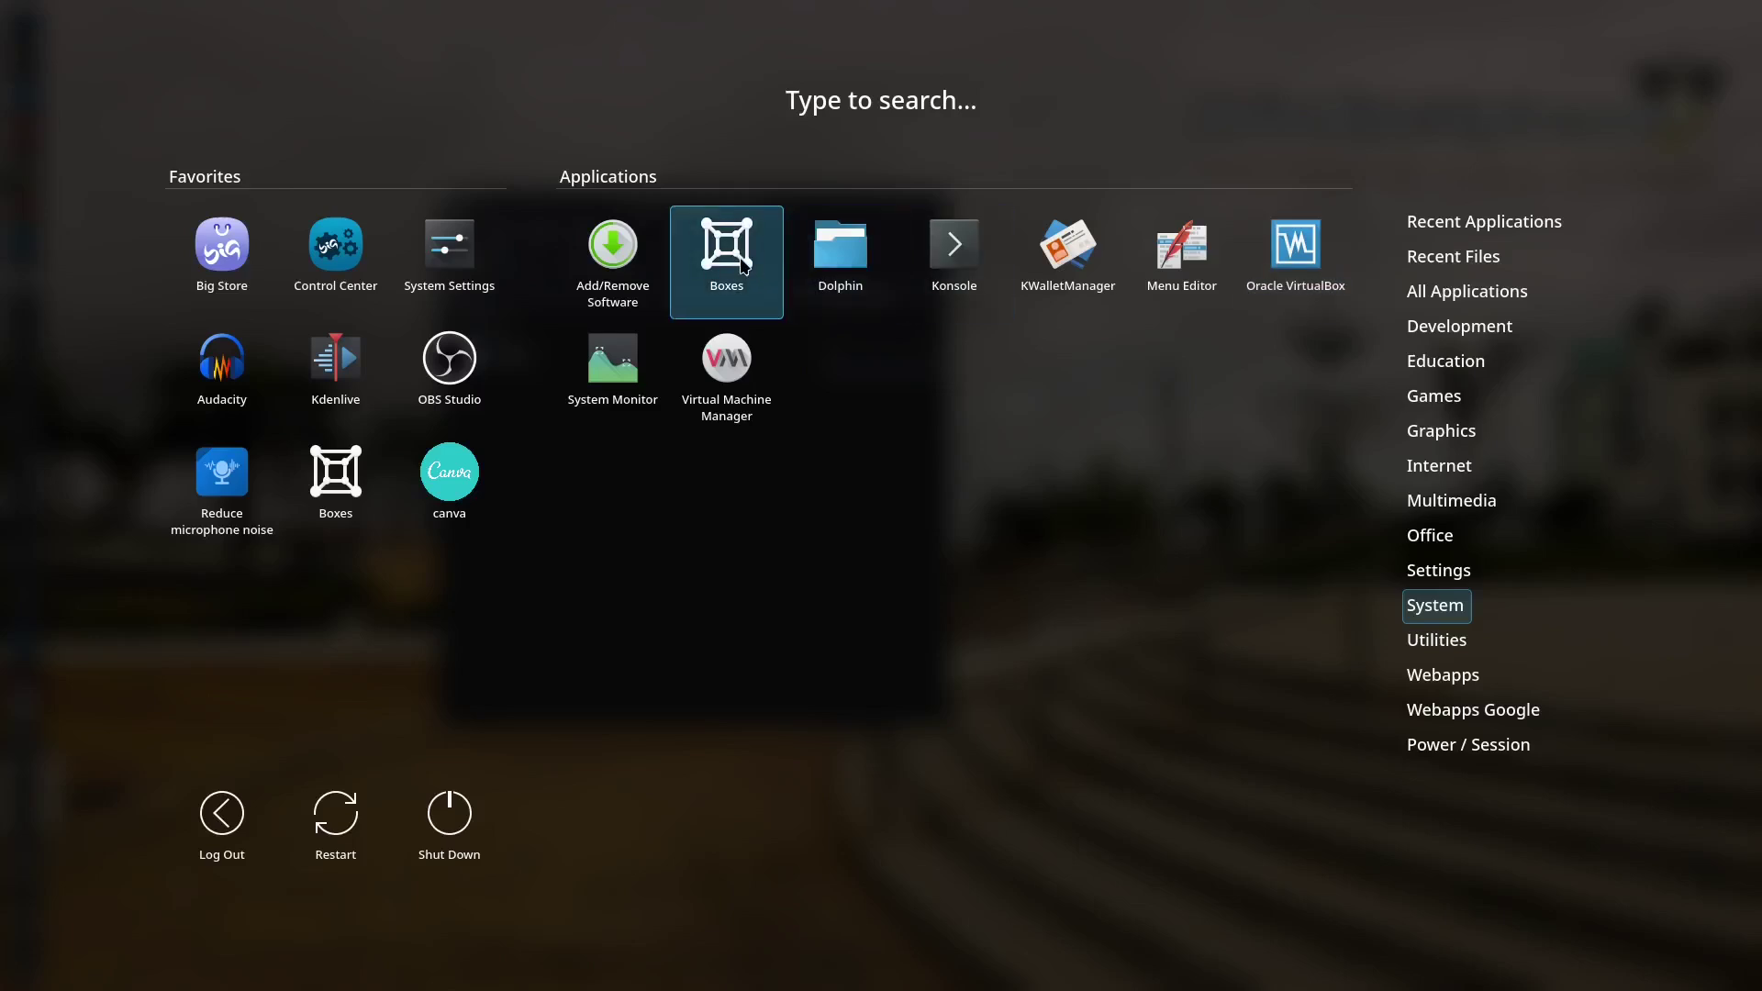
- Launch Virtual Machine Manager and check Help > About showing version 4.1.0, then close it
{"action": "left_click", "coordinate": [748, 371]}
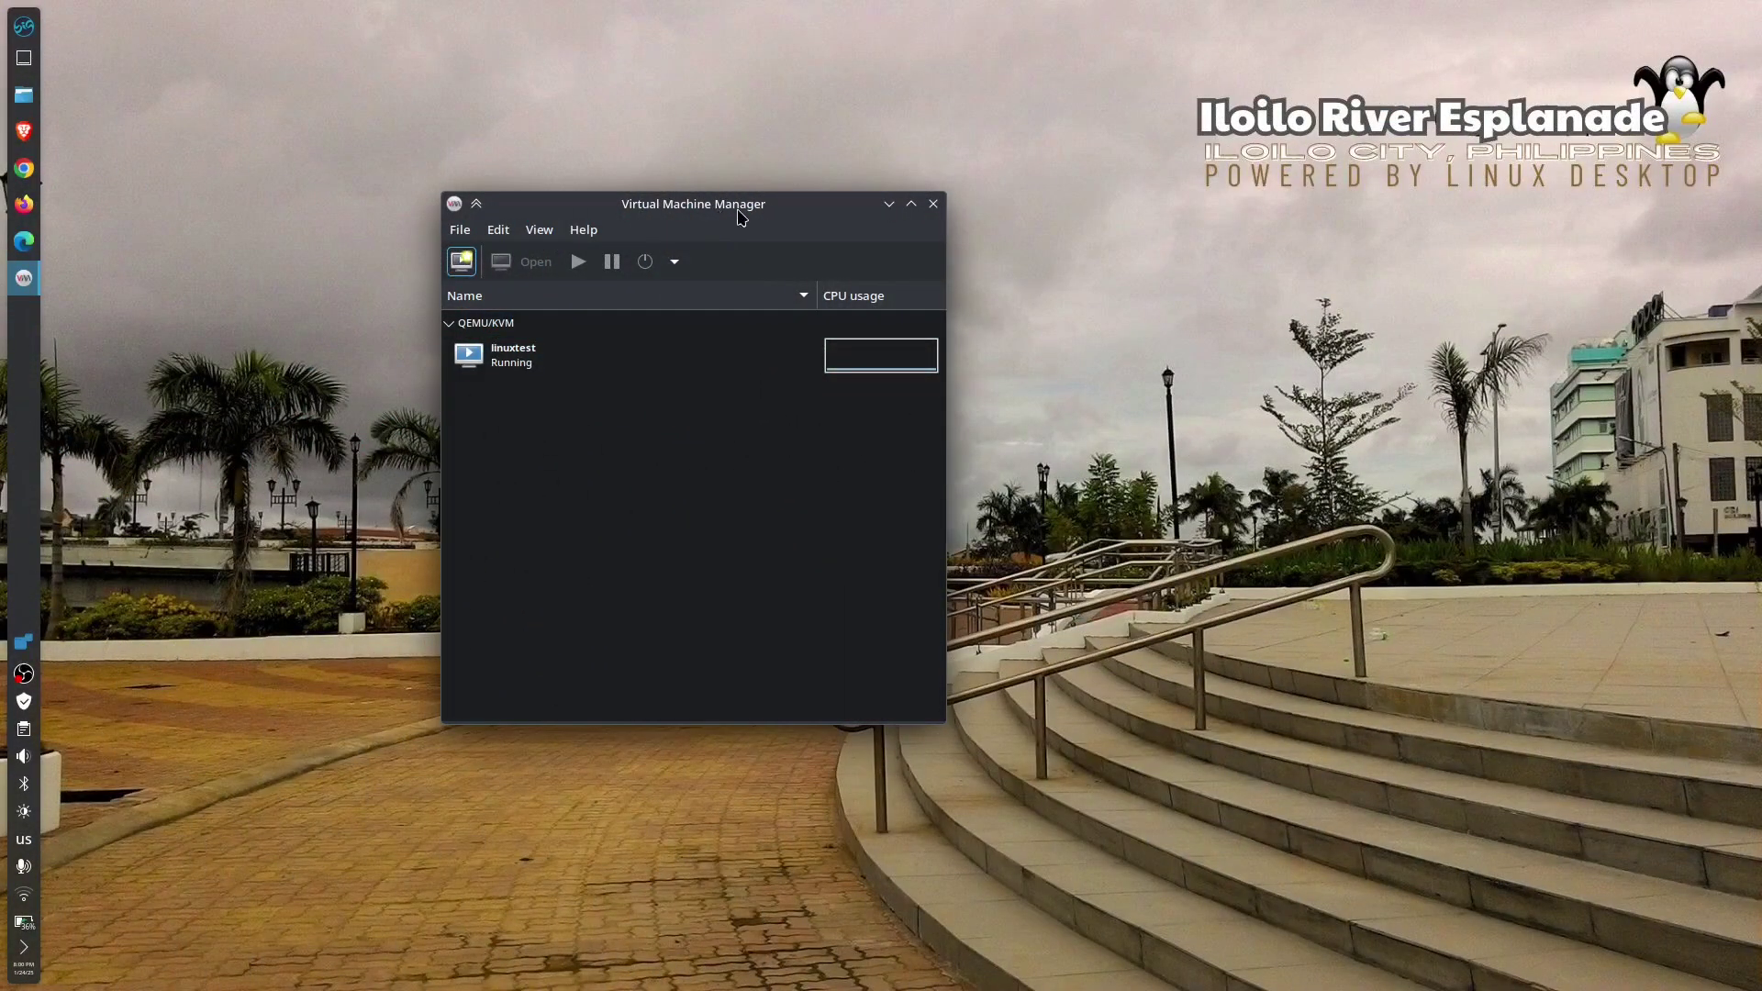
{"action": "left_click_drag", "start_coordinate": [742, 203], "coordinate": [786, 204]}
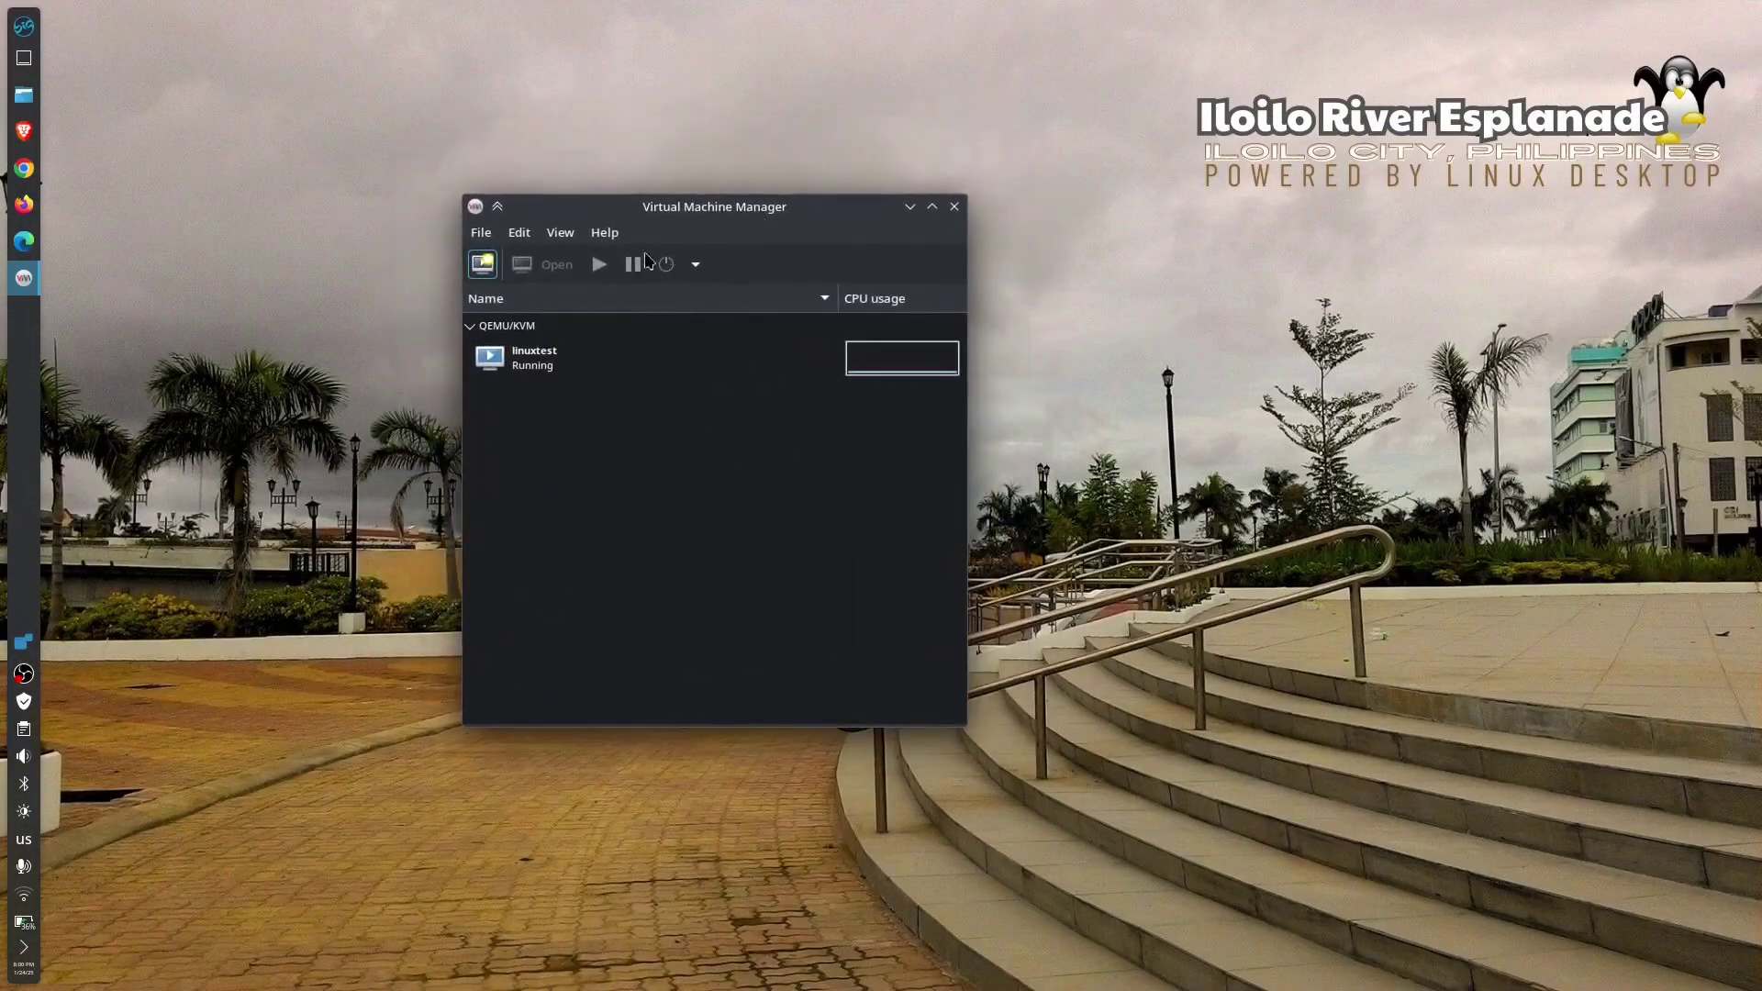
{"action": "left_click", "coordinate": [602, 234]}
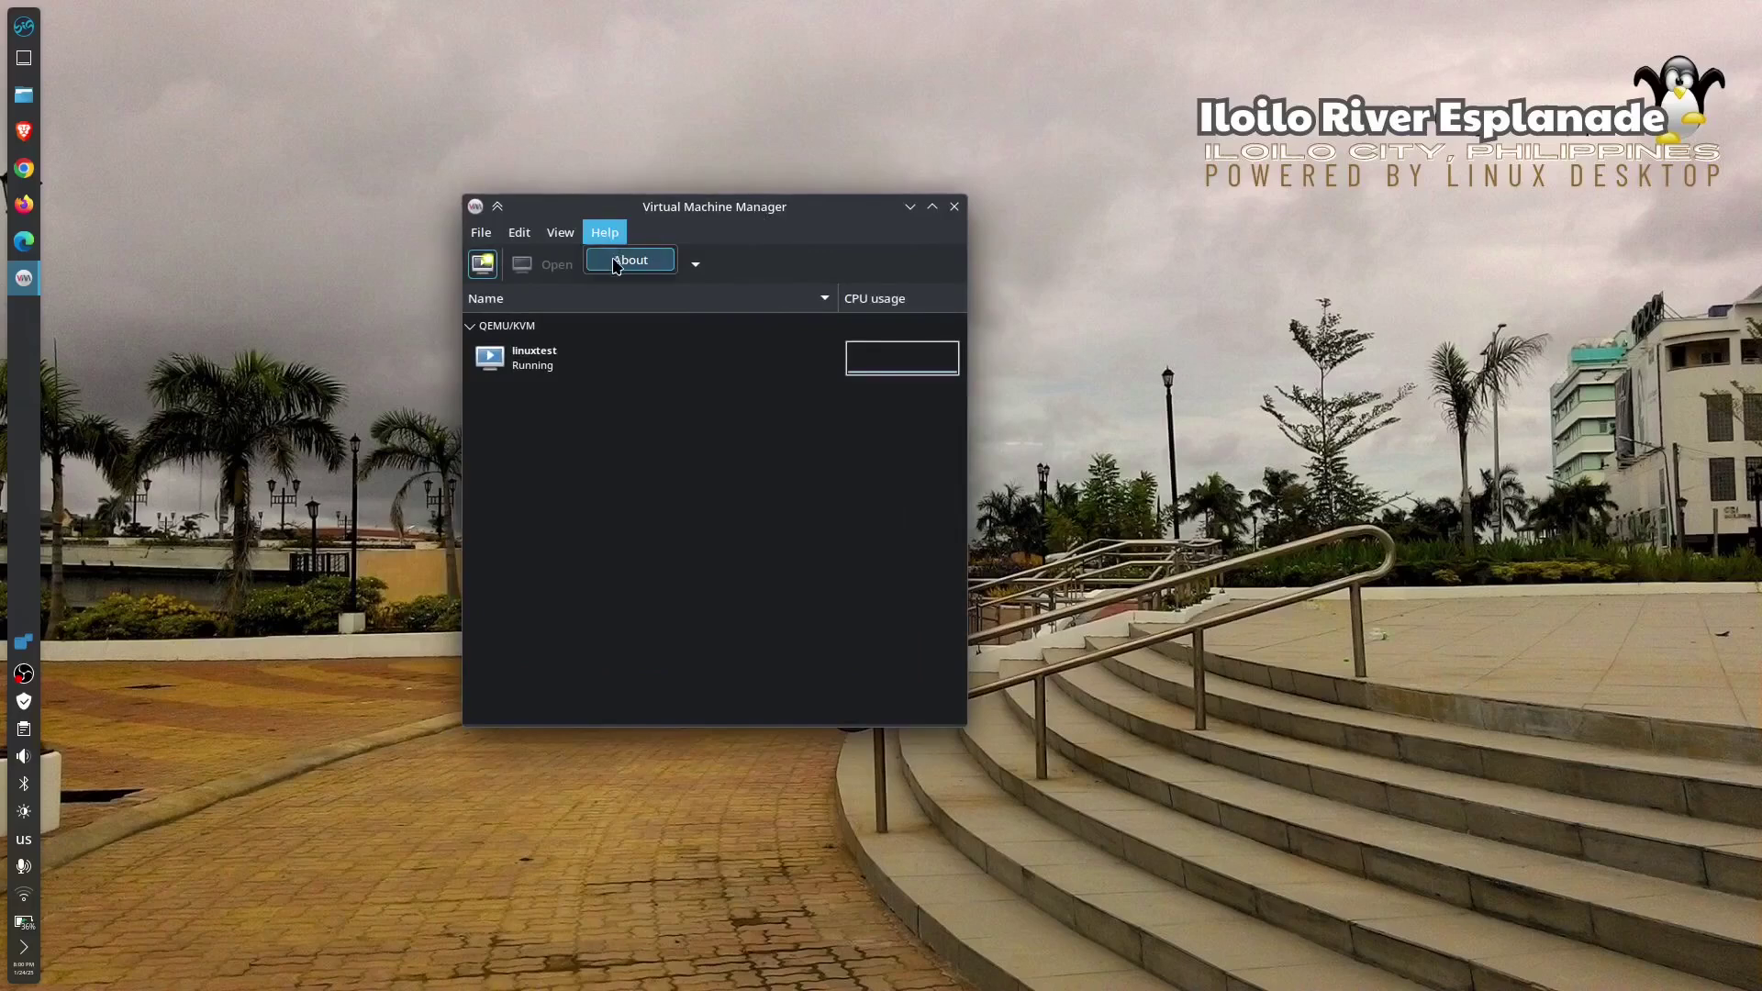
{"action": "left_click", "coordinate": [616, 265]}
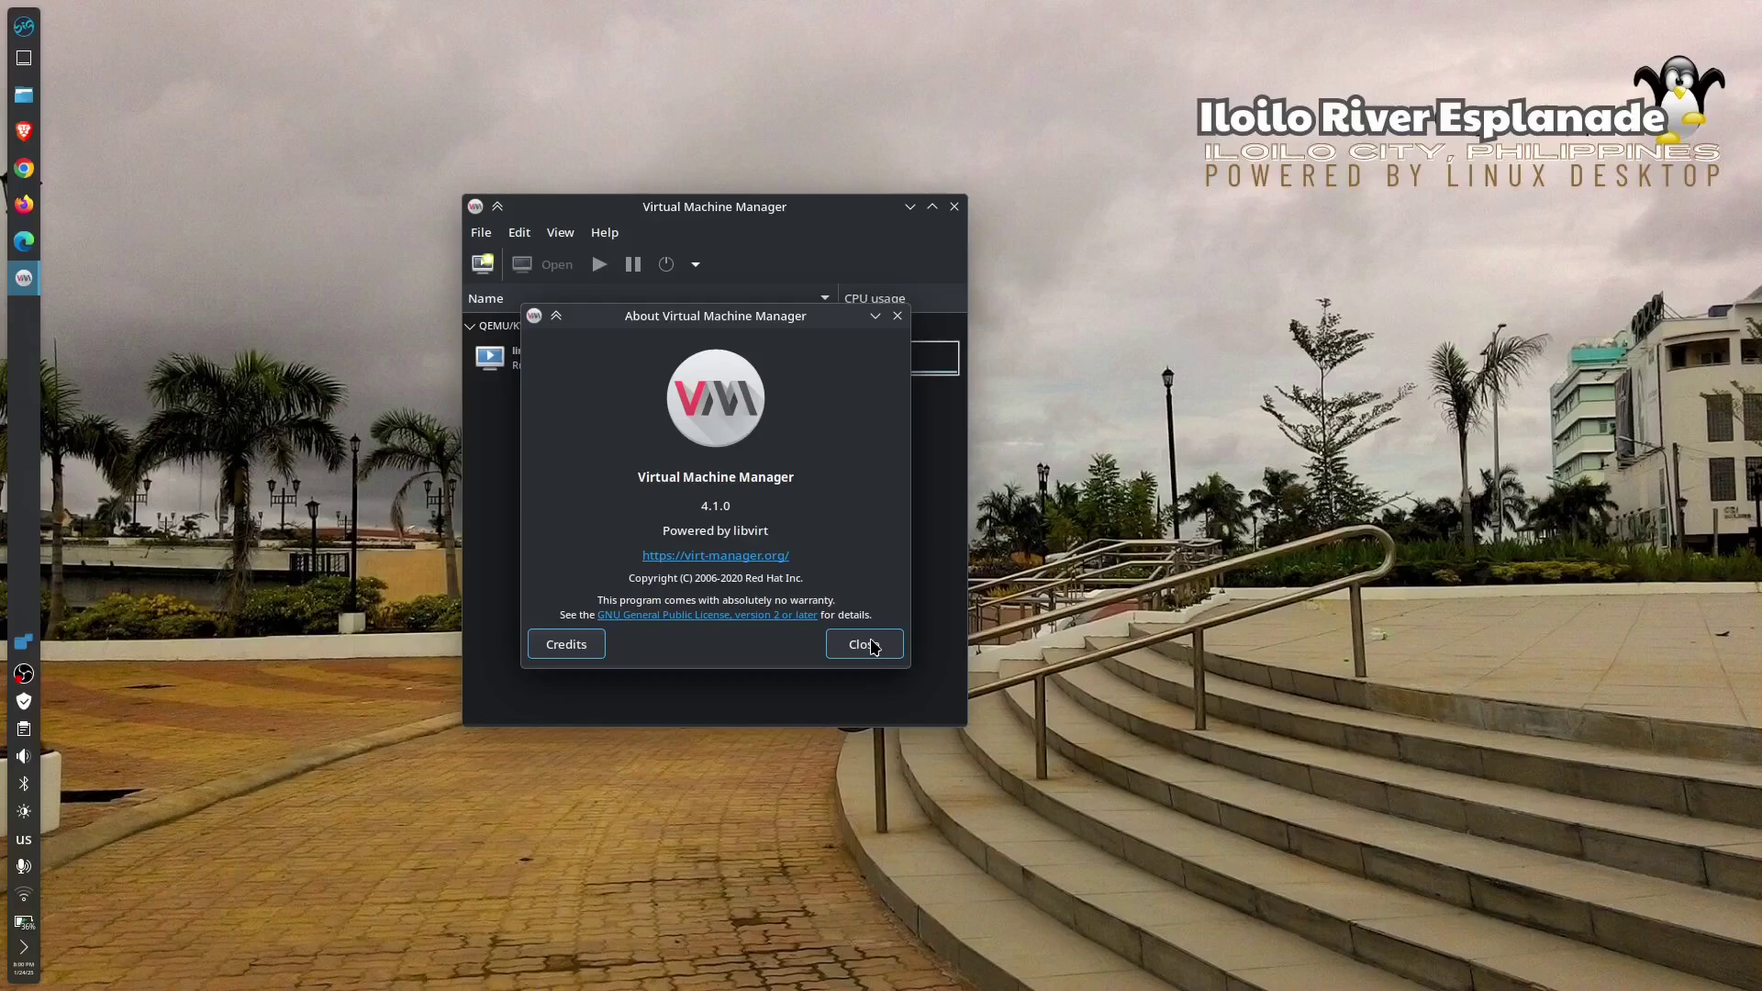
{"action": "left_click", "coordinate": [868, 645]}
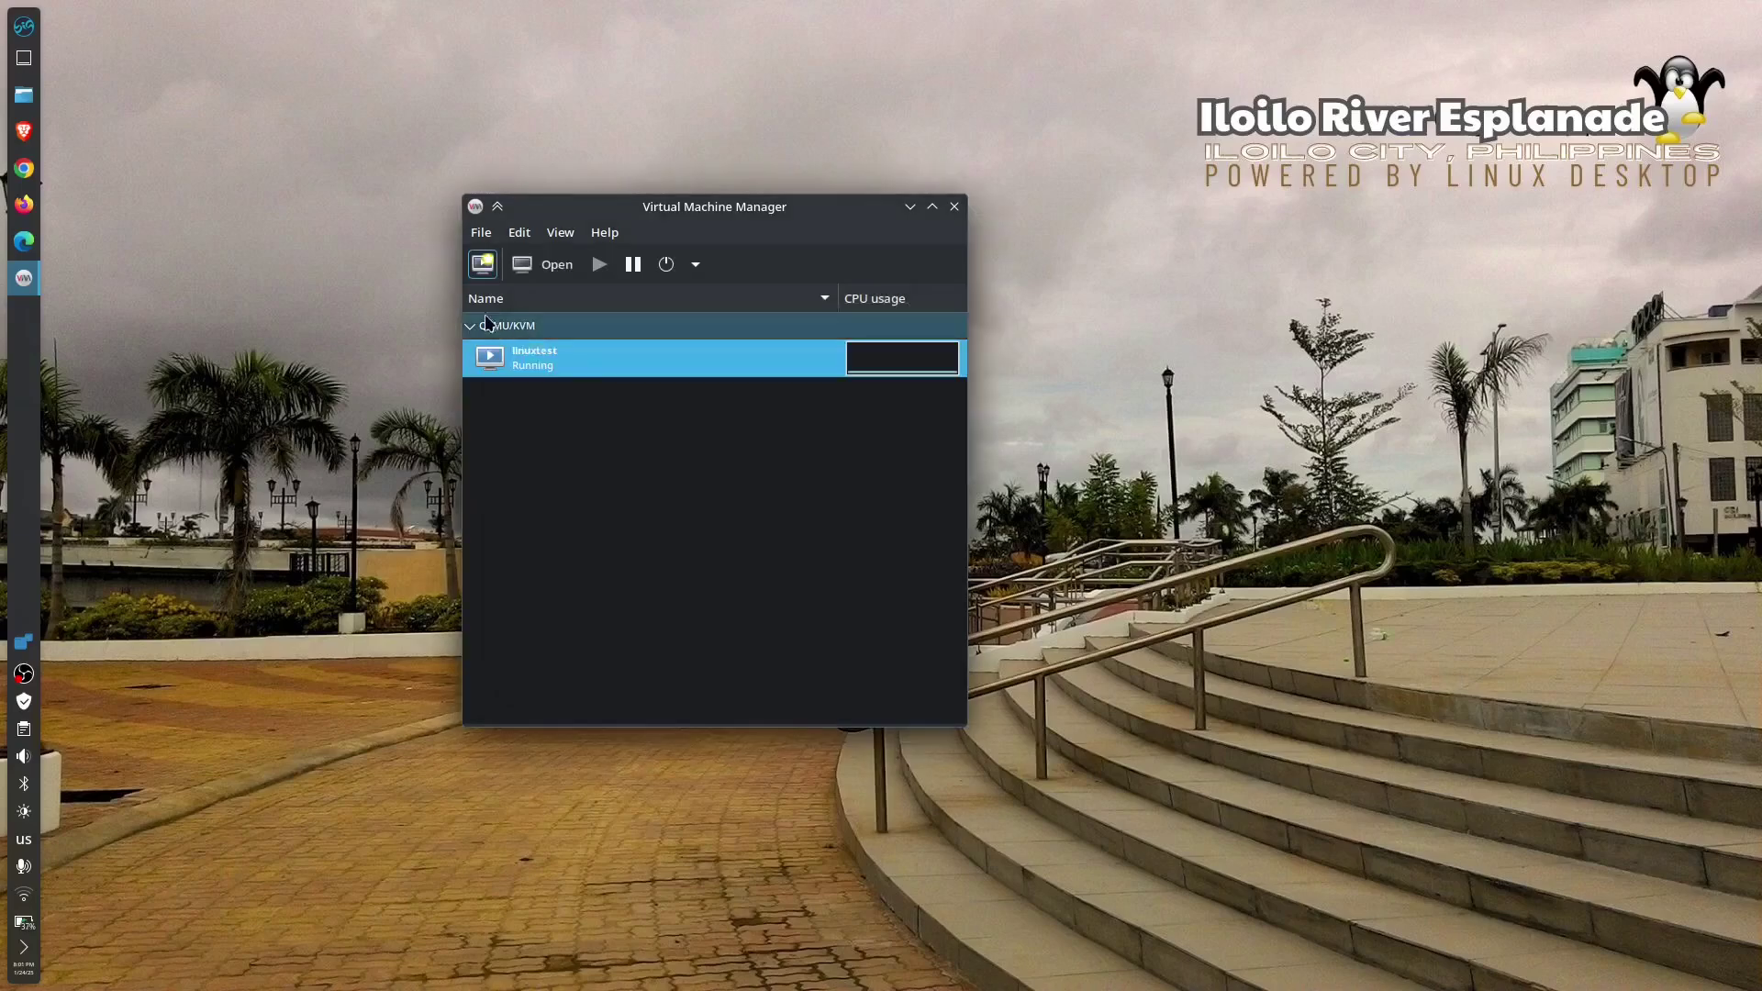
- Create a new VM from local install media using the MakuluLinux-LinDoz-2024-12-22.iso volume
{"action": "left_click", "coordinate": [483, 265]}
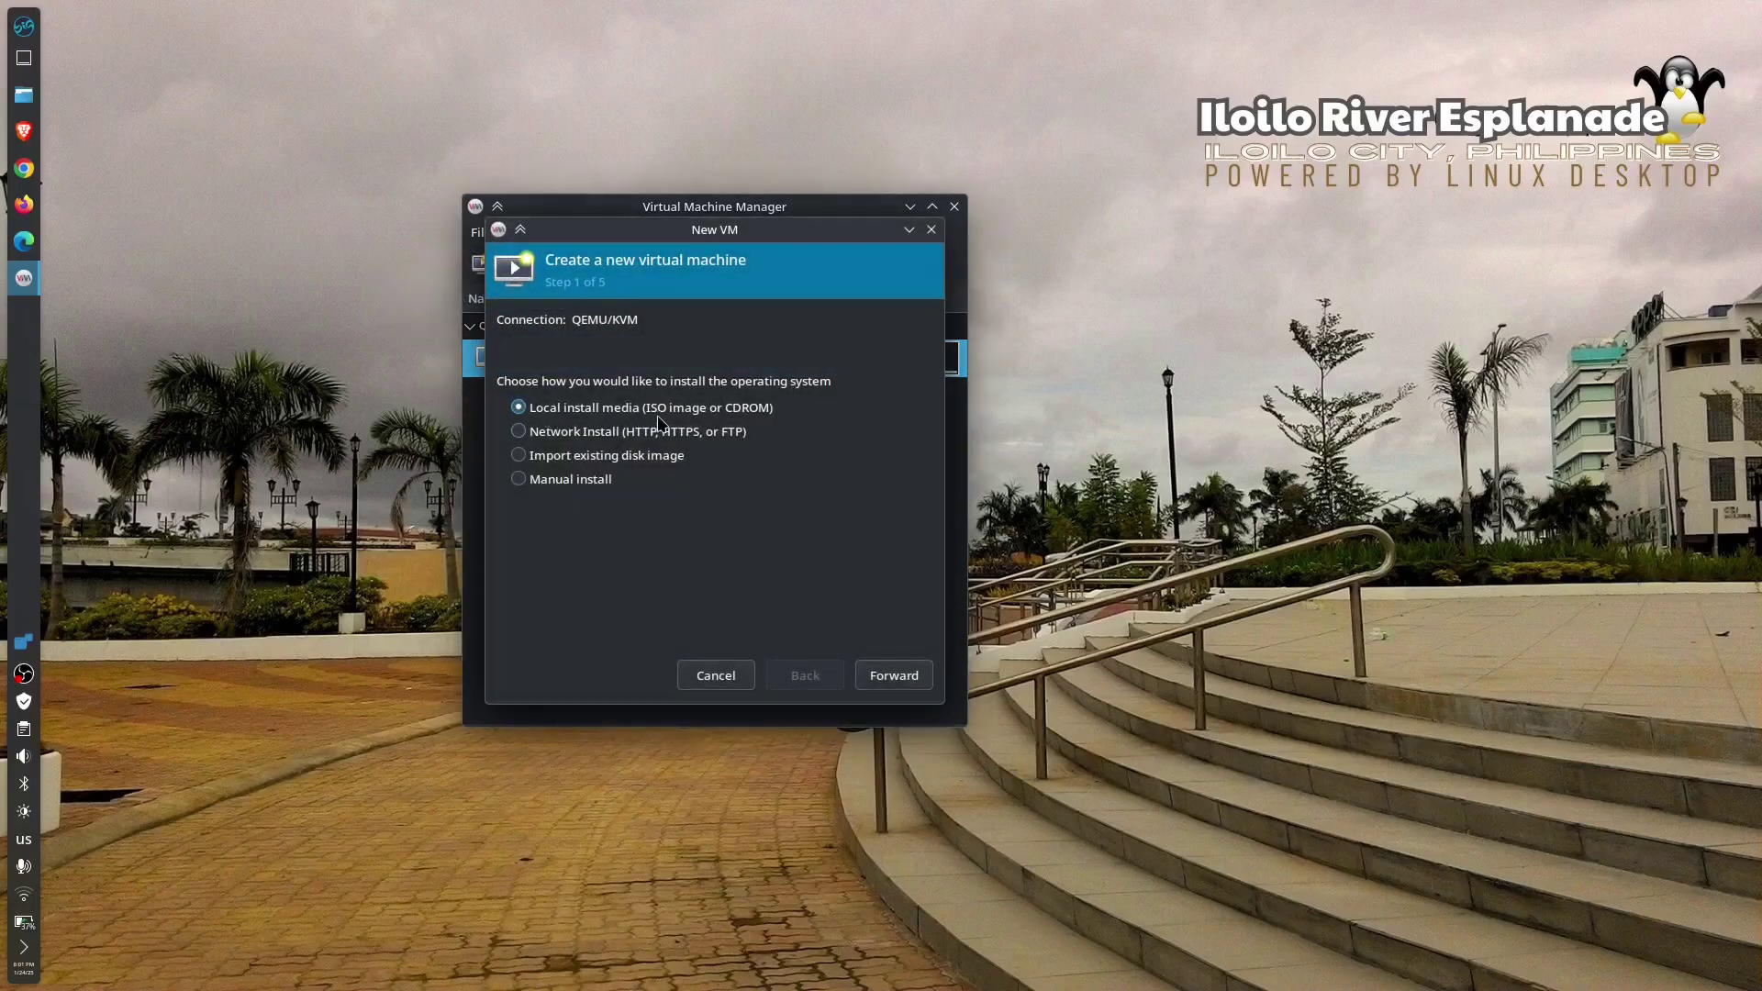
{"action": "left_click", "coordinate": [894, 676]}
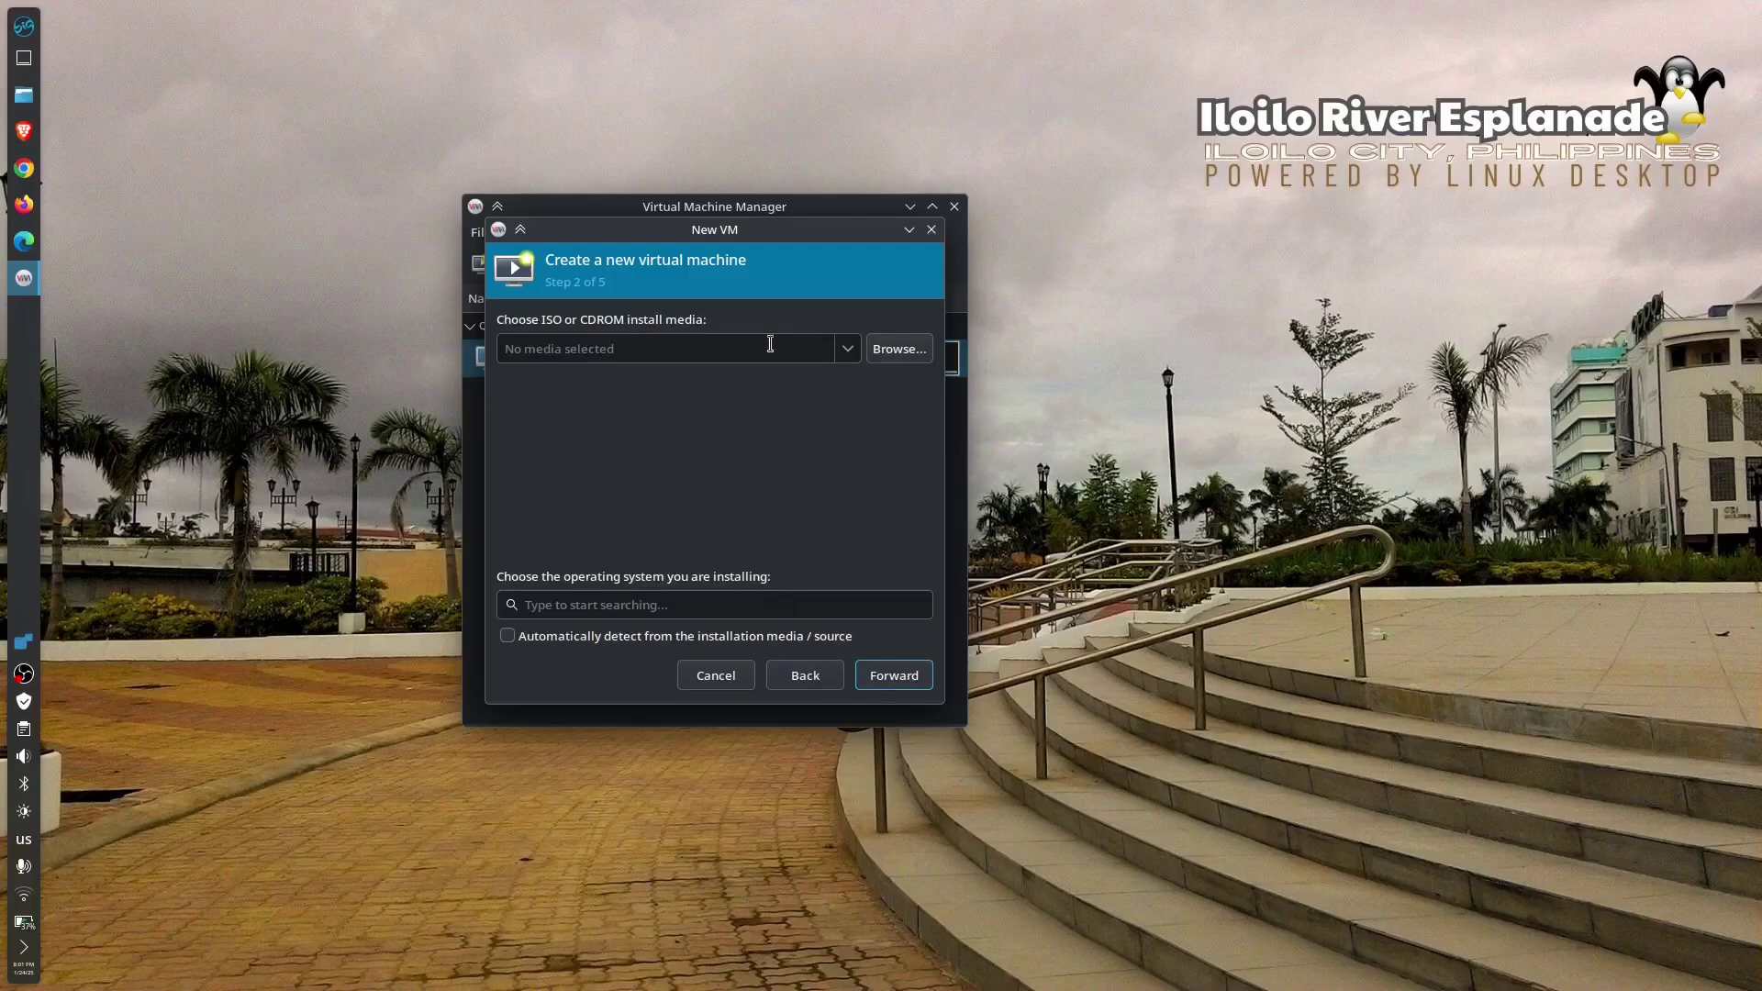
{"action": "left_click", "coordinate": [904, 351]}
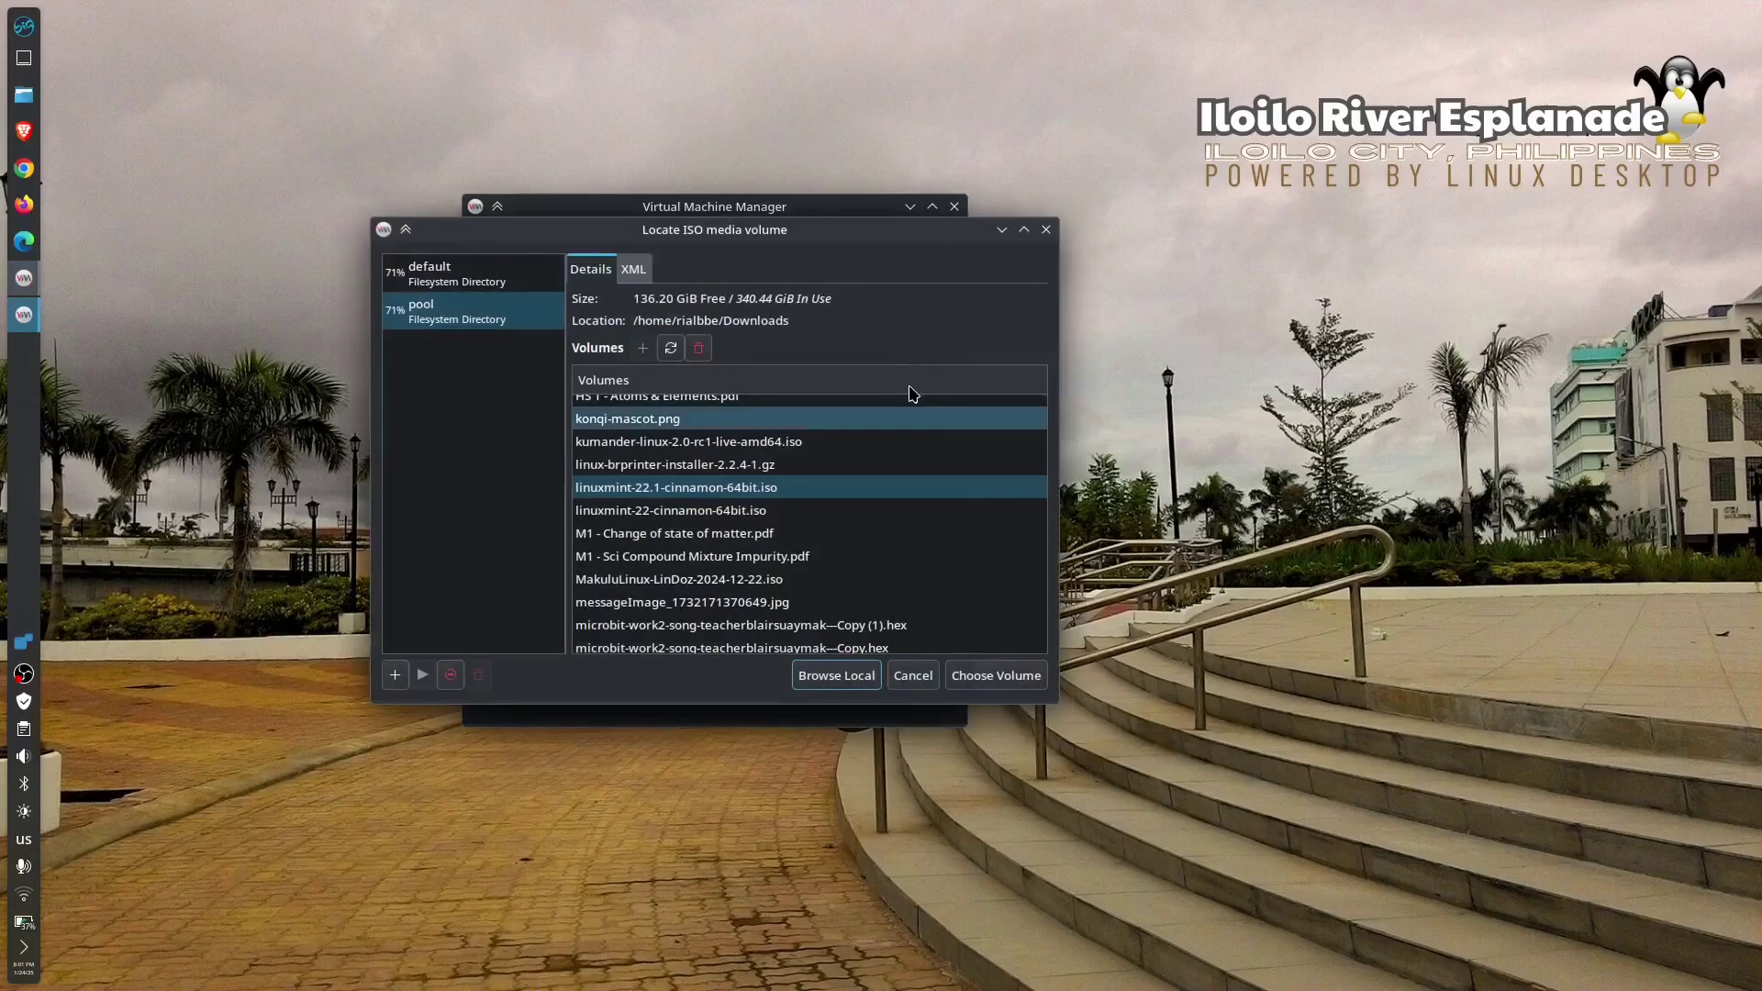
{"action": "left_click", "coordinate": [769, 487]}
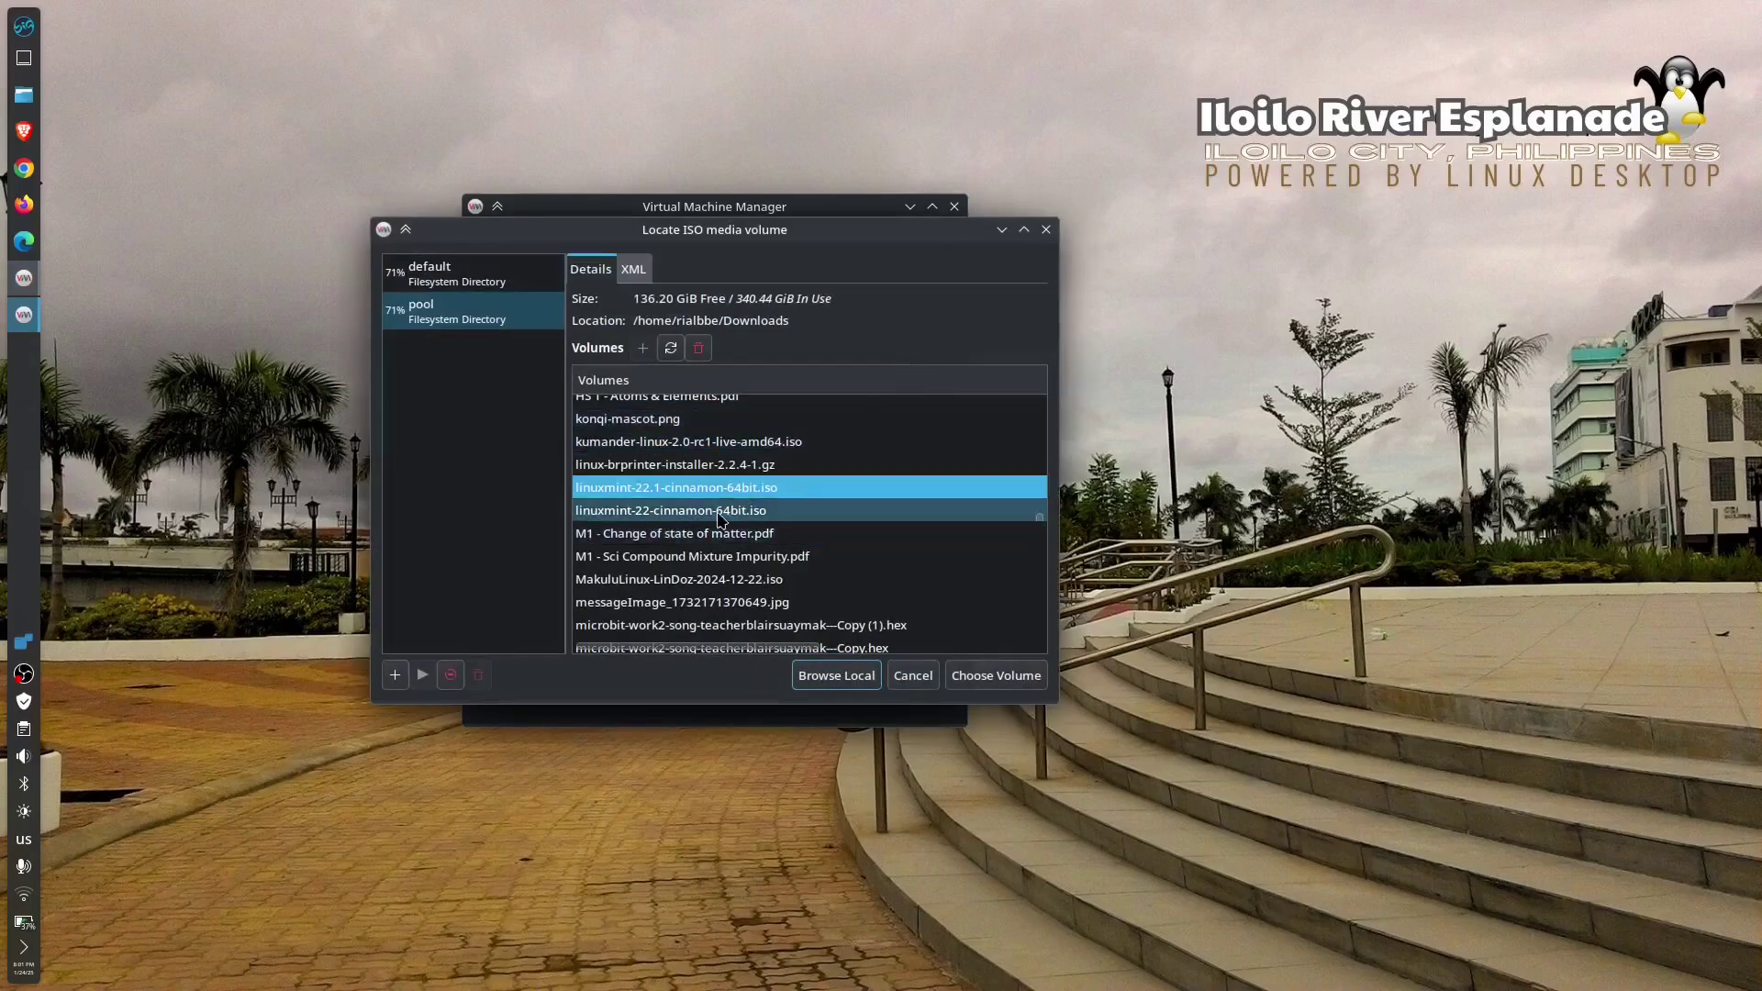
{"action": "left_click", "coordinate": [790, 515]}
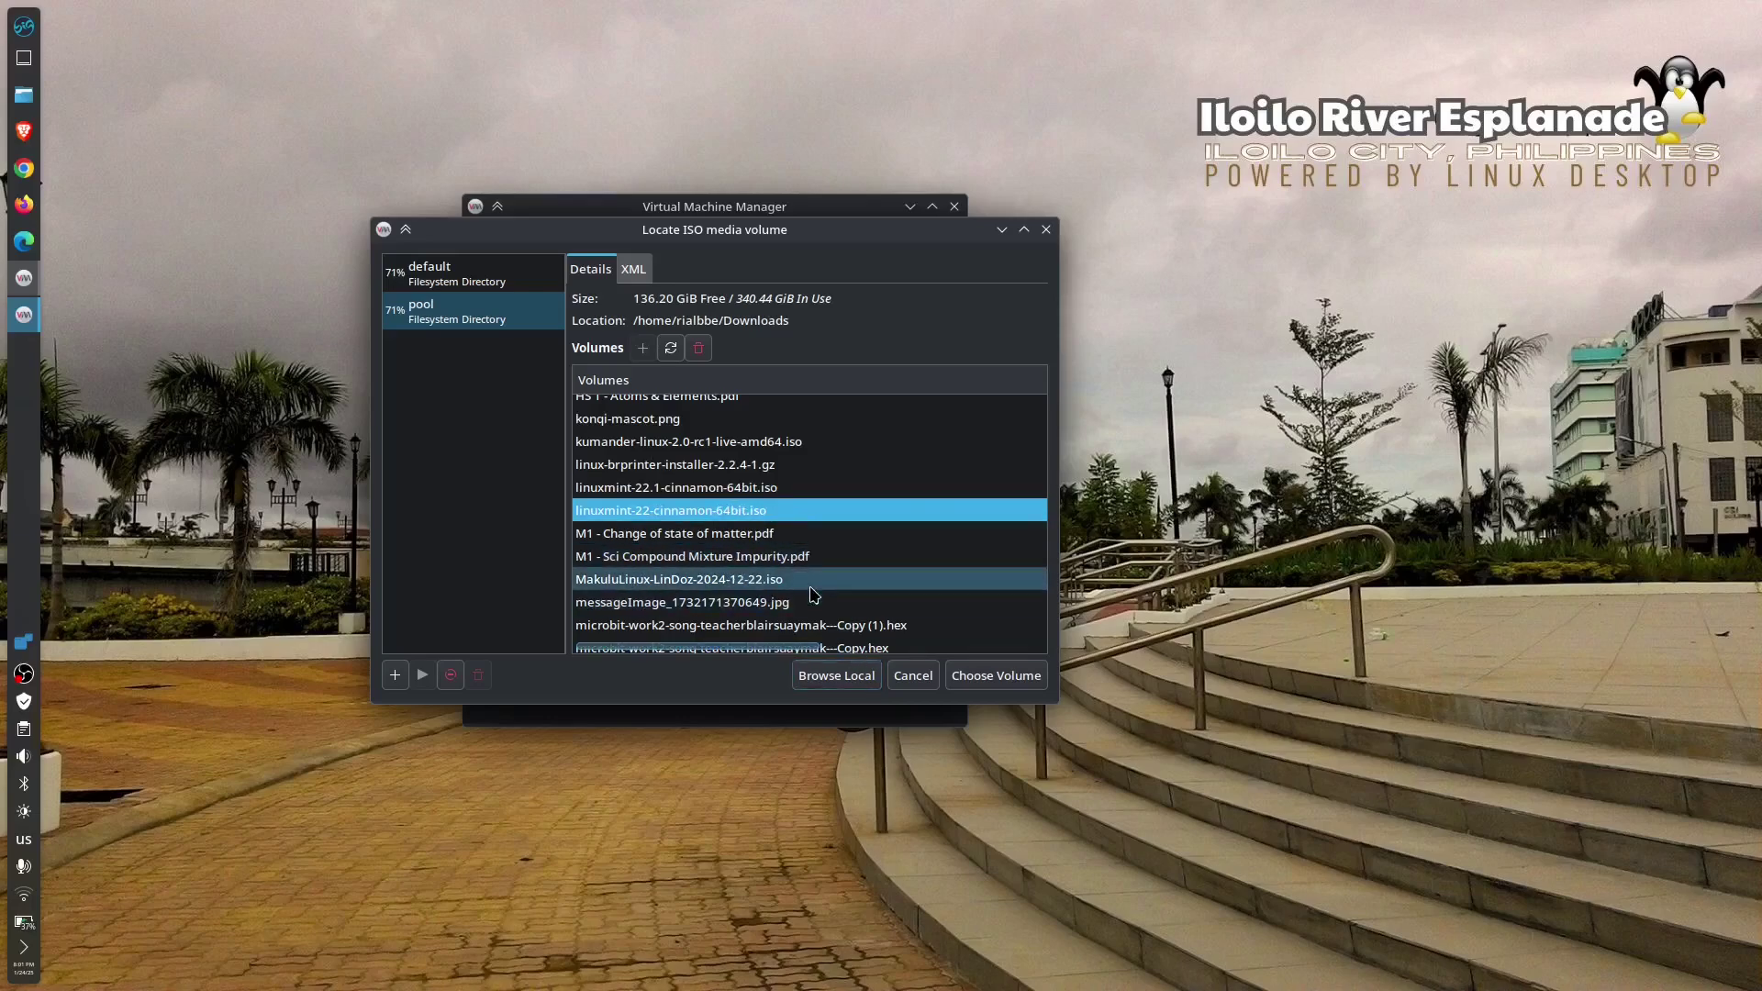
{"action": "left_click", "coordinate": [815, 587]}
{"action": "left_click", "coordinate": [998, 679]}
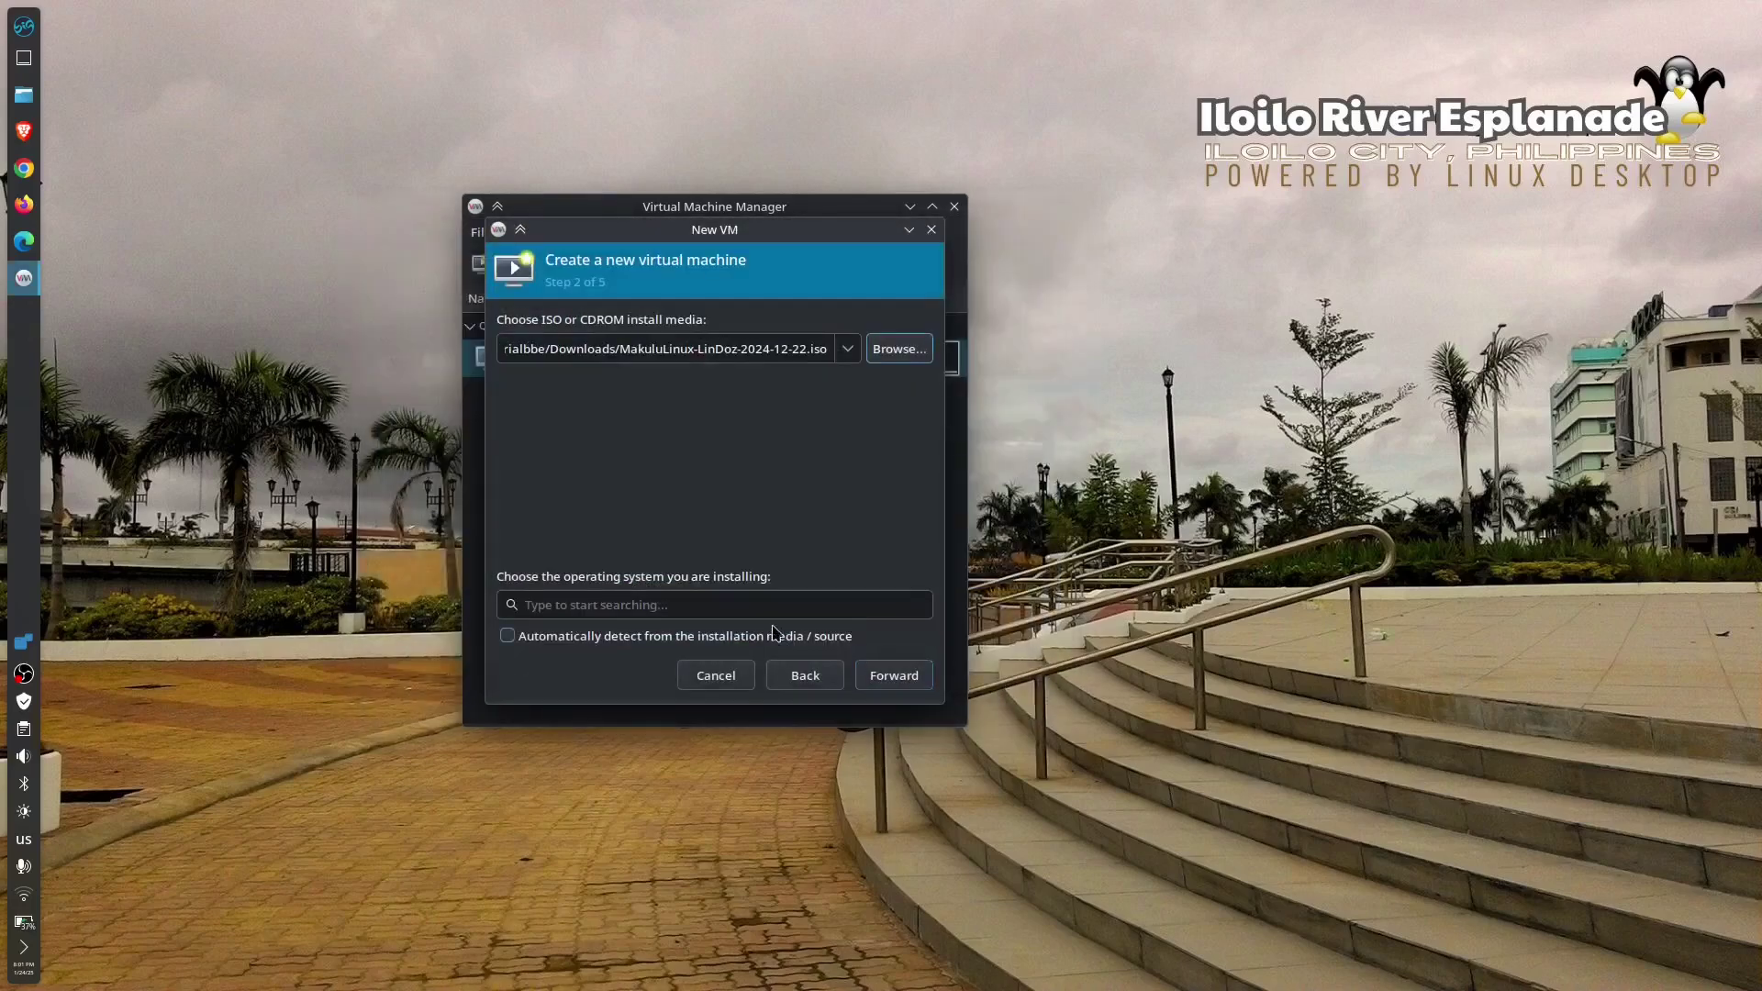
- Search 'ma' and set the new VM's operating system to Generic Linux 2022
{"action": "left_click", "coordinate": [671, 612]}
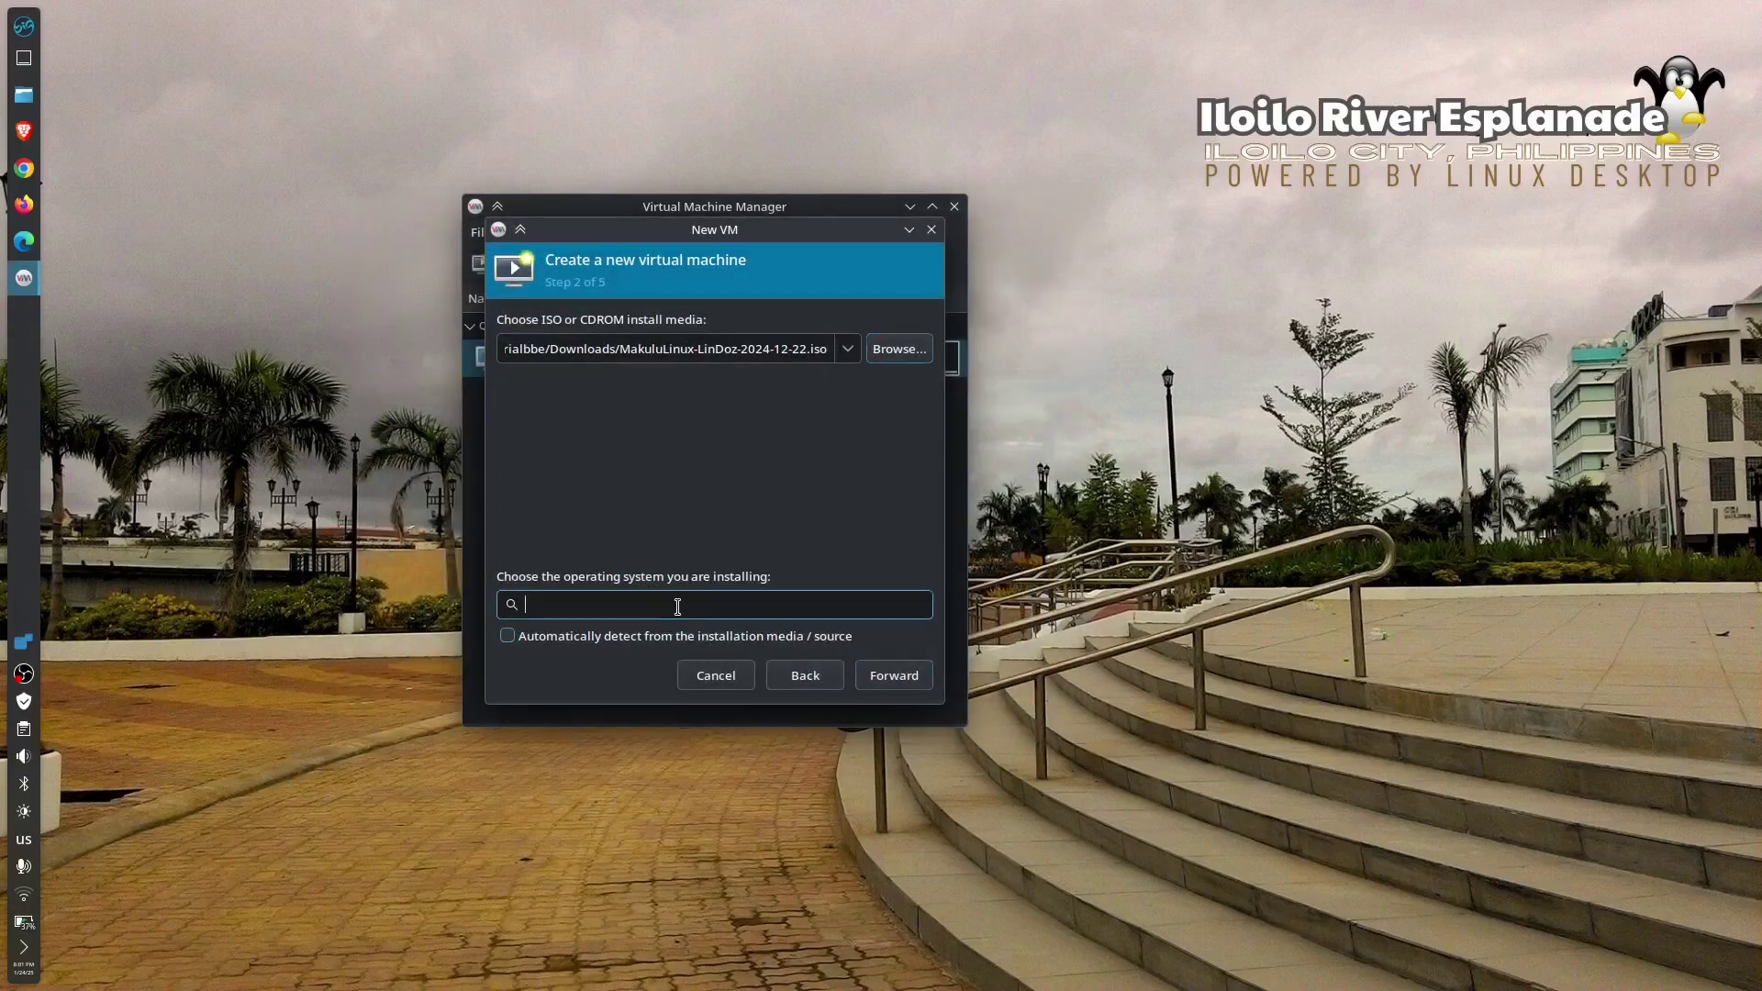
{"action": "left_click", "coordinate": [880, 679]}
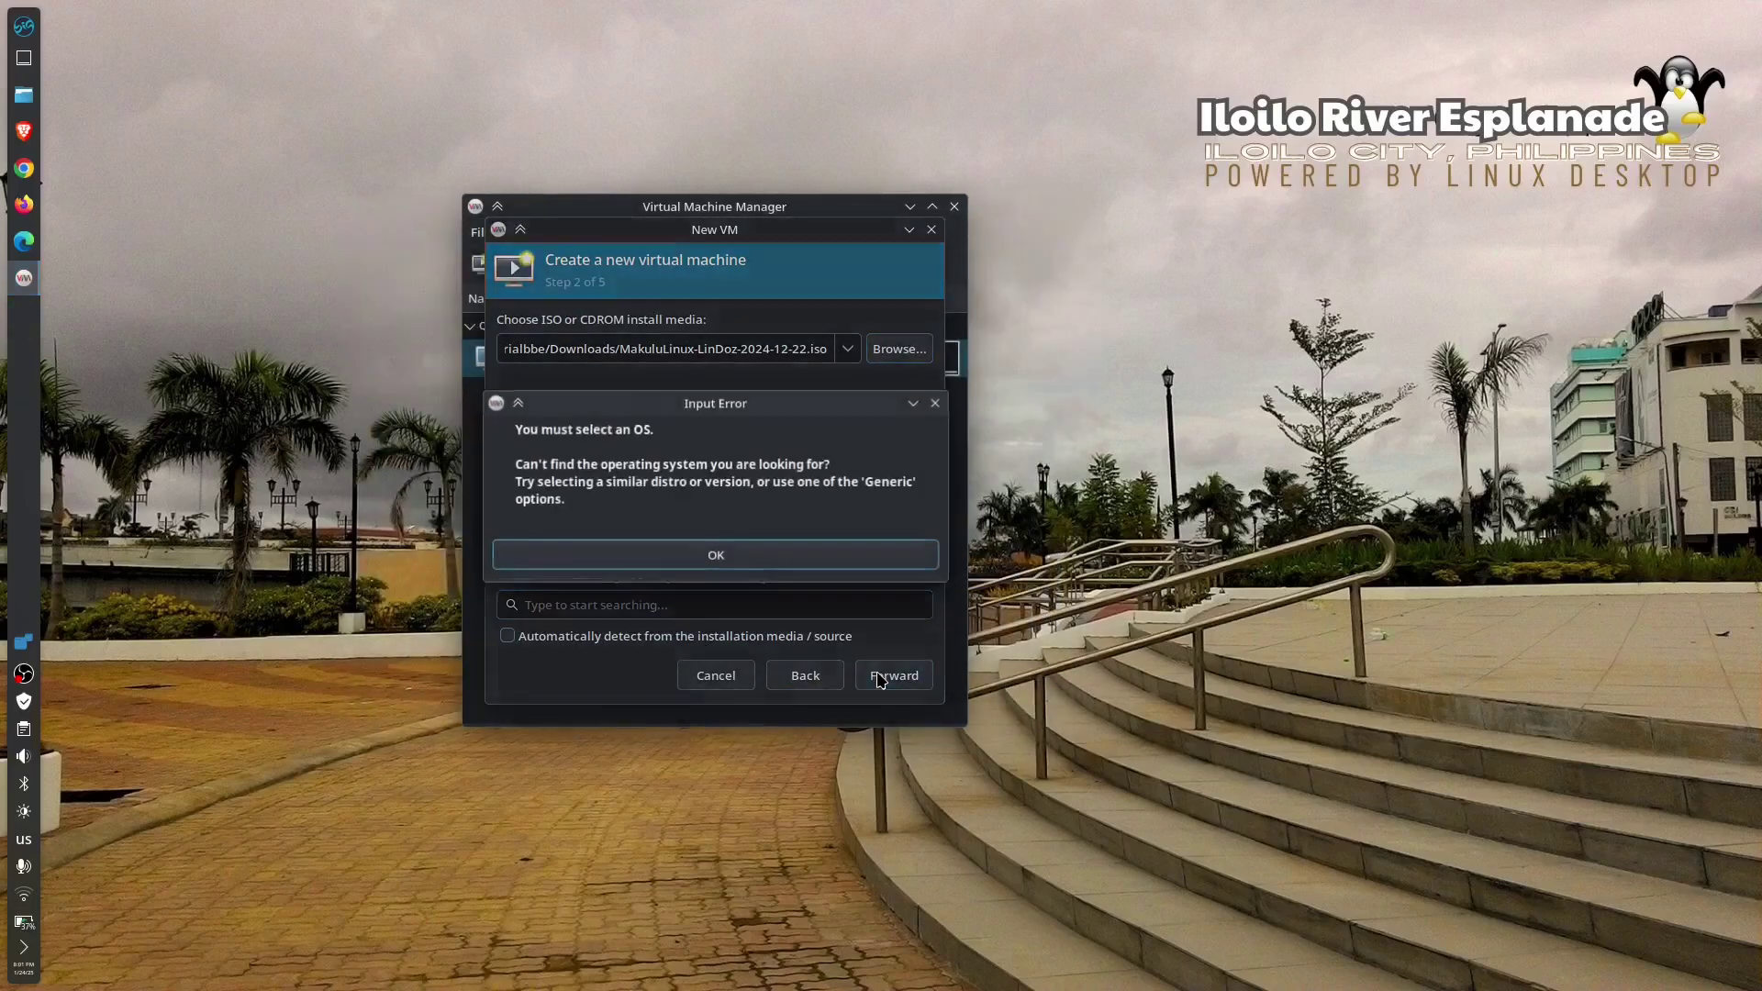
{"action": "left_click", "coordinate": [767, 557]}
{"action": "left_click", "coordinate": [626, 604]}
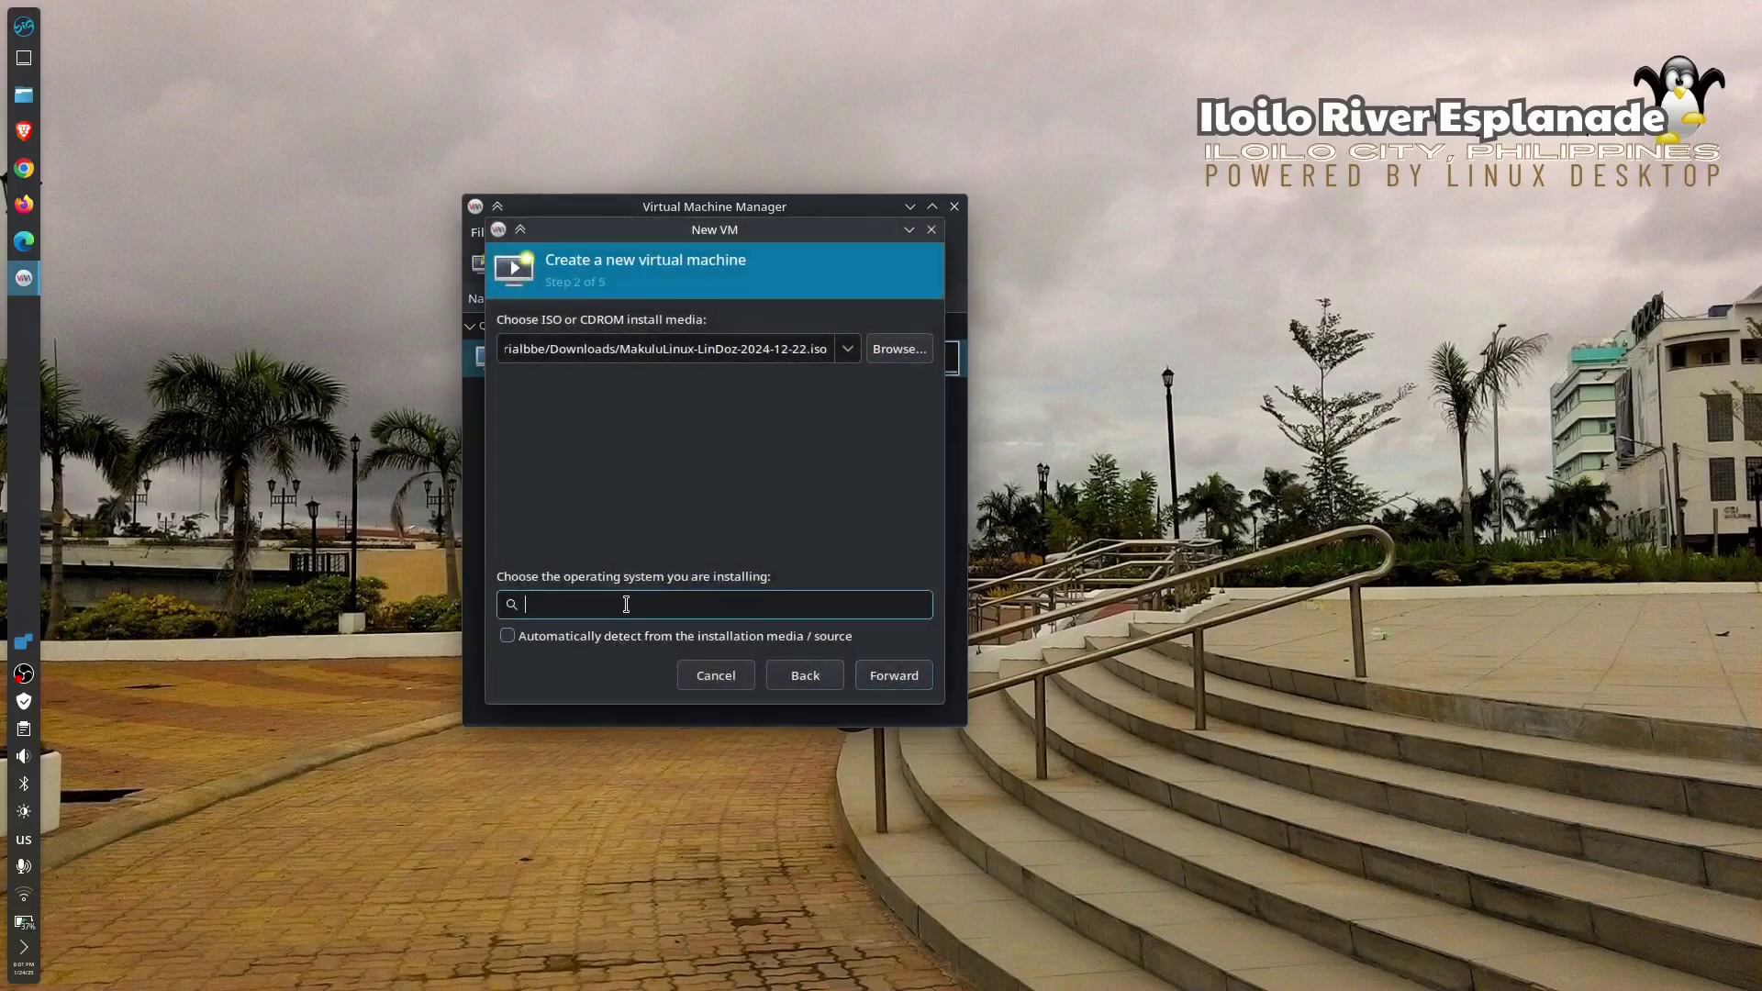
{"action": "type", "text": "ma"}
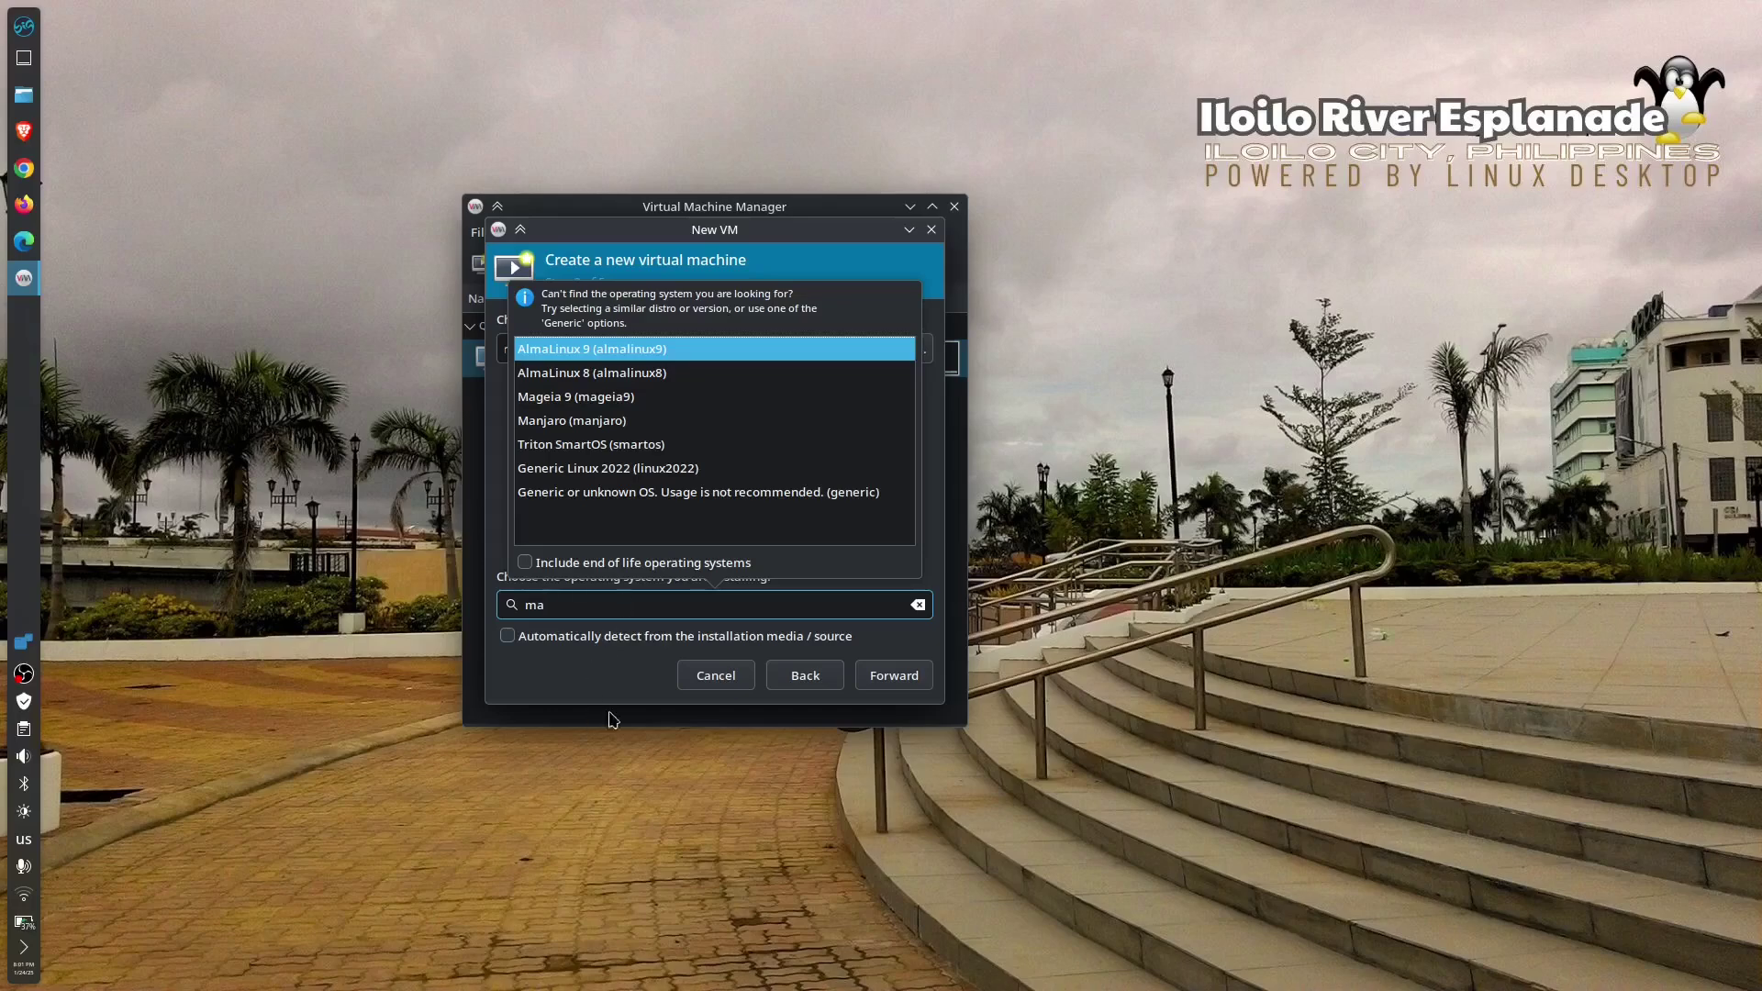
{"action": "left_click", "coordinate": [735, 475]}
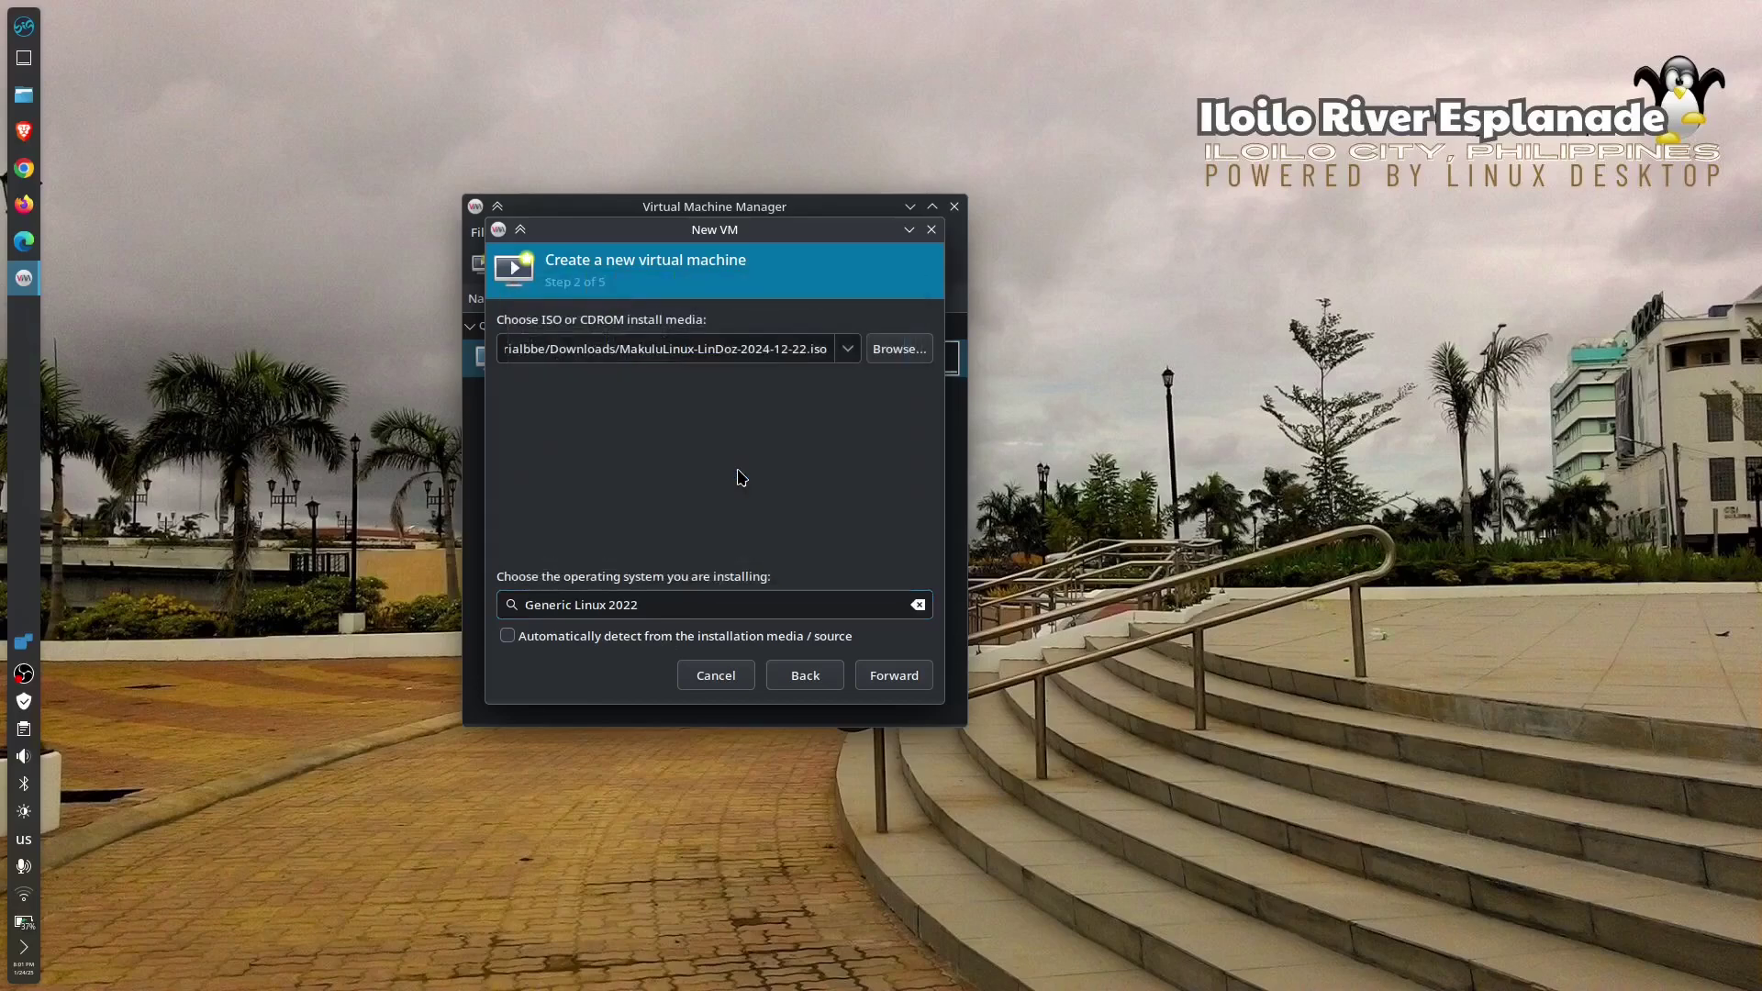
{"action": "left_click", "coordinate": [893, 675]}
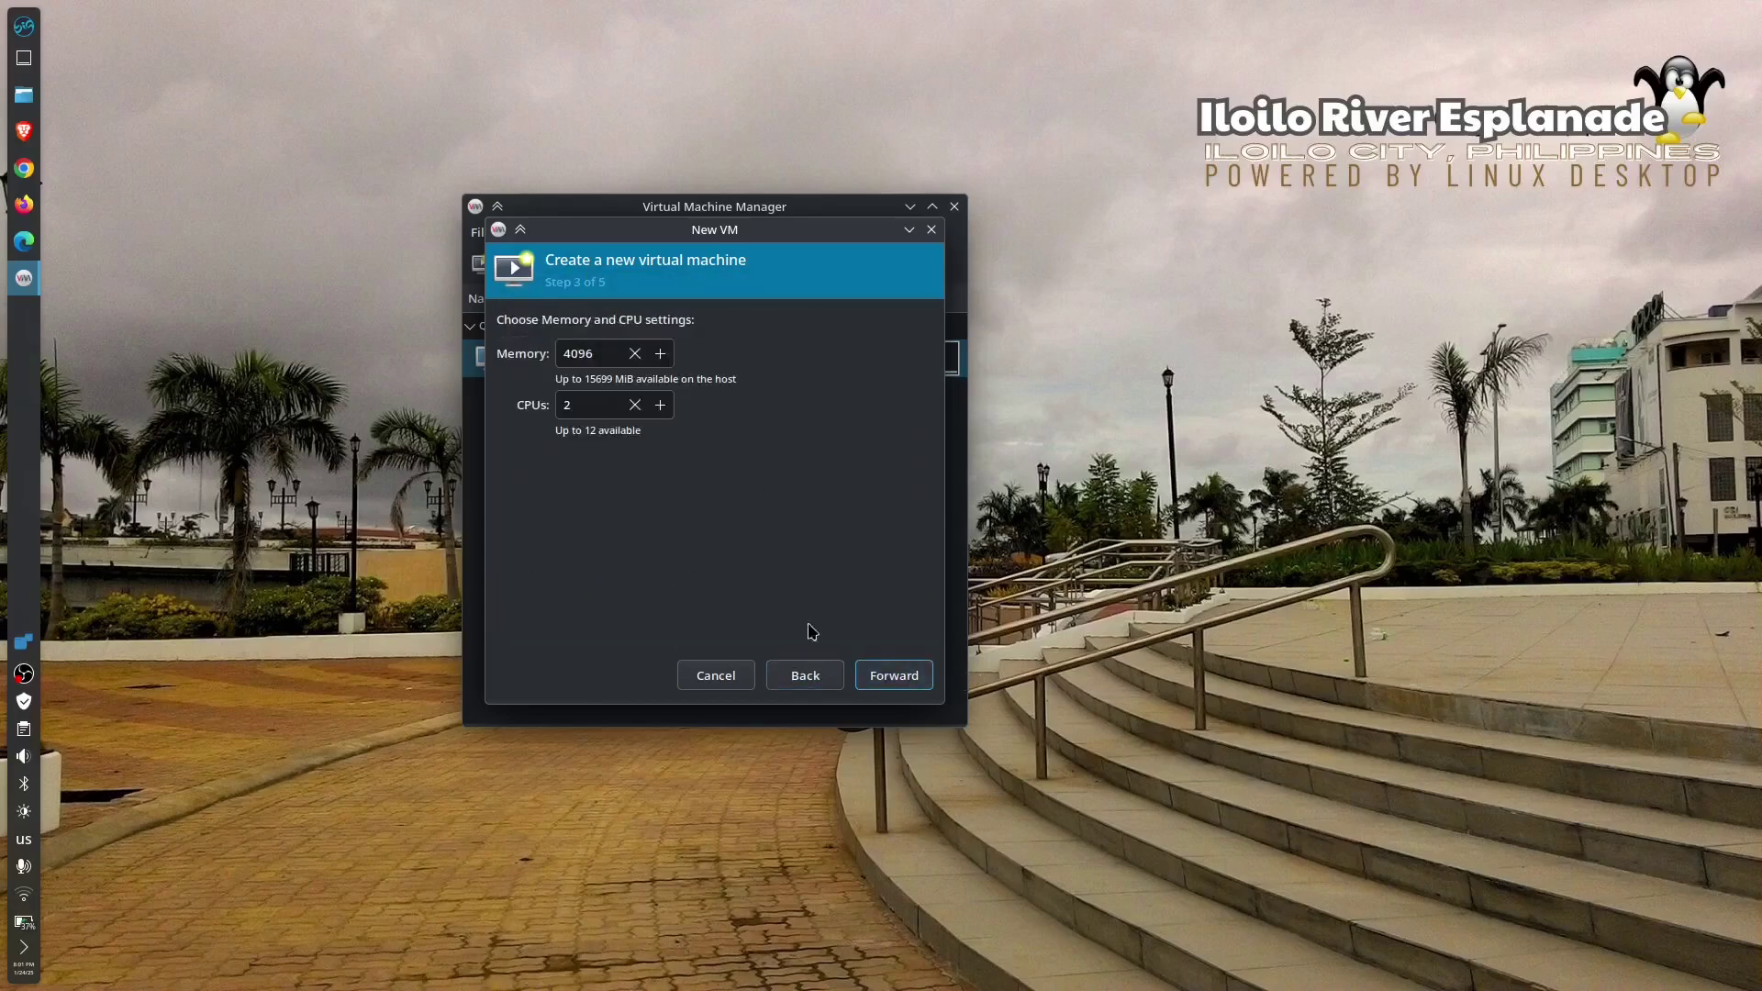
- Give the new VM 8000 MiB of memory and 8 CPUs
{"action": "left_click", "coordinate": [662, 356]}
{"action": "left_click", "coordinate": [661, 356]}
{"action": "left_click", "coordinate": [661, 356]}
{"action": "left_click", "coordinate": [661, 356]}
{"action": "left_click", "coordinate": [662, 356]}
{"action": "left_click", "coordinate": [662, 356]}
{"action": "left_click", "coordinate": [662, 356]}
{"action": "left_click_drag", "start_coordinate": [602, 349], "coordinate": [526, 343]}
{"action": "type", "text": "8000"}
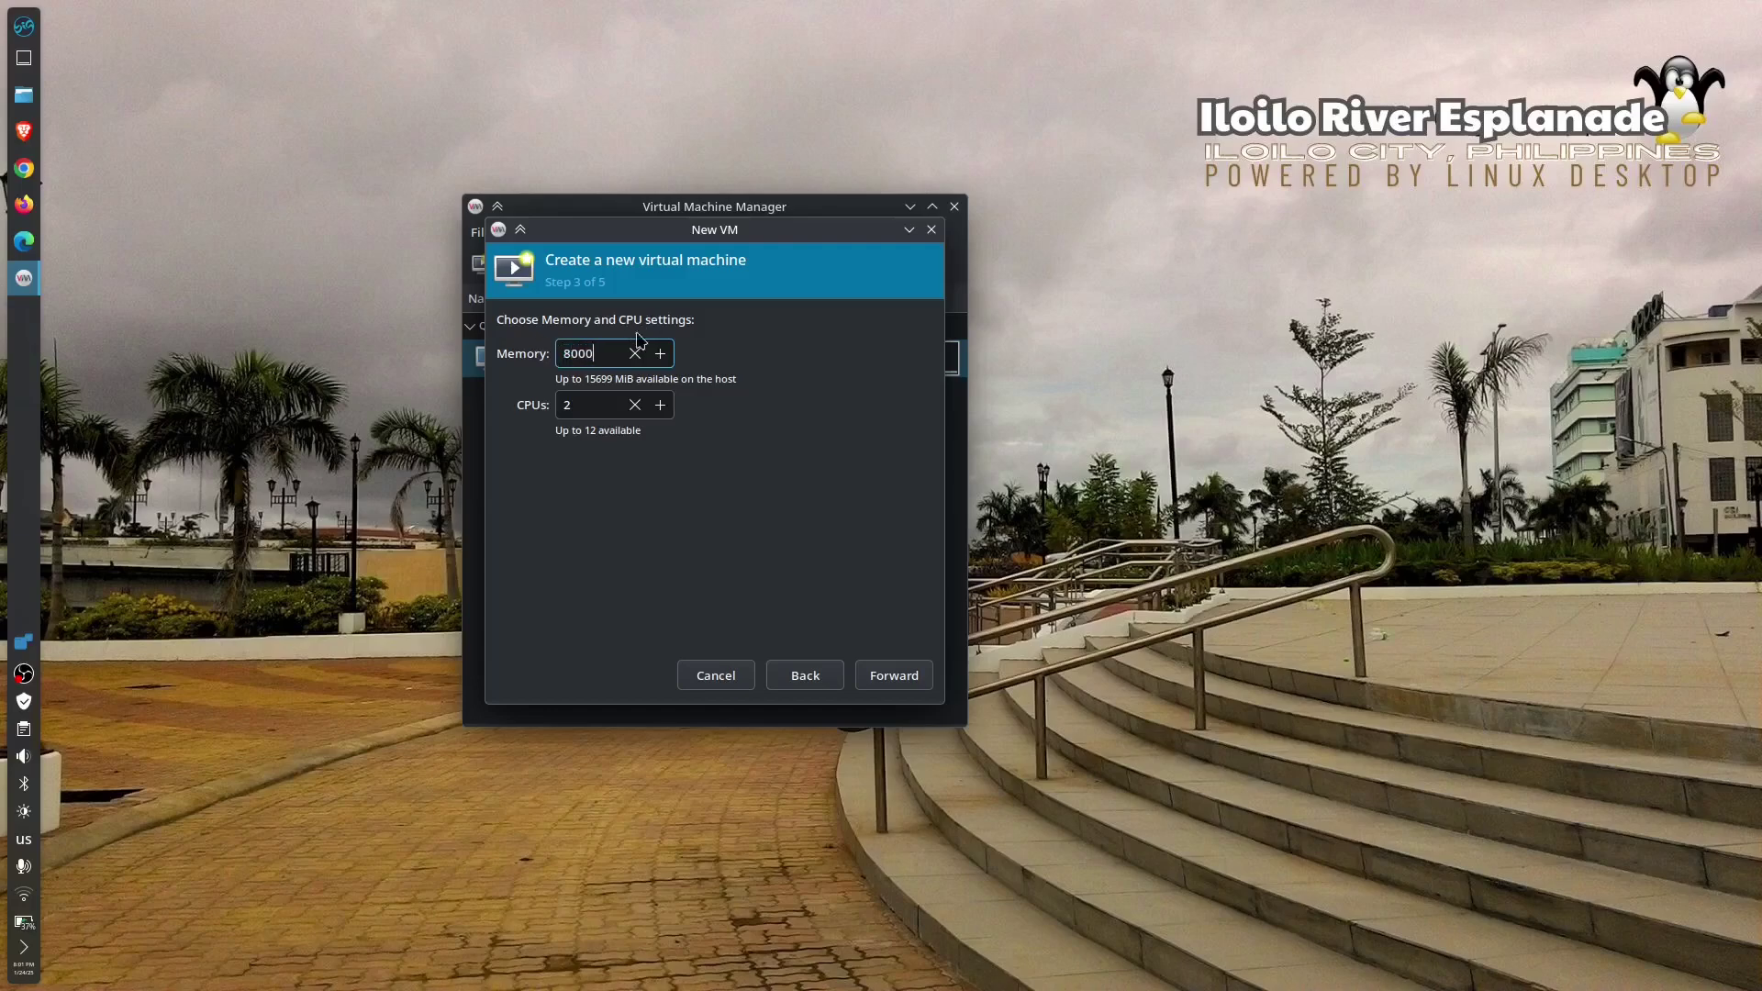
{"action": "left_click", "coordinate": [586, 406]}
{"action": "double_click", "coordinate": [571, 405]}
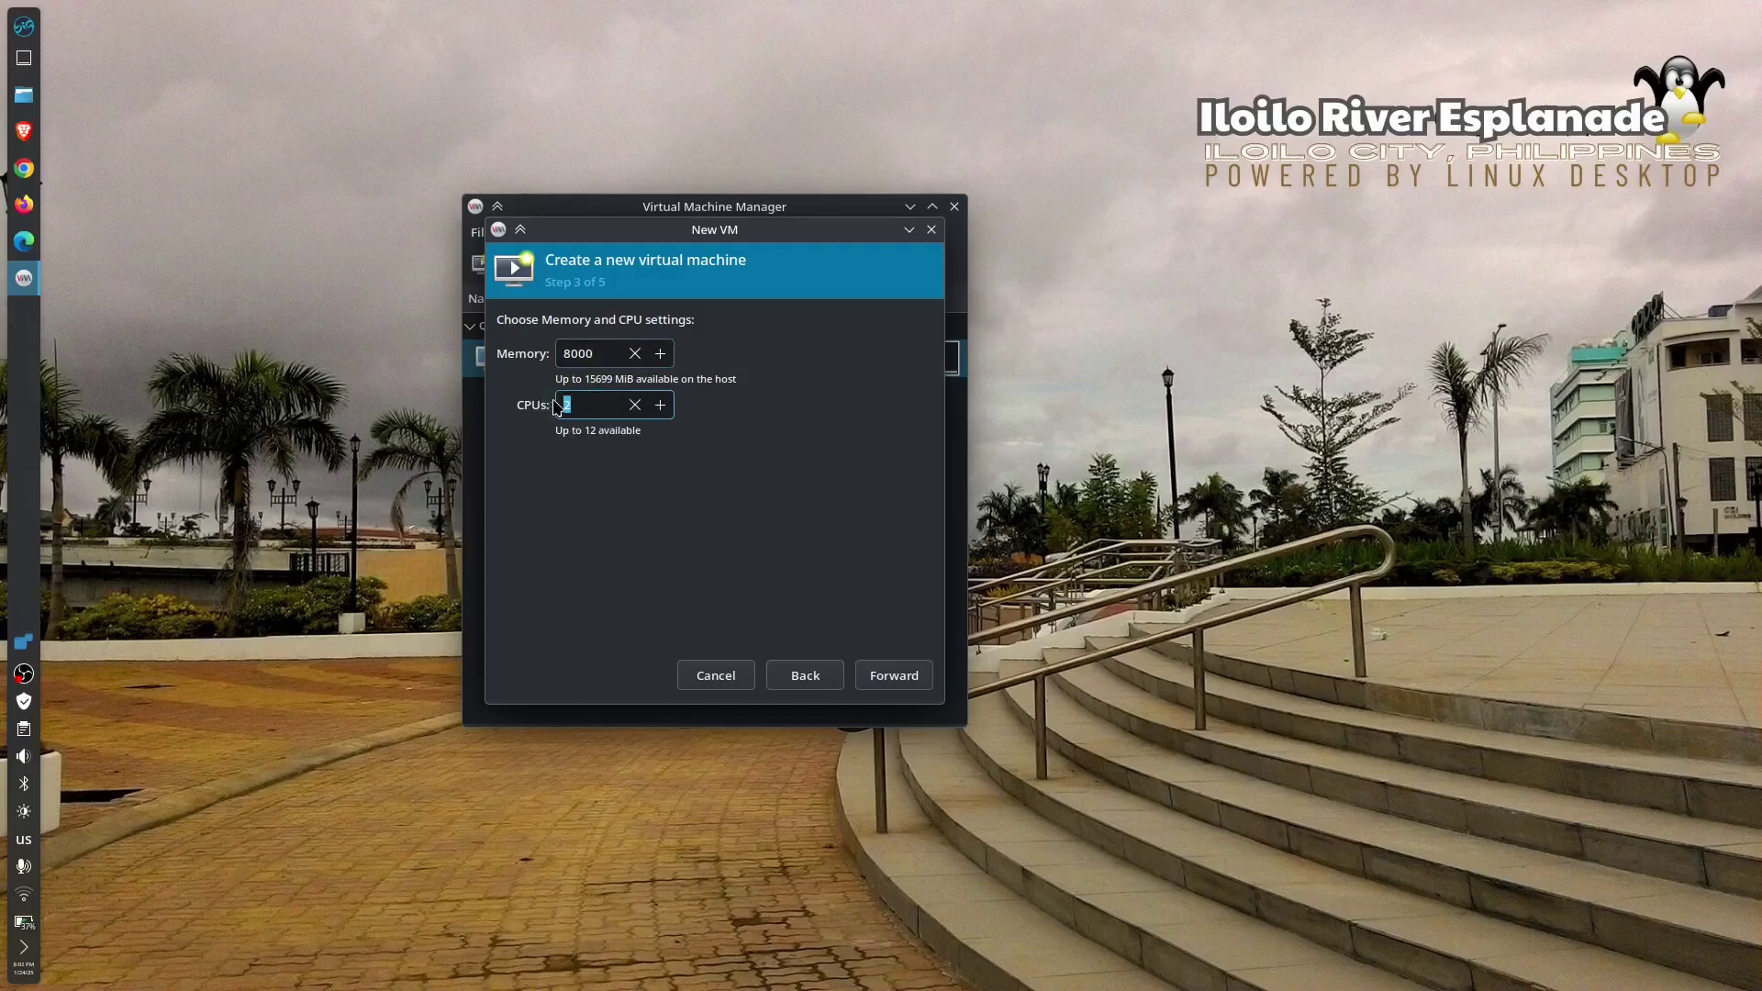
{"action": "type", "text": "8"}
{"action": "left_click", "coordinate": [891, 676]}
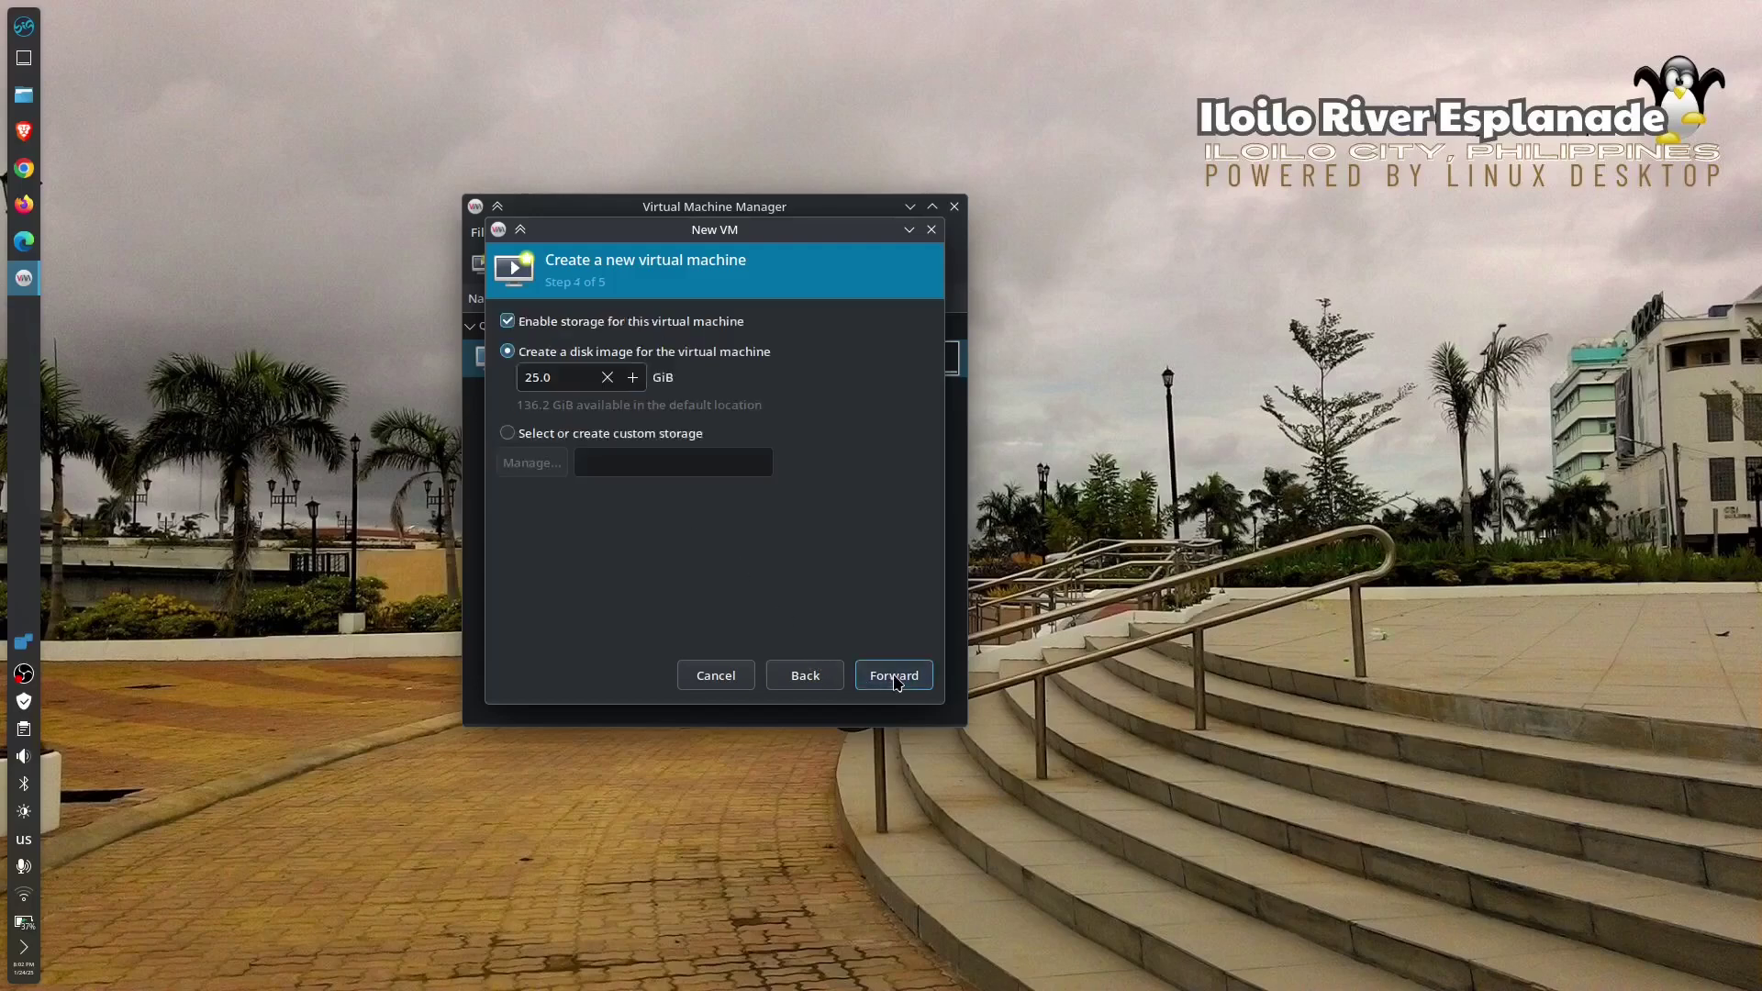
- Keep the 25.0 GiB disk image and rename the VM from linux2022 to Makulu
{"action": "double_click", "coordinate": [550, 386]}
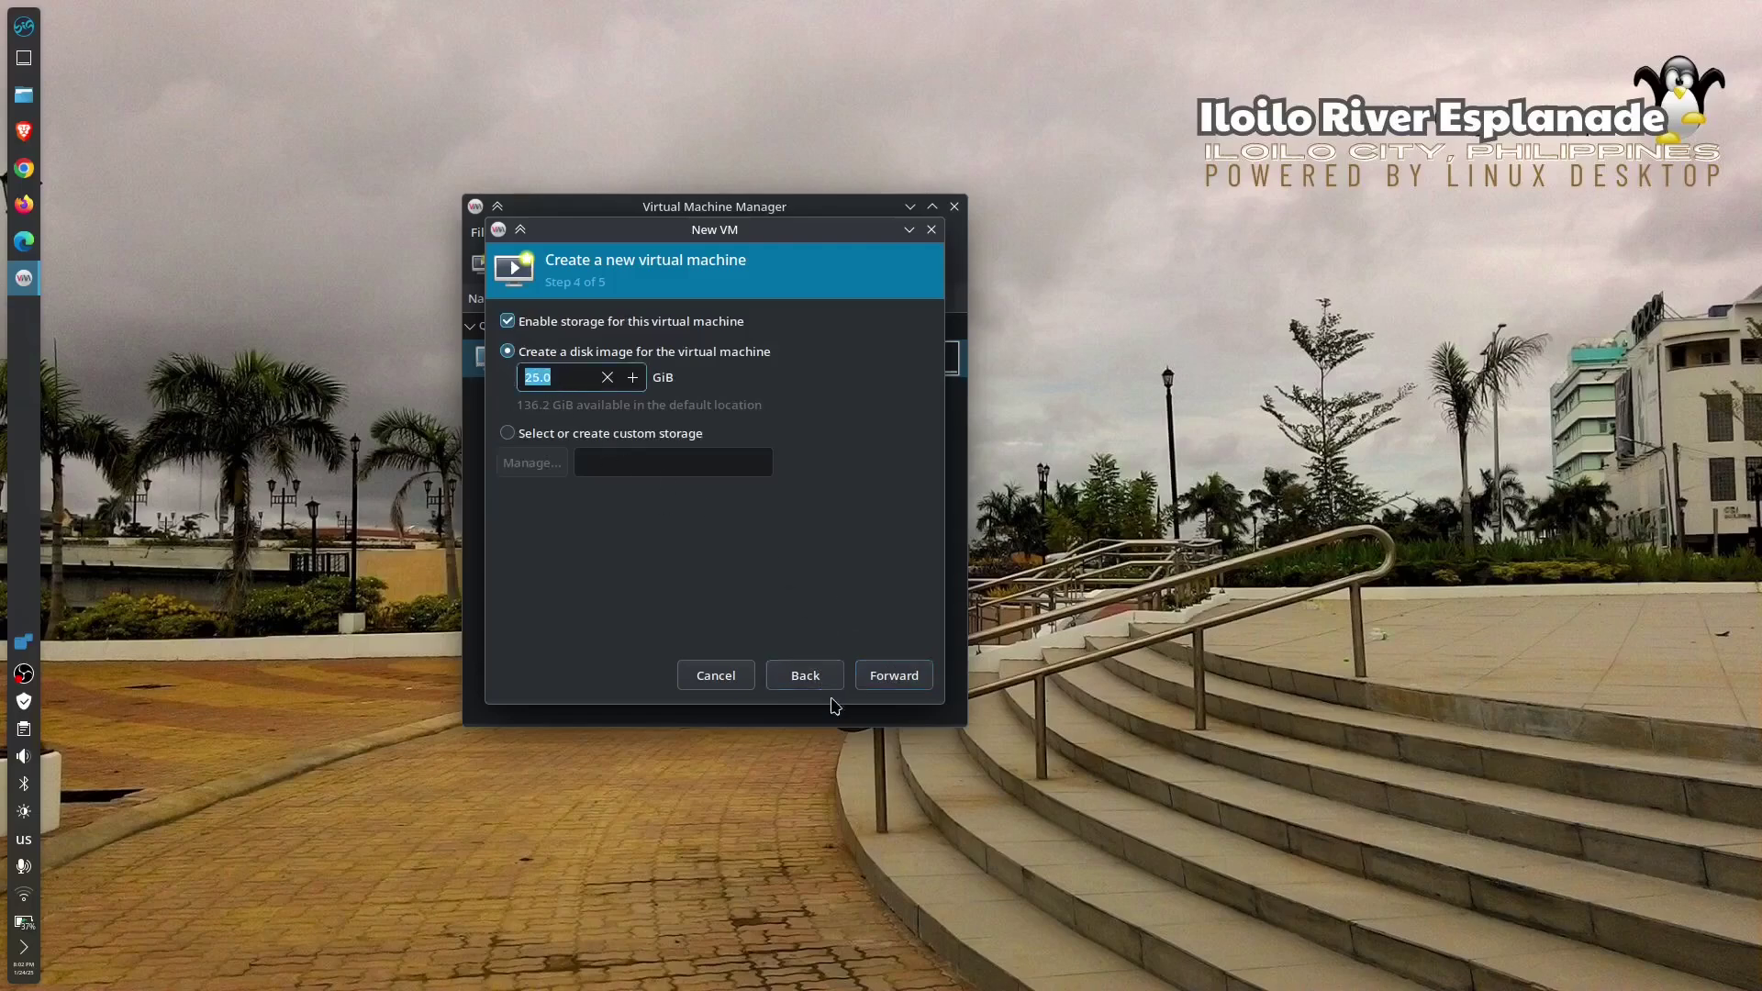
{"action": "left_click", "coordinate": [878, 687]}
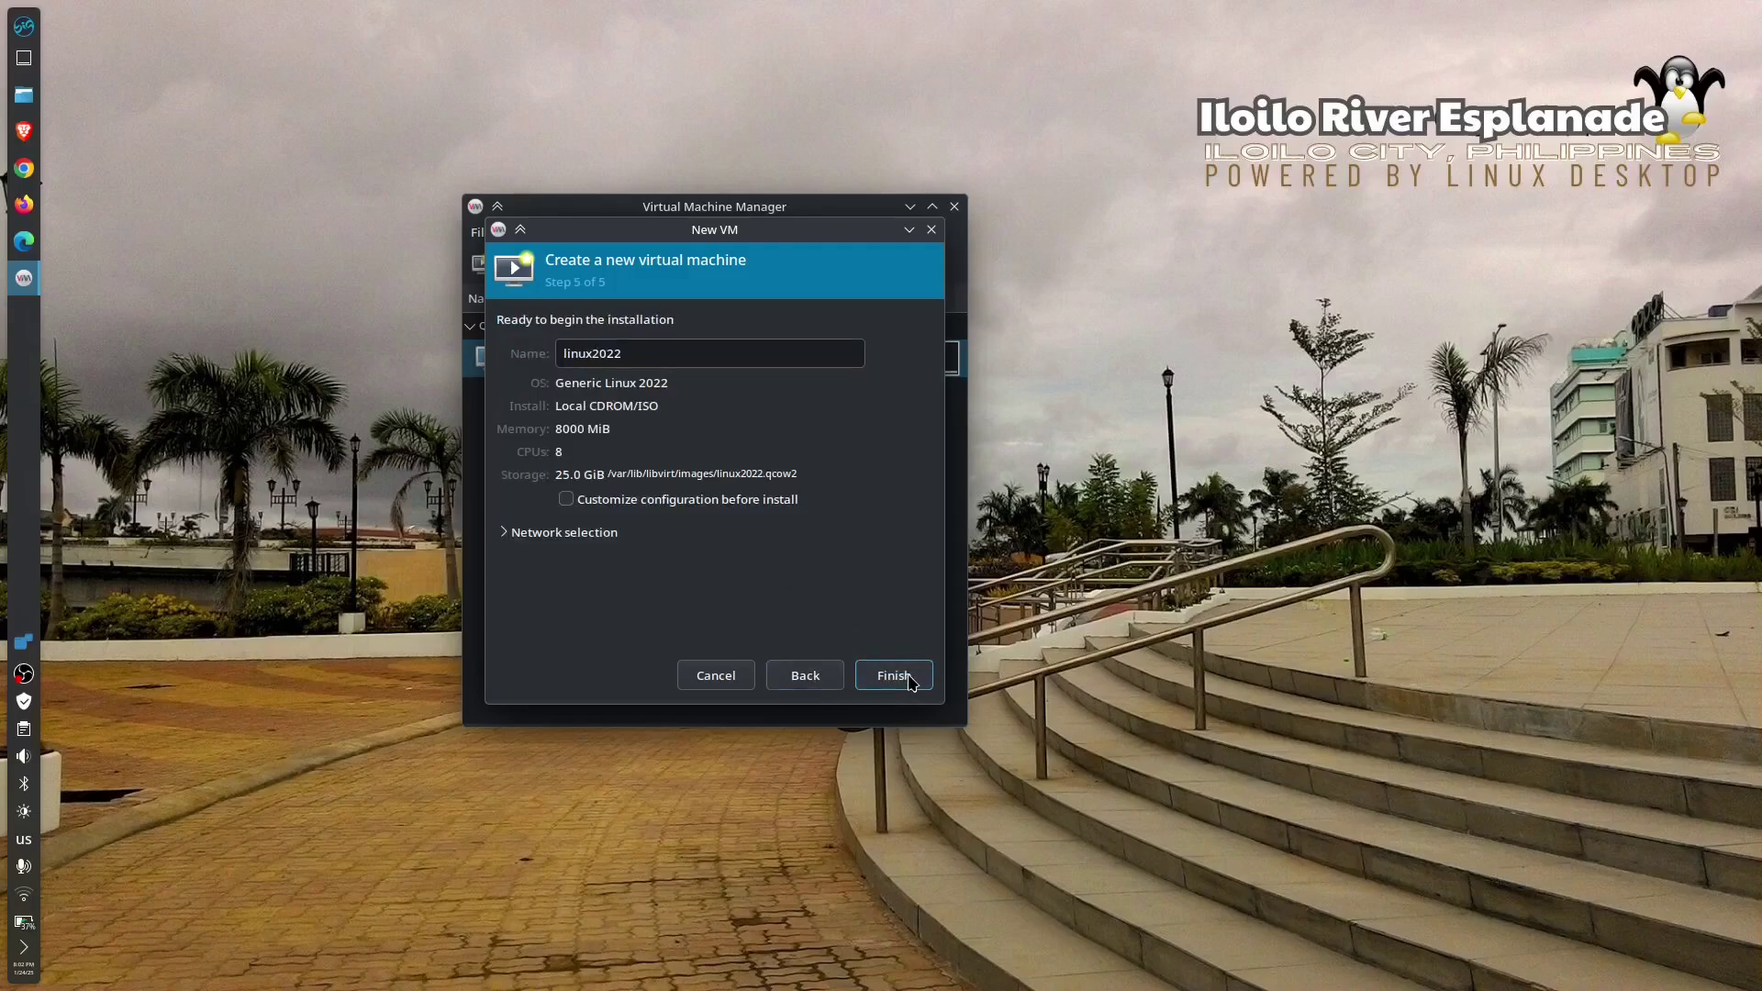
{"action": "double_click", "coordinate": [655, 357]}
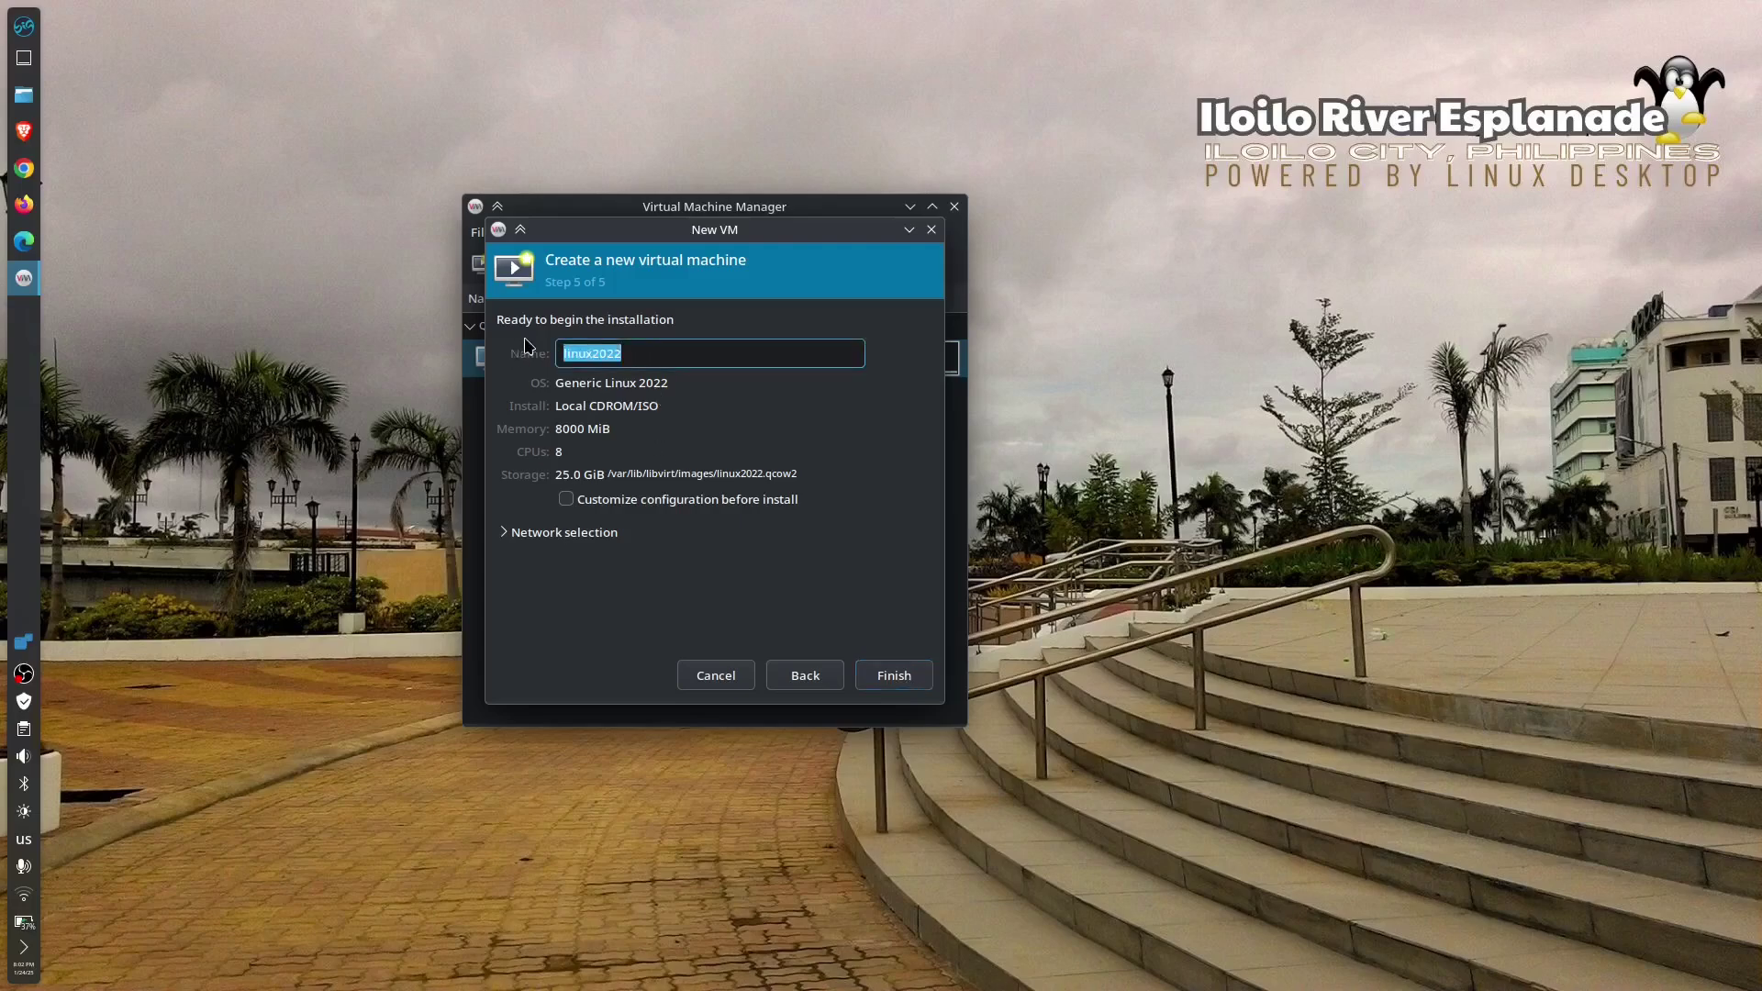
{"action": "type", "text": "Makul"}
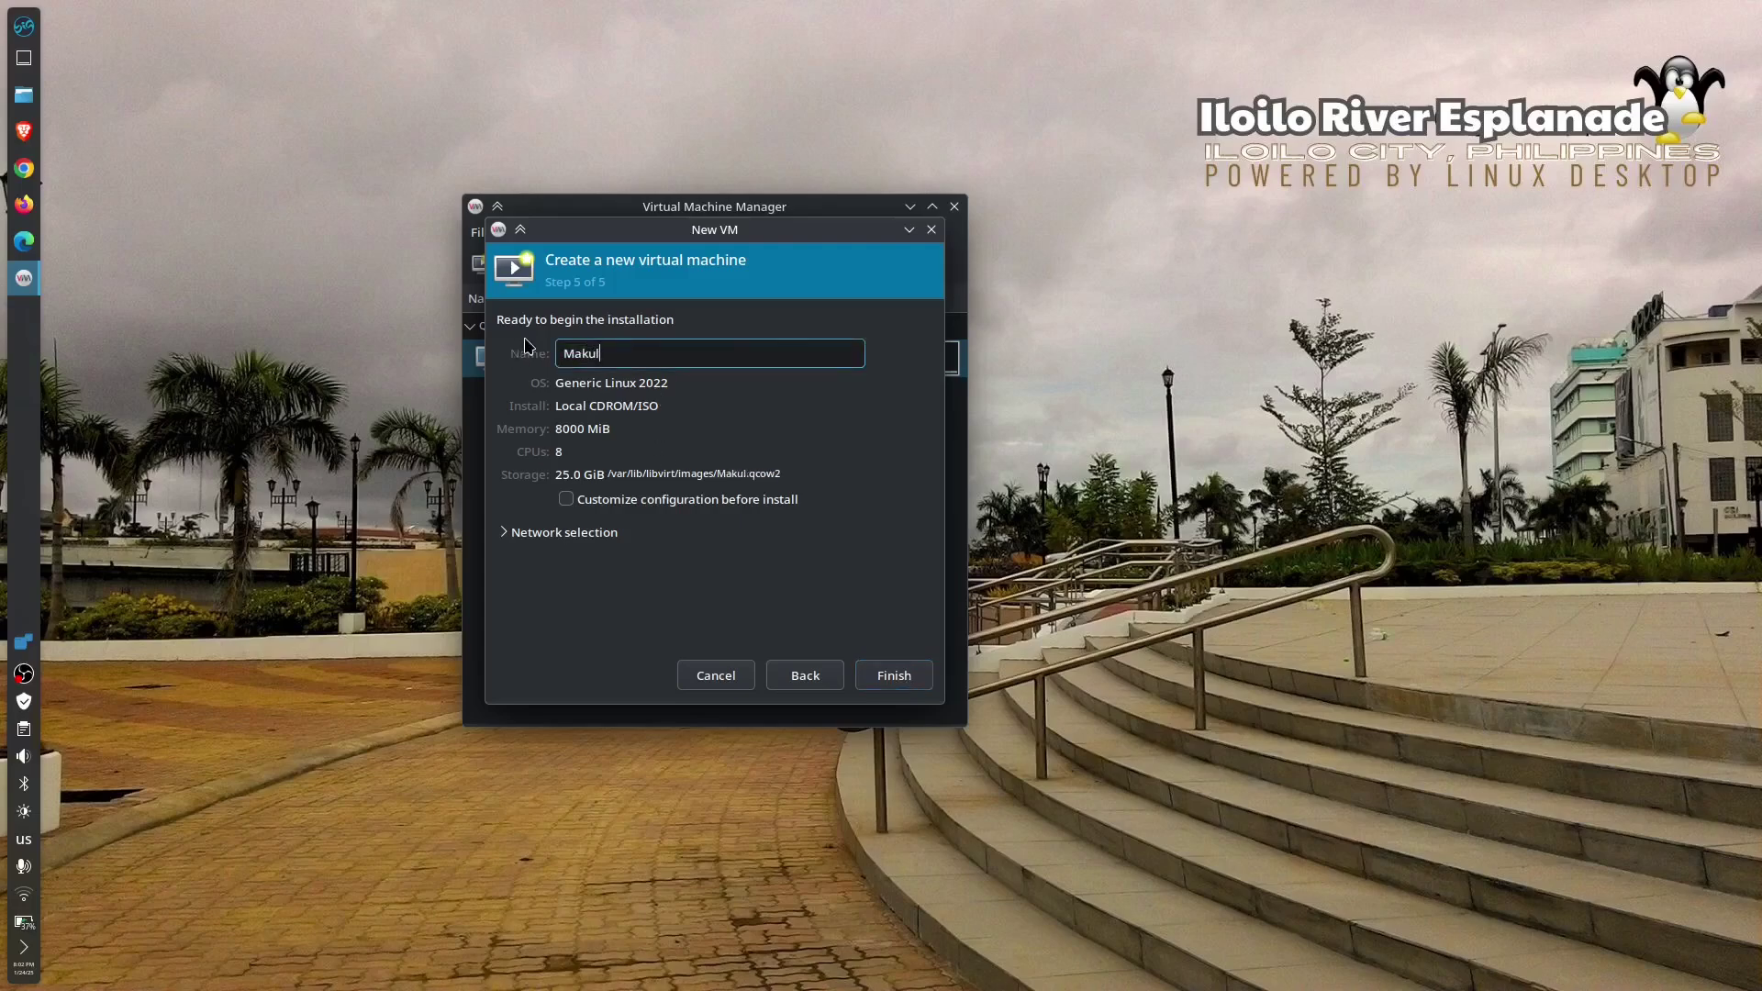
{"action": "type", "text": "u"}
- Finish creating the Makulu VM, go full screen, and boot MakuluLinux in Boot Live Mode
{"action": "left_click", "coordinate": [895, 675]}
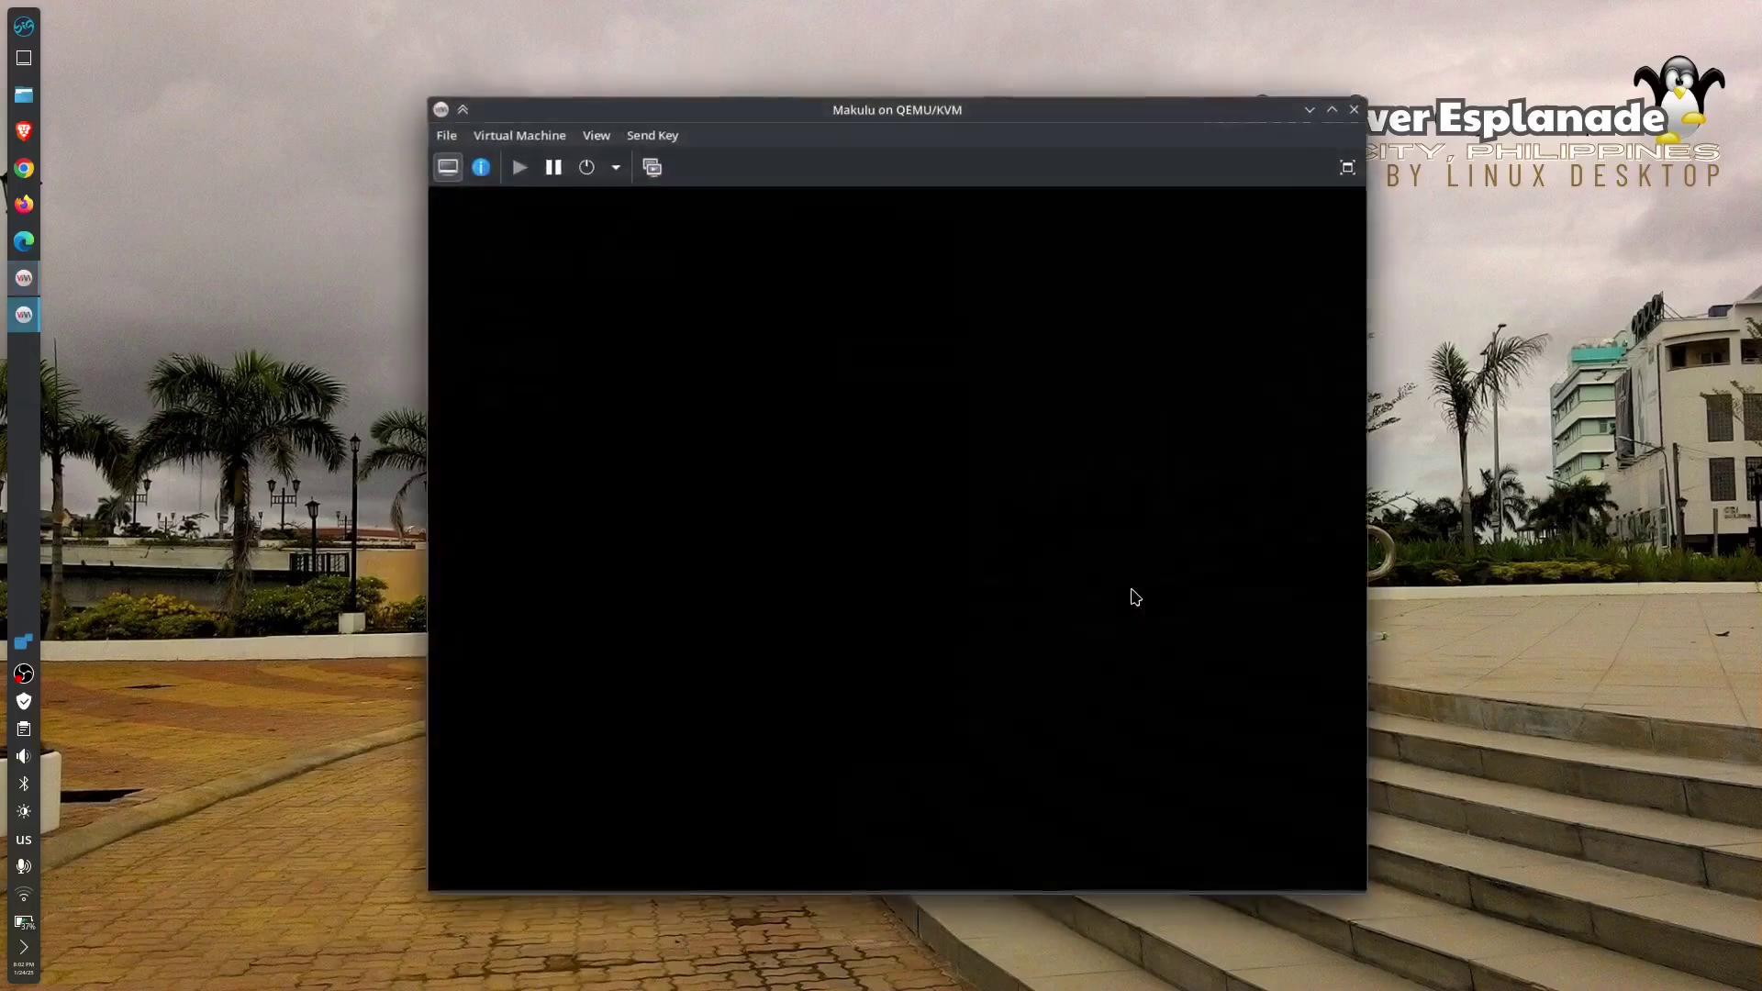
{"action": "left_click", "coordinate": [1348, 167]}
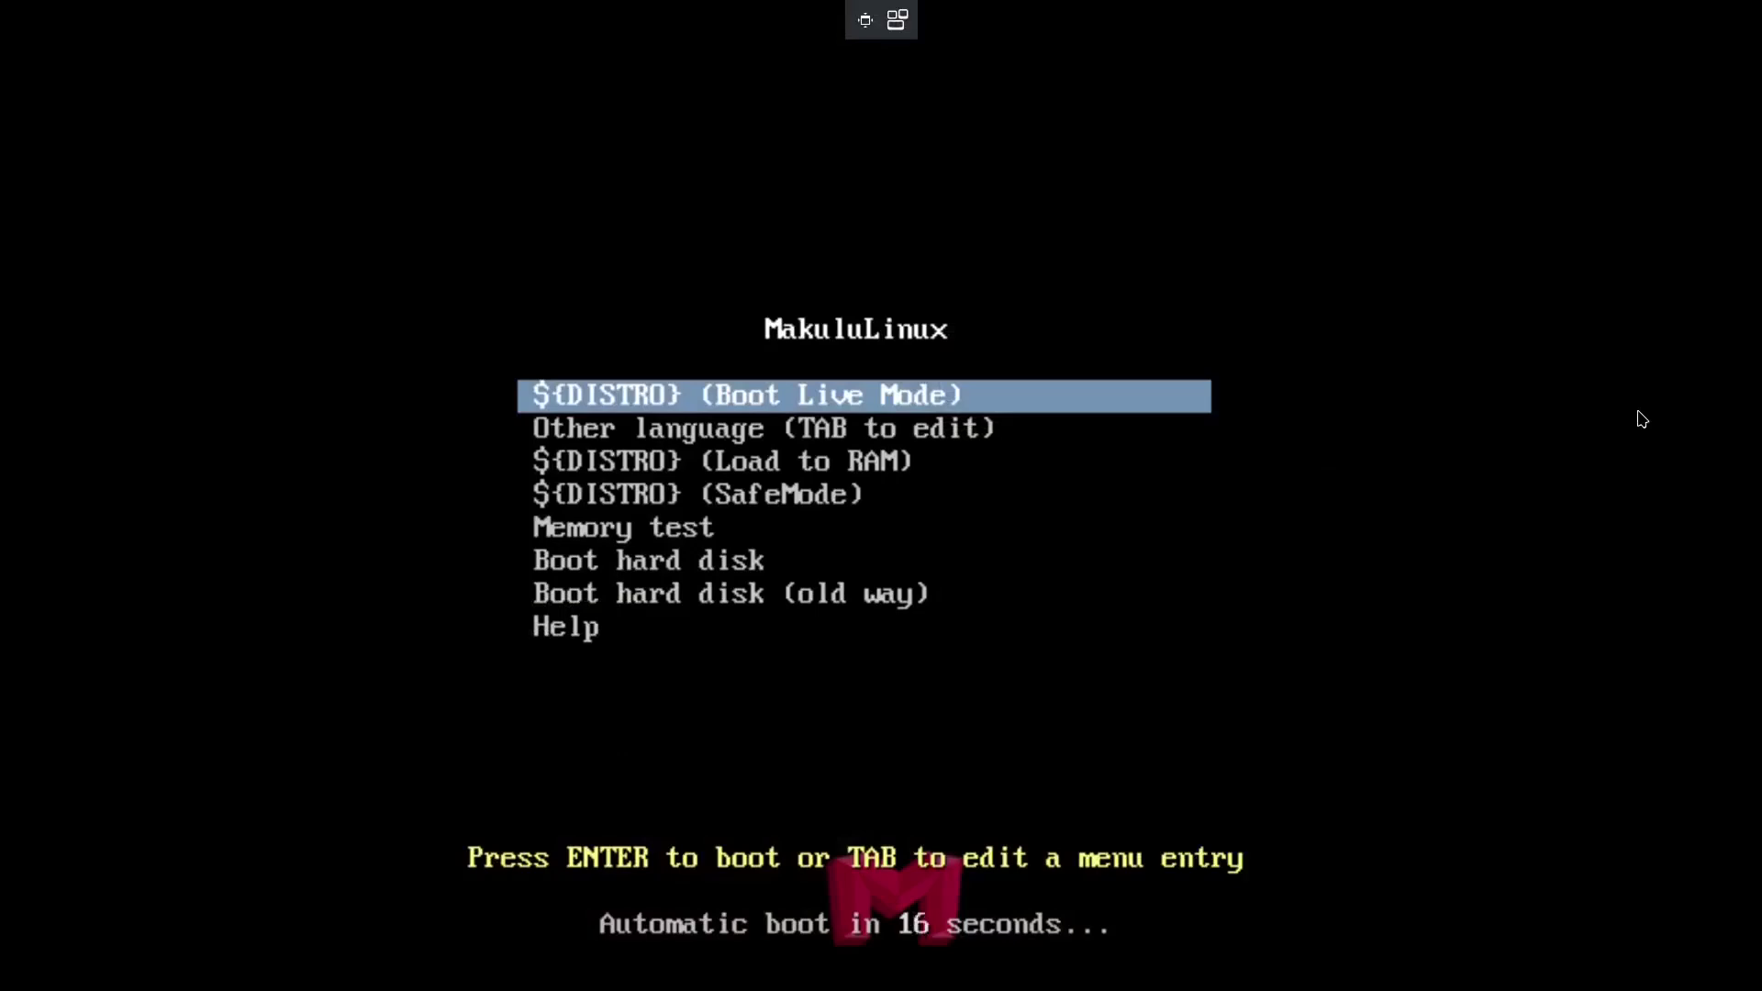
{"action": "key", "text": "Return"}
{"action": "key", "text": "Down"}
{"action": "key", "text": "Up"}
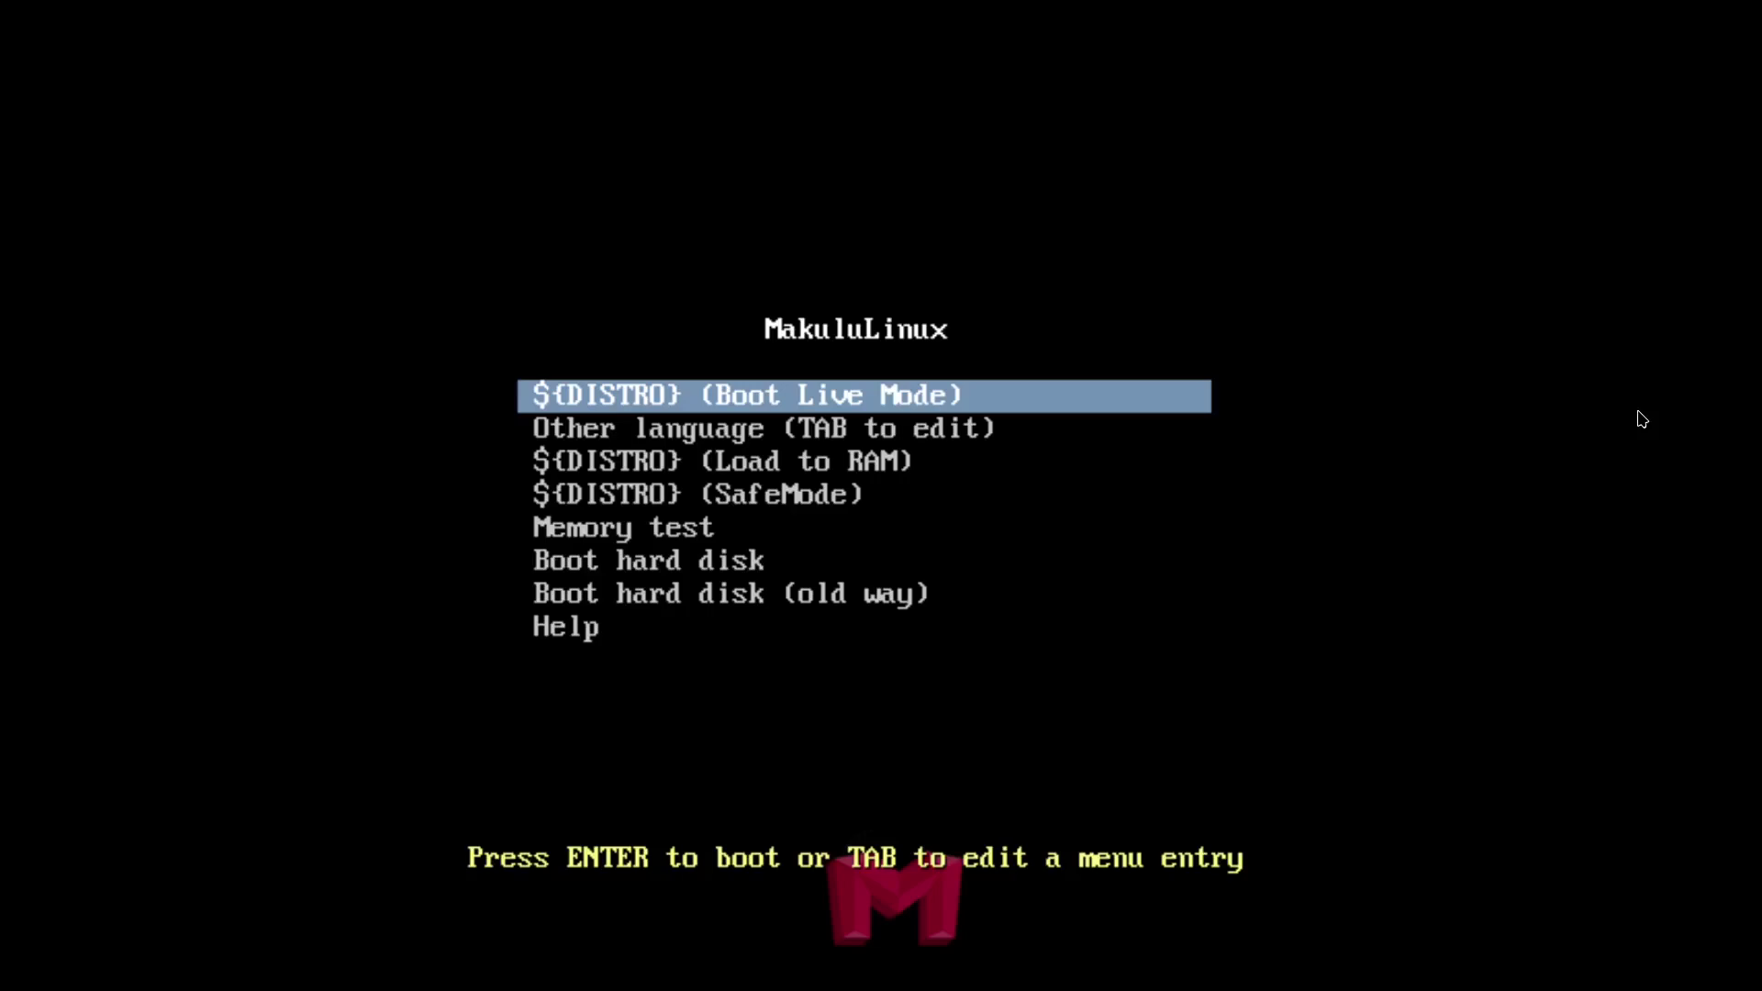
{"action": "key", "text": "Return"}
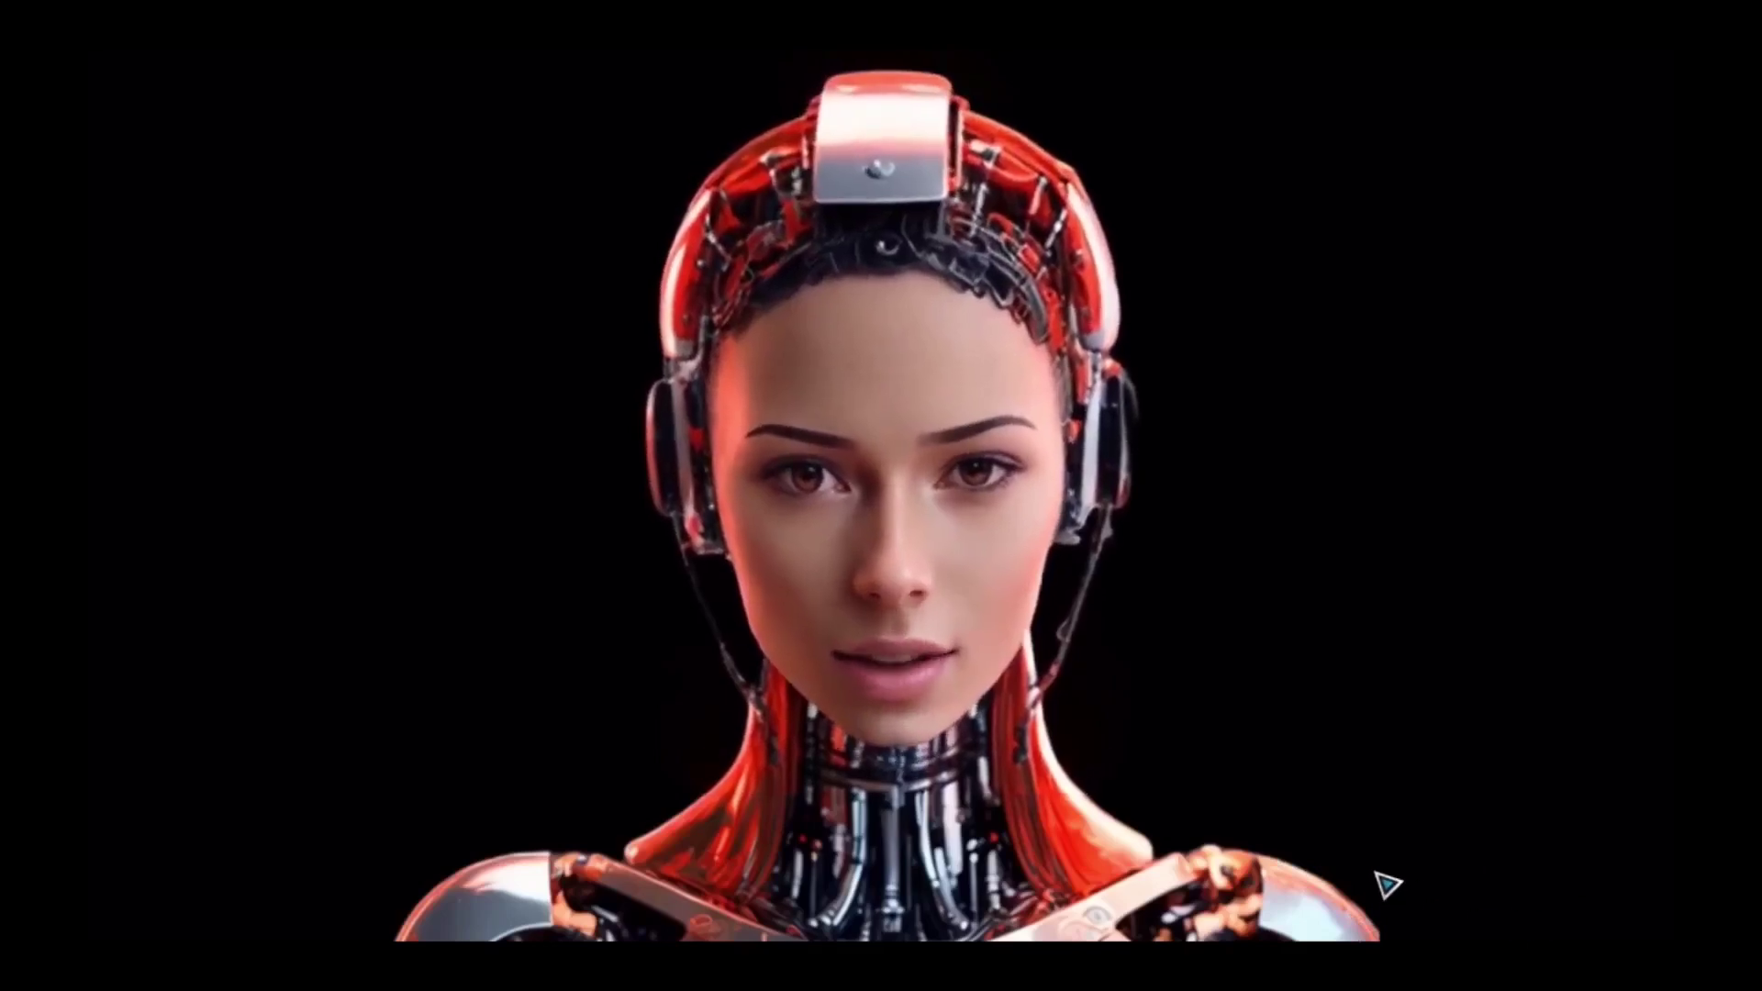
- Close the welcome video and set the guest's display resolution to 1920 × 1080, keeping it
{"action": "double_click", "coordinate": [1041, 654]}
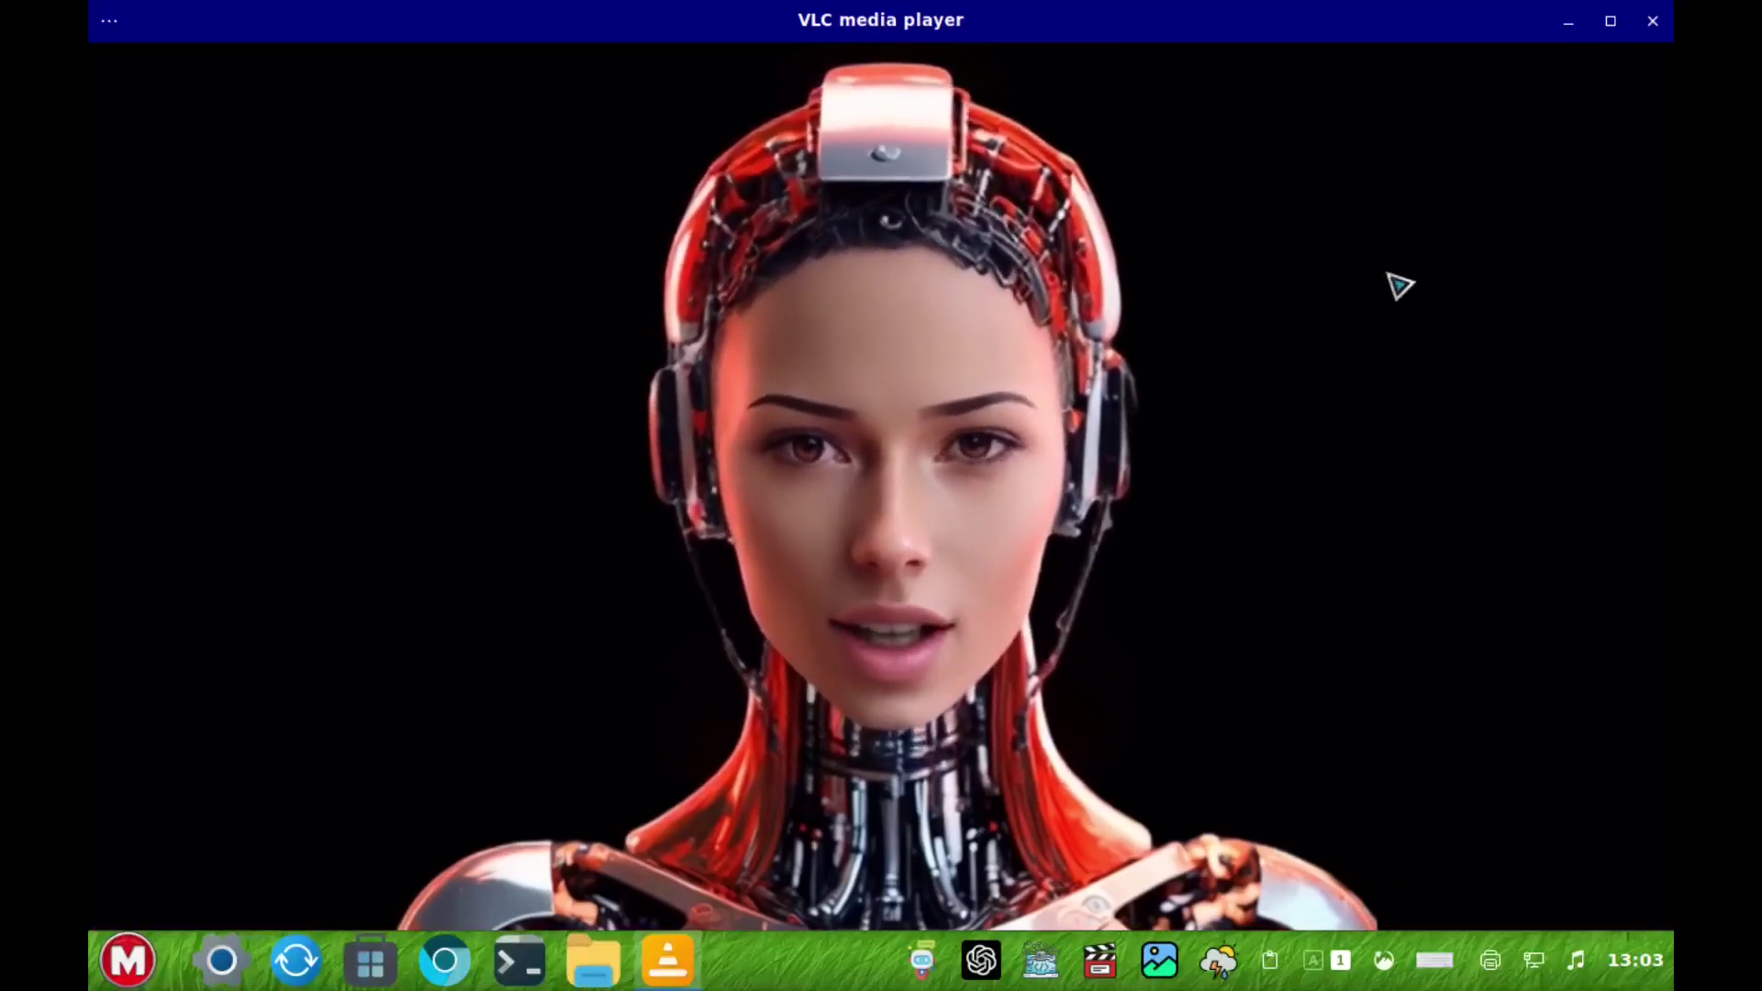
{"action": "left_click", "coordinate": [1652, 20]}
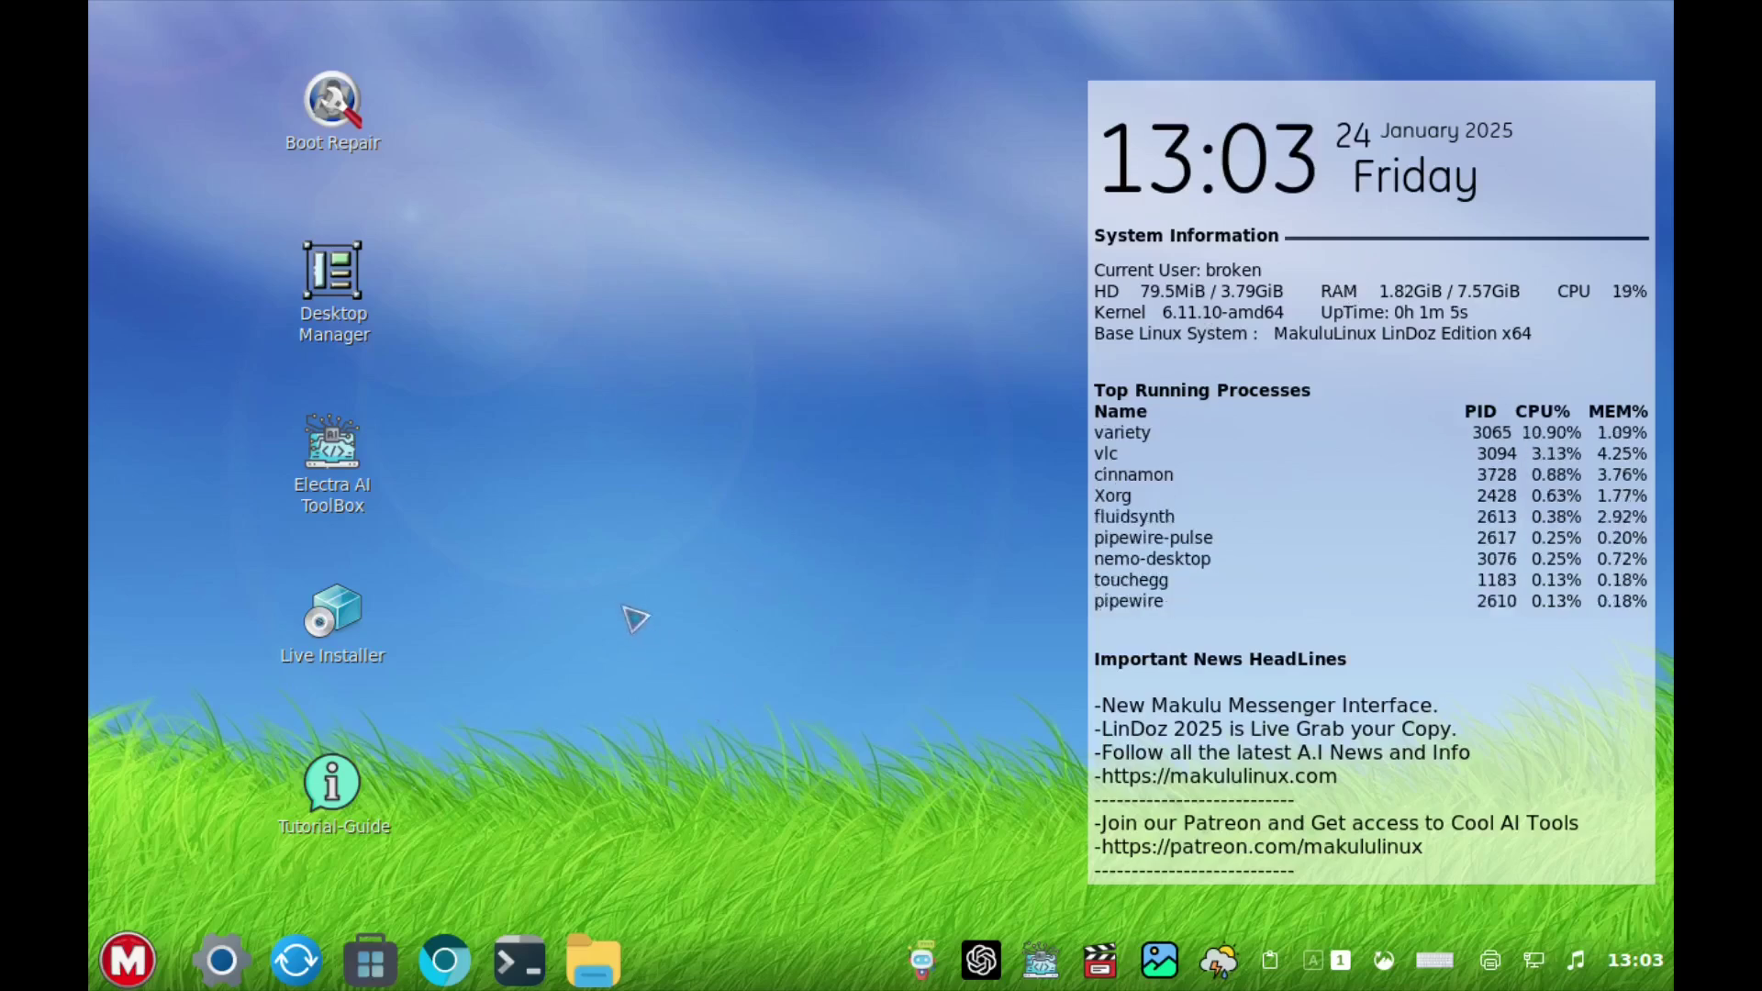
{"action": "right_click", "coordinate": [587, 556]}
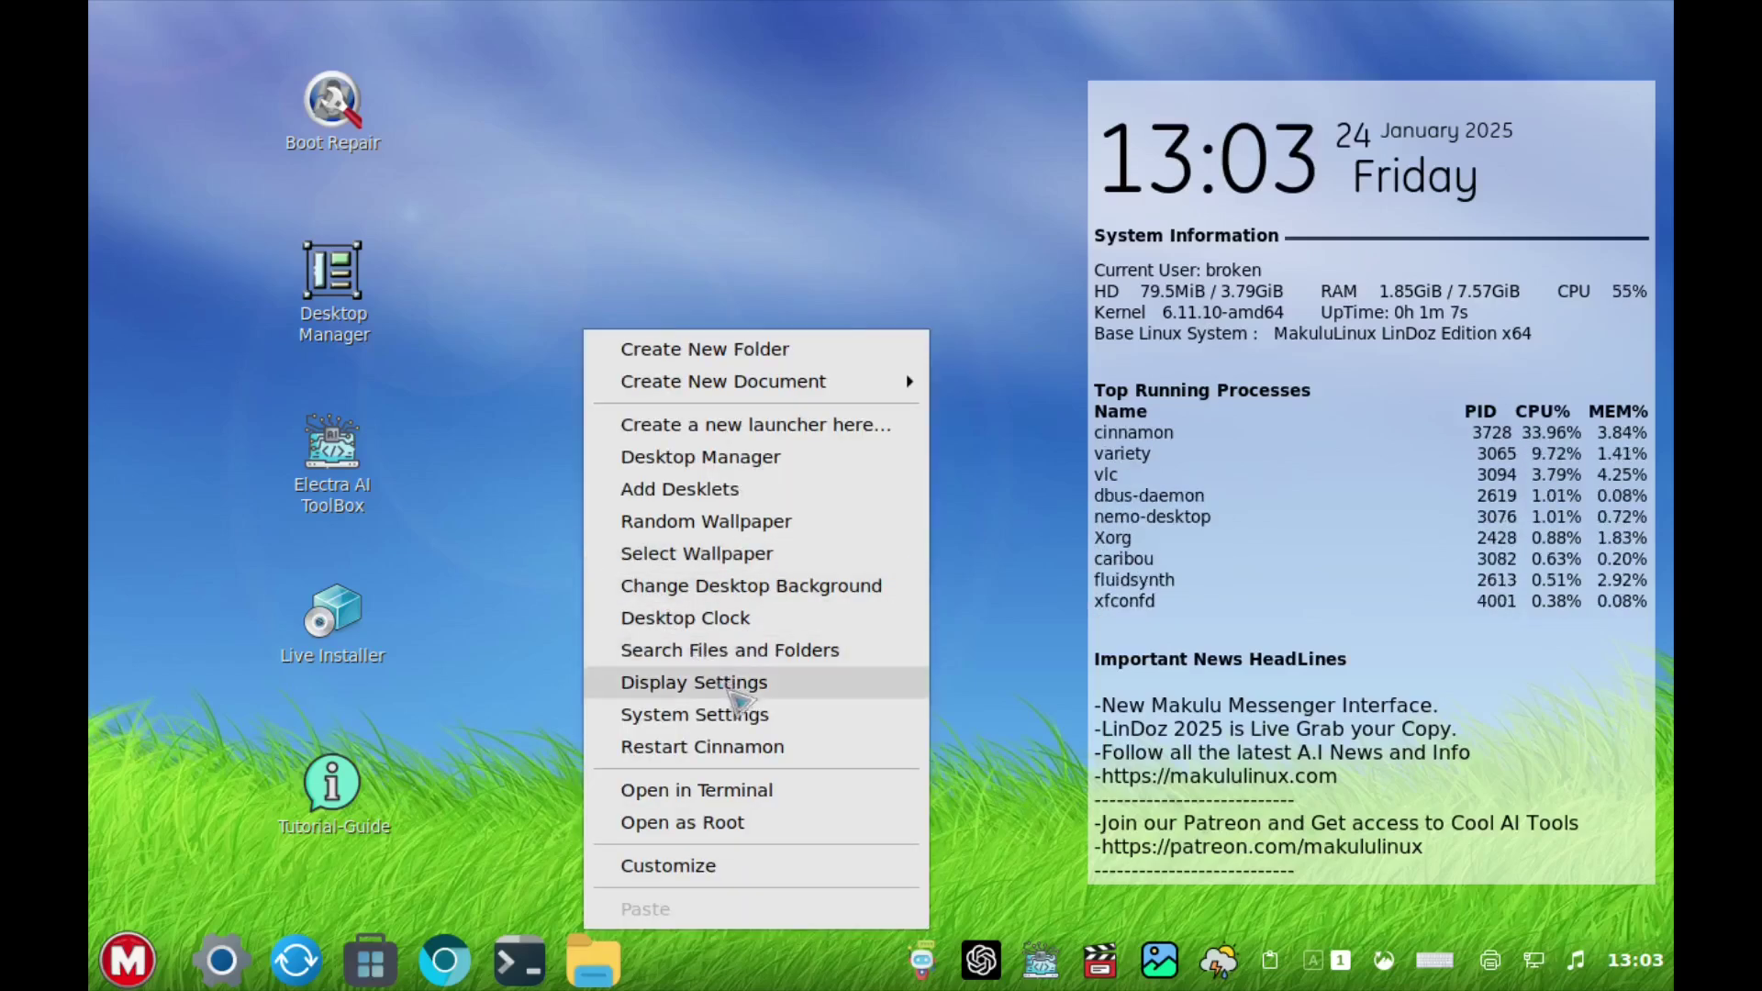
{"action": "left_click", "coordinate": [739, 690]}
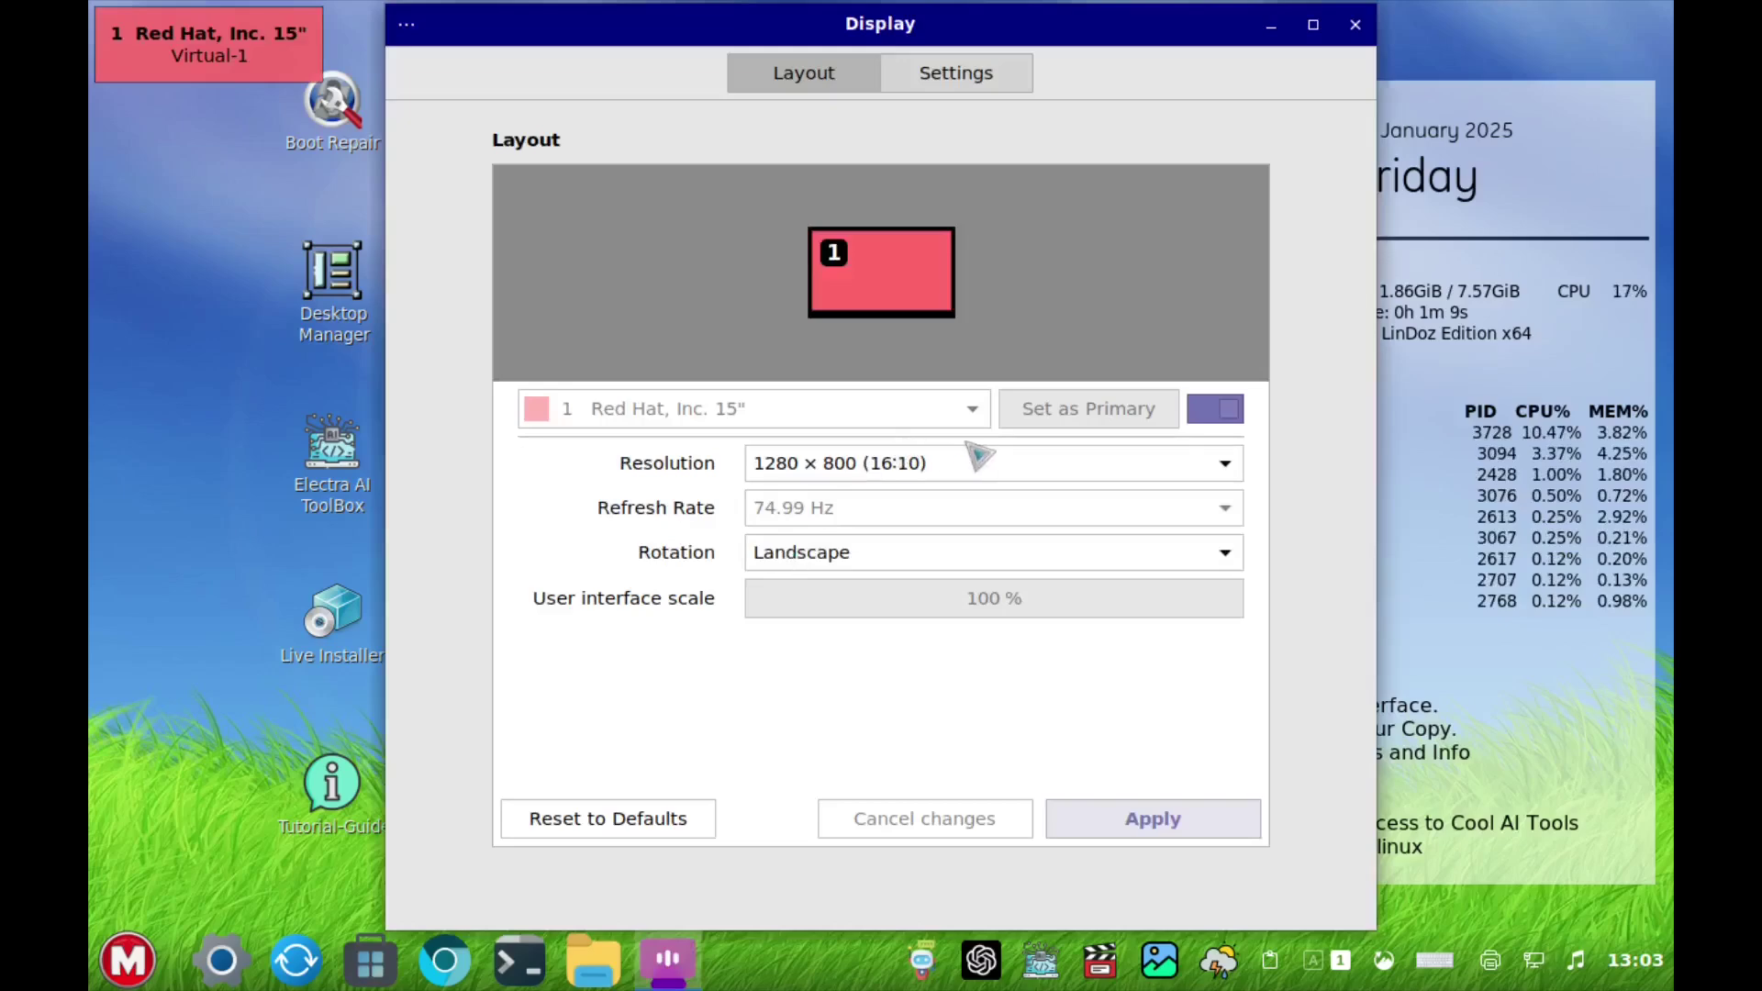
{"action": "left_click", "coordinate": [922, 471]}
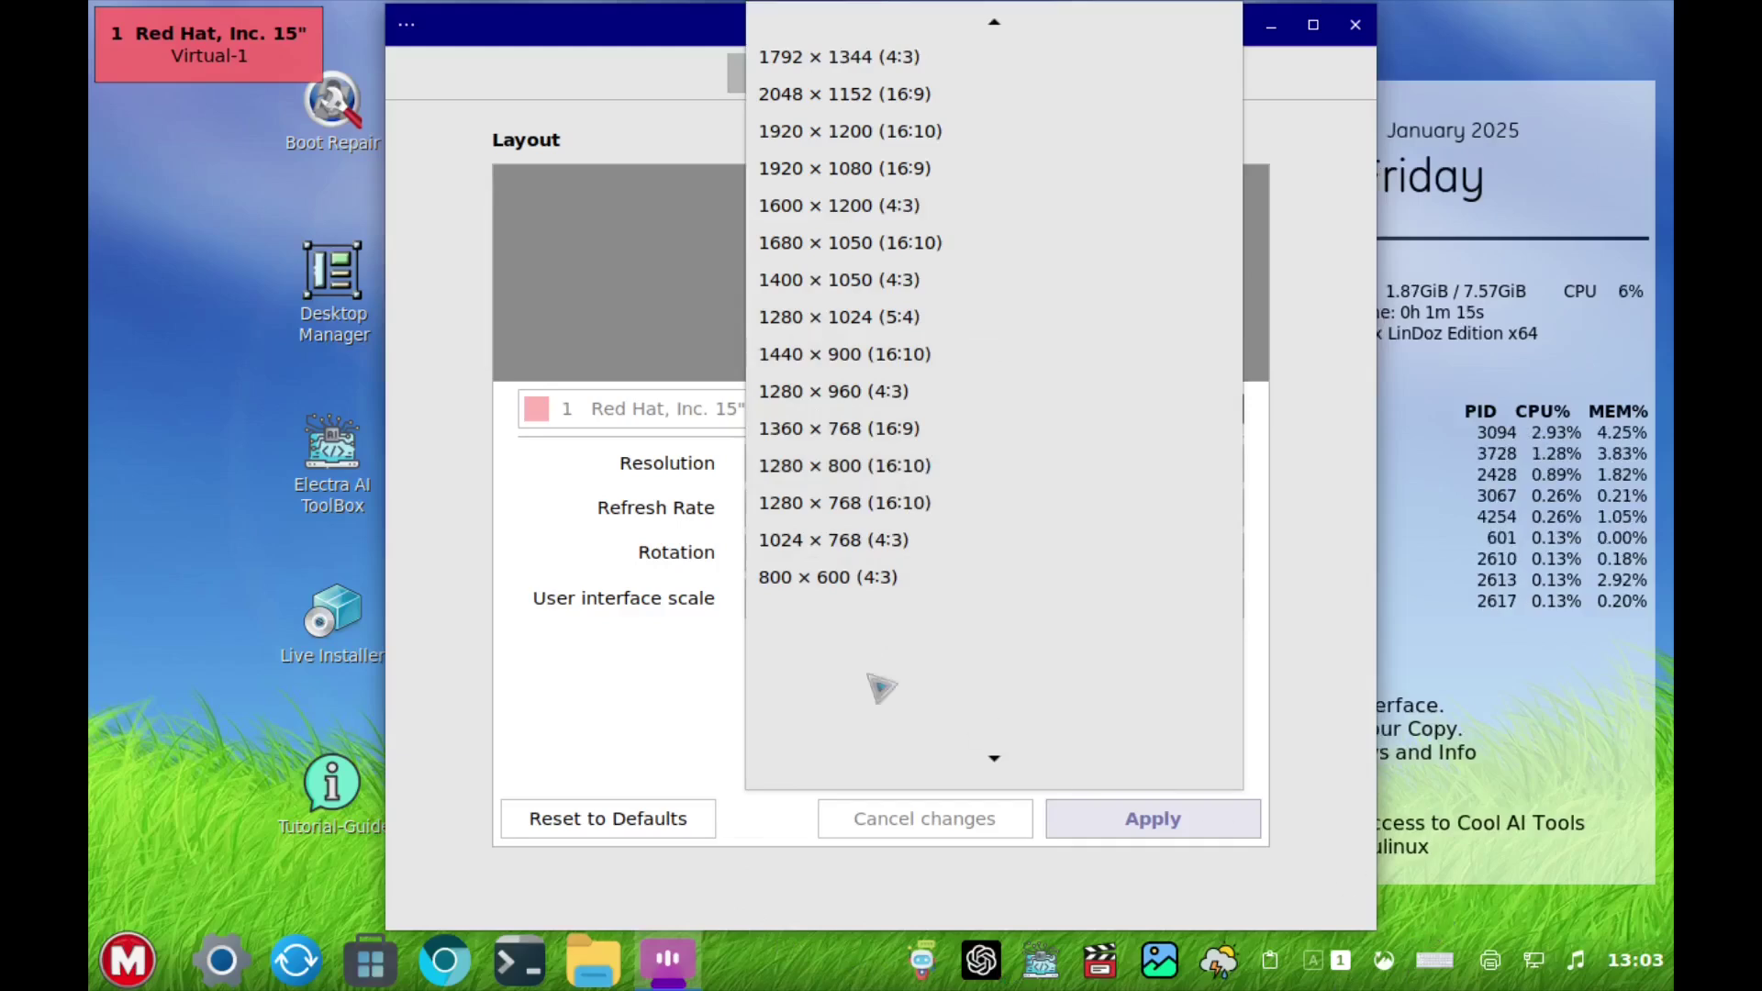
{"action": "left_click", "coordinate": [700, 985]}
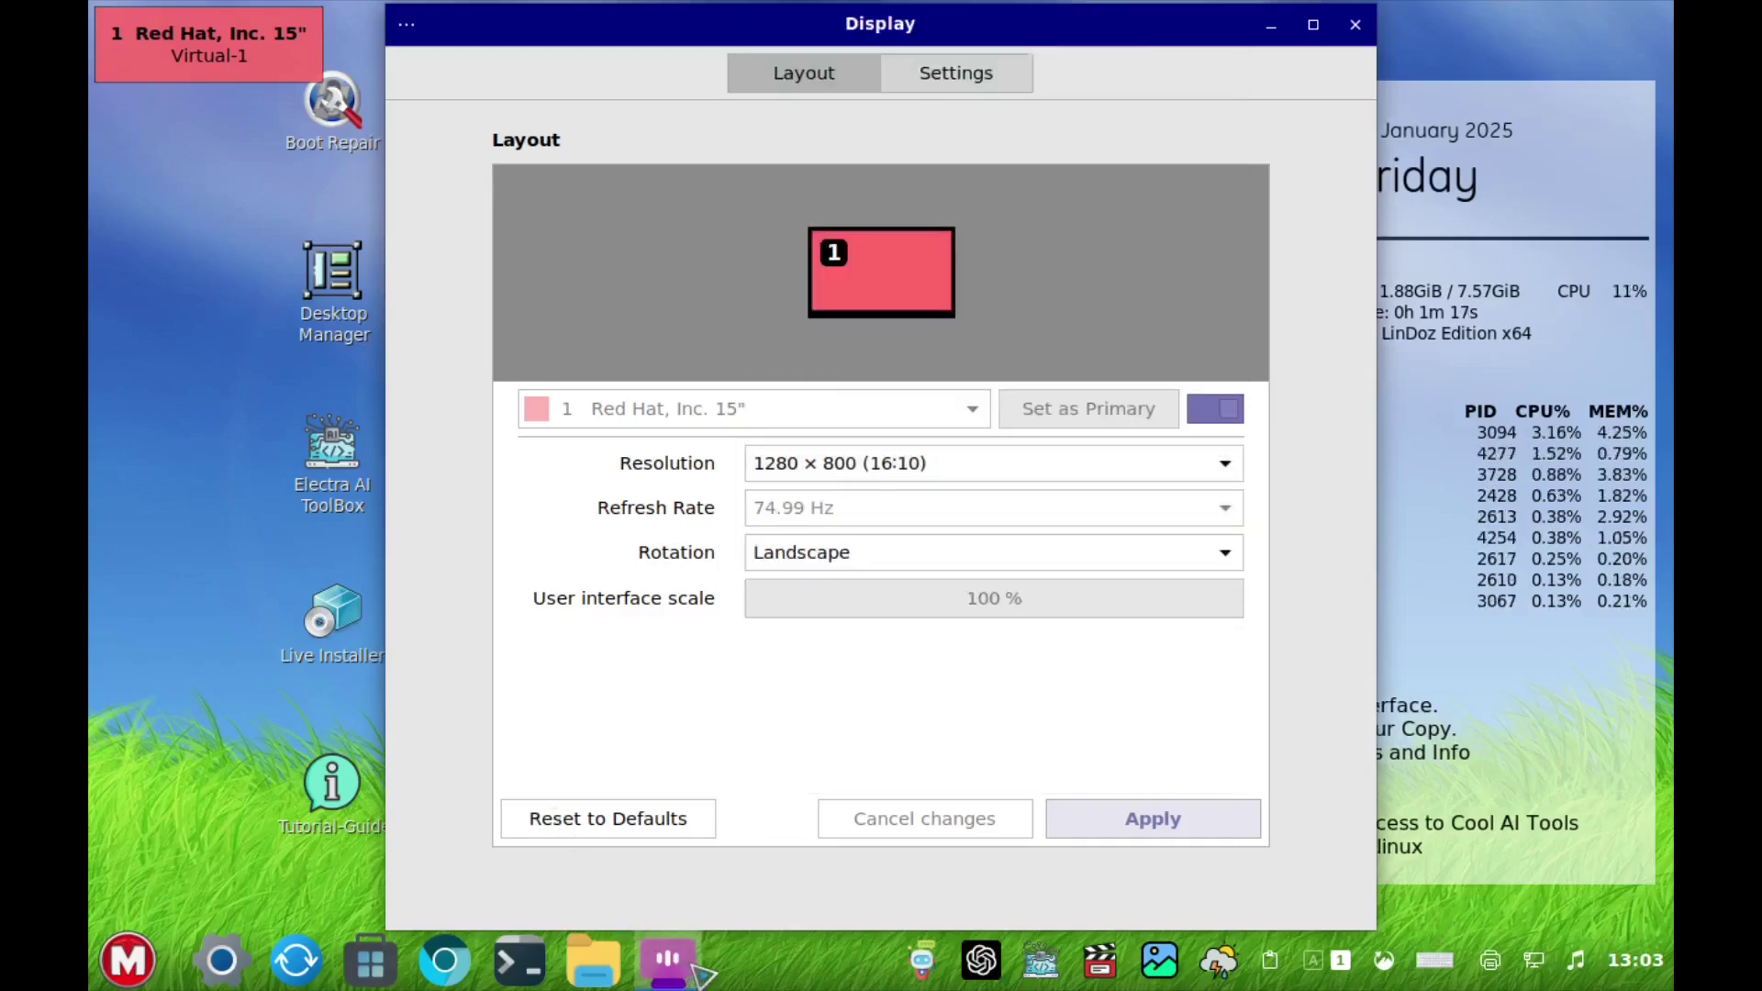
{"action": "mouse_move", "coordinate": [679, 980]}
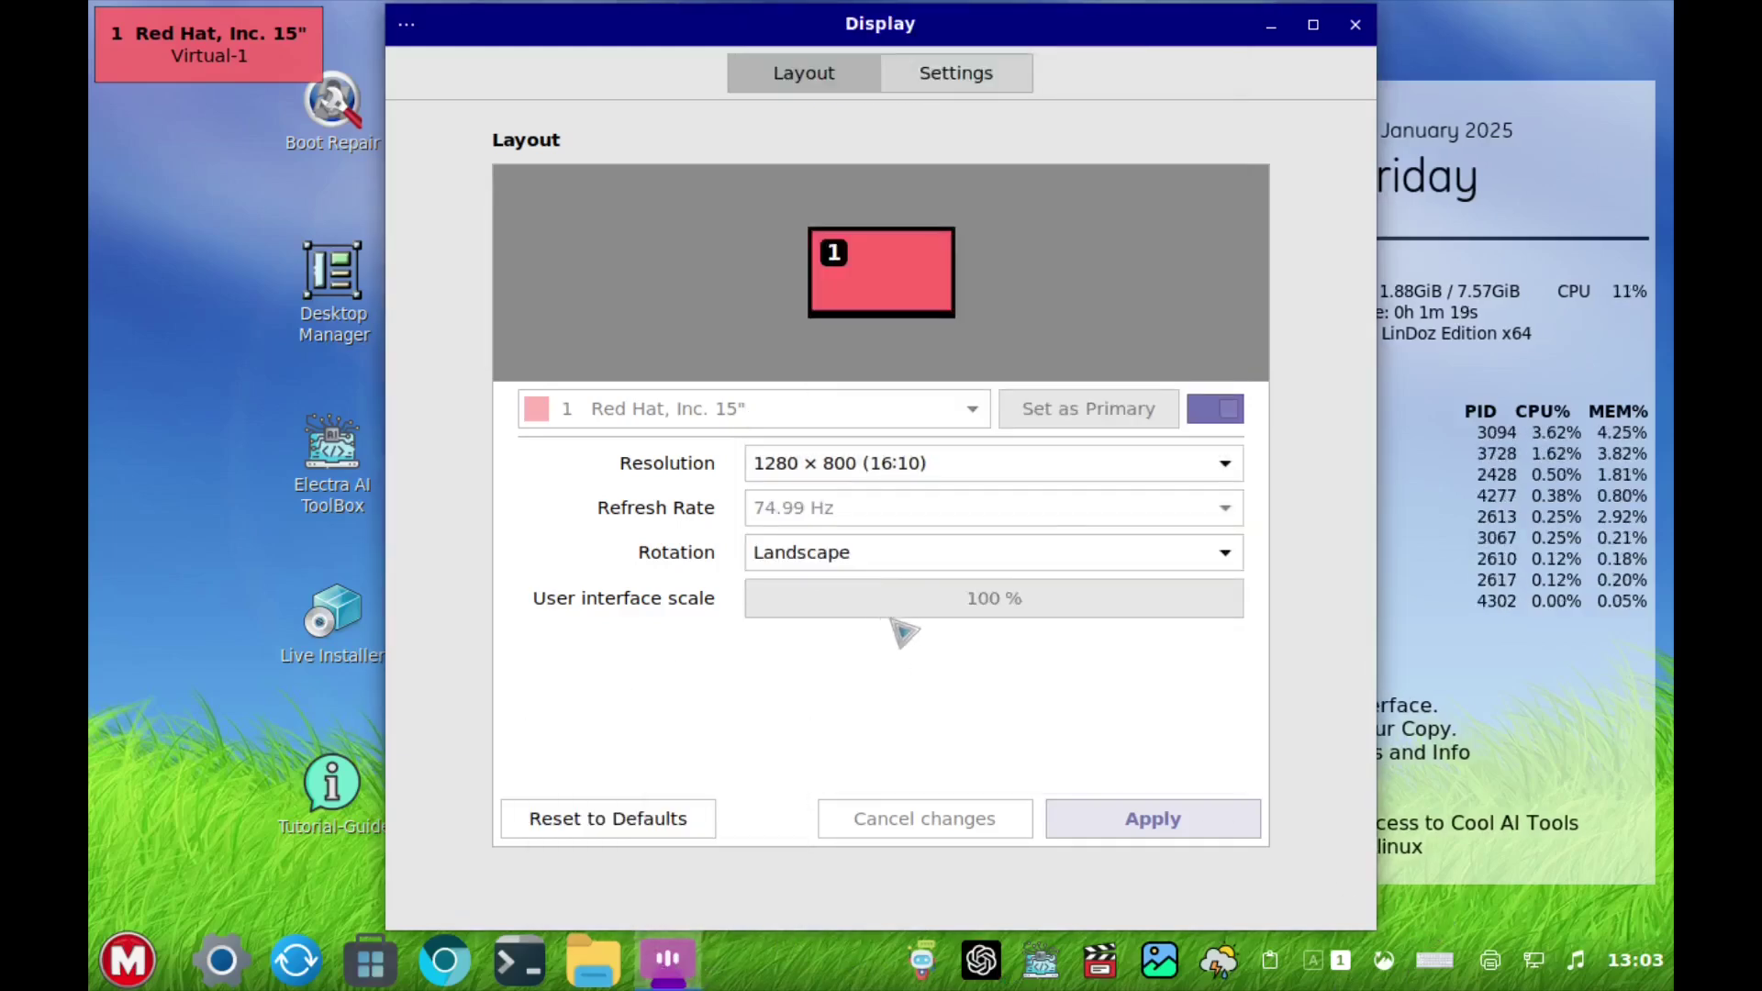
{"action": "left_click", "coordinate": [1094, 462]}
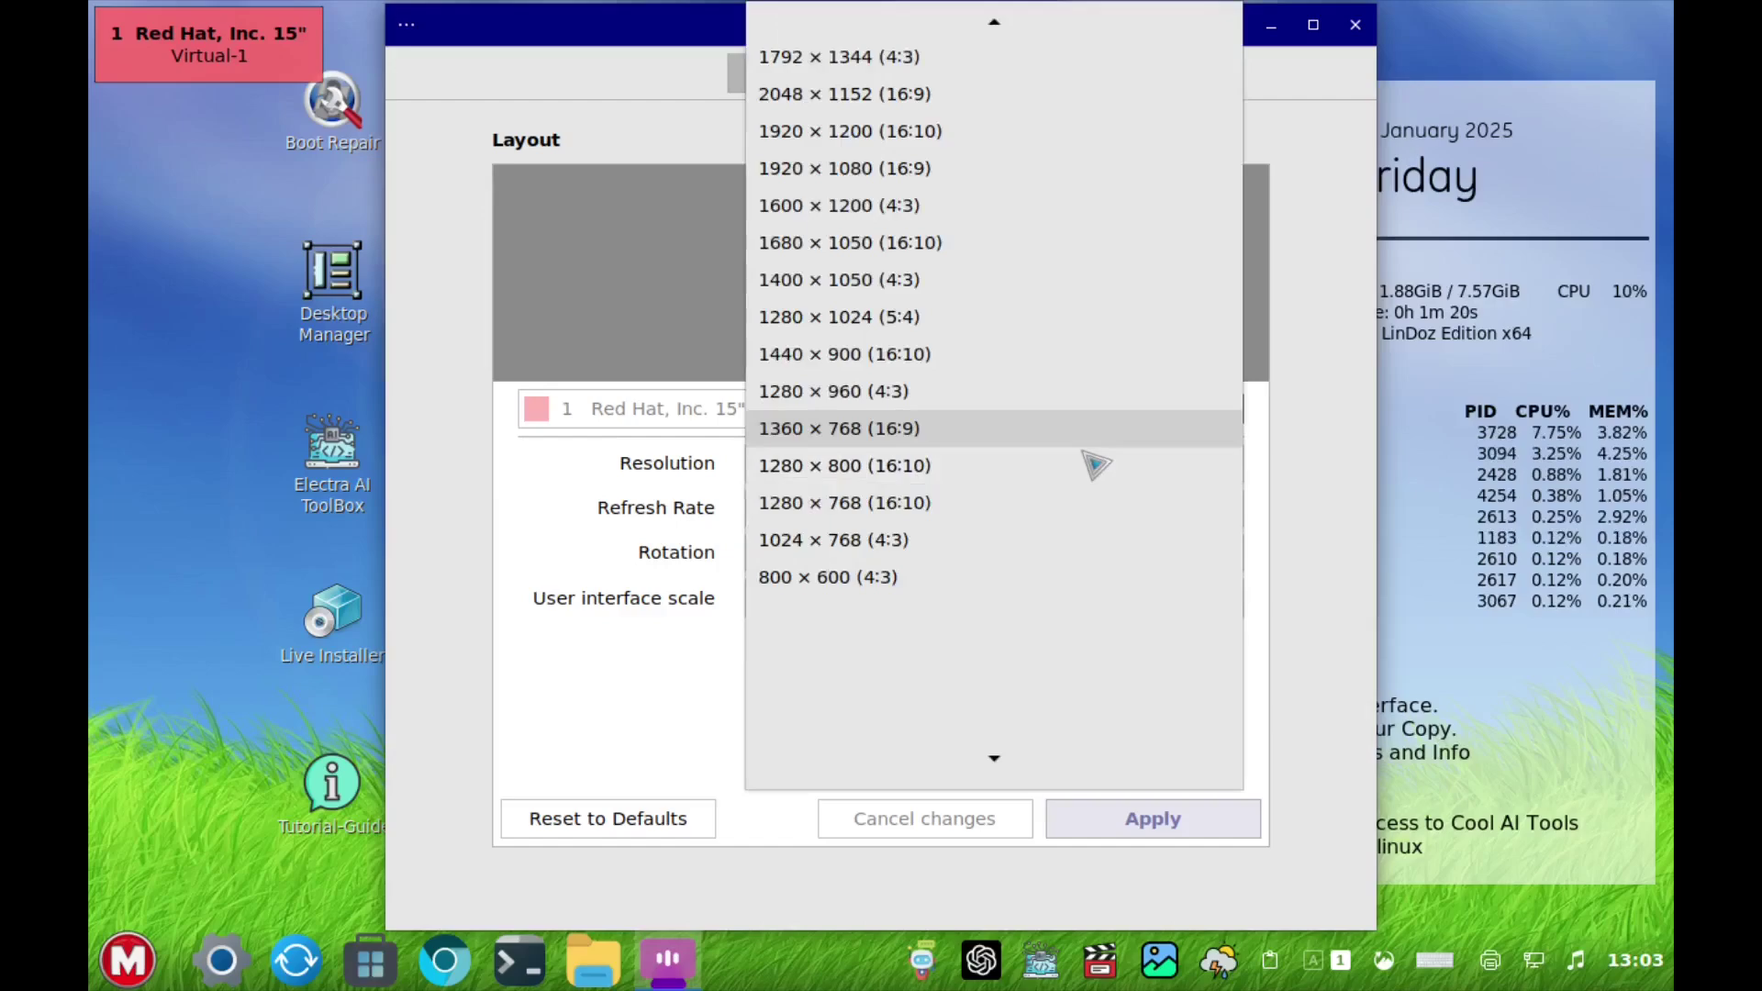
{"action": "left_click", "coordinate": [982, 174]}
{"action": "left_click", "coordinate": [1183, 823]}
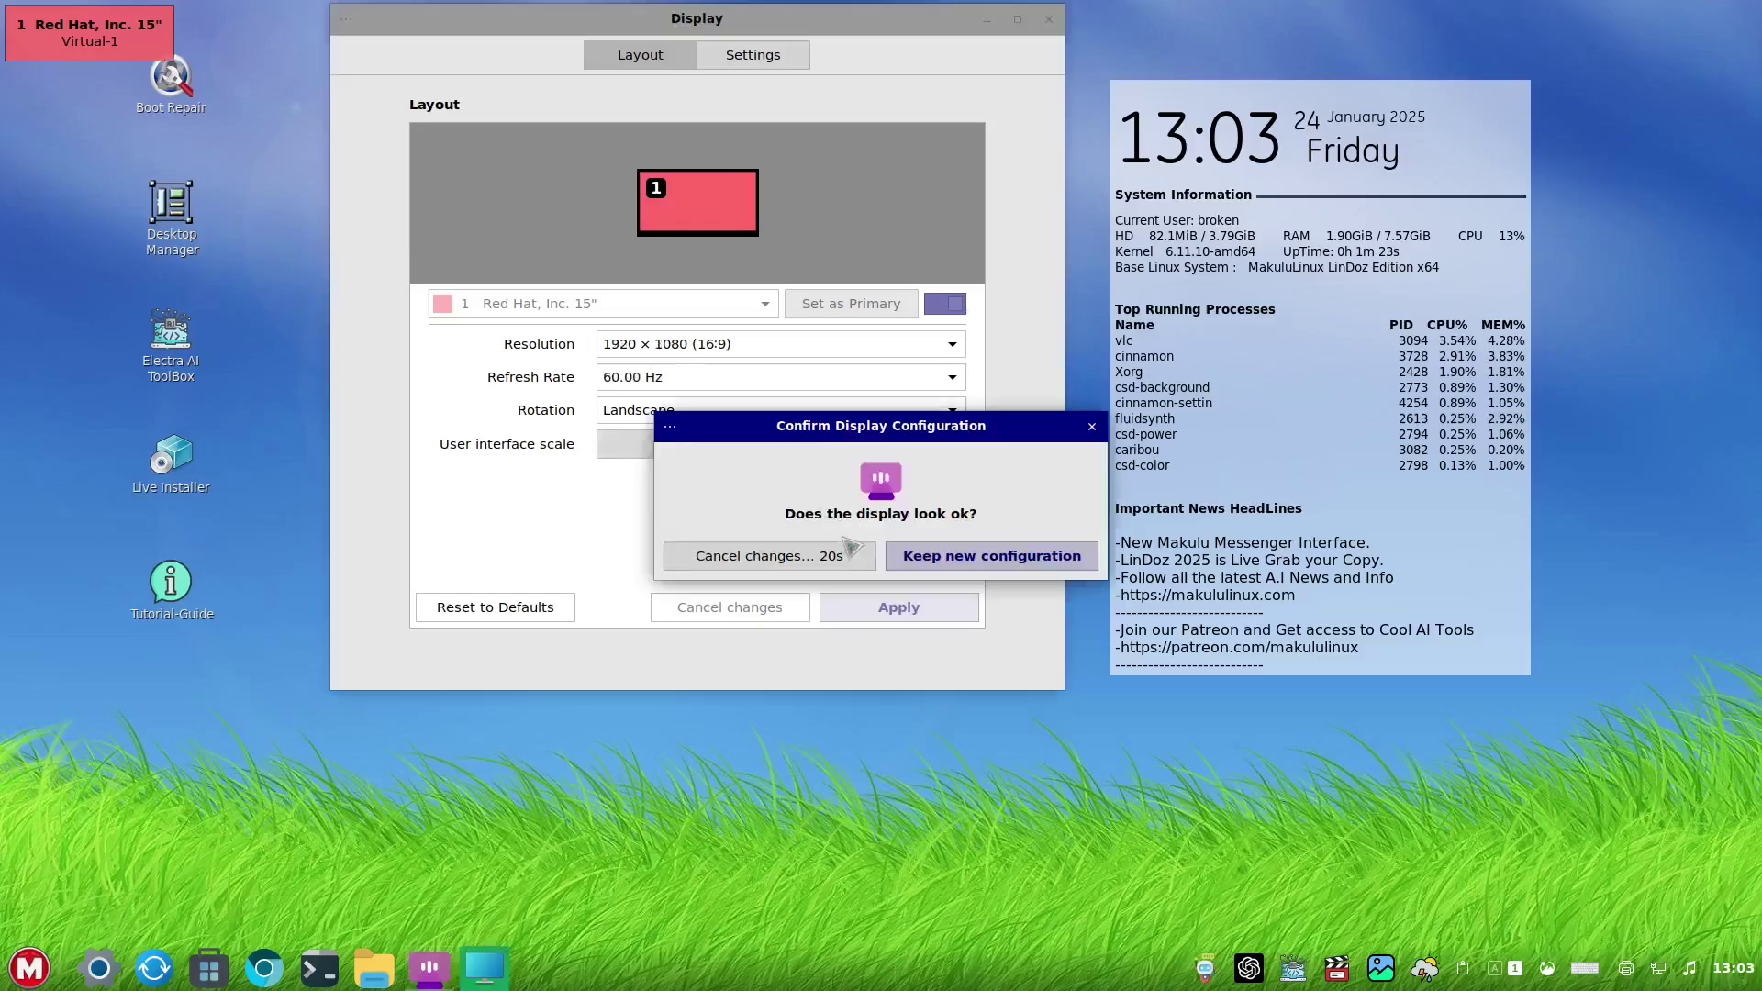
{"action": "left_click", "coordinate": [974, 563]}
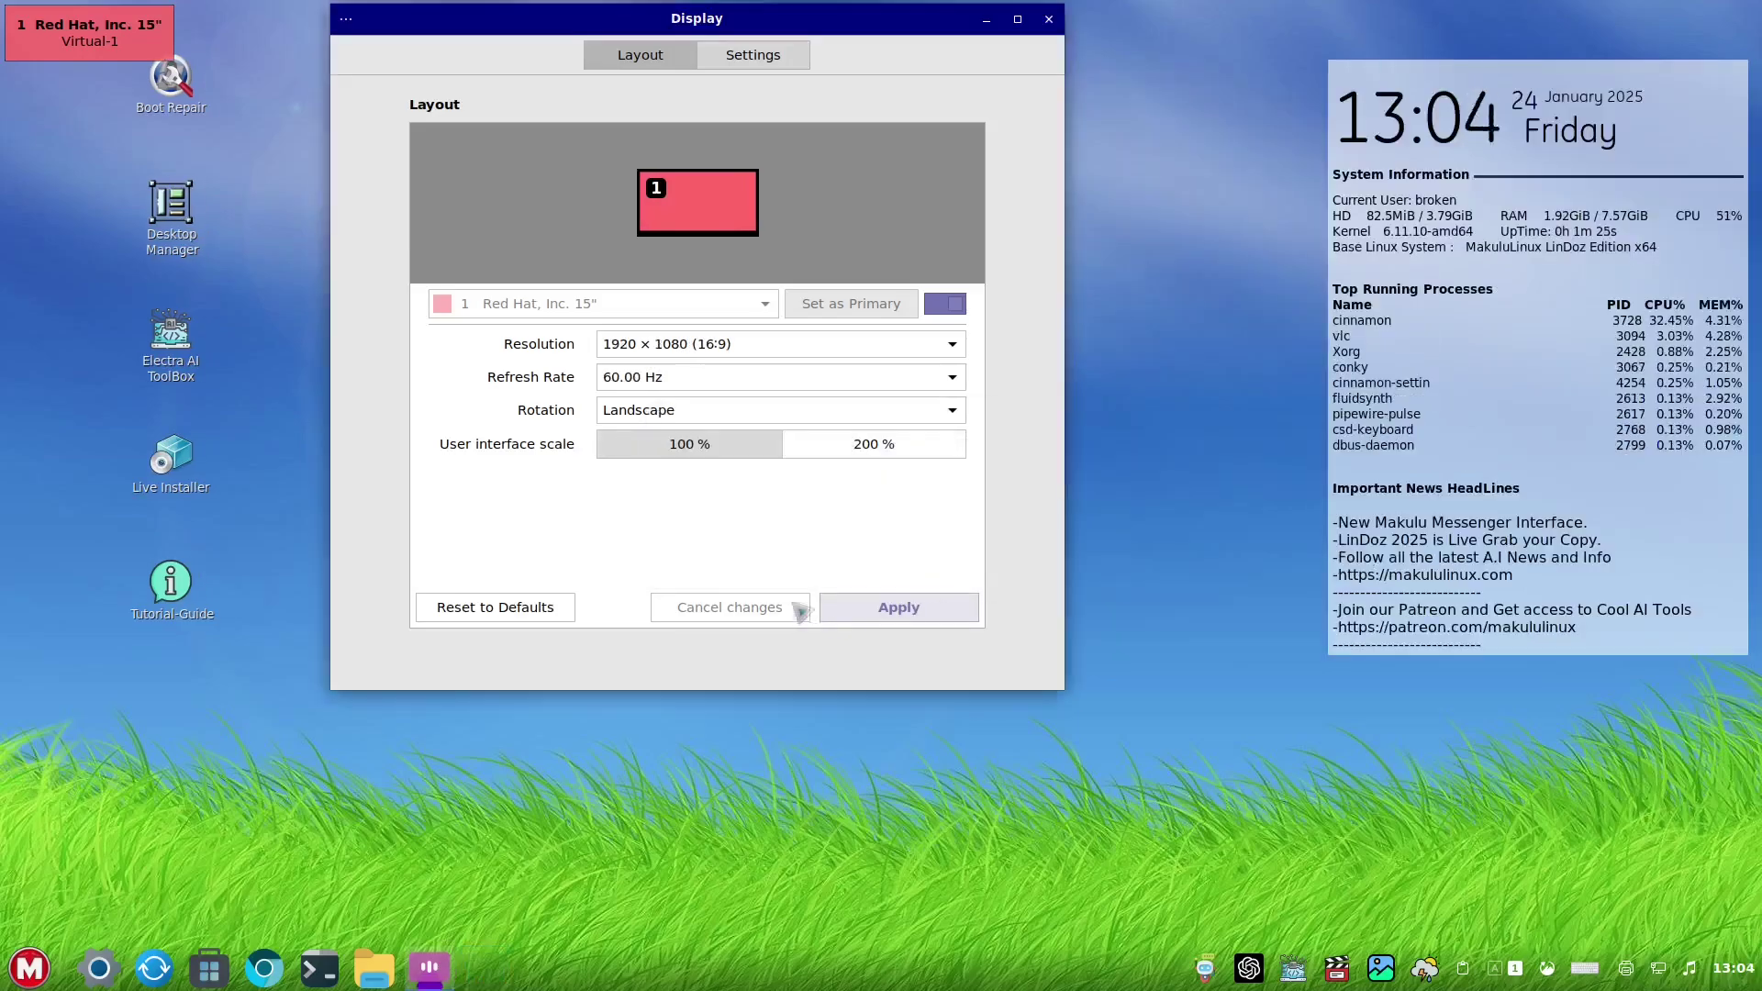
{"action": "left_click", "coordinate": [1049, 19]}
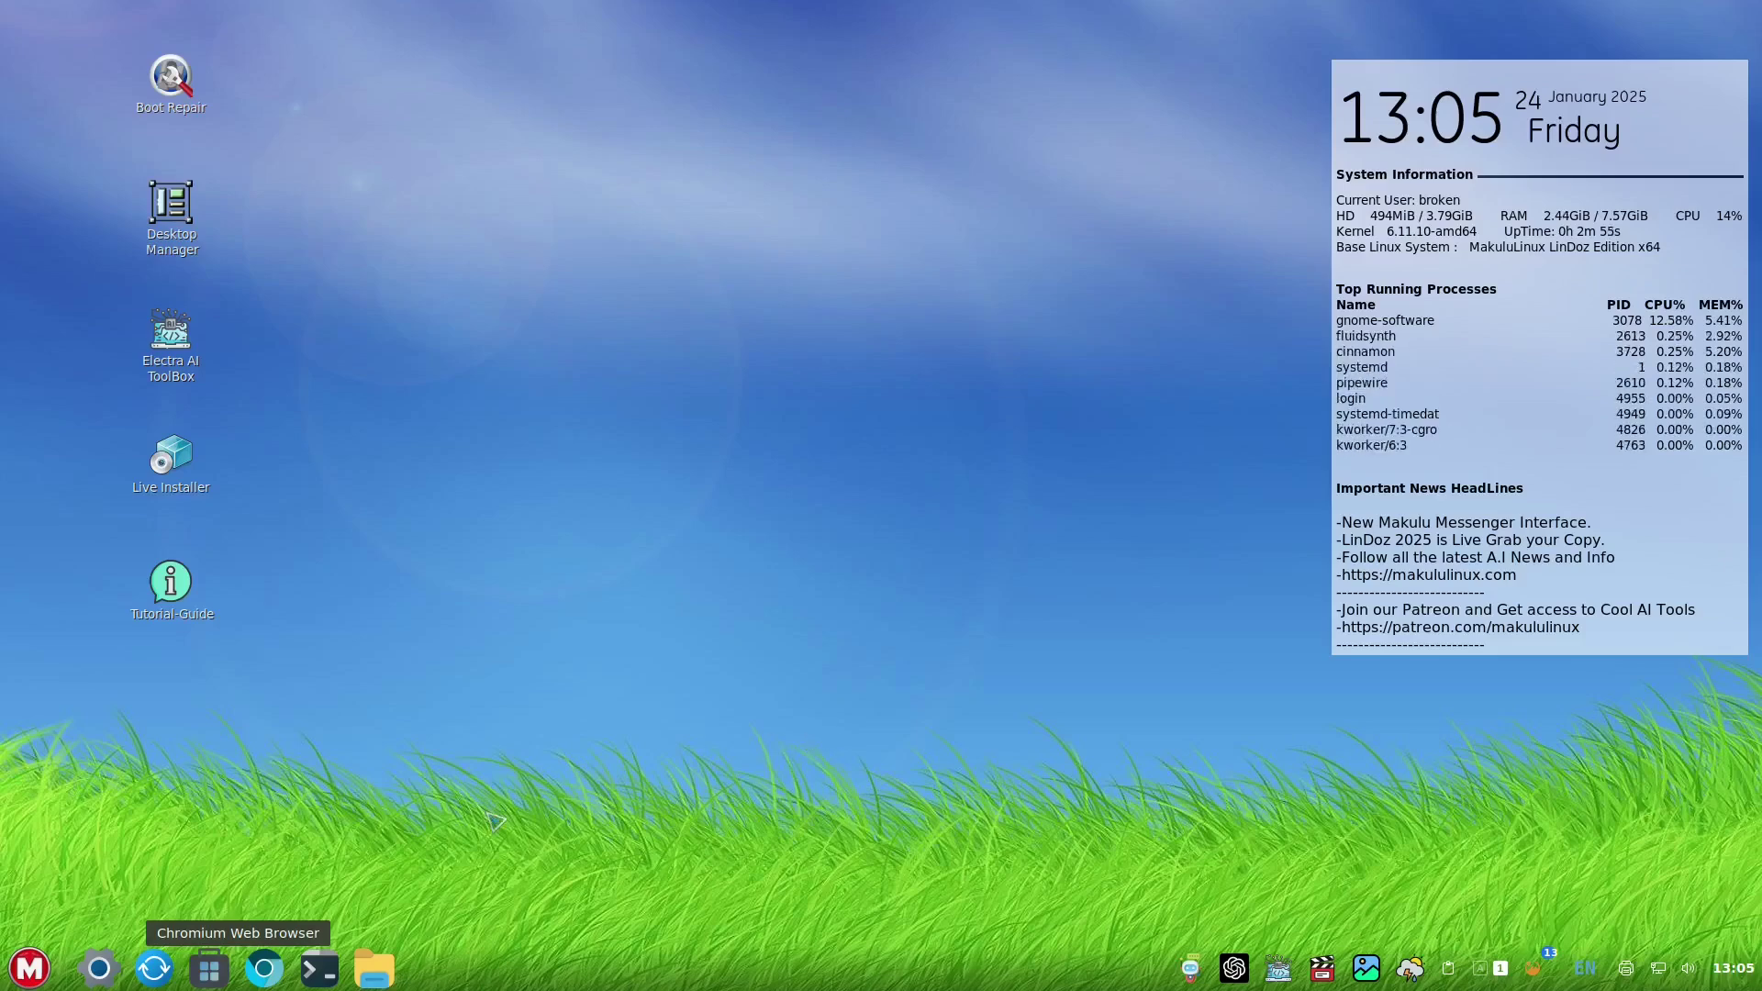
- Shut down MakuluLinux from the M menu, confirm the live-medium prompt, and close the Makulu console
{"action": "left_click", "coordinate": [30, 968]}
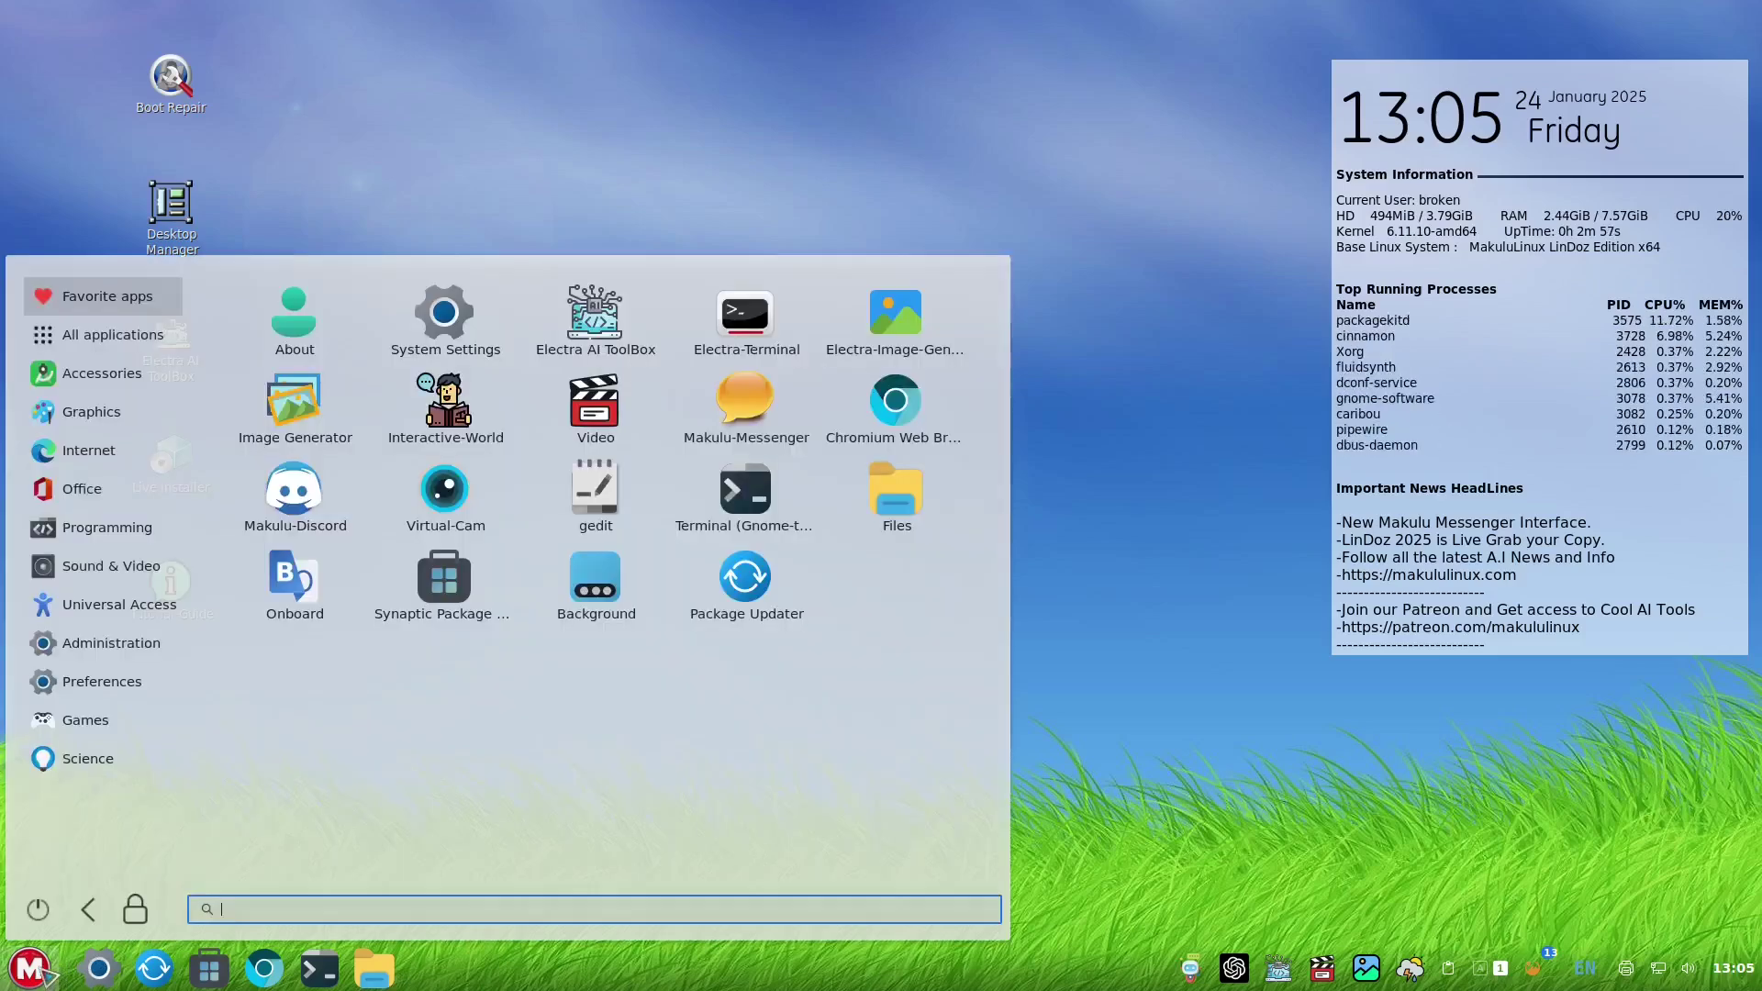
{"action": "left_click", "coordinate": [38, 909]}
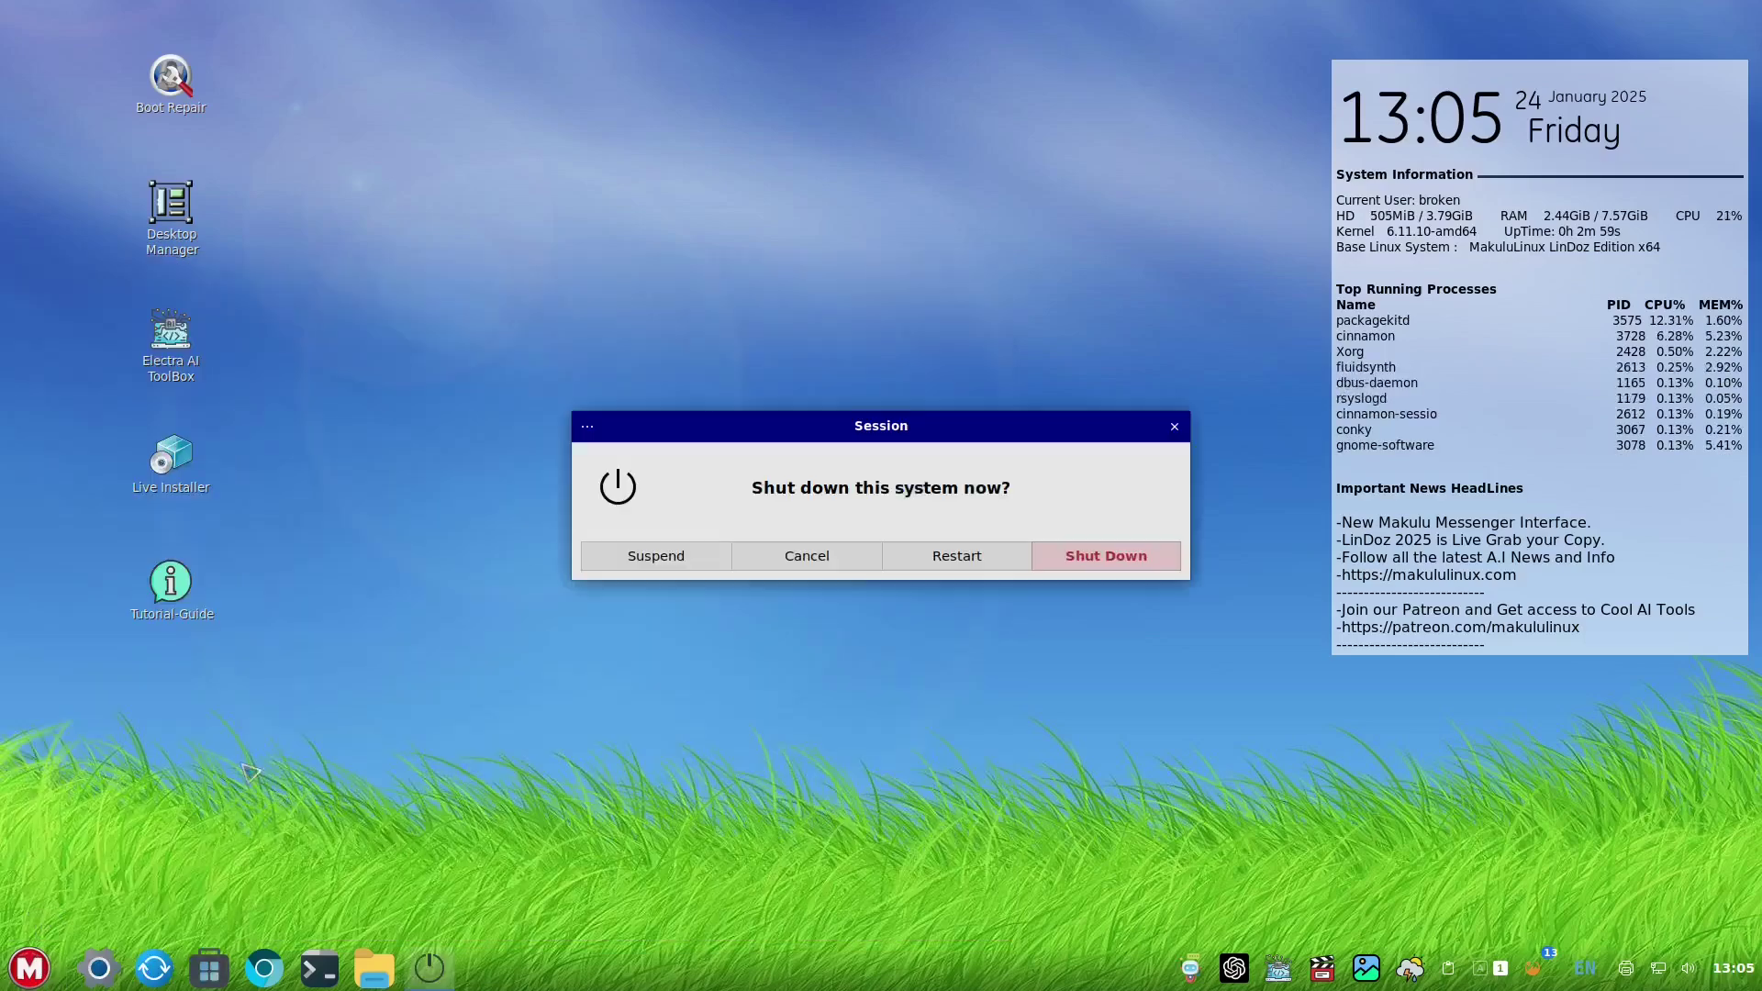
{"action": "left_click", "coordinate": [1136, 564]}
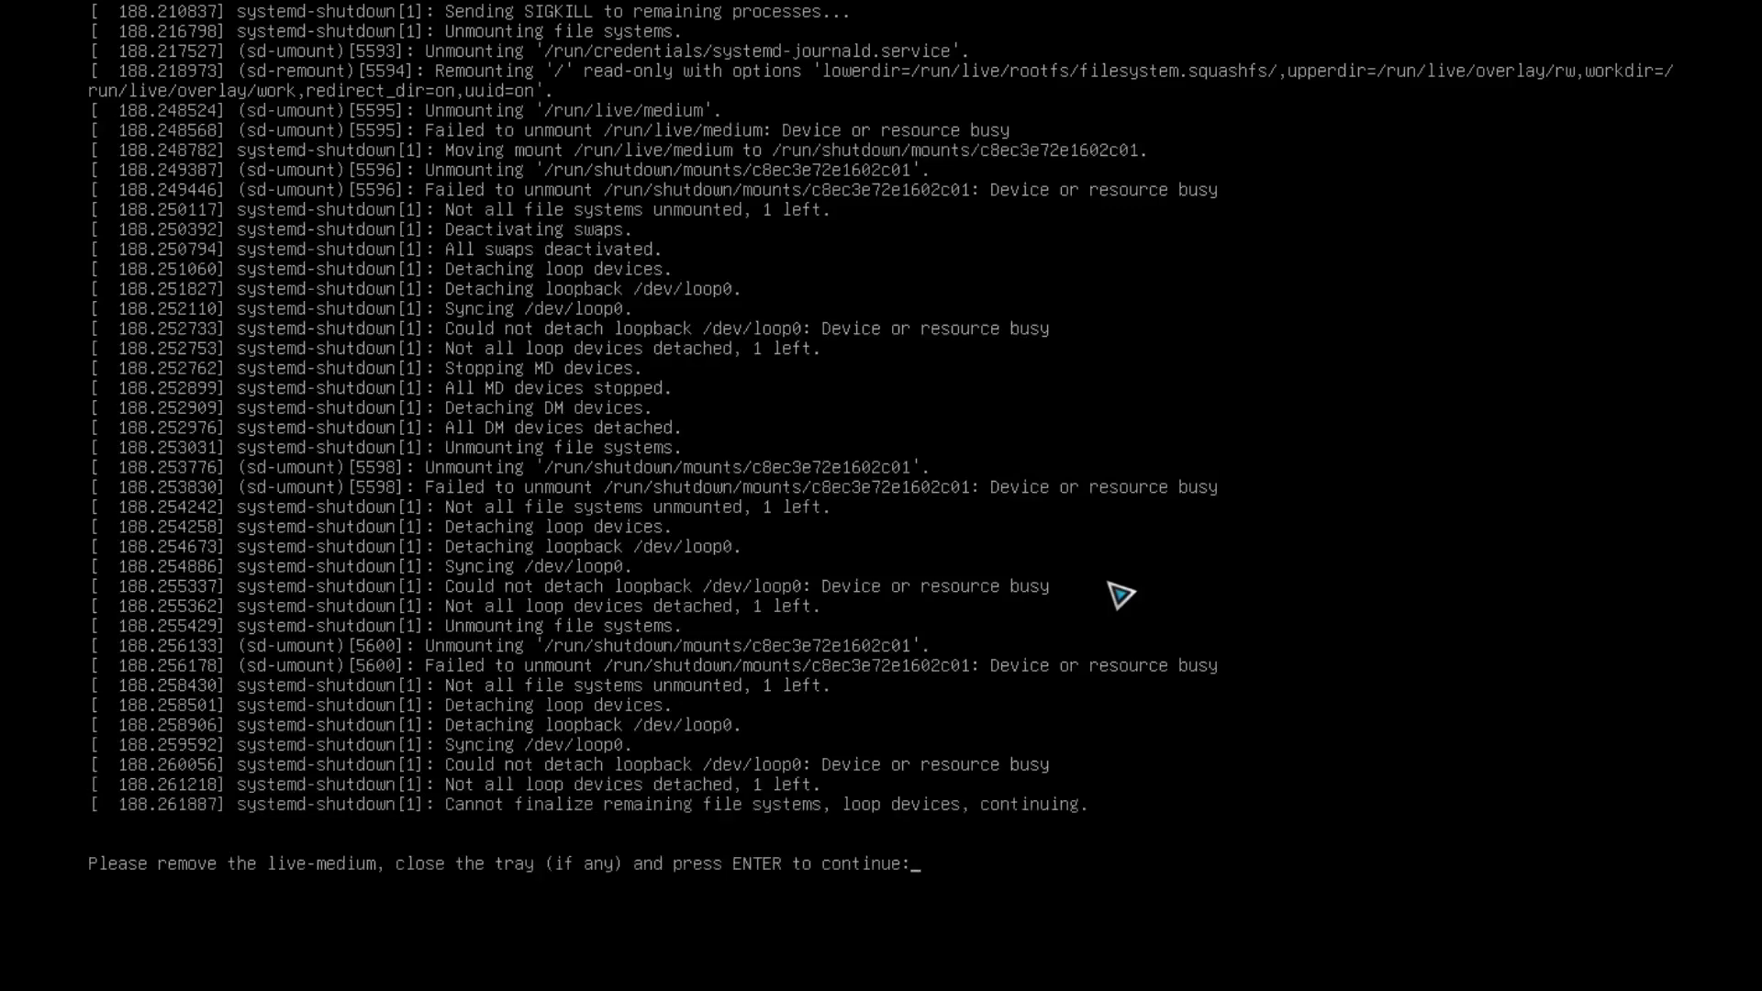
{"action": "key", "text": "Return"}
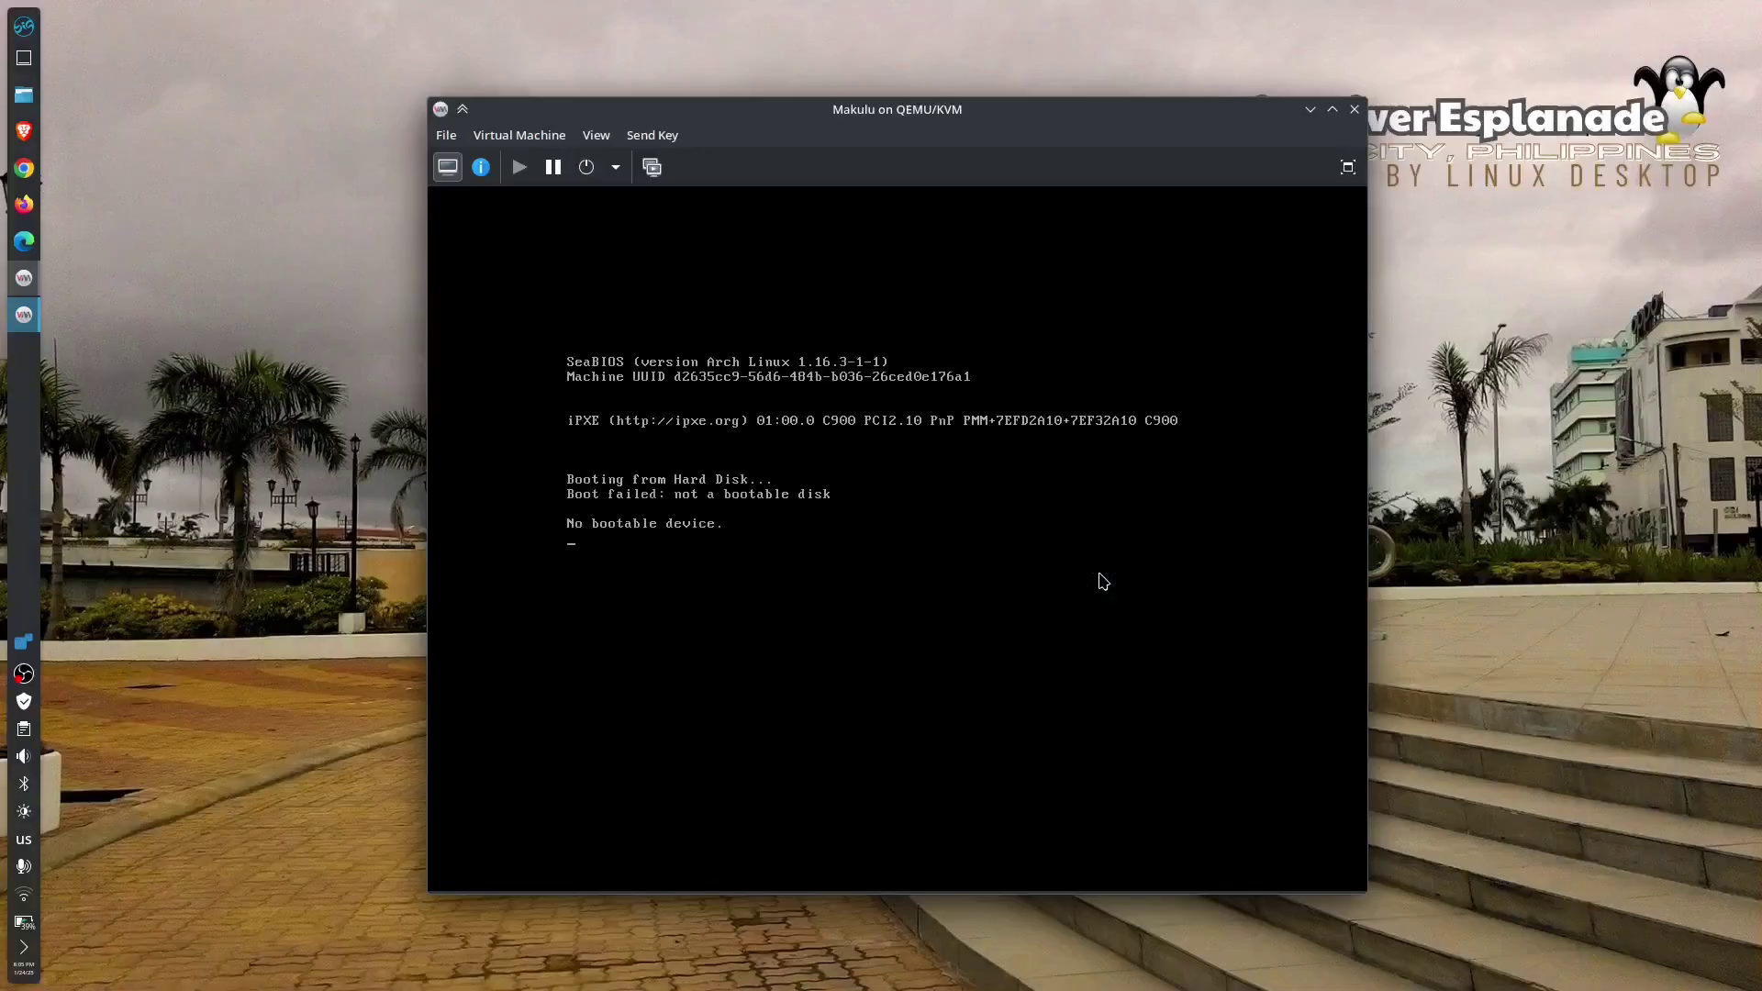
{"action": "left_click", "coordinate": [1355, 111]}
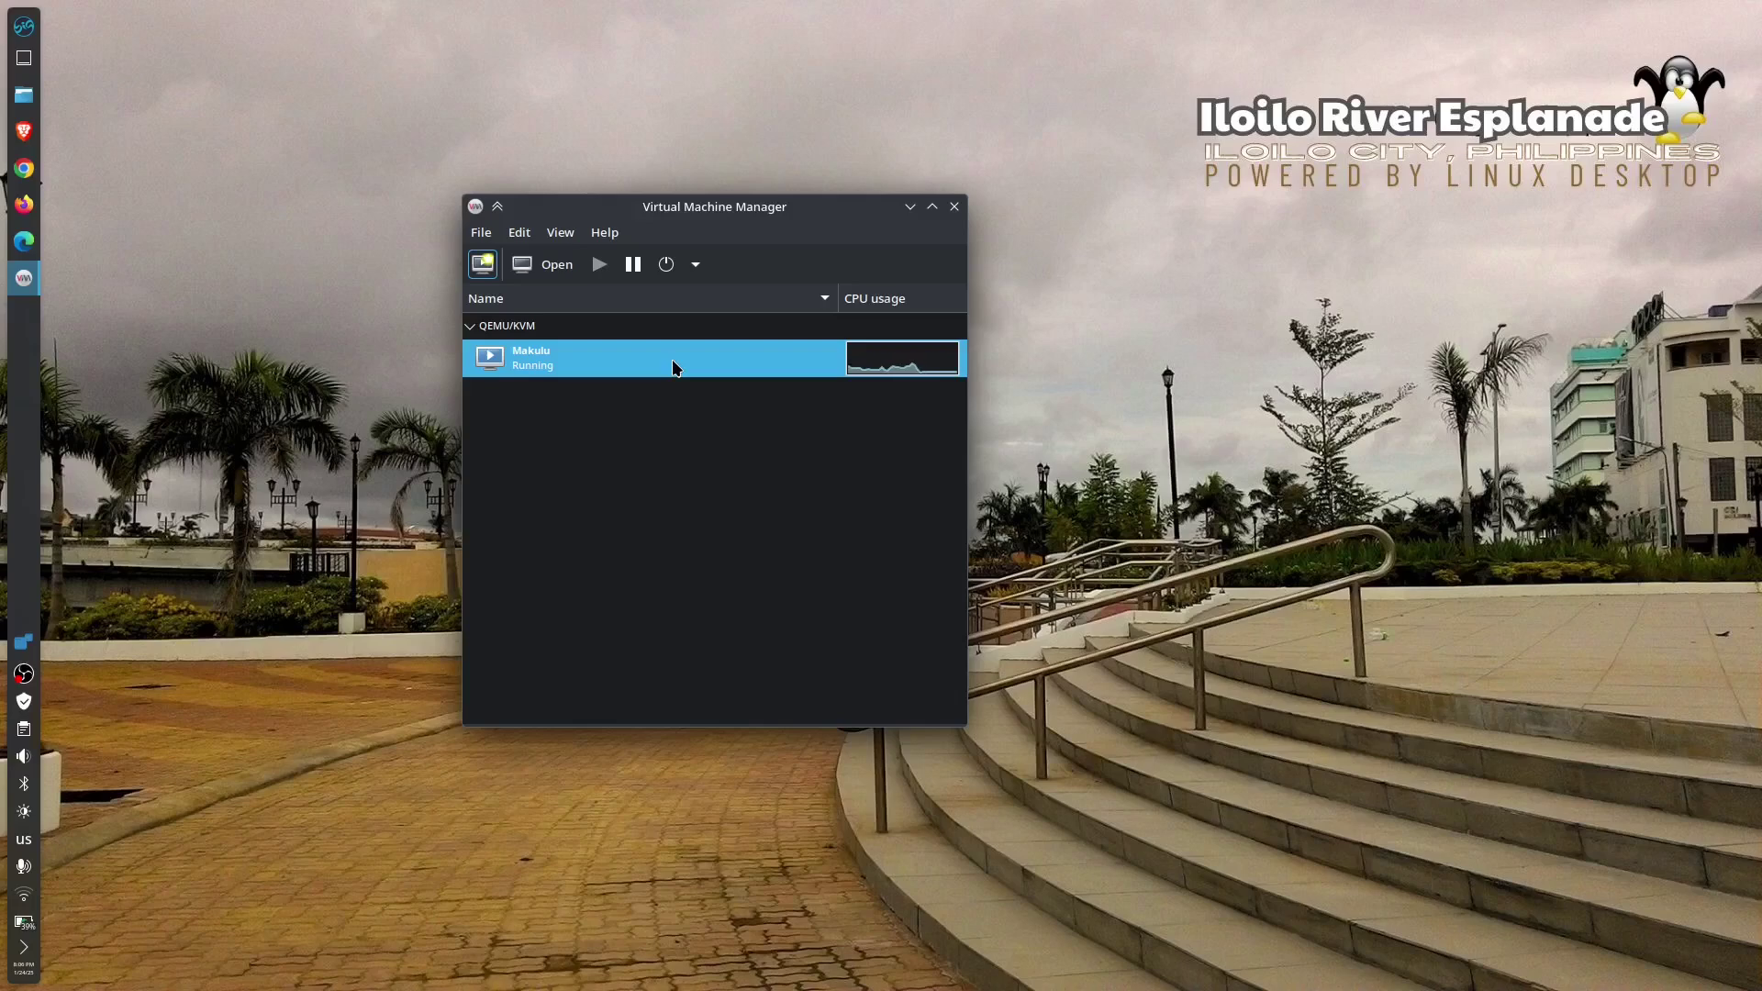
- Delete the Makulu VM along with its Makulu.qcow2 disk storage
{"action": "right_click", "coordinate": [673, 361]}
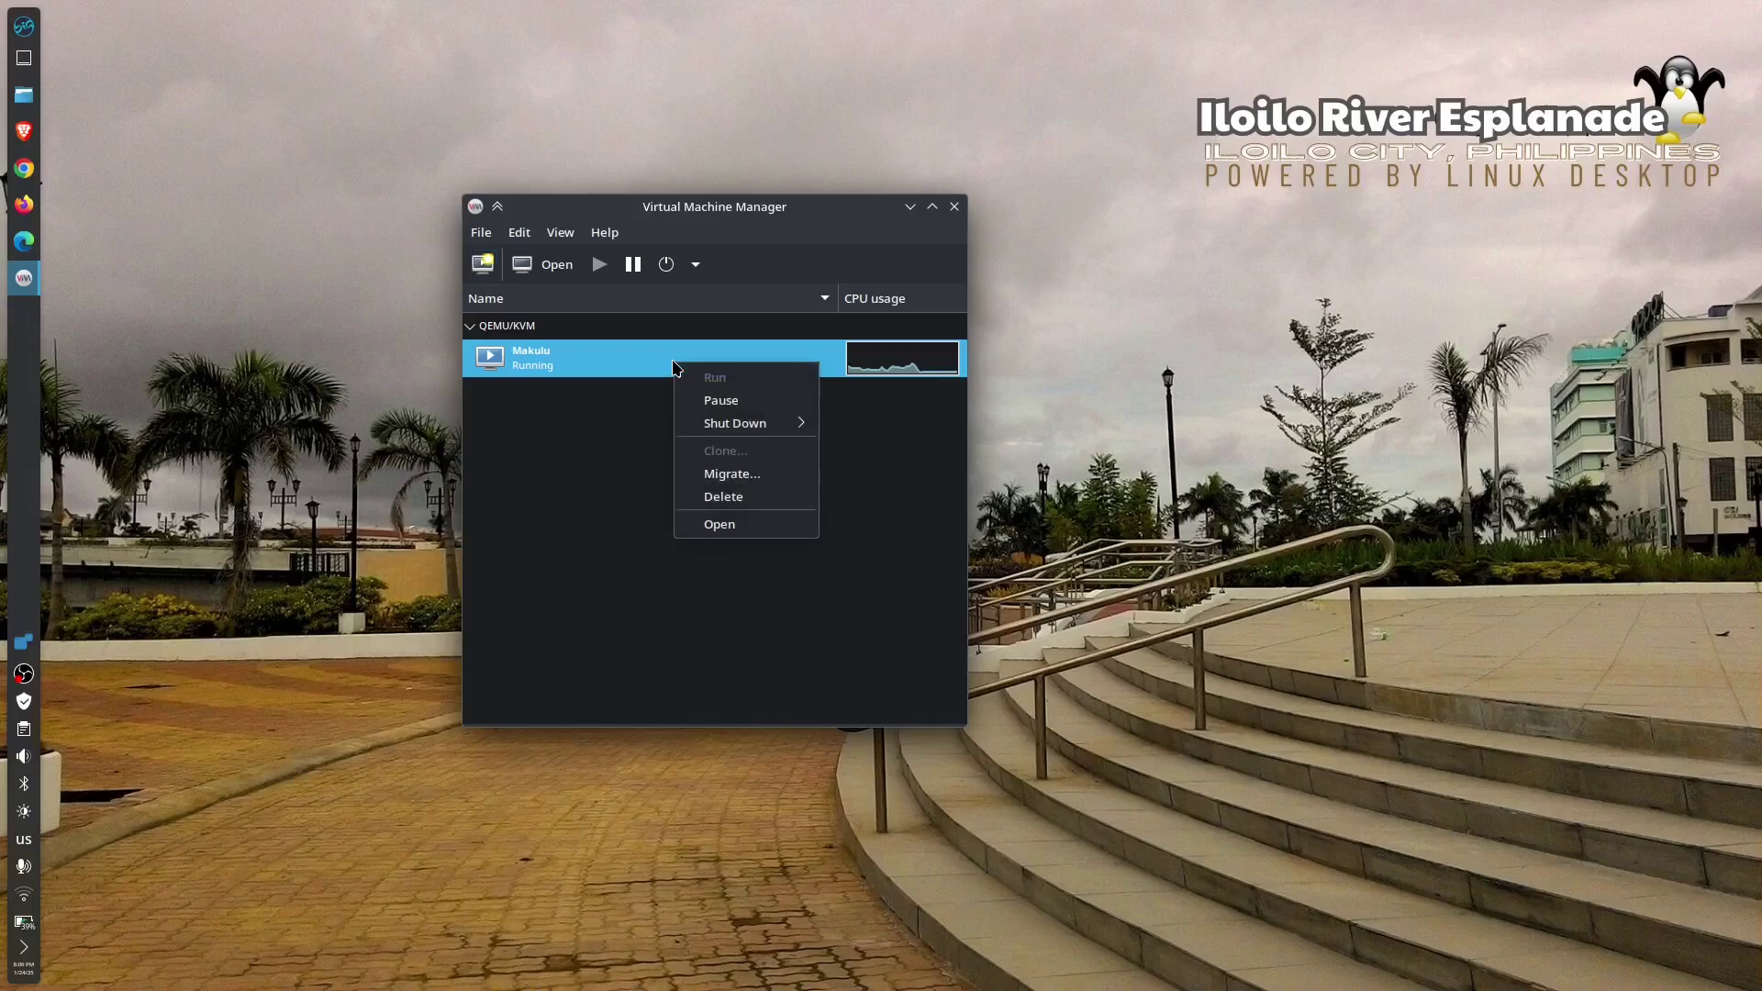
{"action": "left_click", "coordinate": [785, 507]}
{"action": "left_click", "coordinate": [867, 632]}
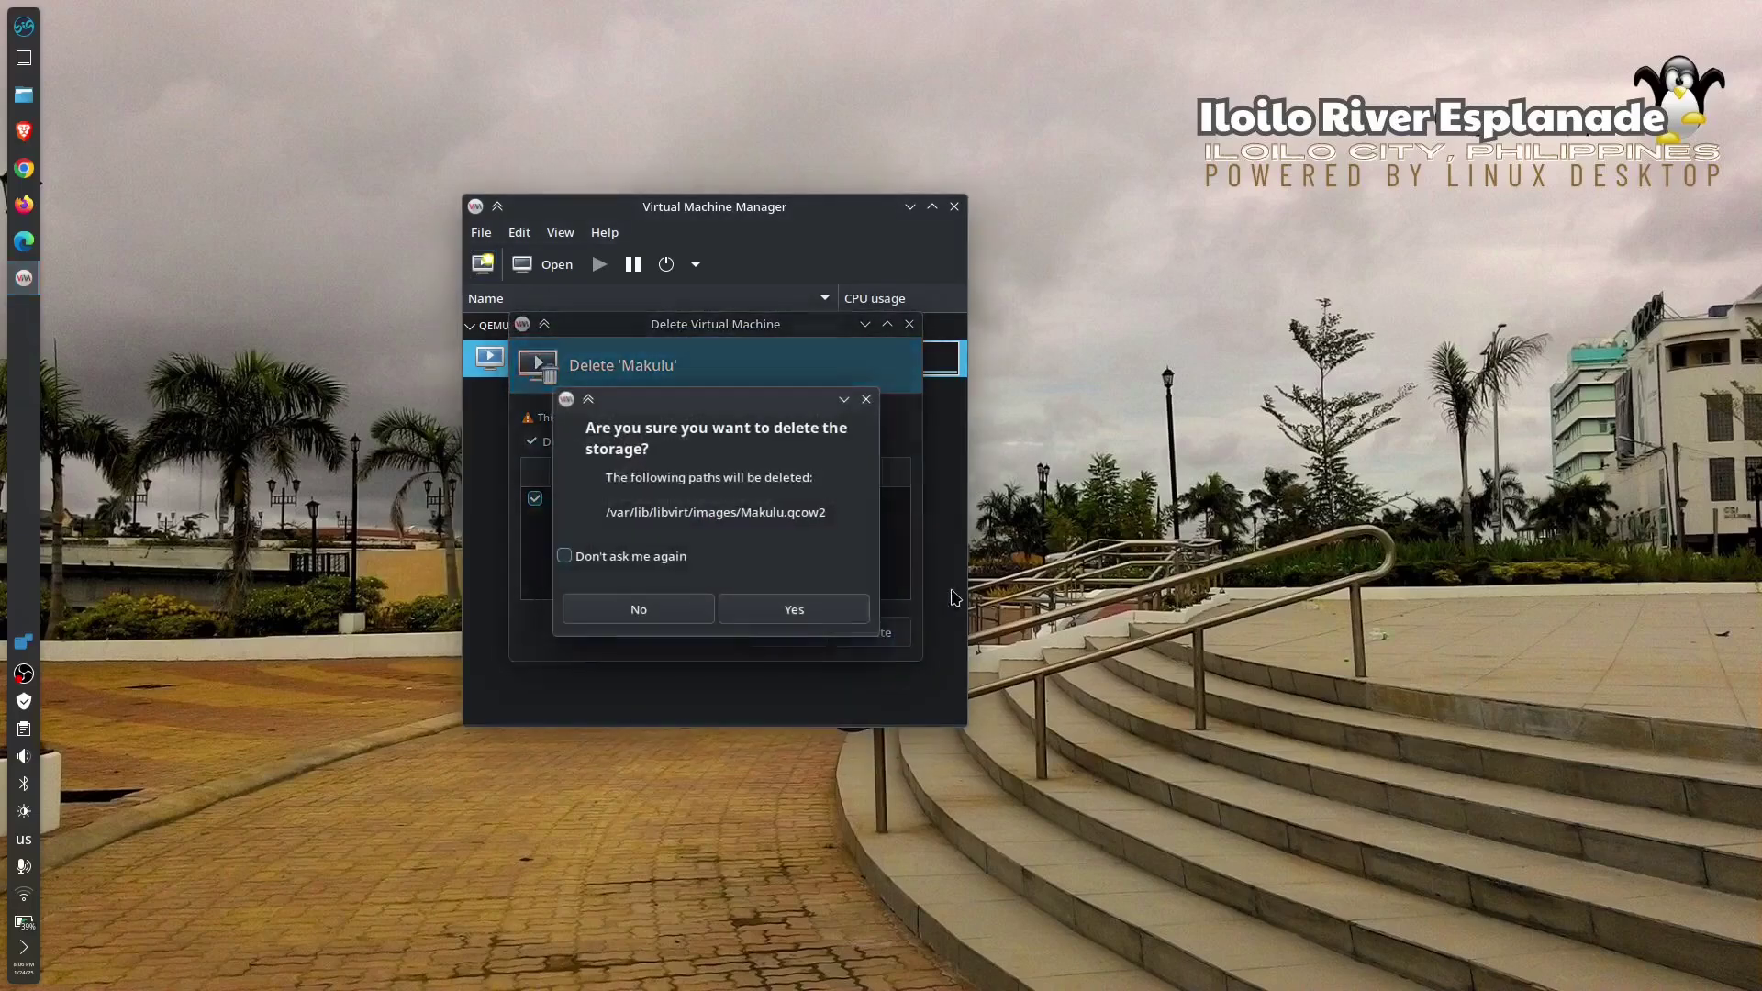
{"action": "left_click", "coordinate": [769, 614]}
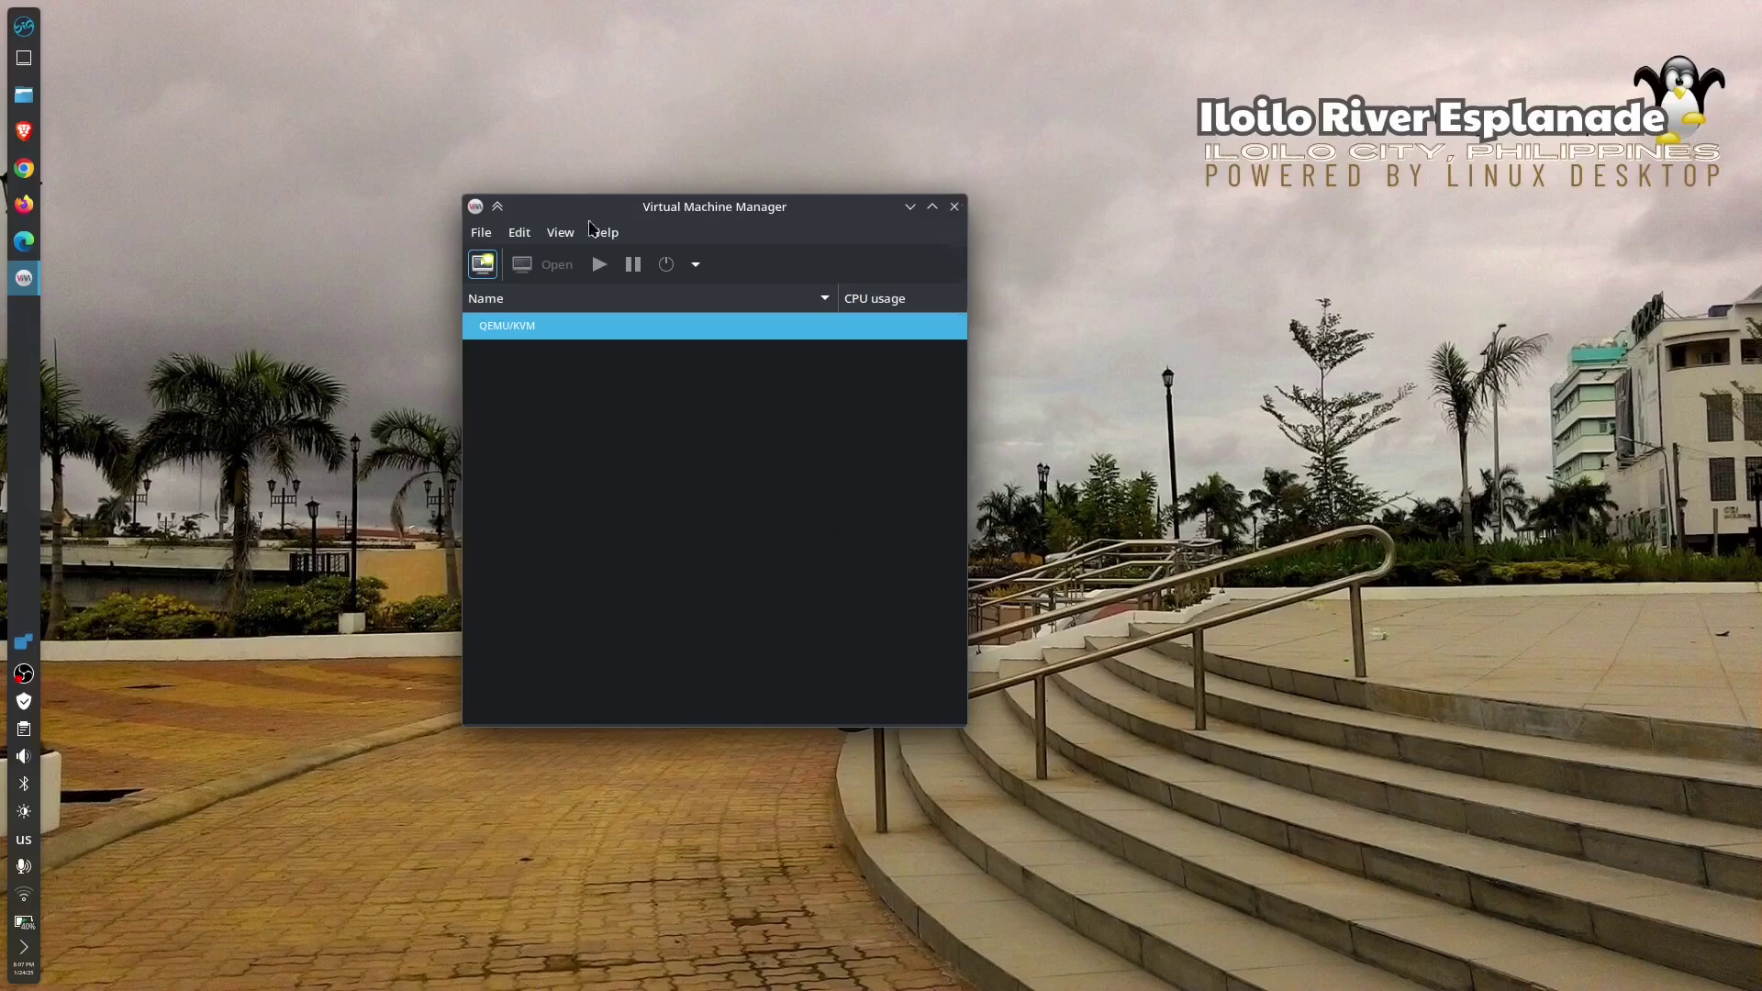
- Open the About dialog from the Help menu to show version 4.1.0
{"action": "left_click", "coordinate": [561, 234]}
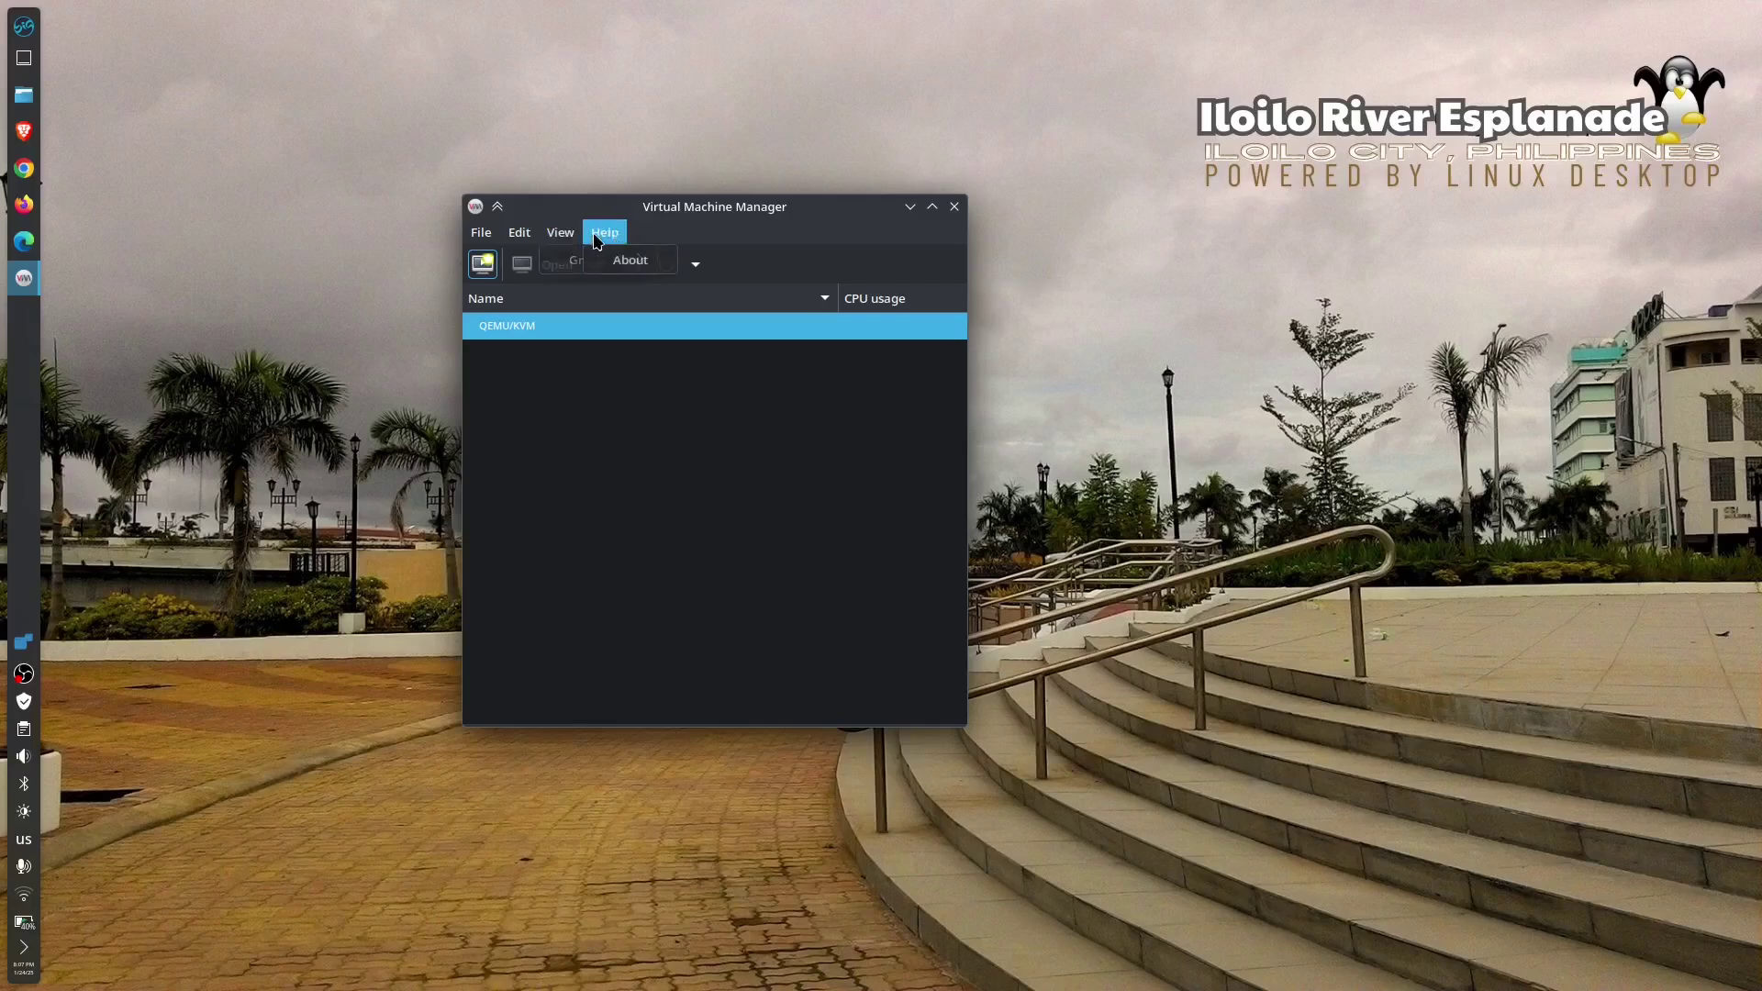
{"action": "left_click", "coordinate": [601, 239]}
{"action": "left_click", "coordinate": [626, 261]}
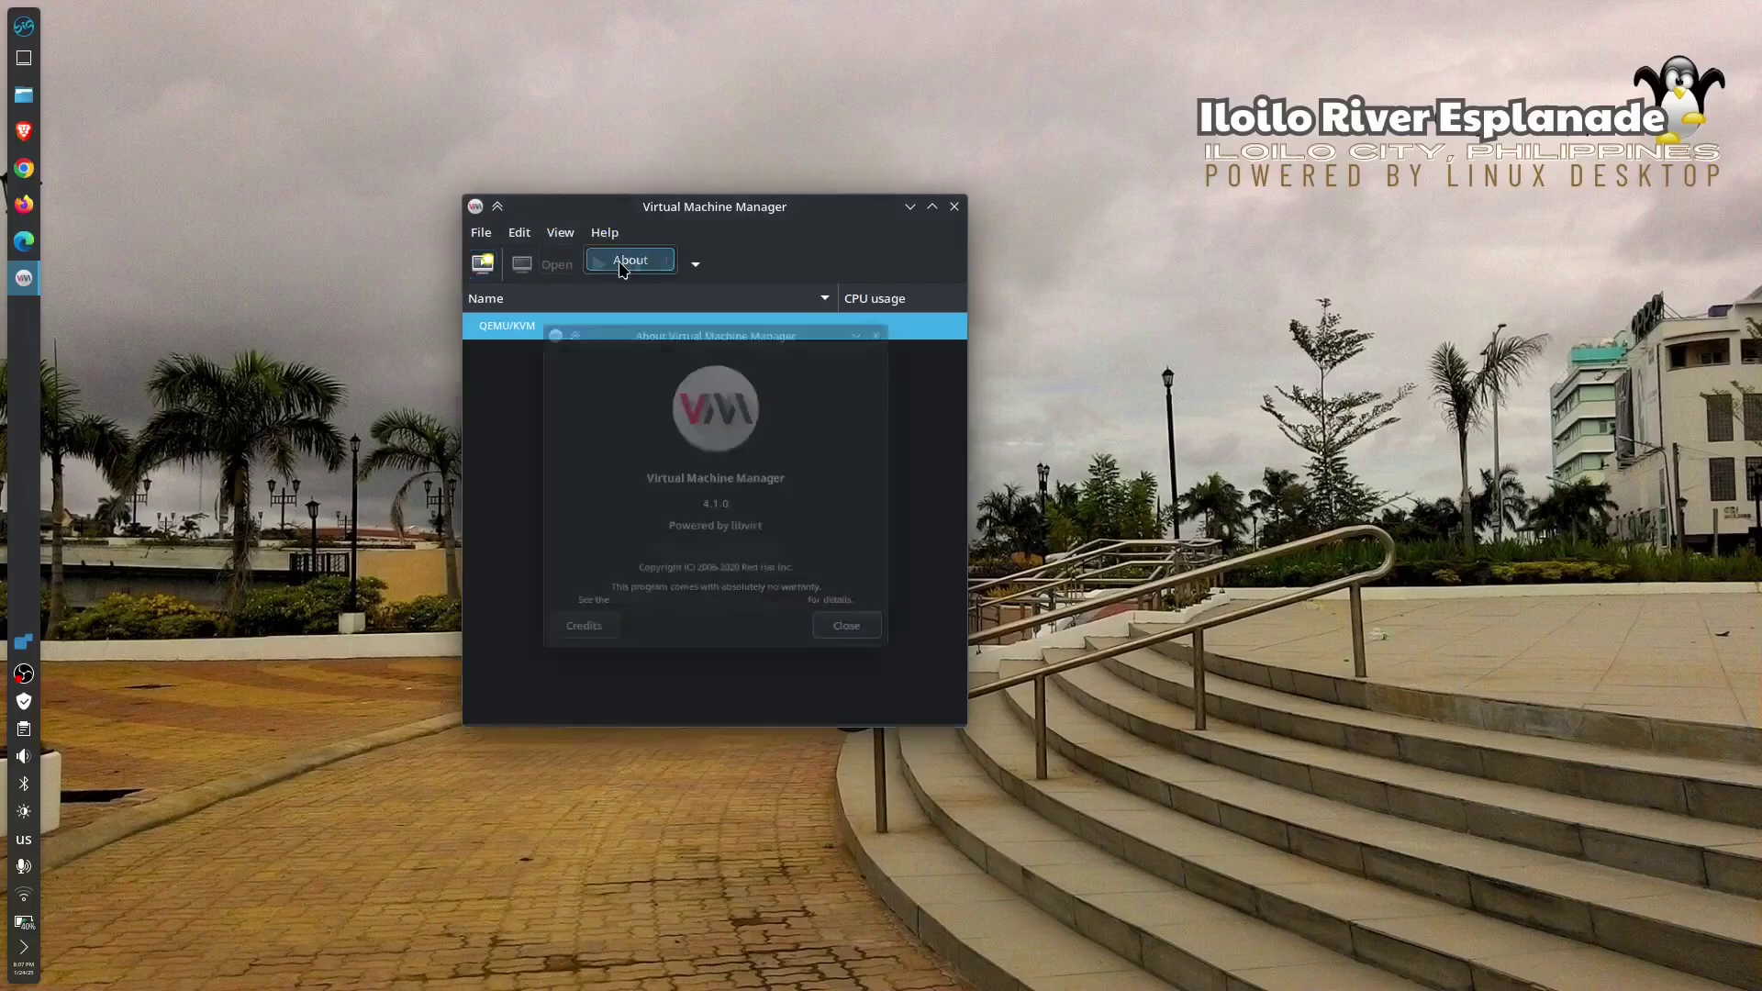